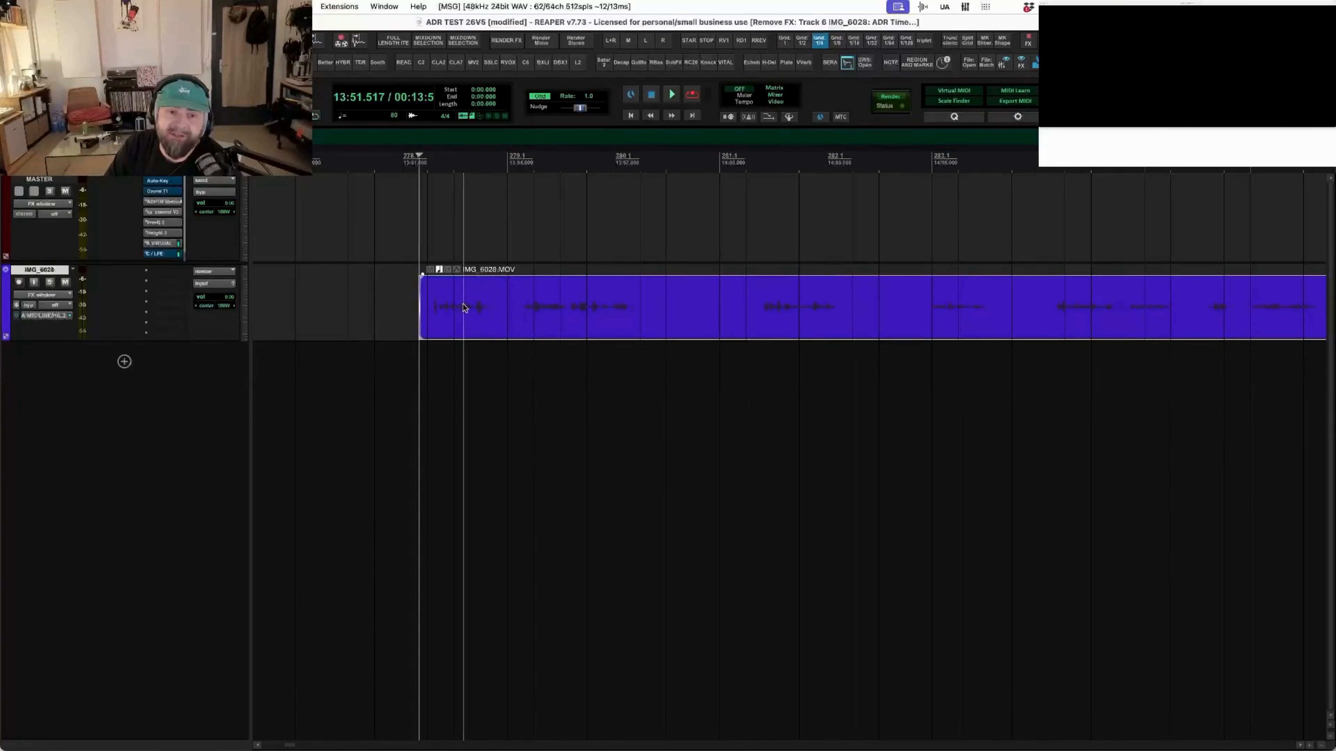
# - Check several points of the IMG_6028.MOV clip and play it from its start
pyautogui.click(566, 308)
pyautogui.click(761, 314)
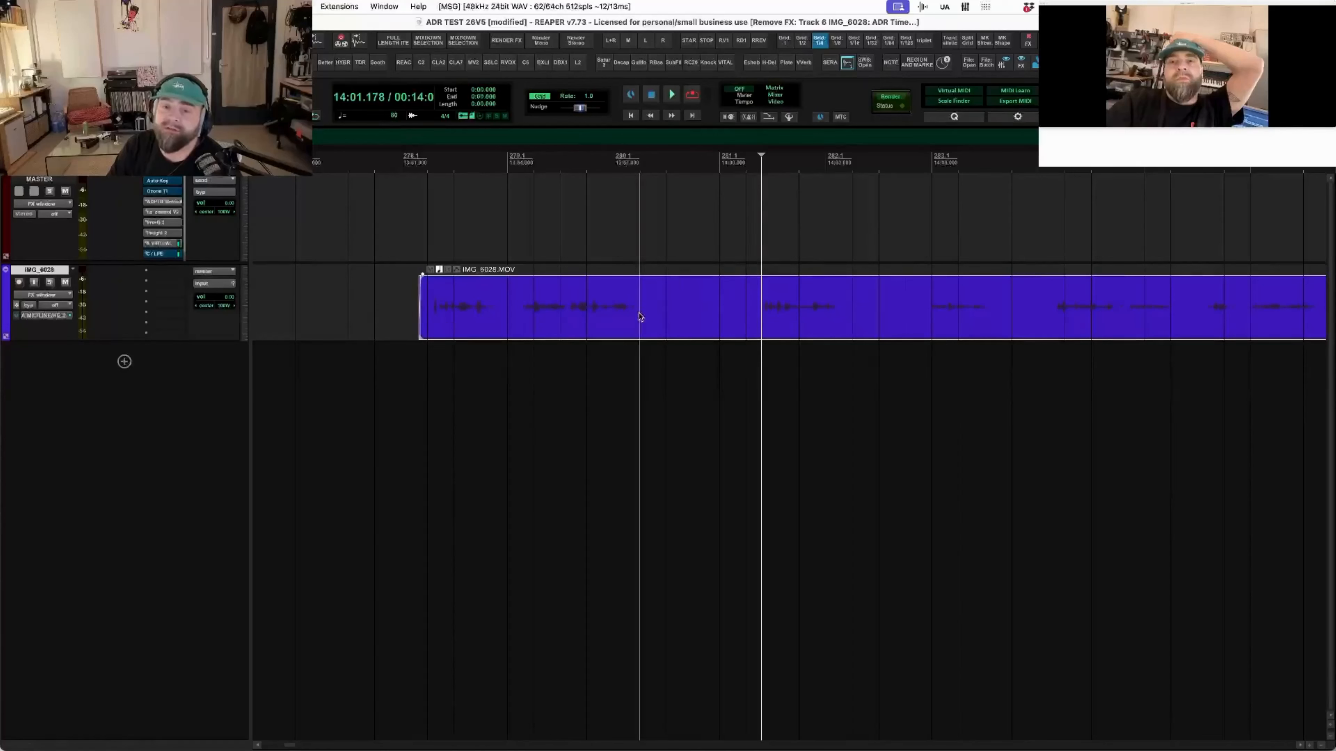
pyautogui.click(780, 300)
pyautogui.click(478, 297)
pyautogui.press('super+Left')
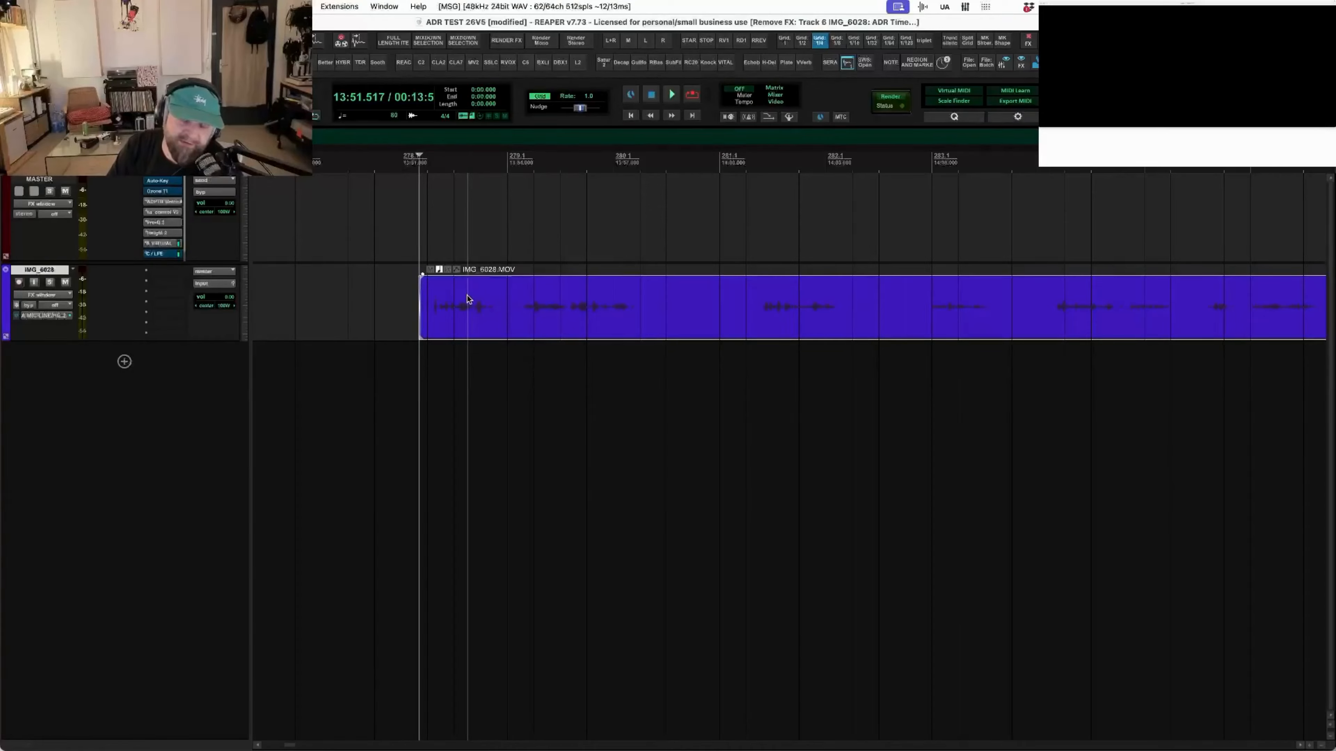
pyautogui.press('space')
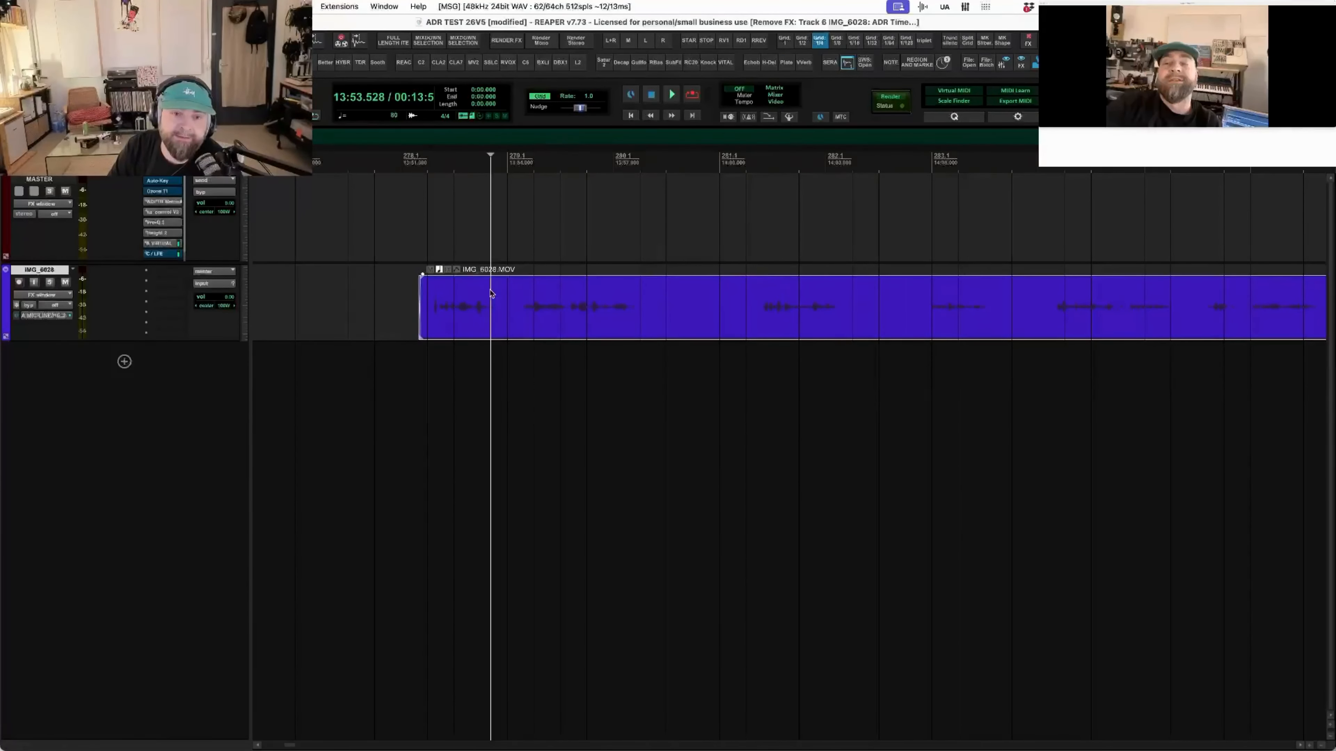
# - Add the ADR Timecode effect to the IMG_6028 track, close its settings and return to the start of the clip
pyautogui.click(172, 275)
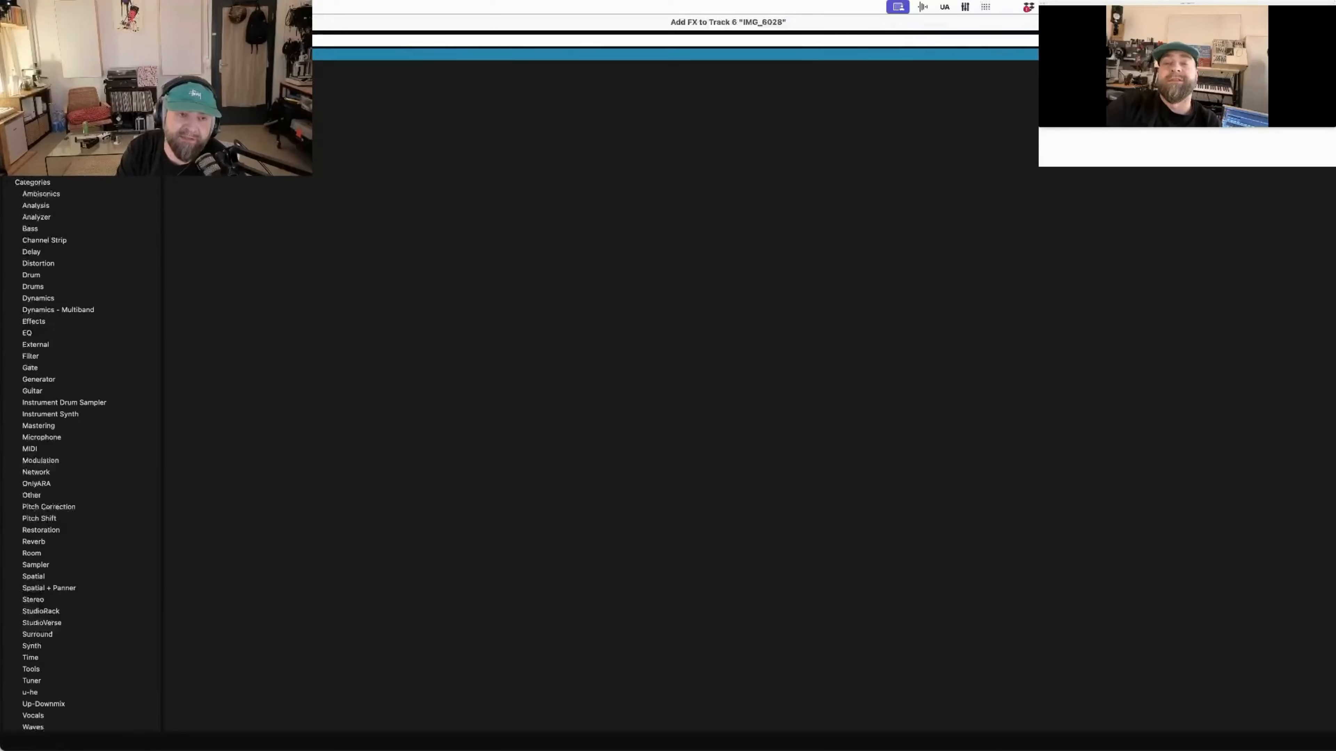
pyautogui.press('Return')
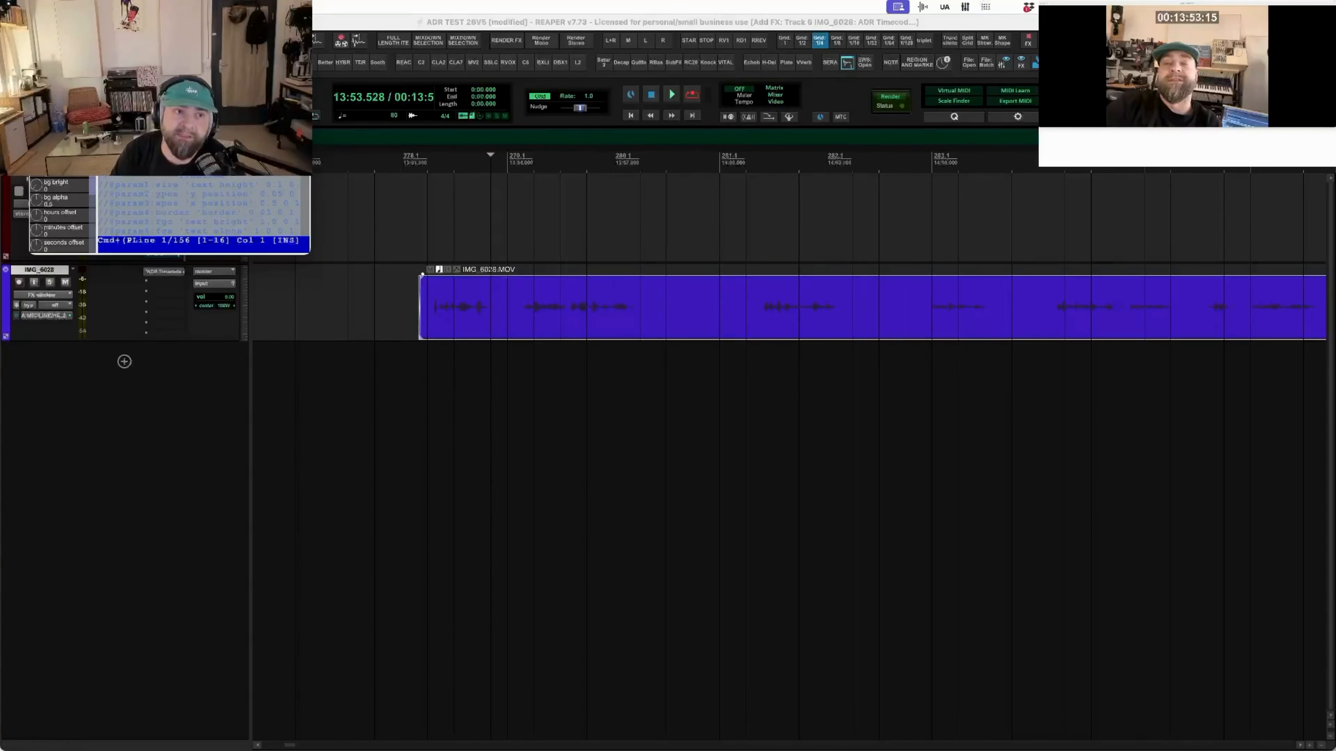
pyautogui.click(37, 51)
pyautogui.press('super+Left')
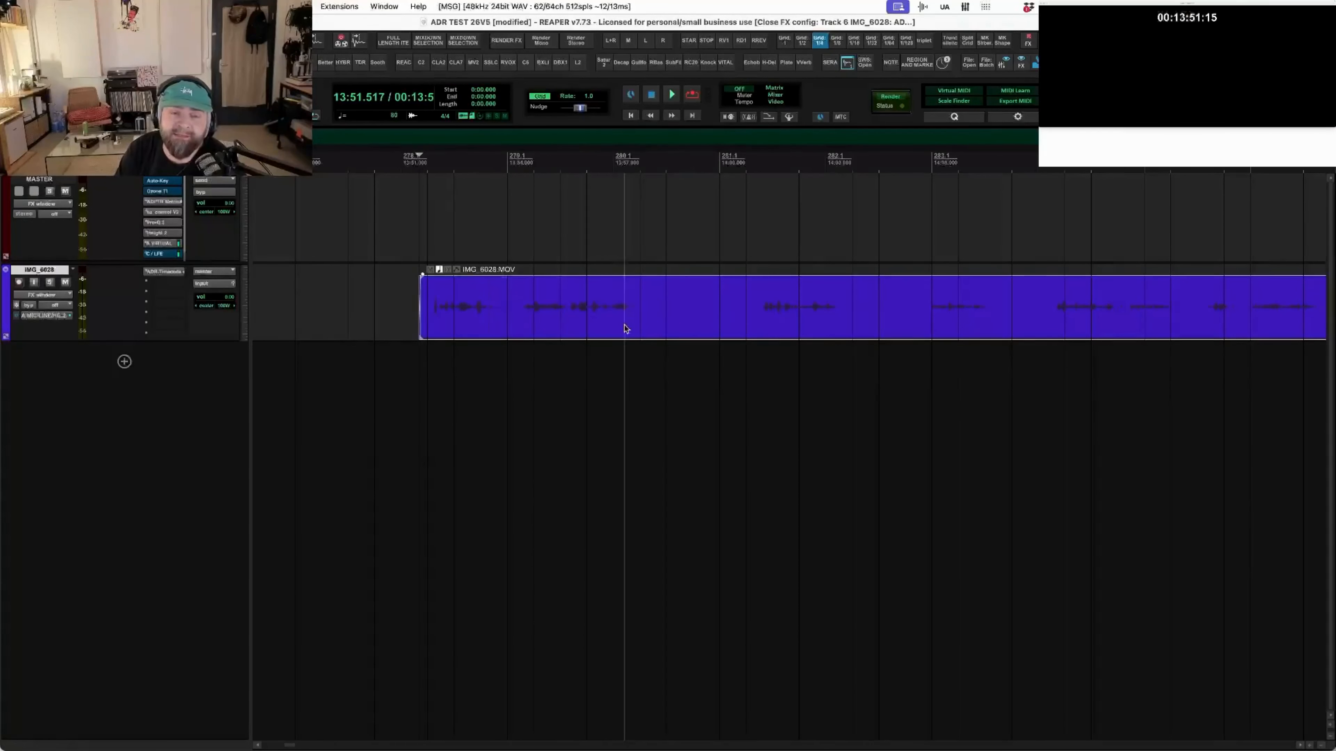
# - Find the ADR scripts in the action list and run ADR_TRANSCRIBE_Najrah_PREFINAL_ISO.lua
pyautogui.hscroll(3, 664, 311)
pyautogui.hscroll(1, 666, 312)
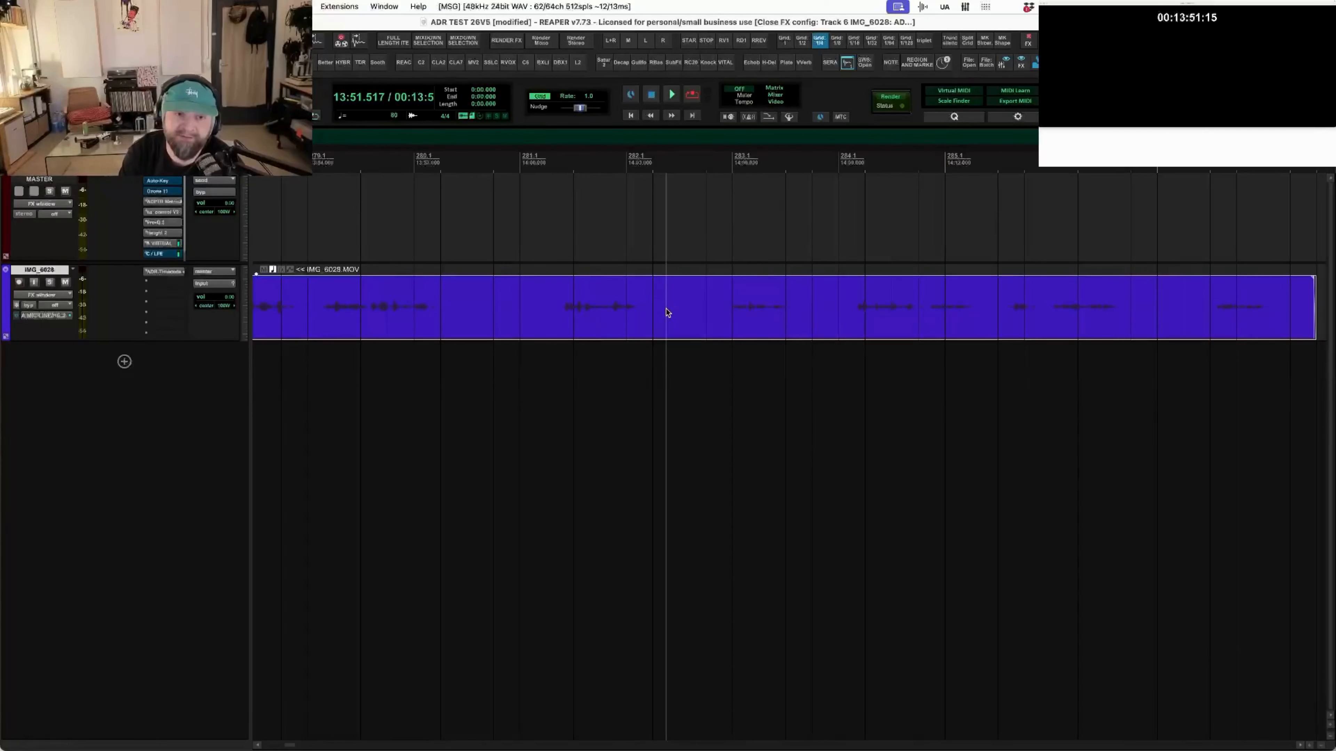
pyautogui.press('?')
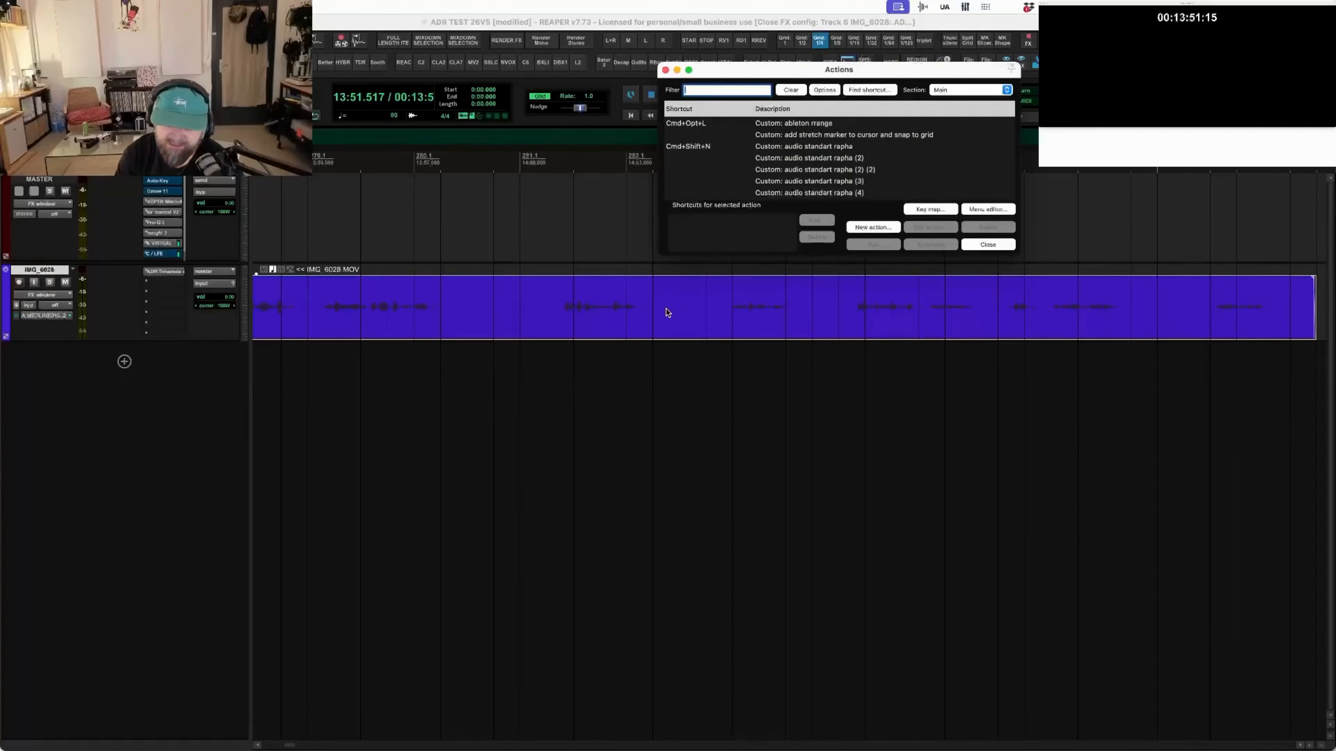
pyautogui.write('tra')
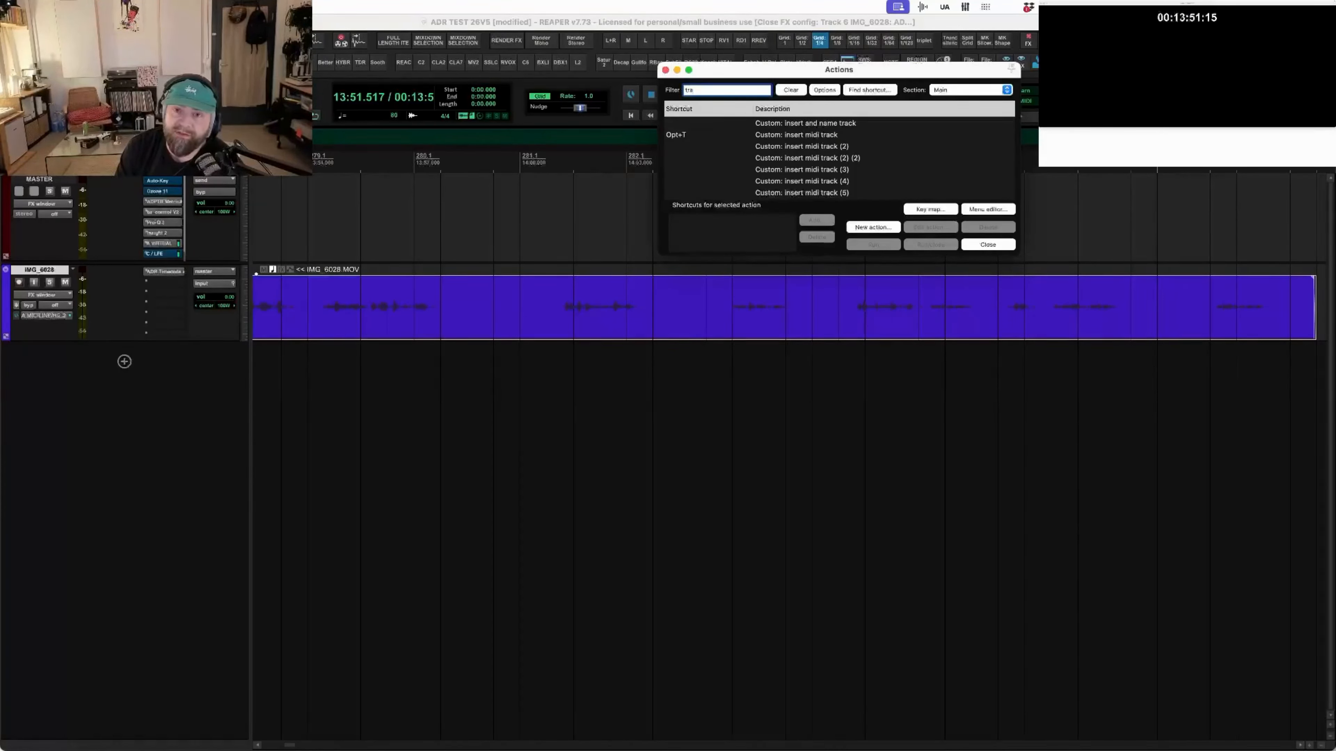
pyautogui.press('BackSpace')
pyautogui.press('BackSpace')
pyautogui.press('BackSpace')
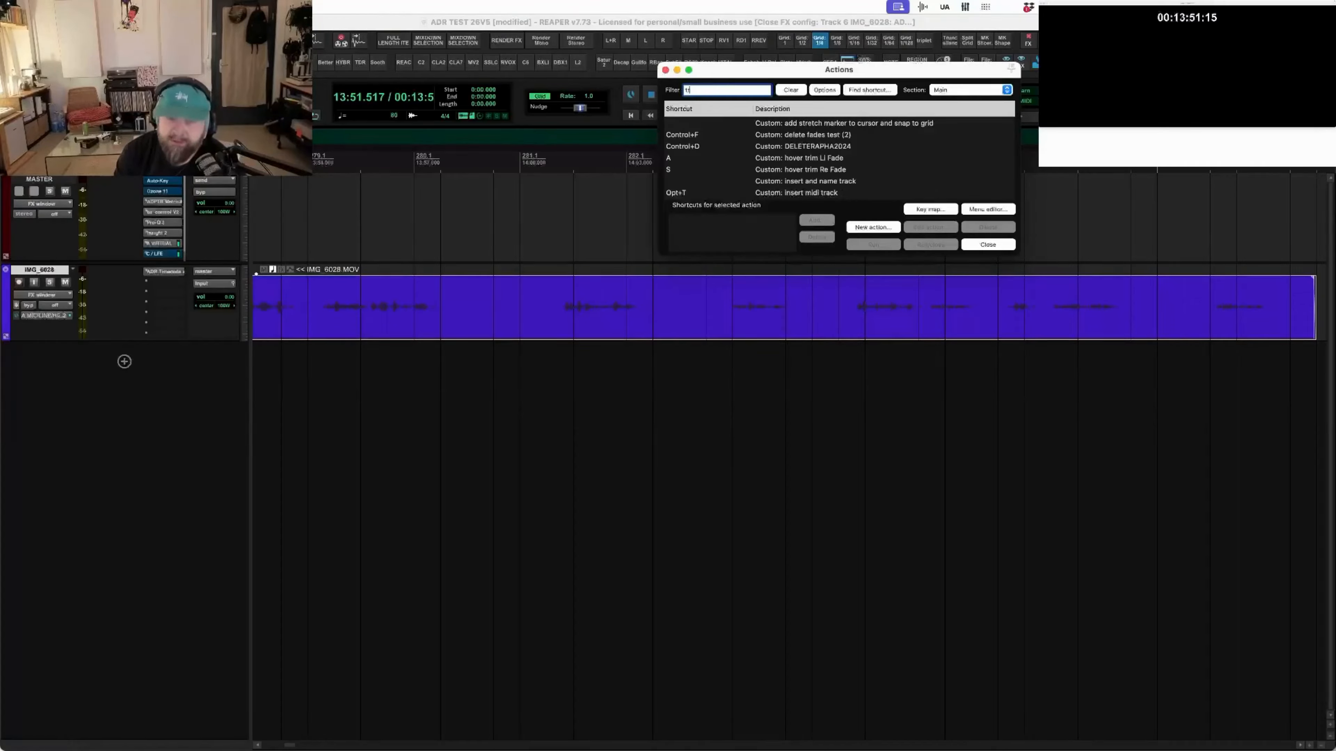
pyautogui.write('adr')
pyautogui.press('Down')
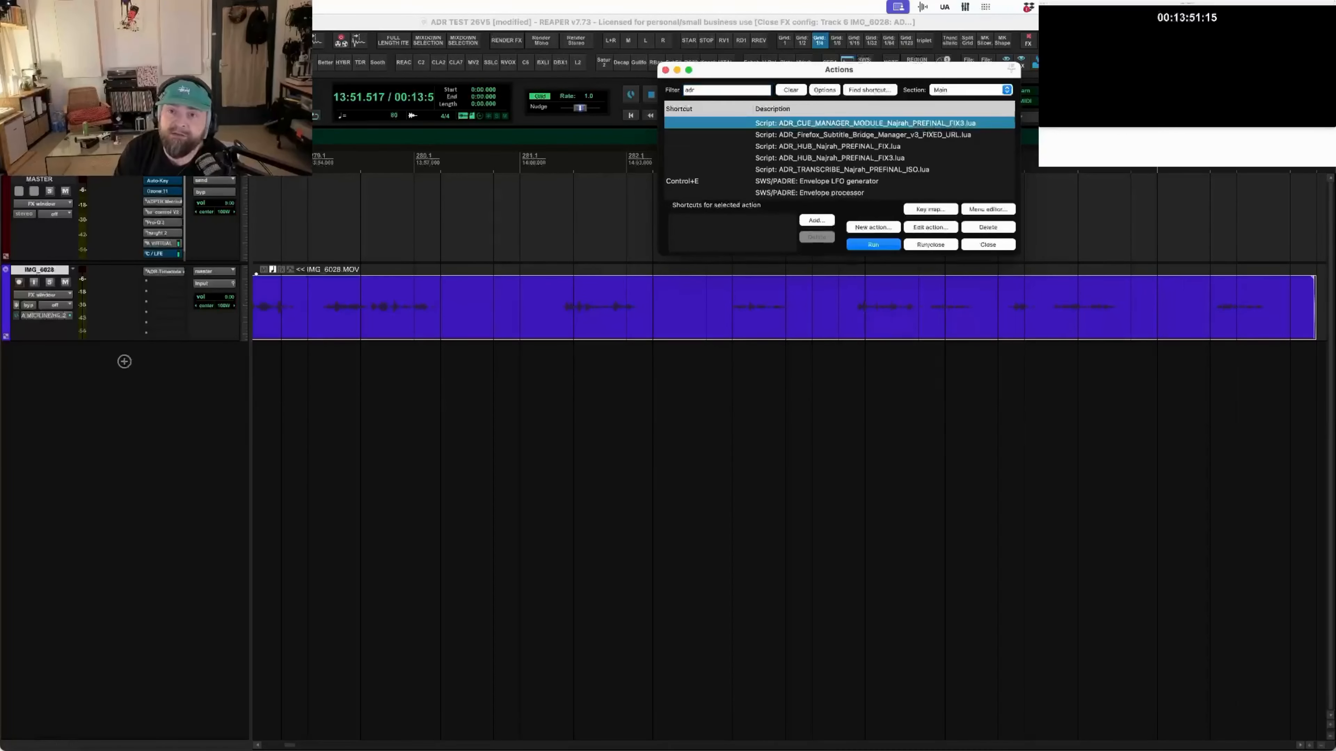
pyautogui.press('Down')
pyautogui.press('Down')
pyautogui.press('Down')
pyautogui.press('Down')
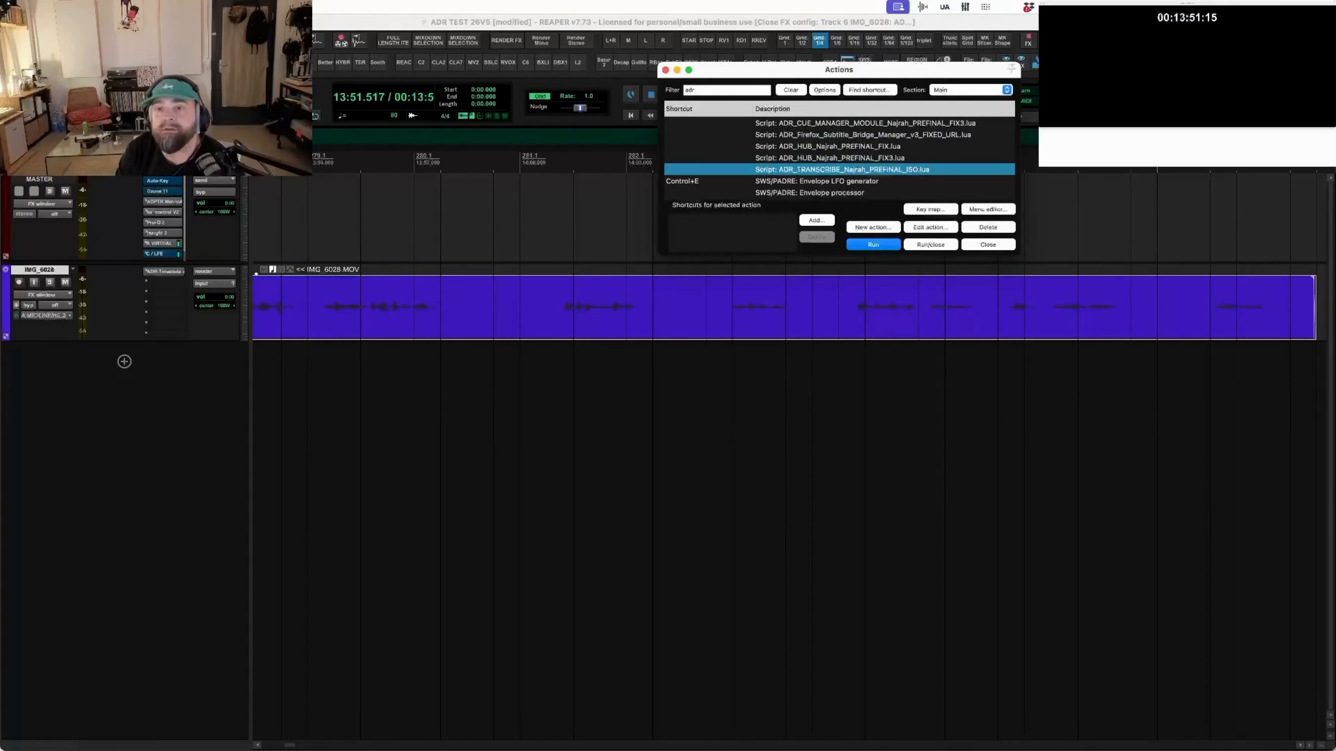
pyautogui.press('Return')
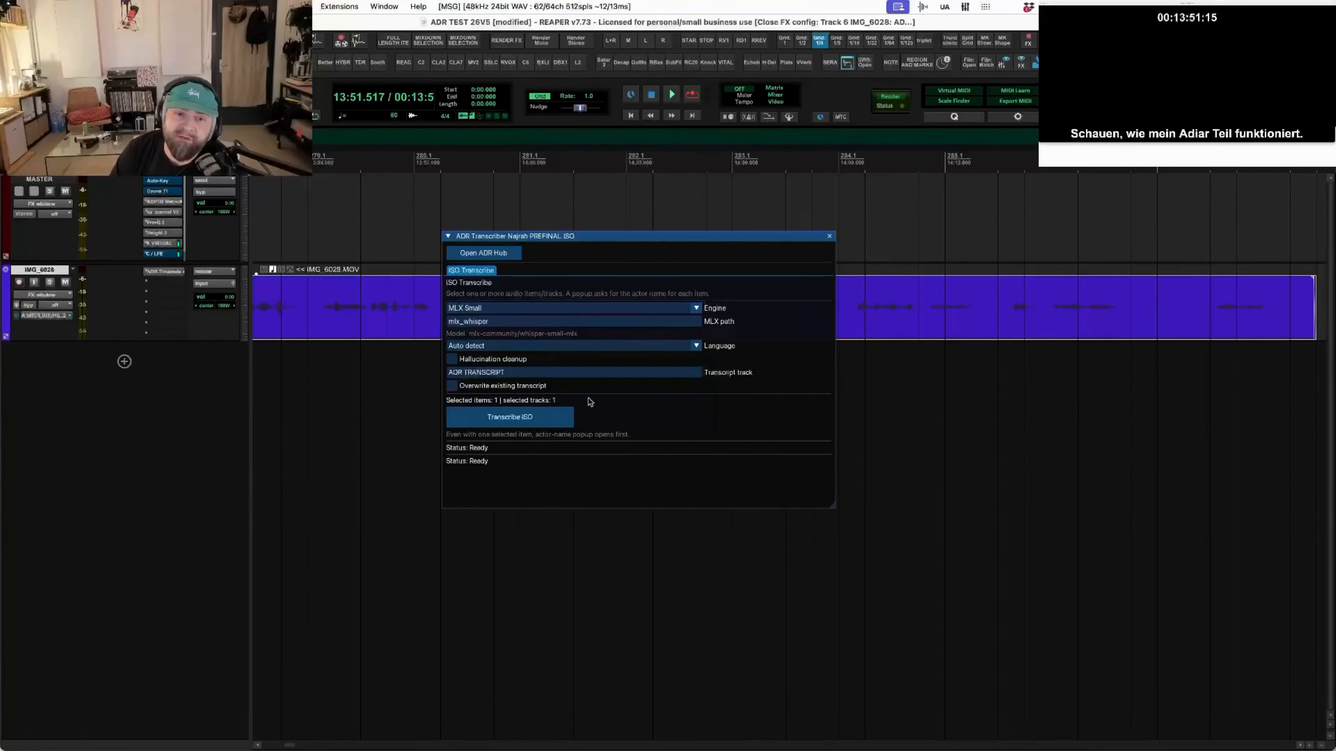
# - Review the transcription language choices, leave Auto detect selected, and reposition the transcriber window
pyautogui.click(486, 347)
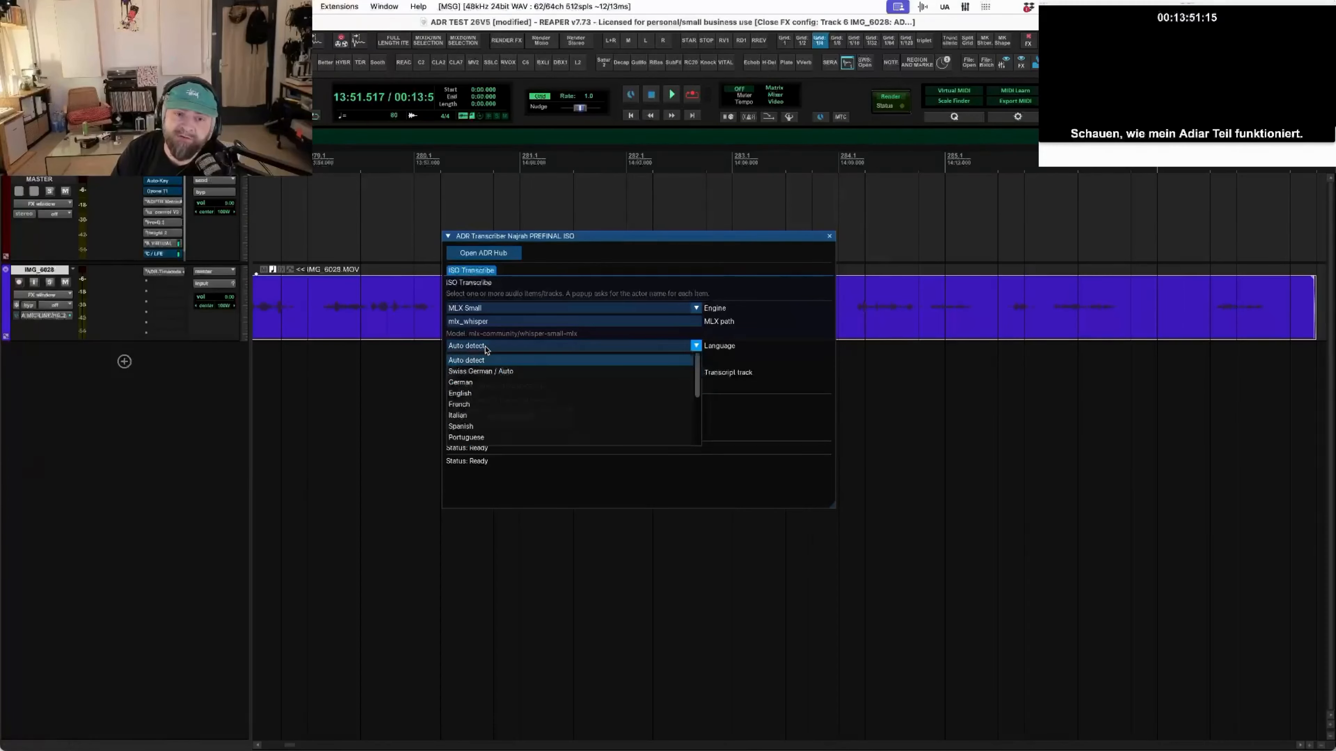
pyautogui.click(799, 348)
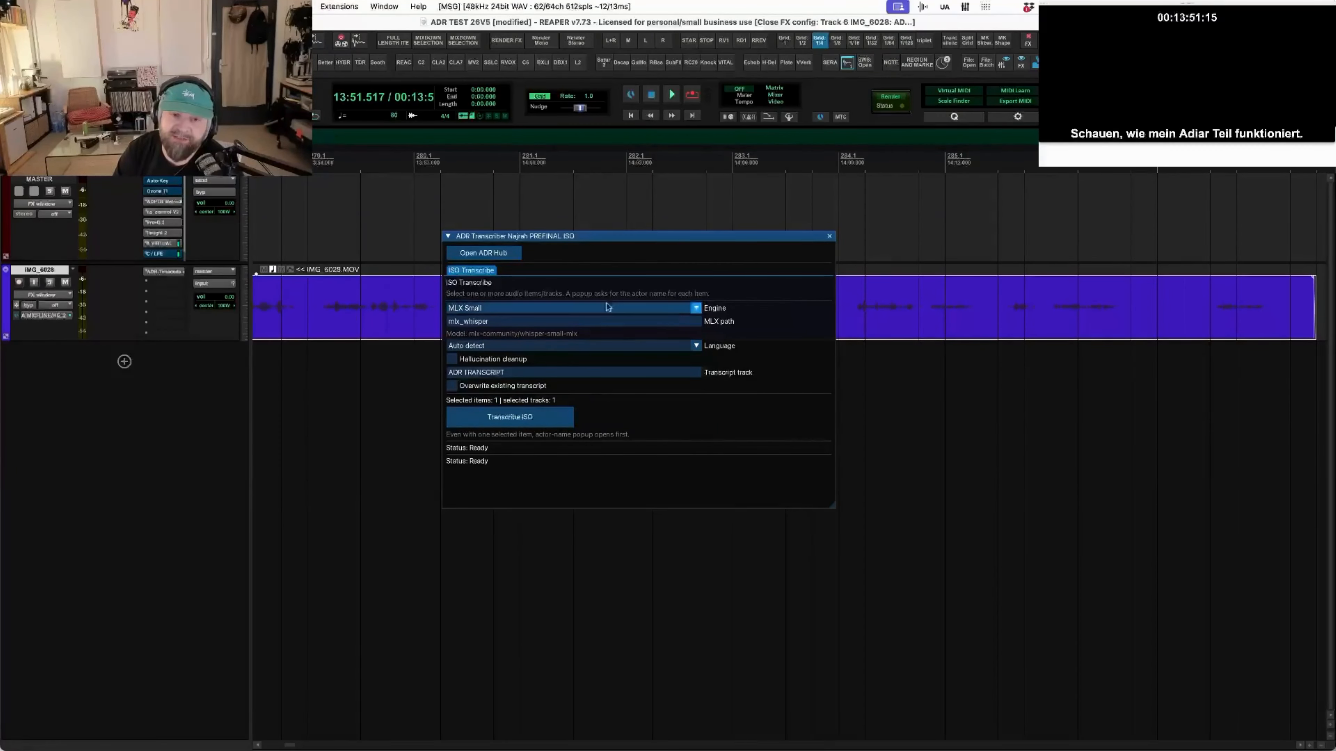
pyautogui.moveTo(633, 239); pyautogui.dragTo(798, 193)
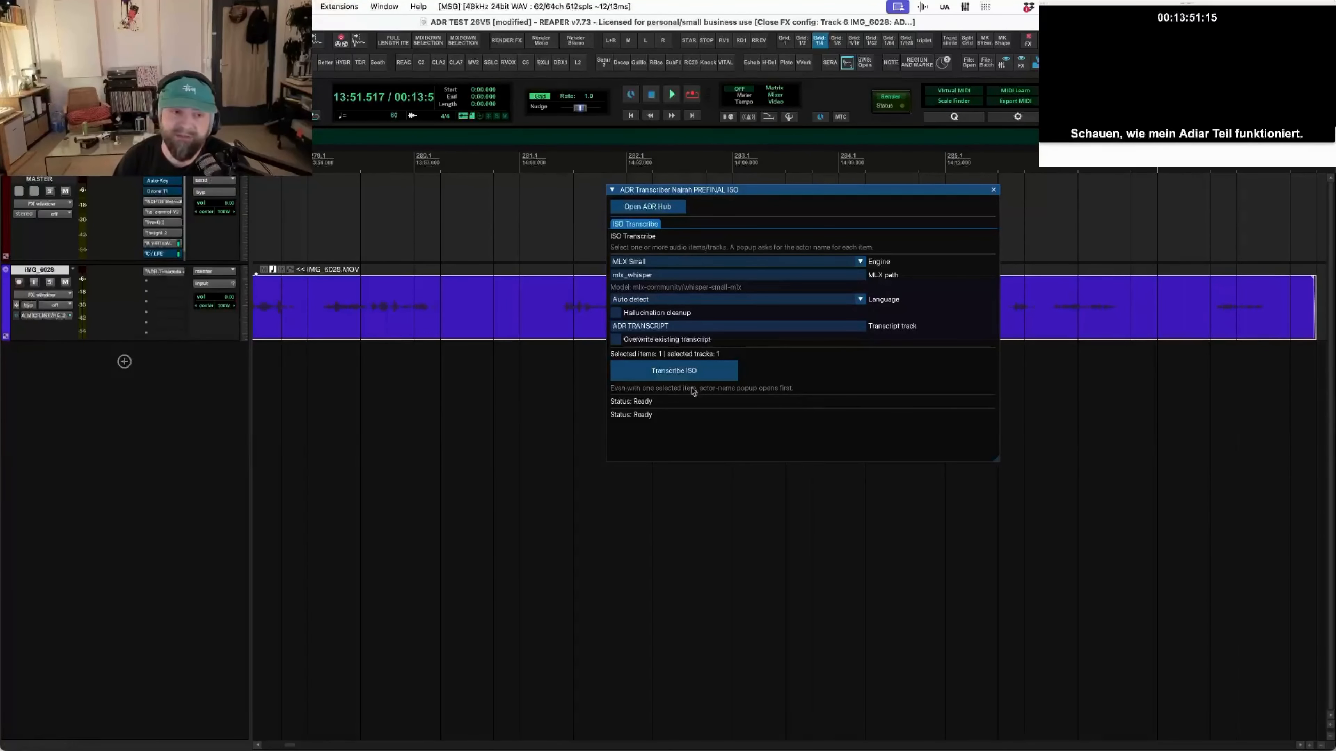
pyautogui.hscroll(-5, 447, 316)
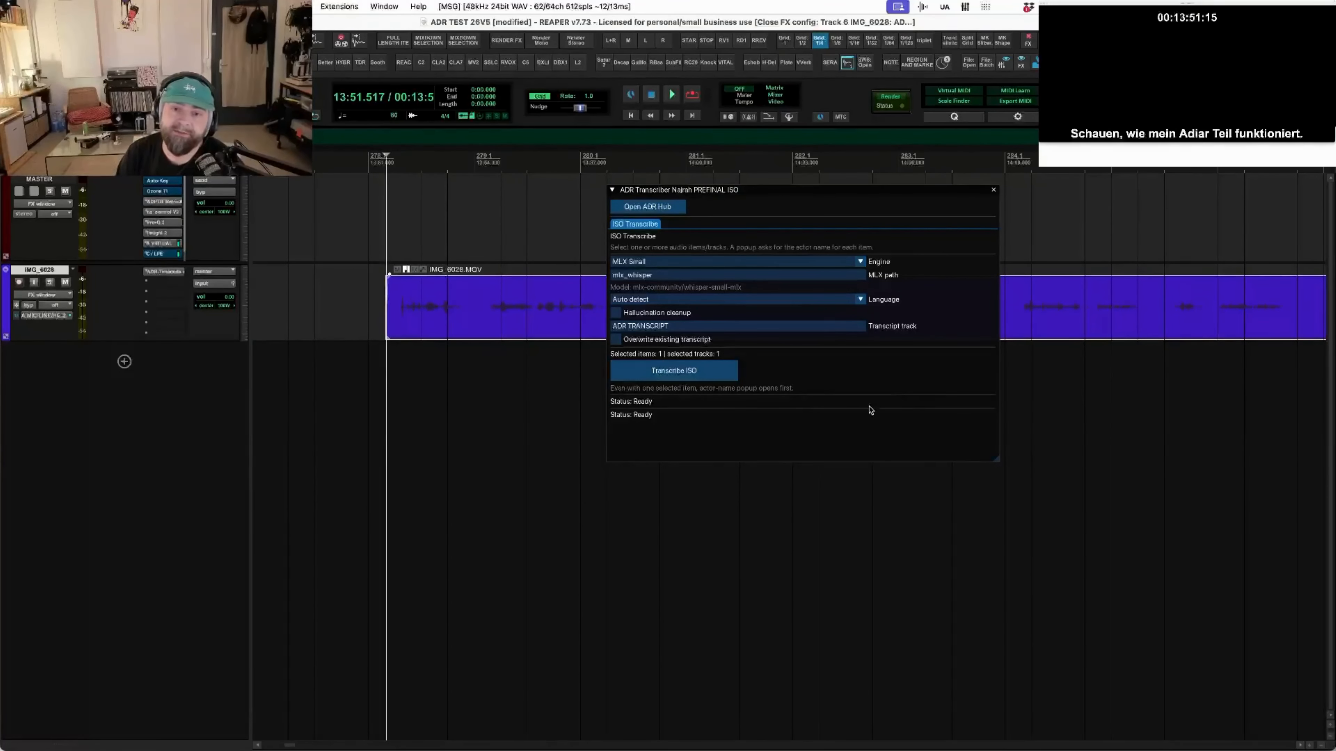
# - Transcribe the selected IMG_6028 clip as an ISO track with the actor named Picture Lock
pyautogui.click(654, 371)
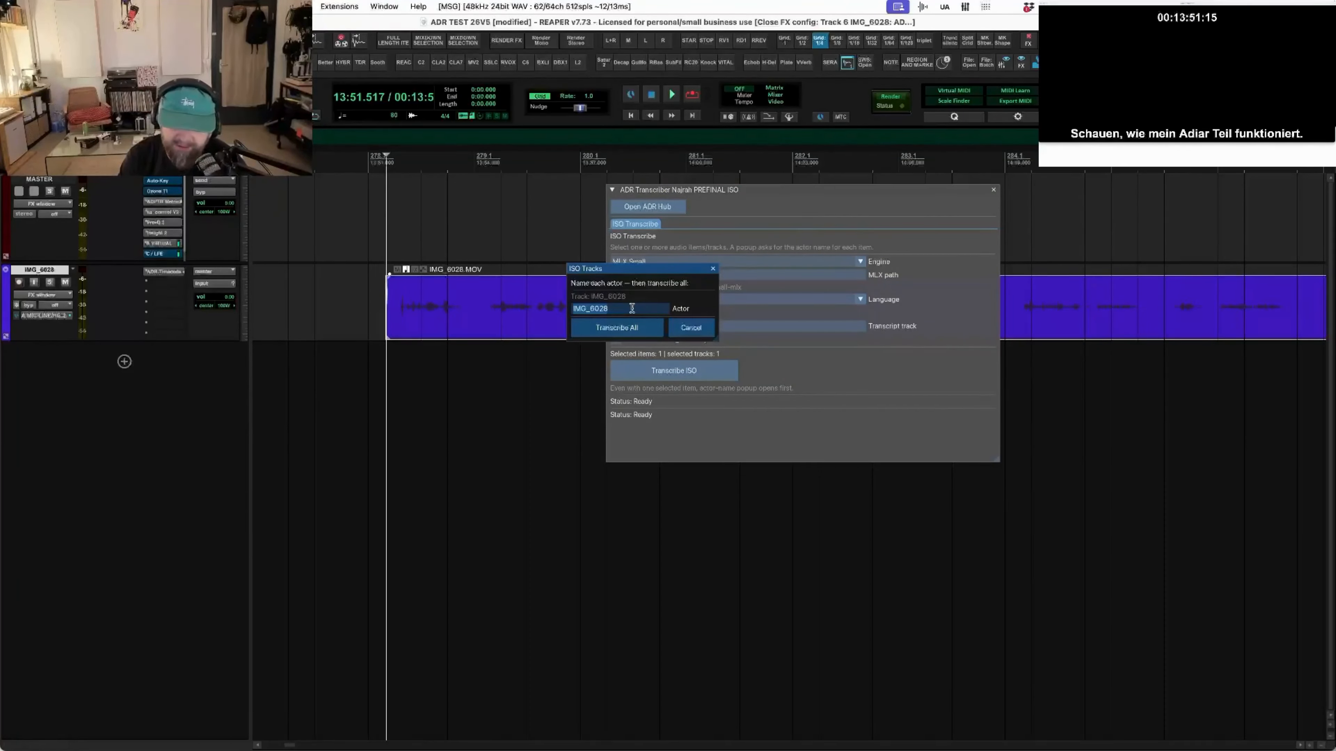
pyautogui.write('Picture ')
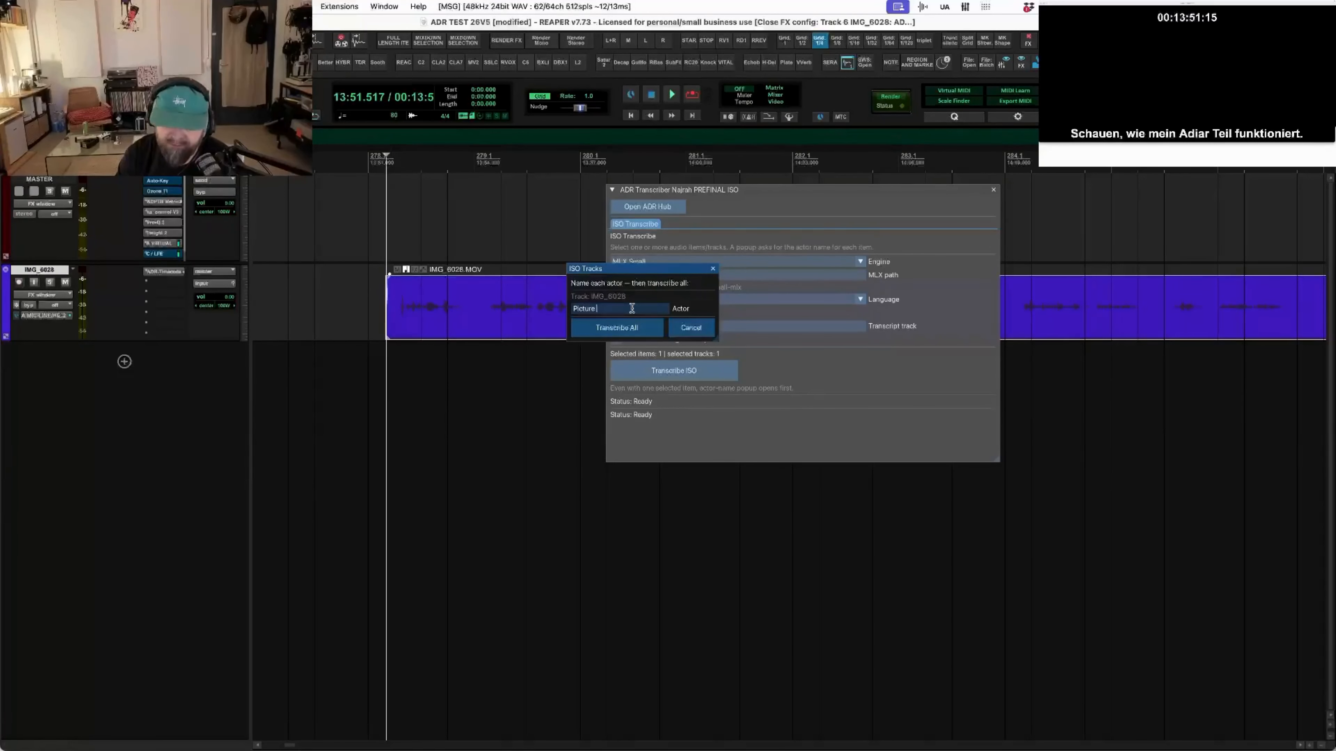
pyautogui.write('Lock')
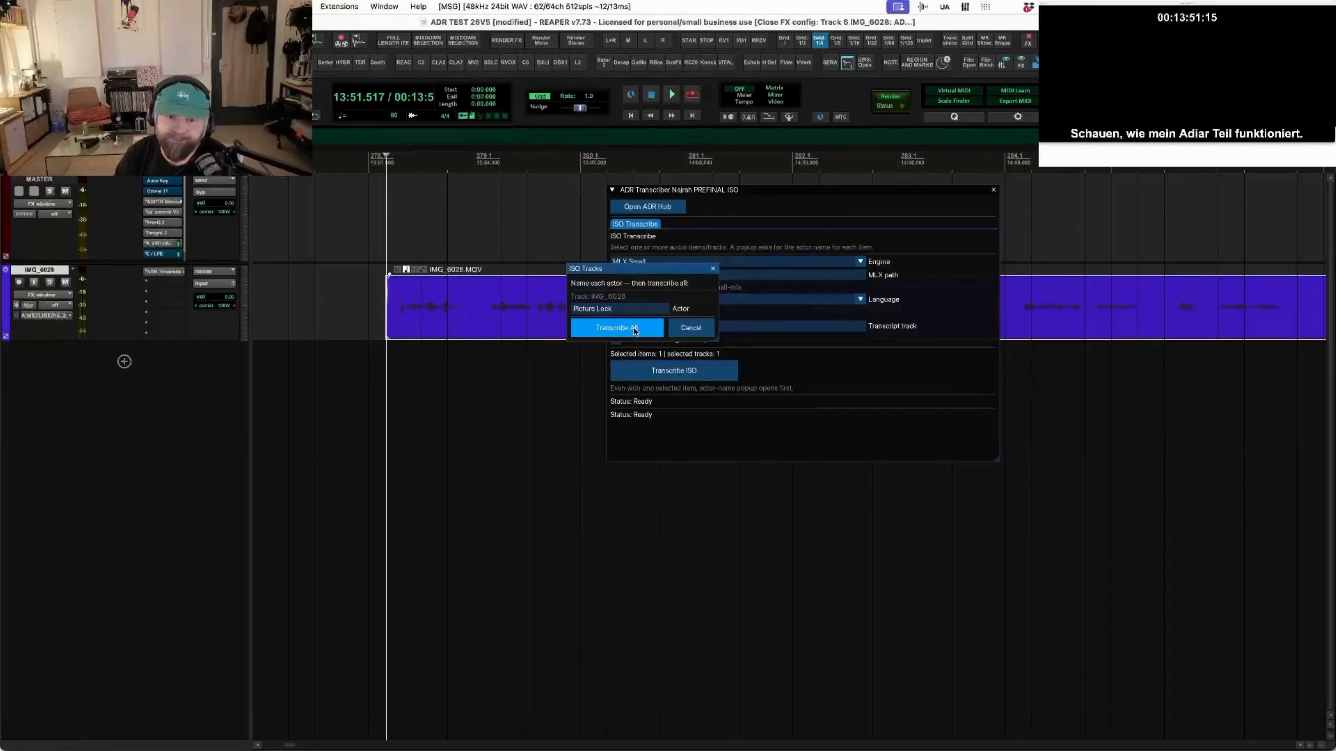
pyautogui.click(634, 327)
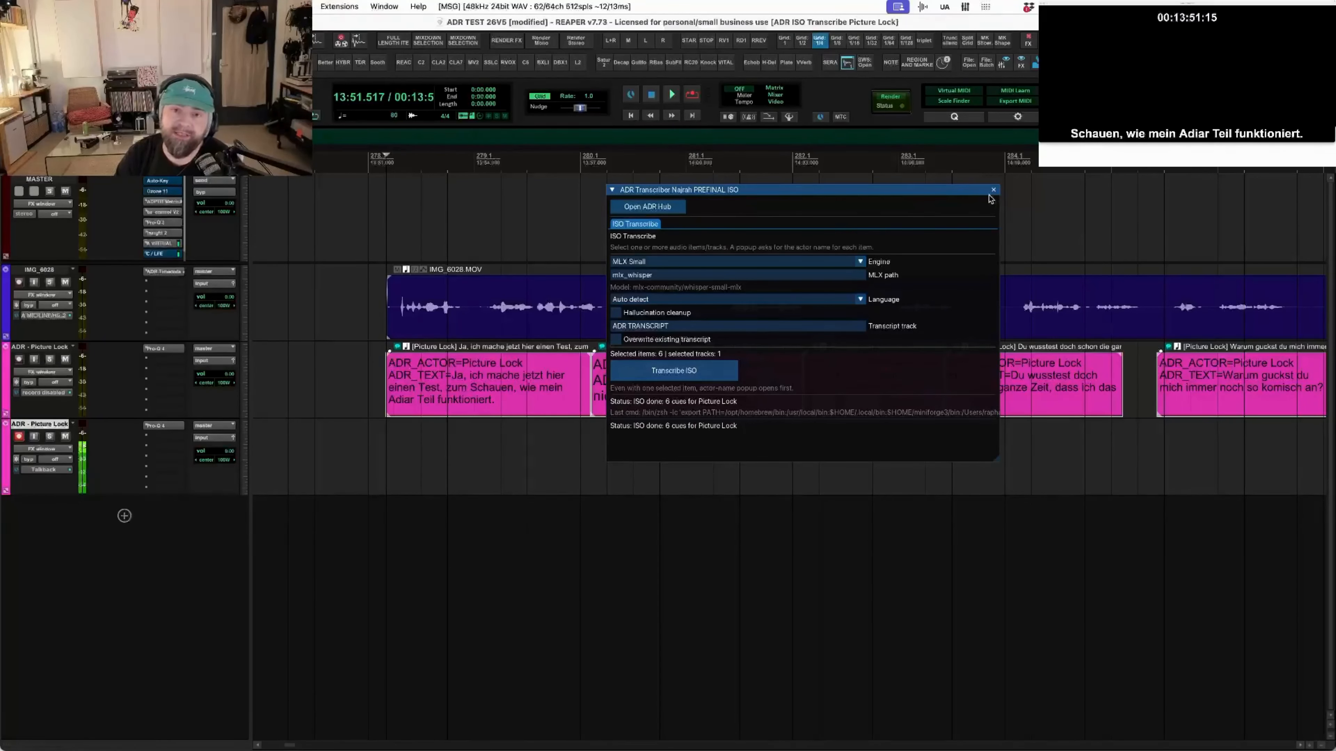
# - Move the transcriber window off the new cues and select the IMG_6028.MOV clip above them
pyautogui.moveTo(804, 188); pyautogui.dragTo(889, 151)
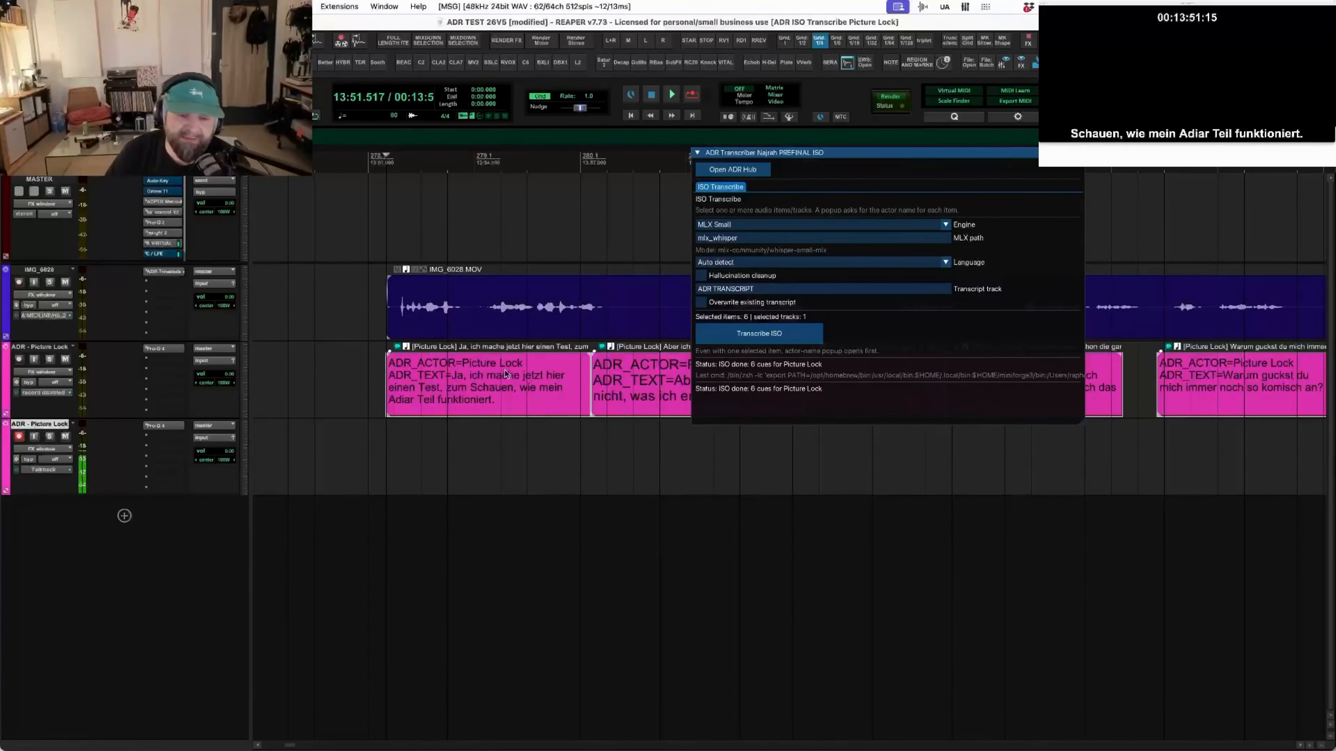
pyautogui.click(474, 307)
pyautogui.scroll(-6, 473, 302)
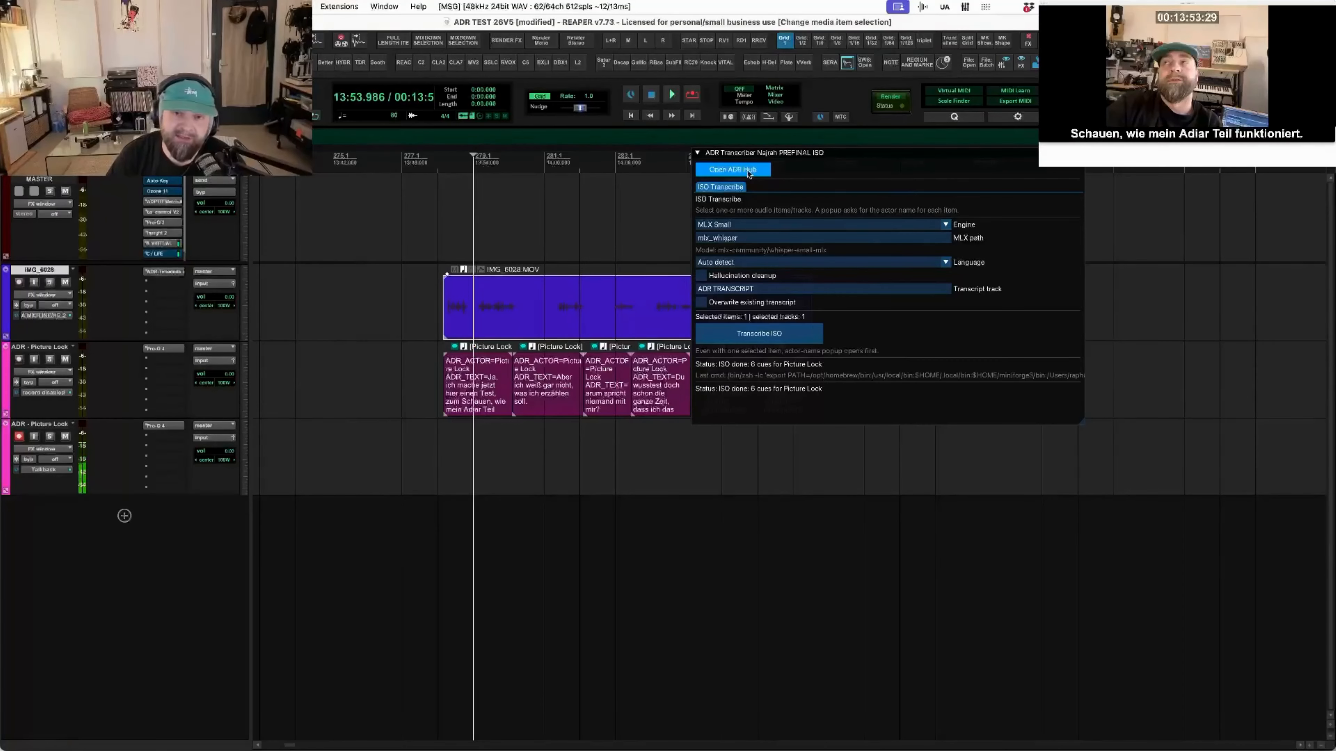
# - Open the ADR Hub from the transcriber, close the transcriber, and narrow the hub's cue list to show the take controls
pyautogui.moveTo(772, 159); pyautogui.dragTo(573, 287)
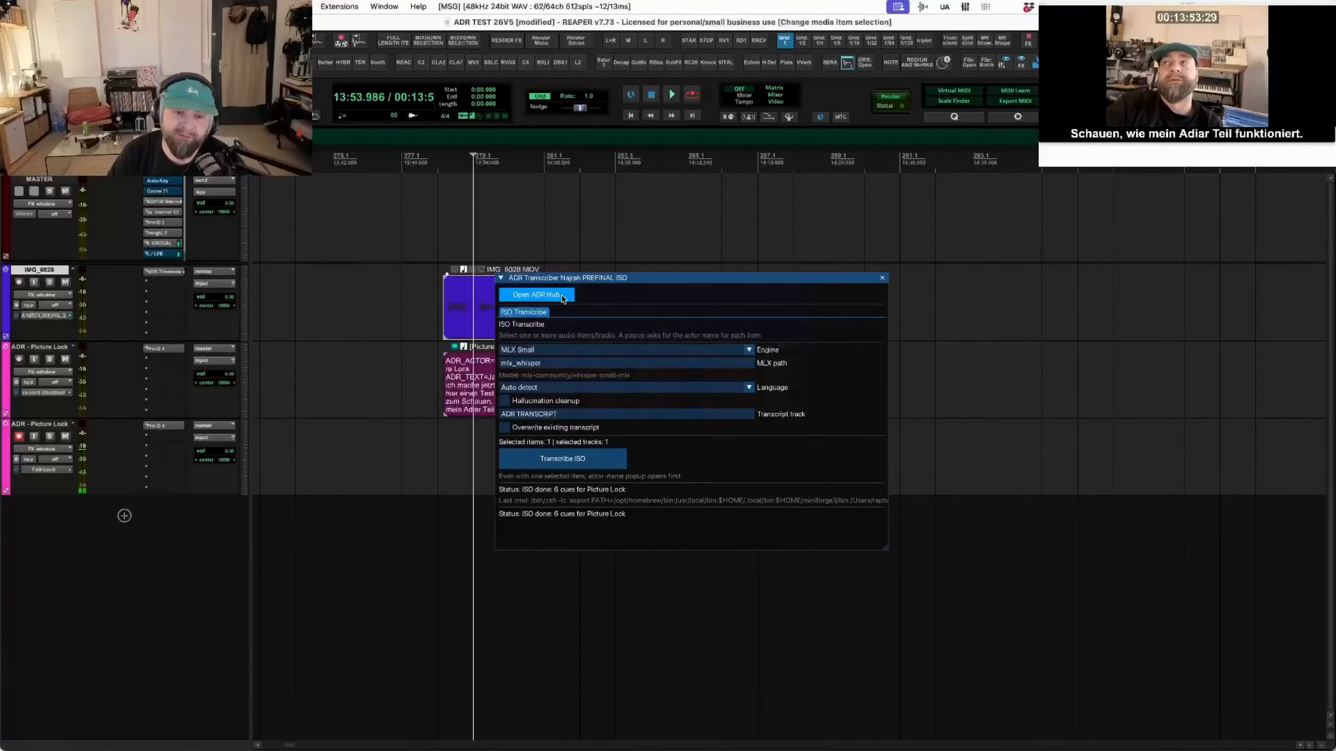
pyautogui.click(562, 298)
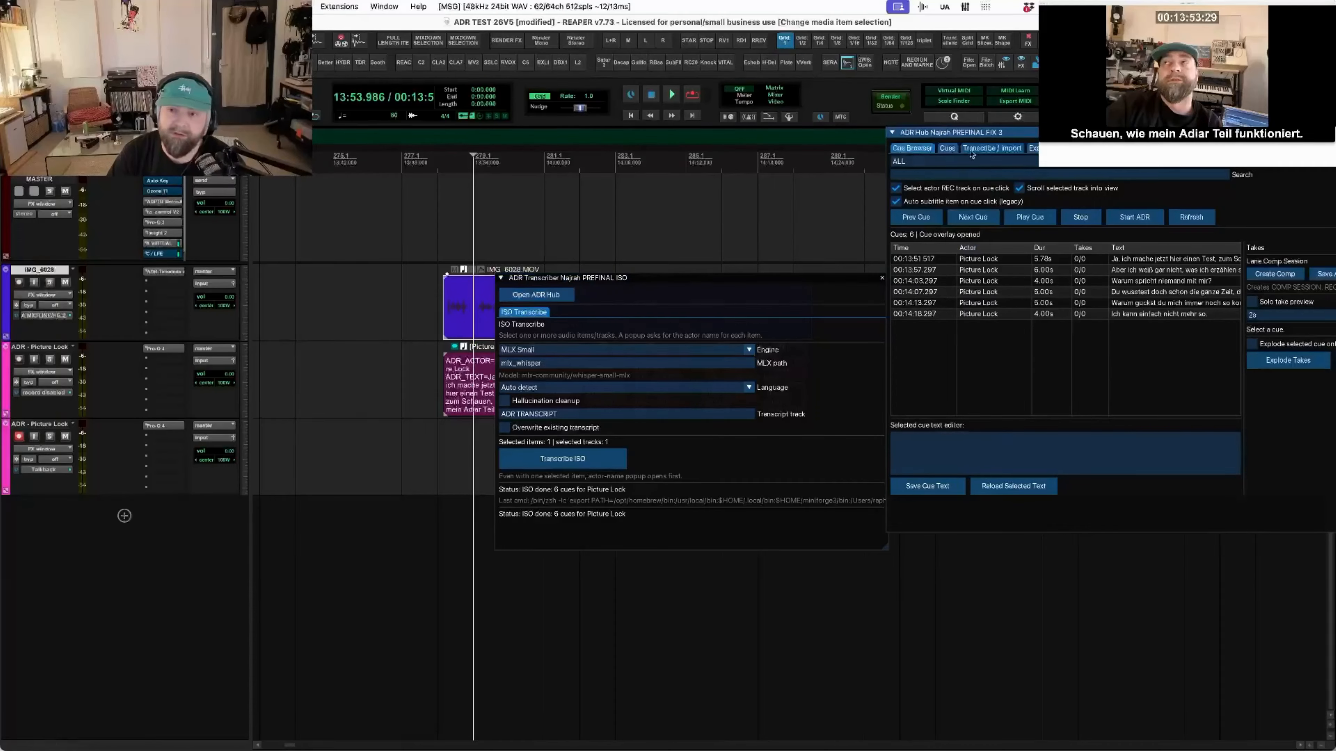
pyautogui.click(882, 279)
pyautogui.moveTo(1157, 133); pyautogui.dragTo(619, 257)
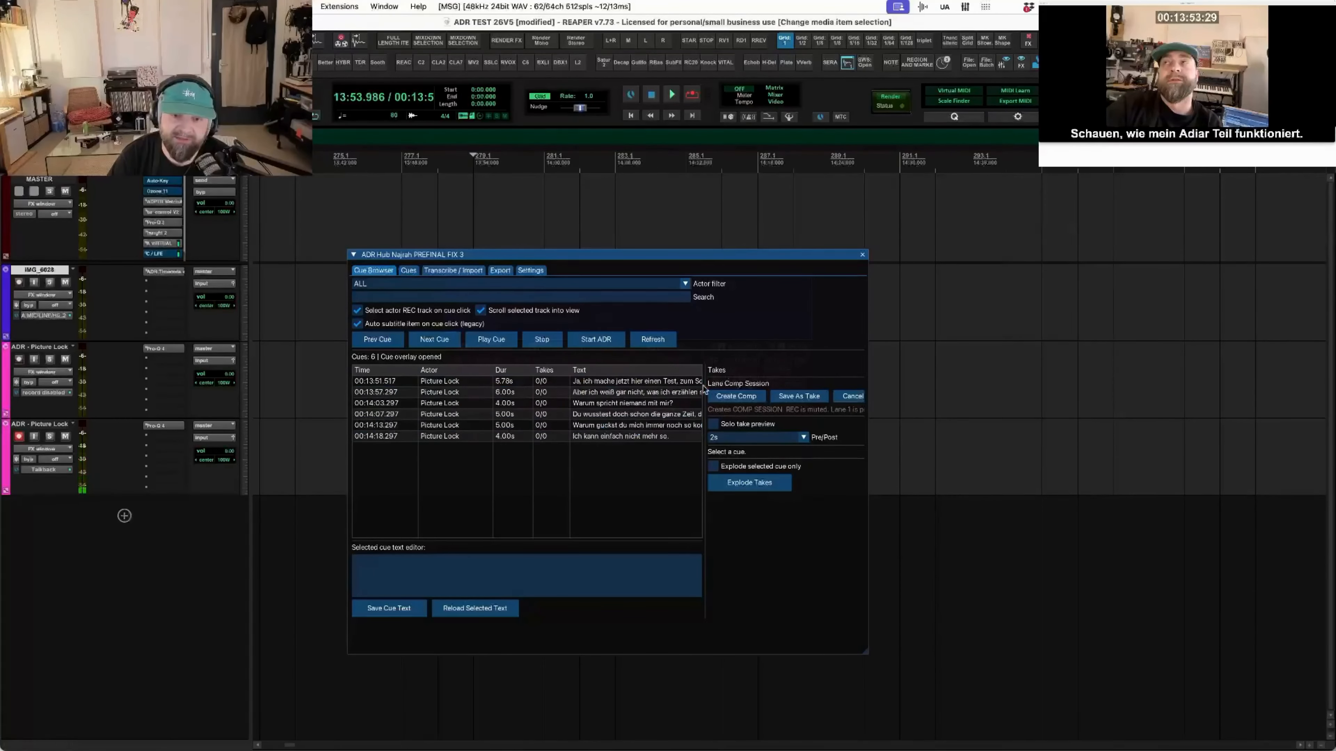
pyautogui.moveTo(706, 387); pyautogui.dragTo(632, 389)
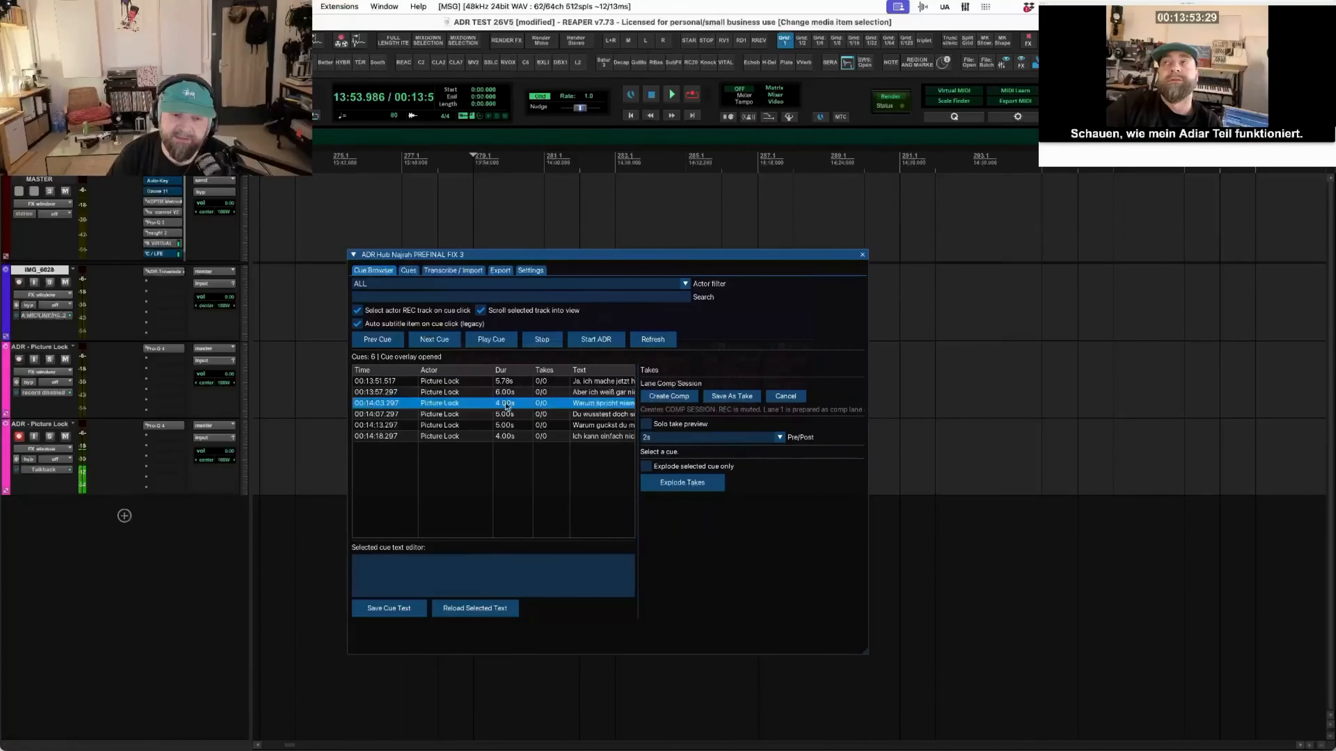
# - Move the hub beside the cues and step through the first five Picture Lock cues, ending on the first one
pyautogui.click(437, 383)
pyautogui.moveTo(521, 254); pyautogui.dragTo(833, 252)
pyautogui.click(693, 377)
pyautogui.click(744, 389)
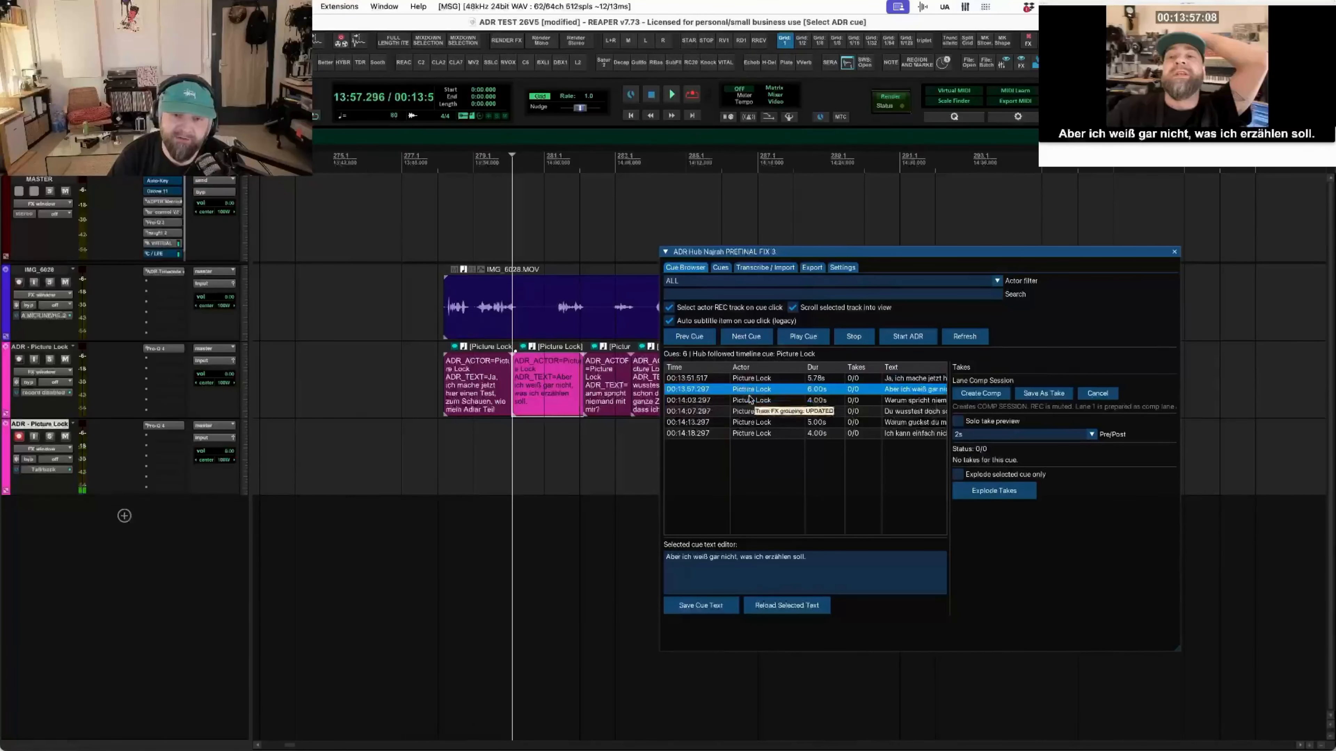
pyautogui.click(750, 400)
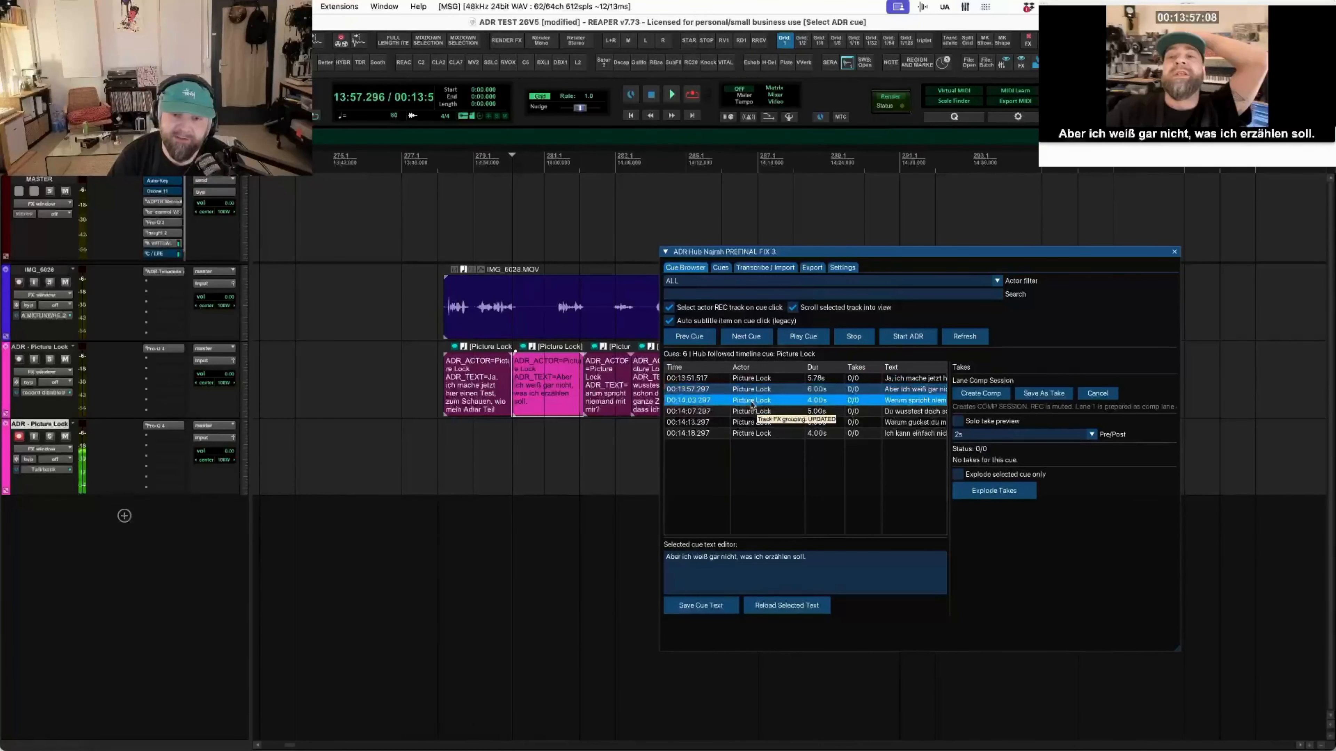
pyautogui.click(751, 411)
pyautogui.click(752, 422)
pyautogui.click(752, 410)
pyautogui.click(751, 401)
pyautogui.click(750, 389)
pyautogui.click(749, 378)
pyautogui.click(748, 376)
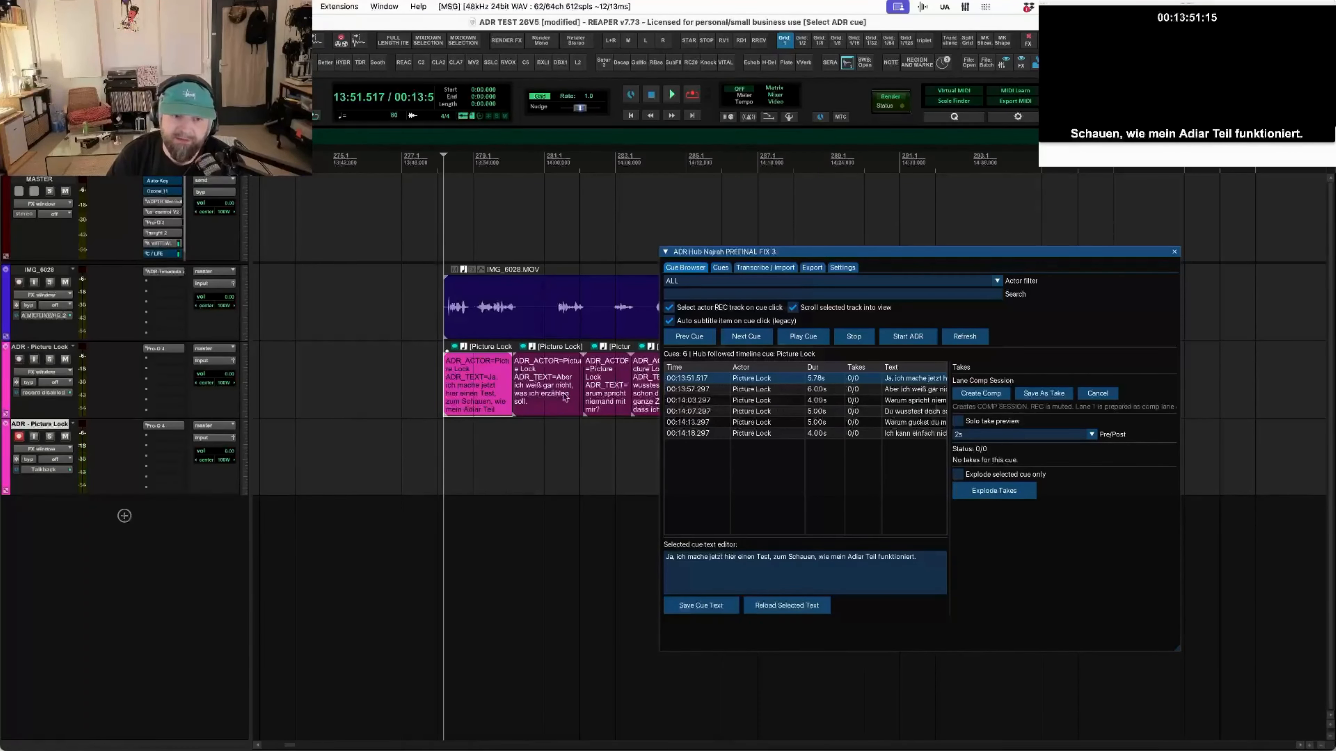
# - Show the hub's cue editing page and play the selected Picture Lock cue
pyautogui.click(721, 267)
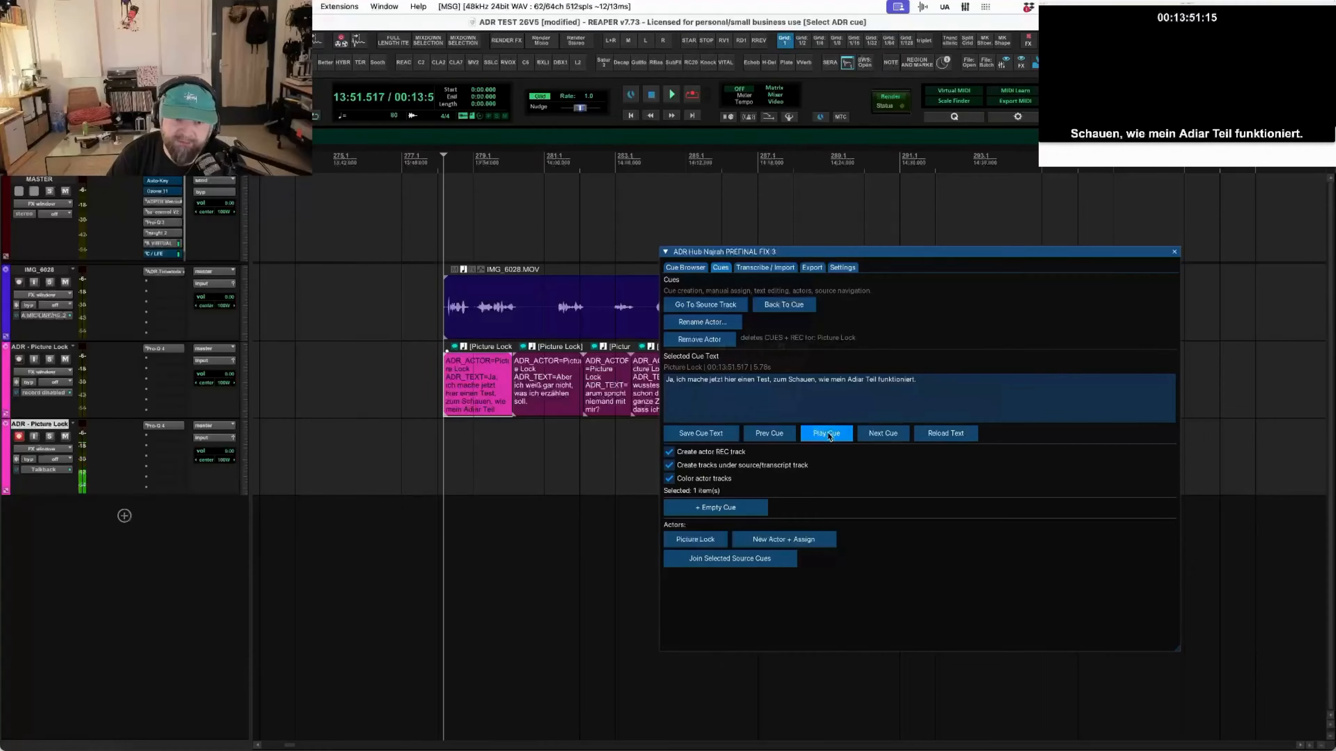
pyautogui.click(829, 436)
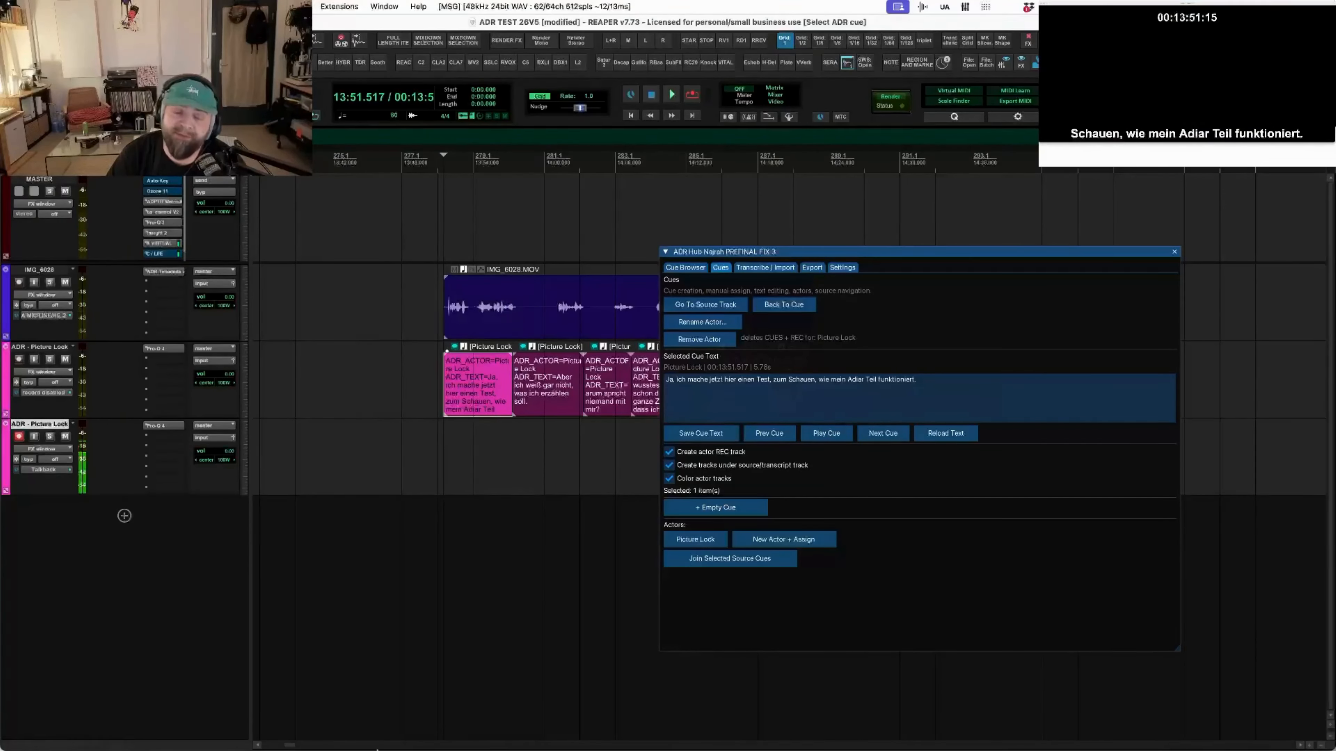
# - Bring the subtitle overlay forward, shift it lower on the video picture, and adjust its display to leave only the cue text and actor label
pyautogui.moveTo(363, 734)
pyautogui.click(399, 725)
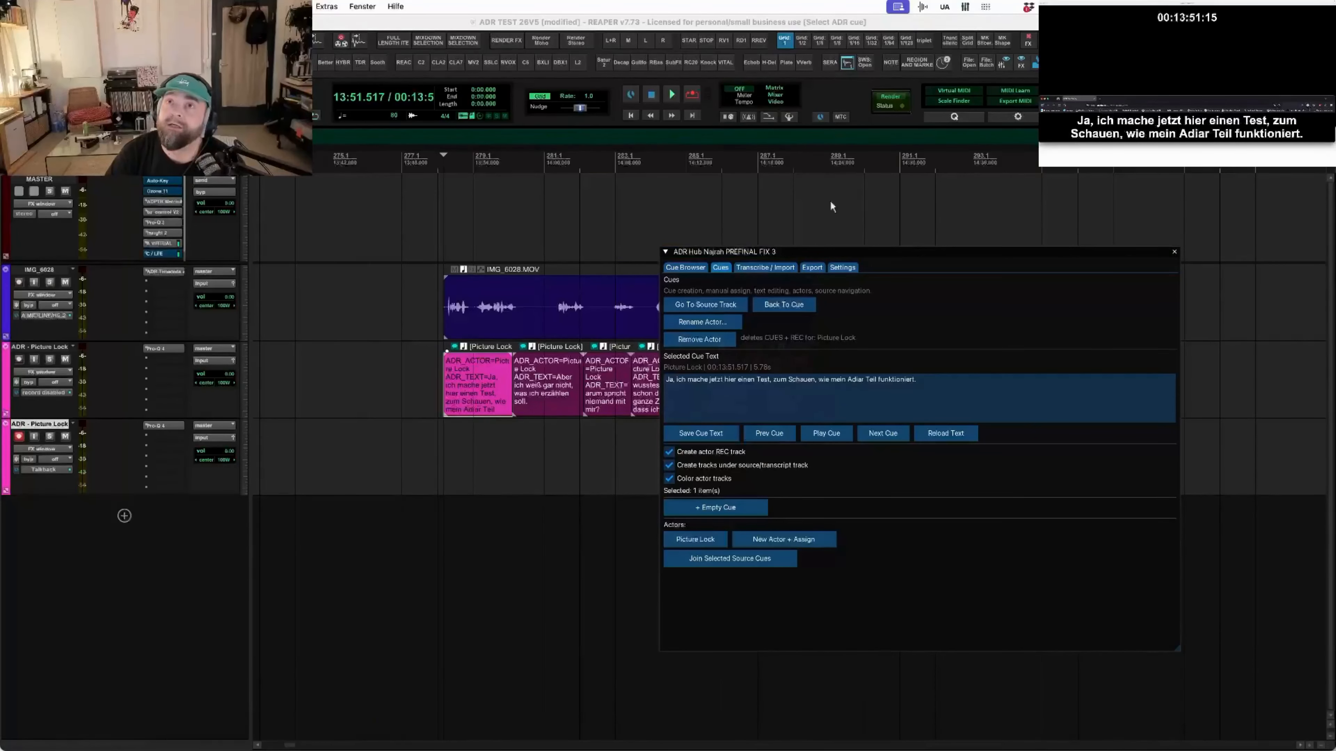
pyautogui.moveTo(1248, 101)
pyautogui.mouseDown()
pyautogui.moveTo(1249, 59)
pyautogui.moveTo(1273, 91)
pyautogui.moveTo(1258, 118)
pyautogui.moveTo(1234, 117)
pyautogui.moveTo(1248, 119)
pyautogui.mouseUp()
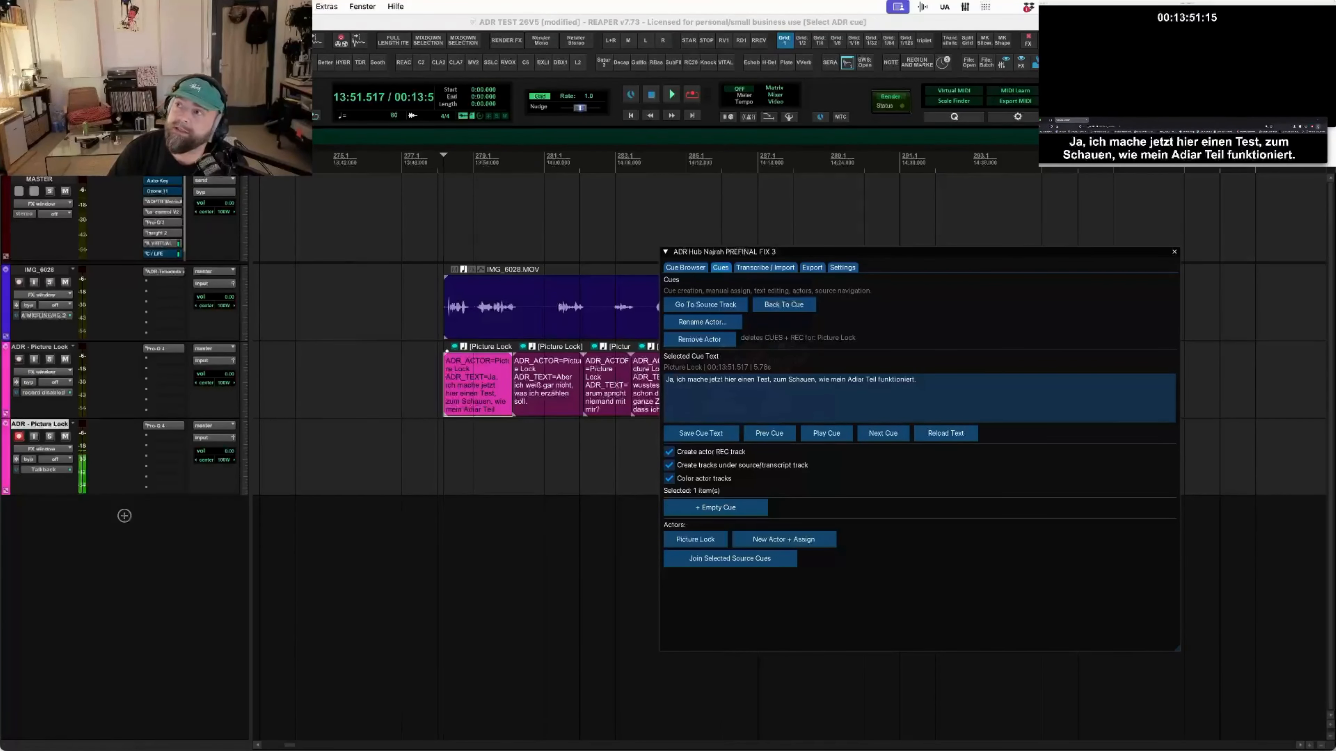
pyautogui.click(1317, 126)
pyautogui.click(1297, 110)
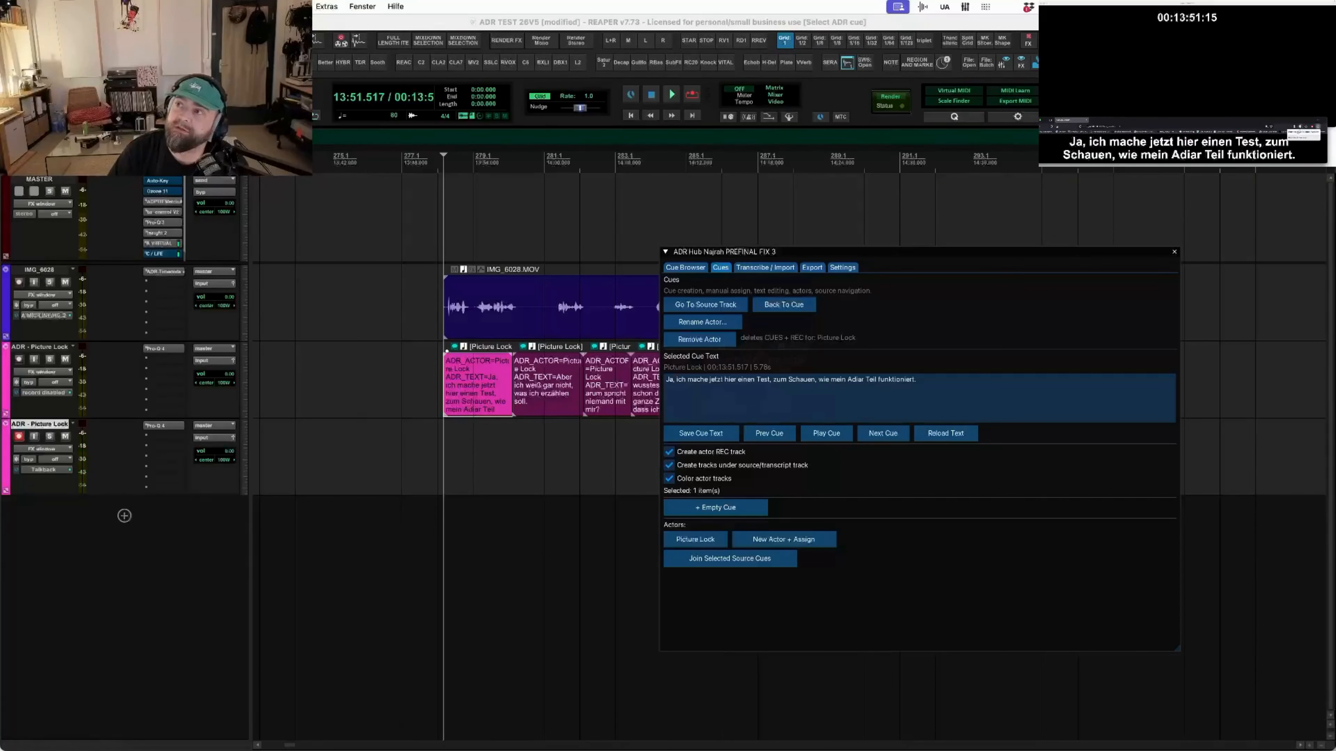
pyautogui.click(1191, 137)
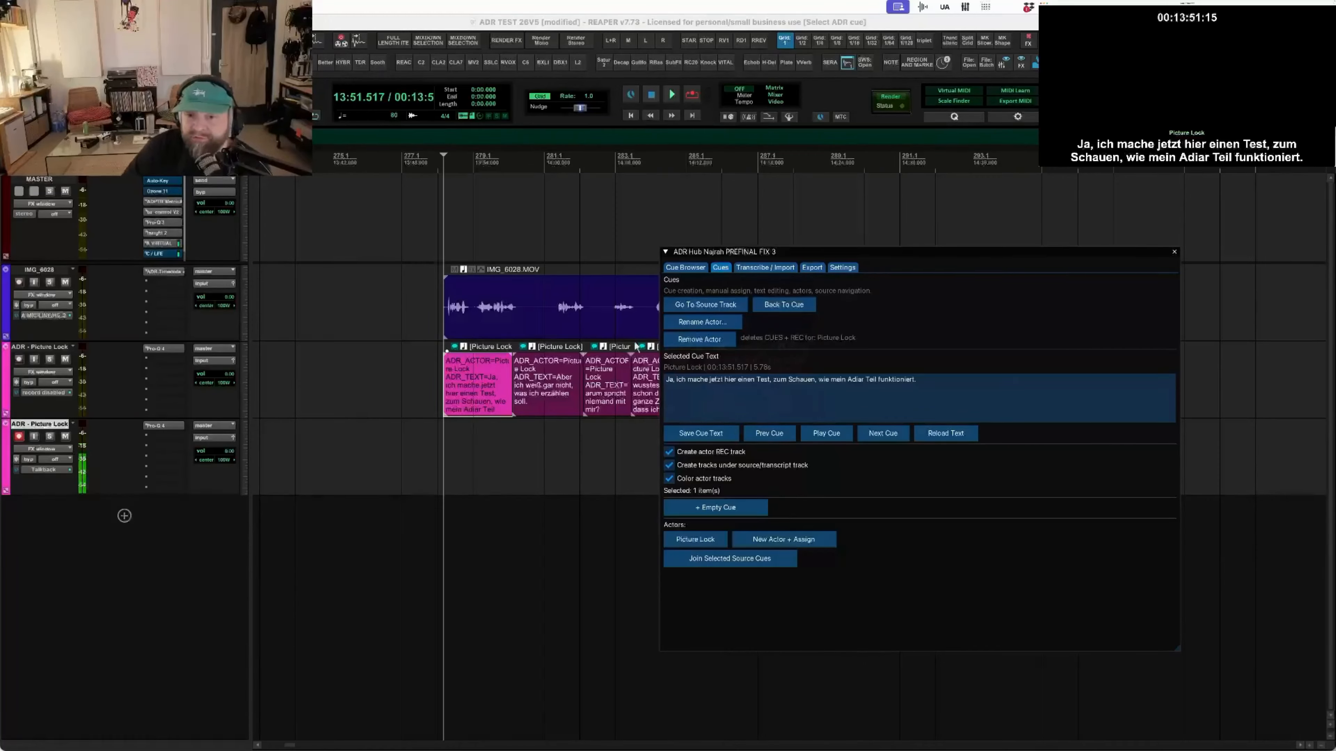
# - Correct "Adiar" to "ADR" in the first cue's text and save the cue text
pyautogui.click(838, 438)
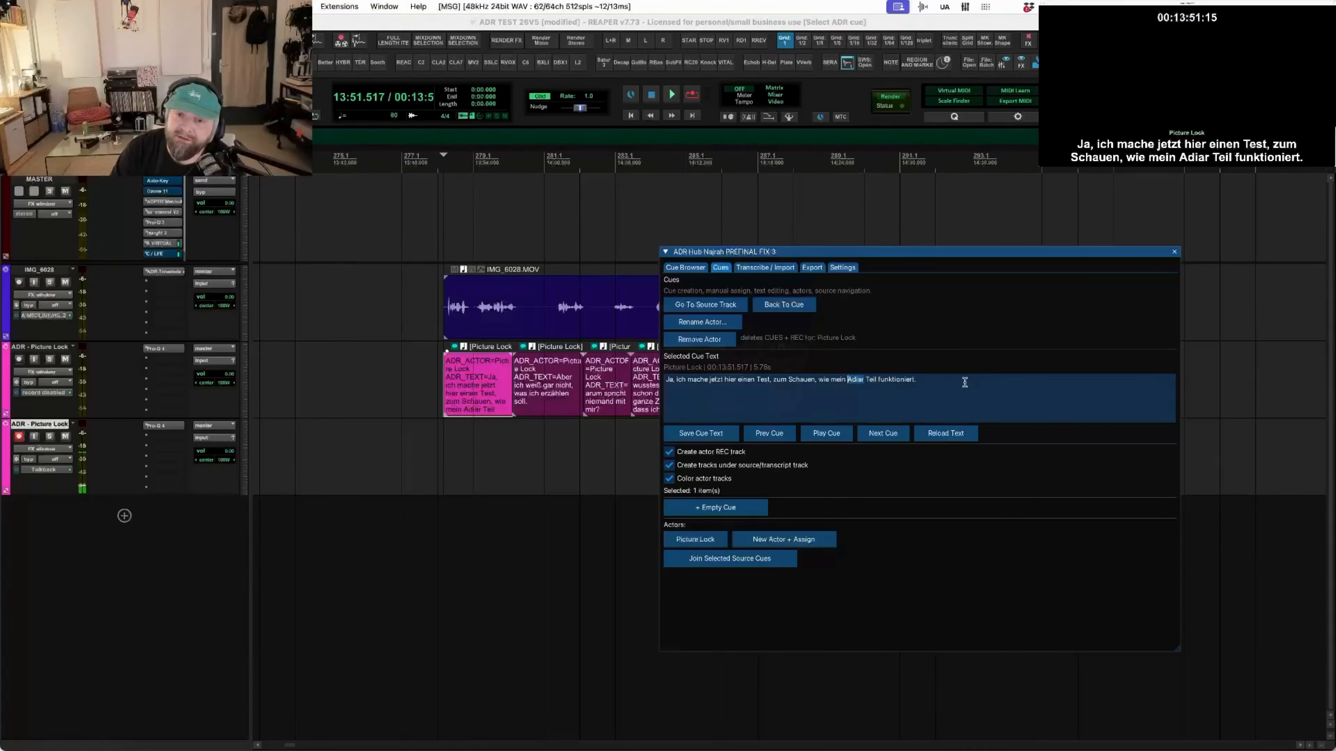
pyautogui.write('DR')
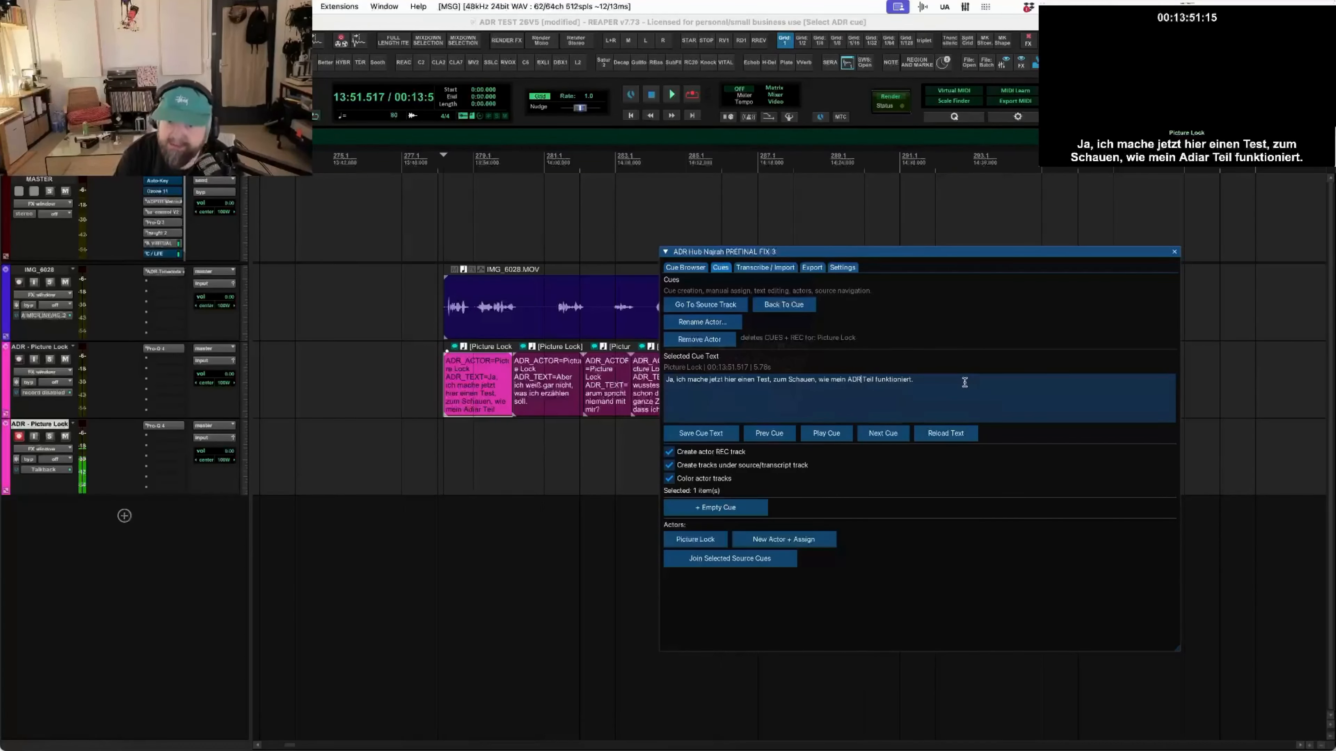
pyautogui.click(726, 435)
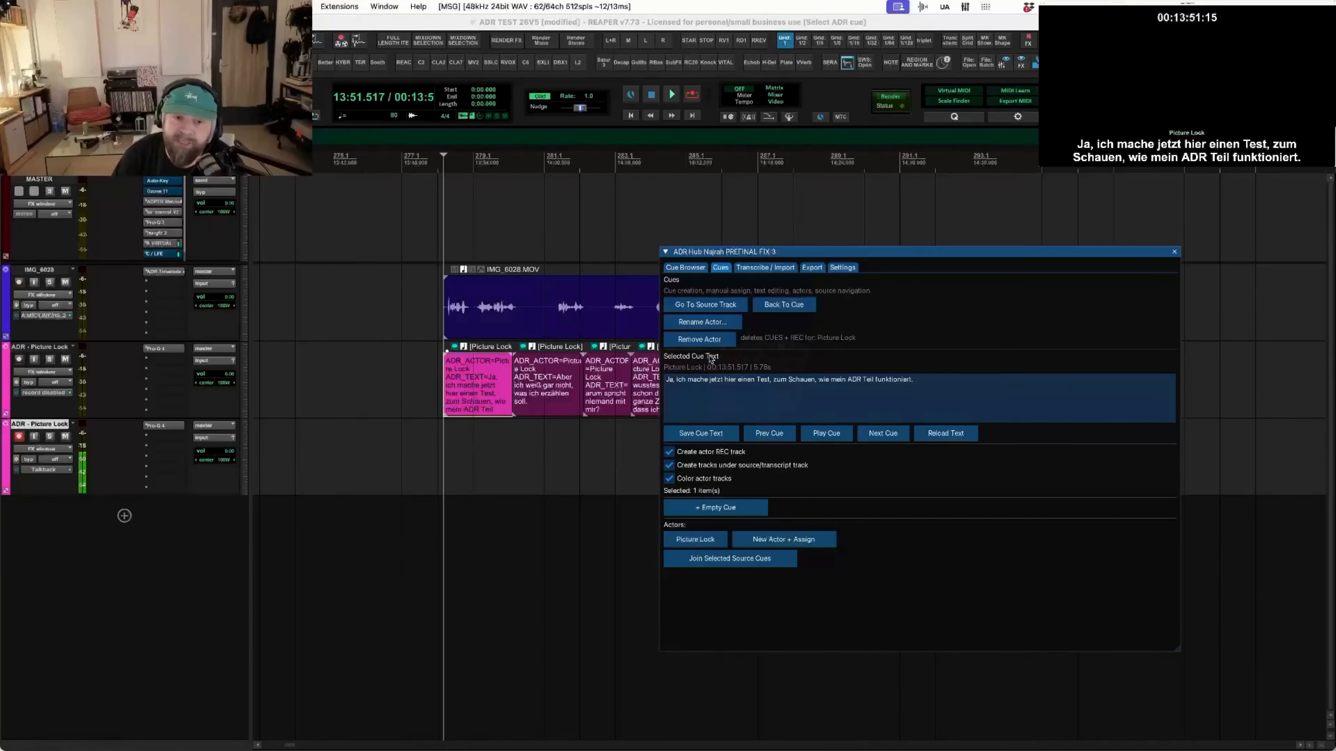
# - Select the corrected first cue and assign it to a new actor, entering the actor's name
pyautogui.click(488, 380)
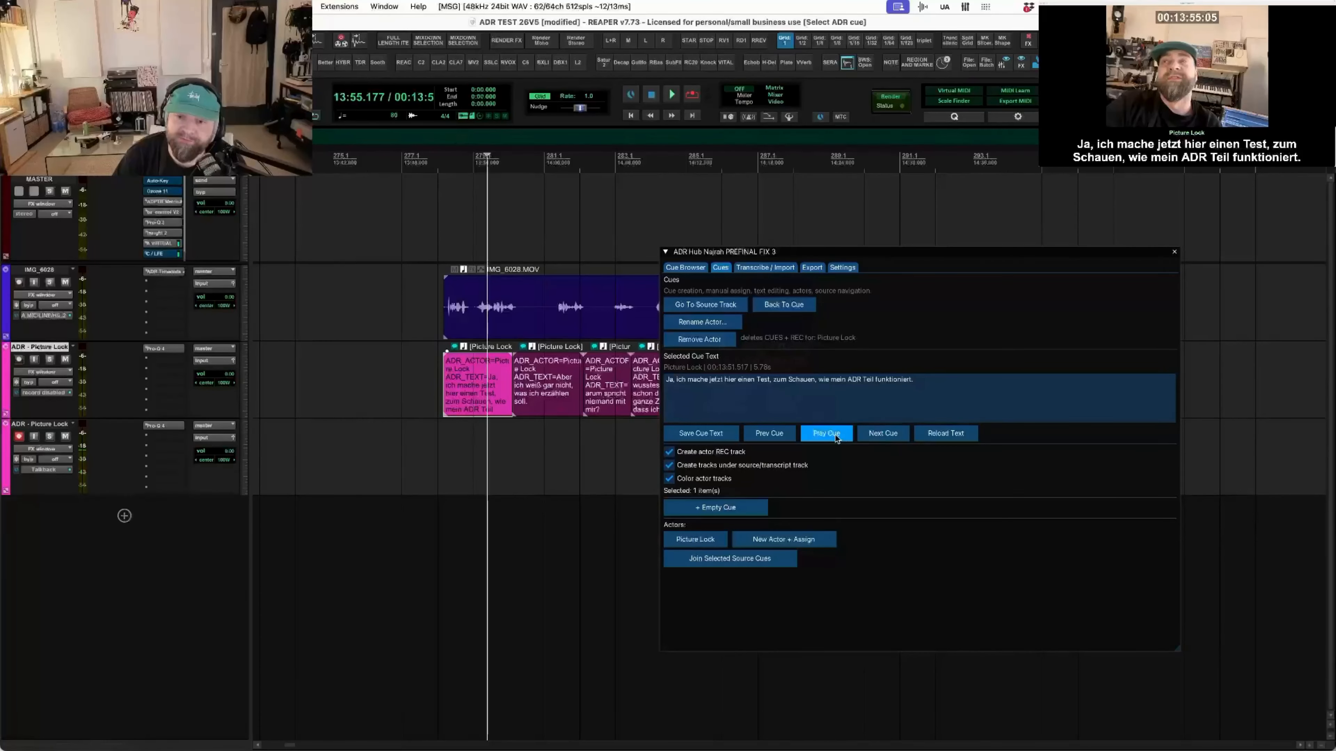
pyautogui.click(822, 542)
pyautogui.write('bryan')
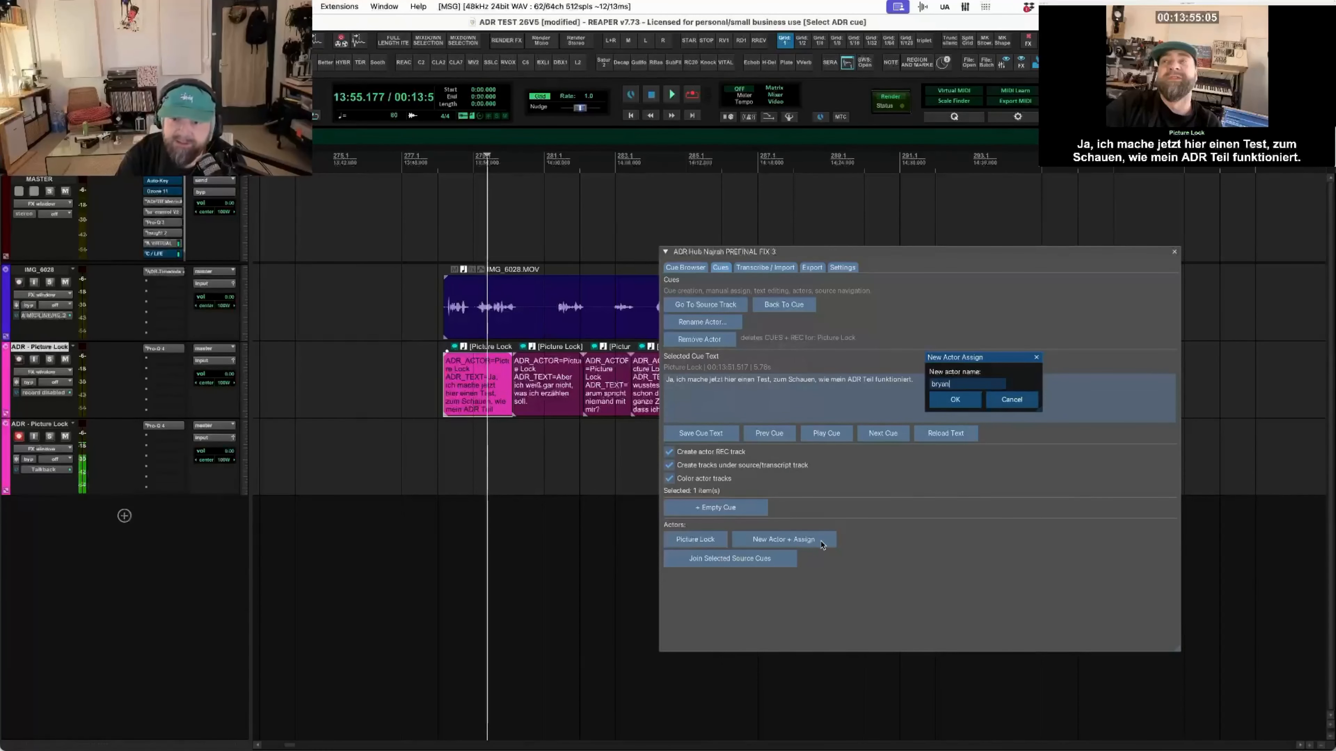
pyautogui.press('Return')
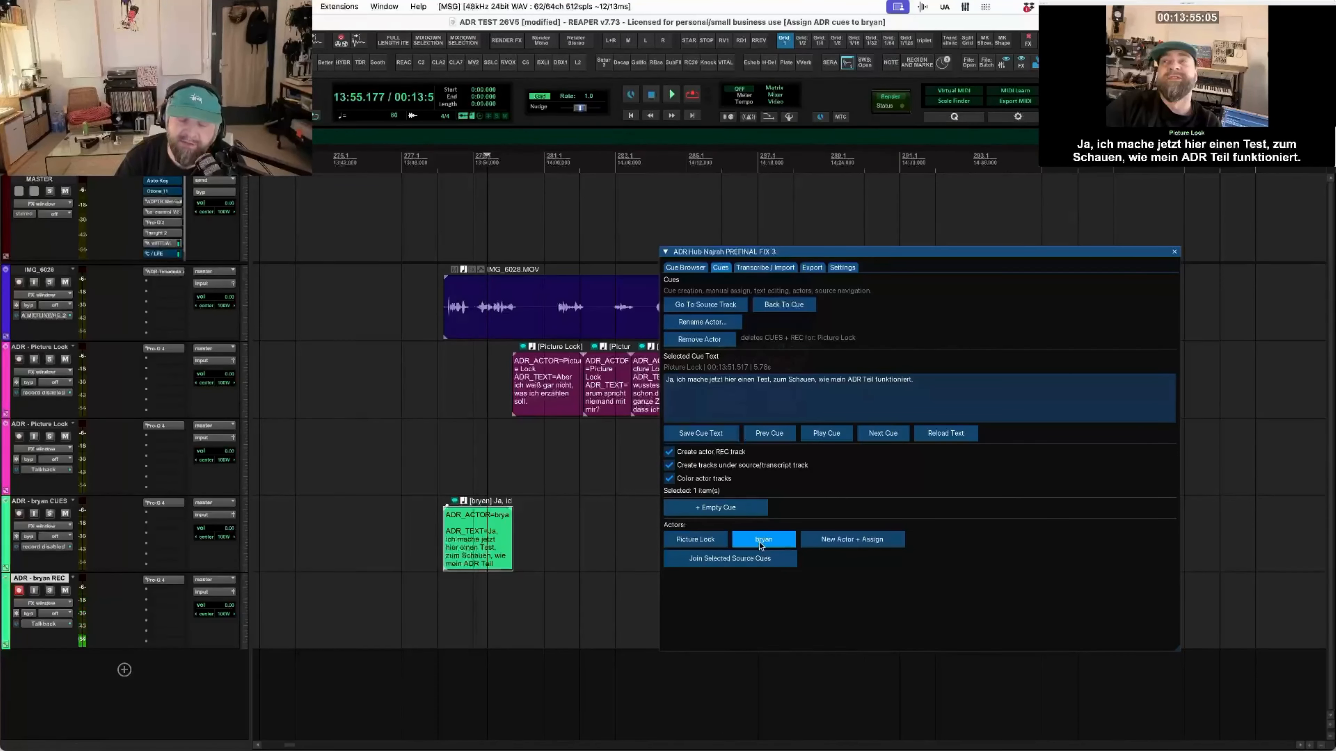
# - Go to the cue "Aber ich weiß gar nicht, was ich erzählen soll.", audition it, and move the ADR Hub off the timeline items
pyautogui.click(875, 435)
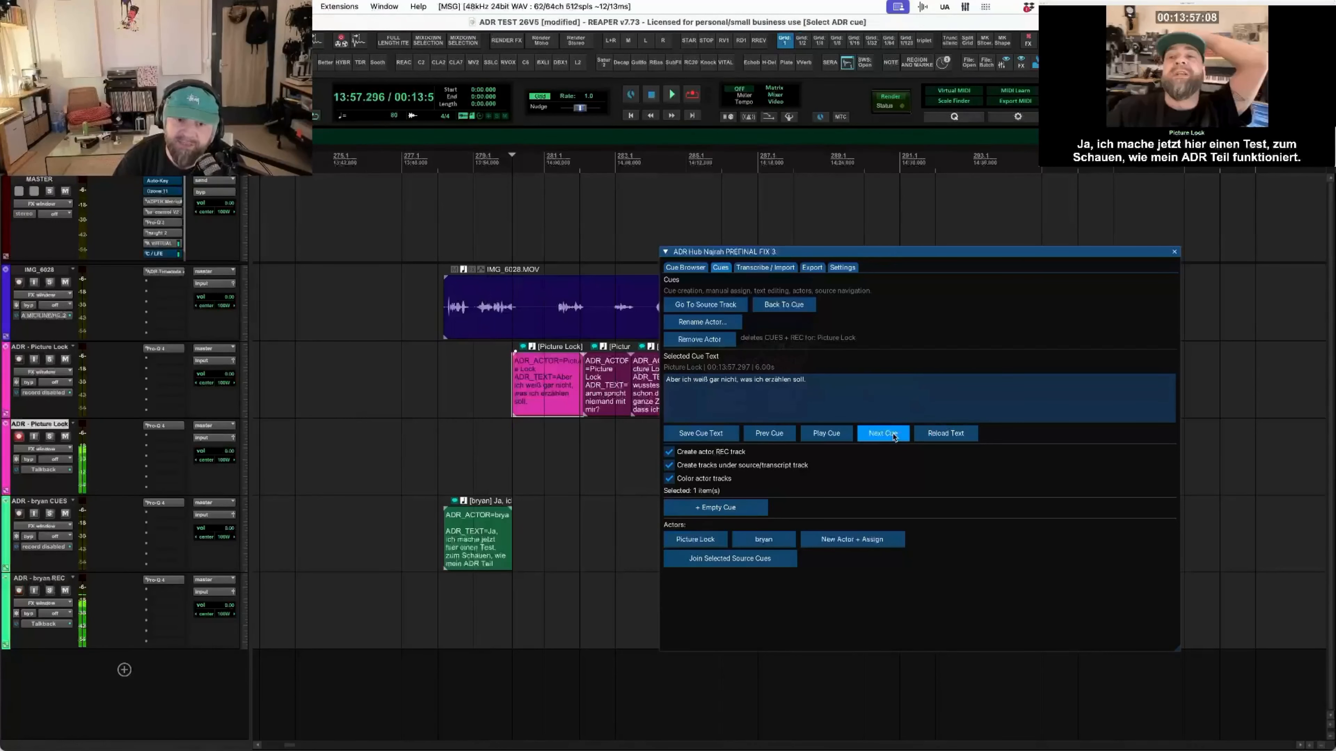
pyautogui.click(830, 441)
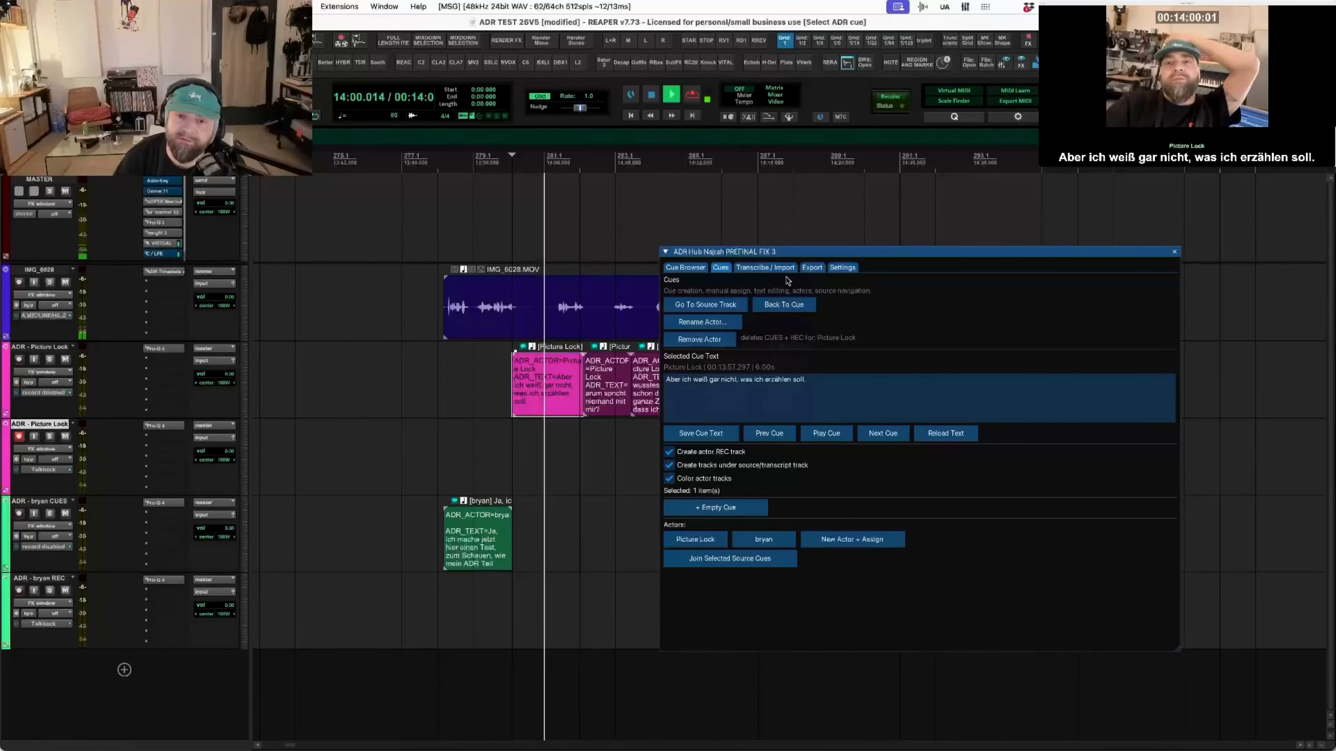
pyautogui.moveTo(790, 258); pyautogui.dragTo(822, 315)
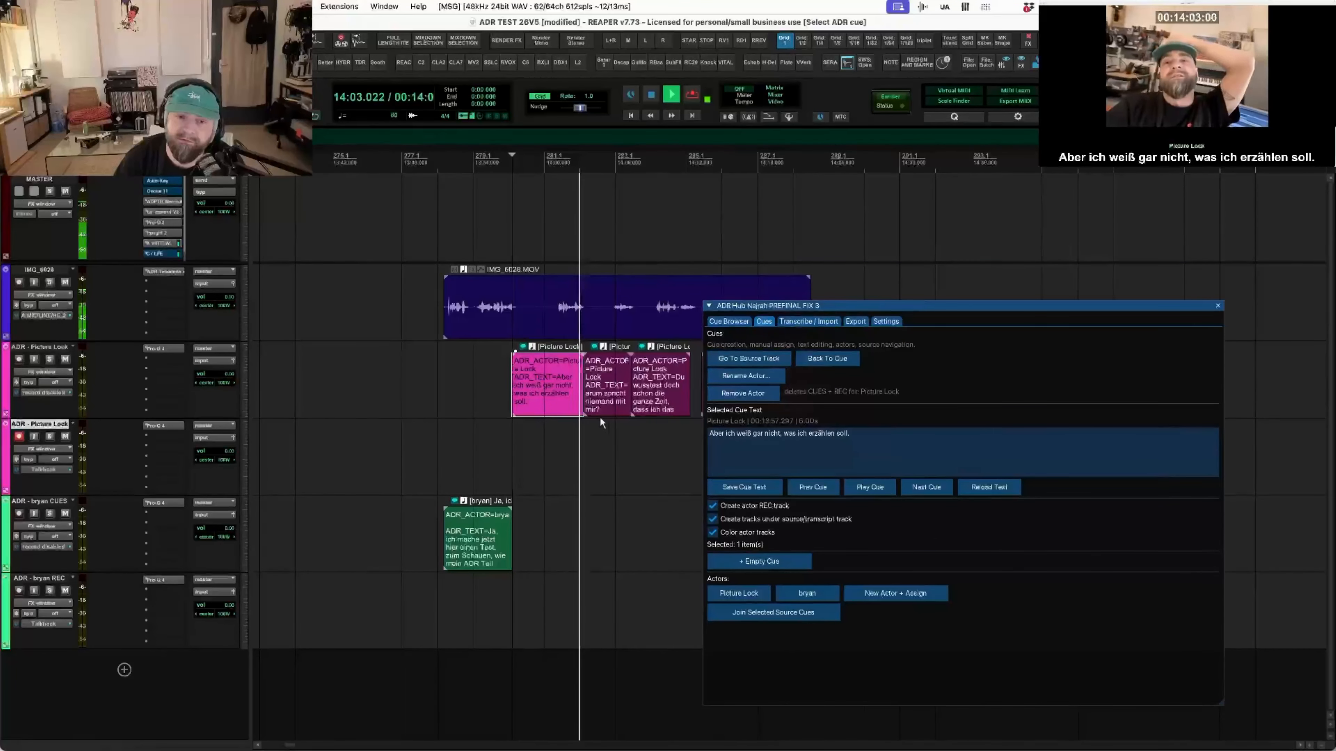
pyautogui.press('space')
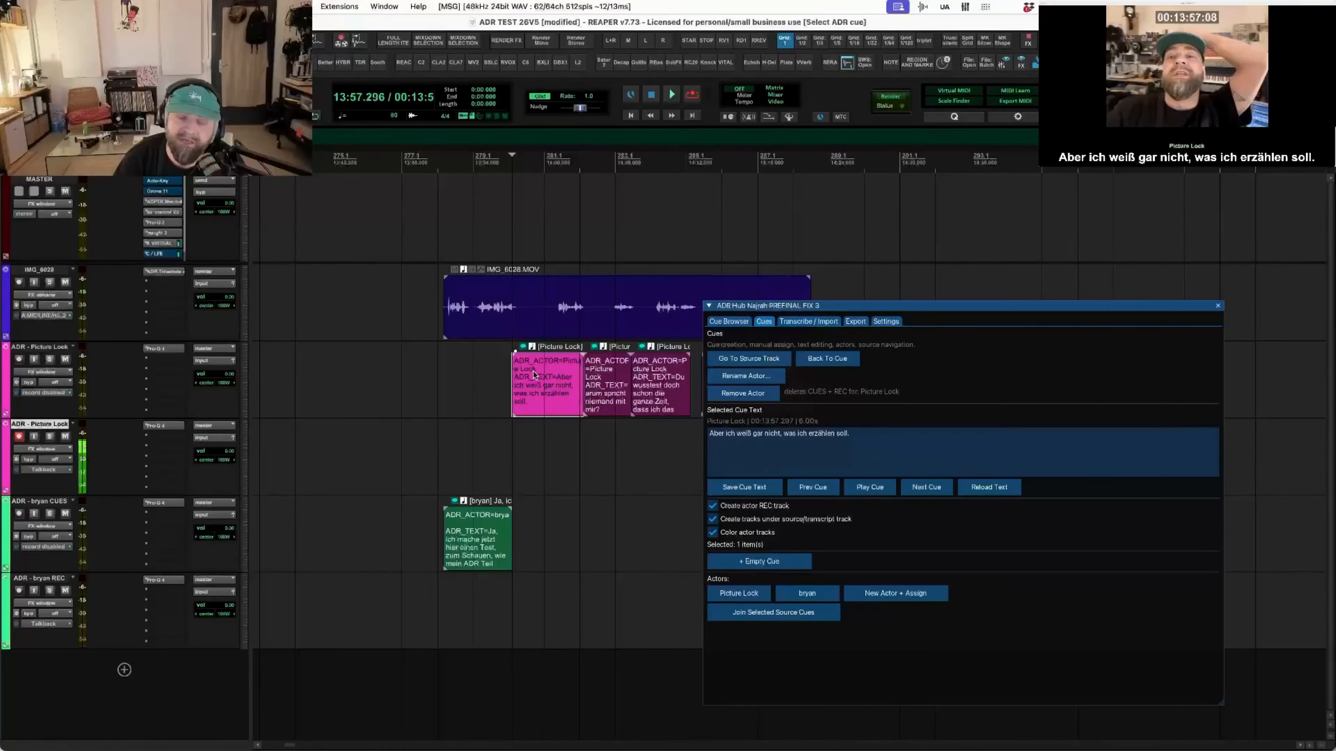
pyautogui.press('space')
# - Trim the "Aber ich weiß gar nicht" cue to its spoken line, starting at 14:01.201 and about 2.2 s long, and play it
pyautogui.scroll(5, 531, 384)
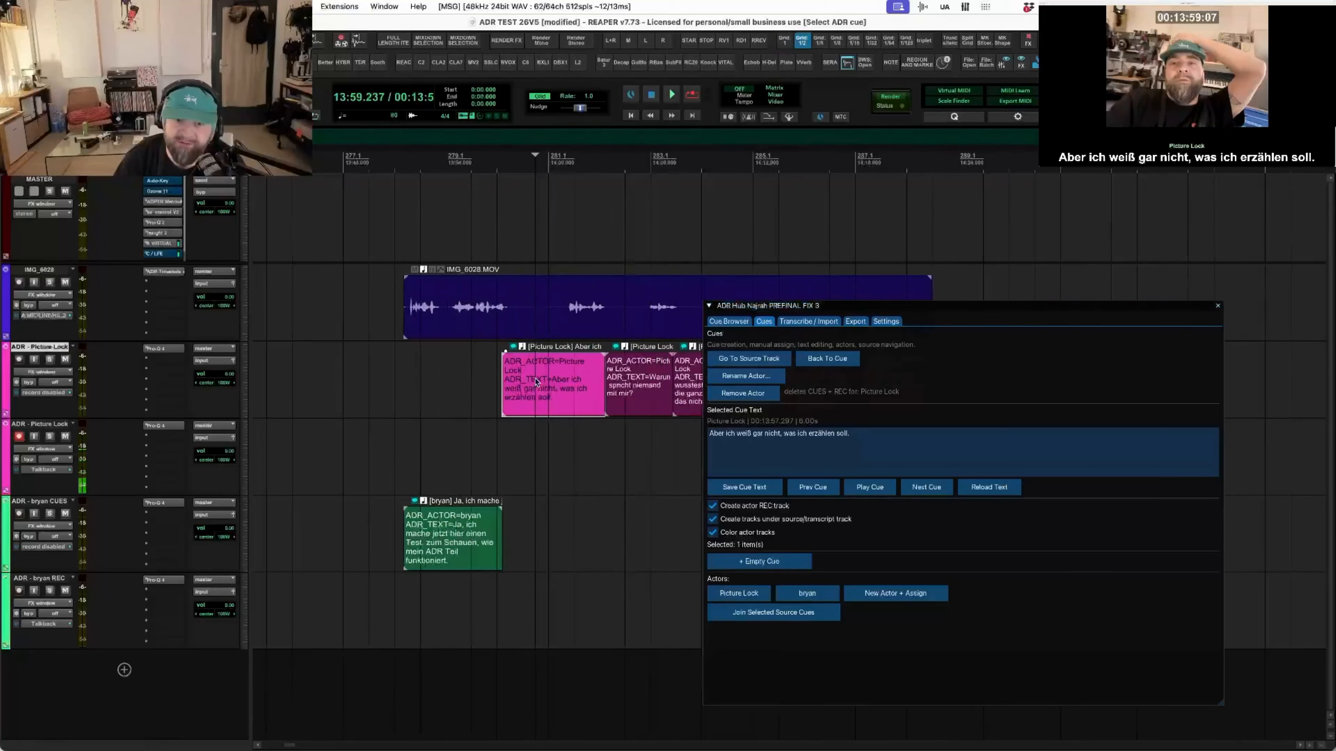
pyautogui.scroll(2, 526, 391)
pyautogui.scroll(-4, 470, 389)
pyautogui.moveTo(465, 389); pyautogui.dragTo(639, 379)
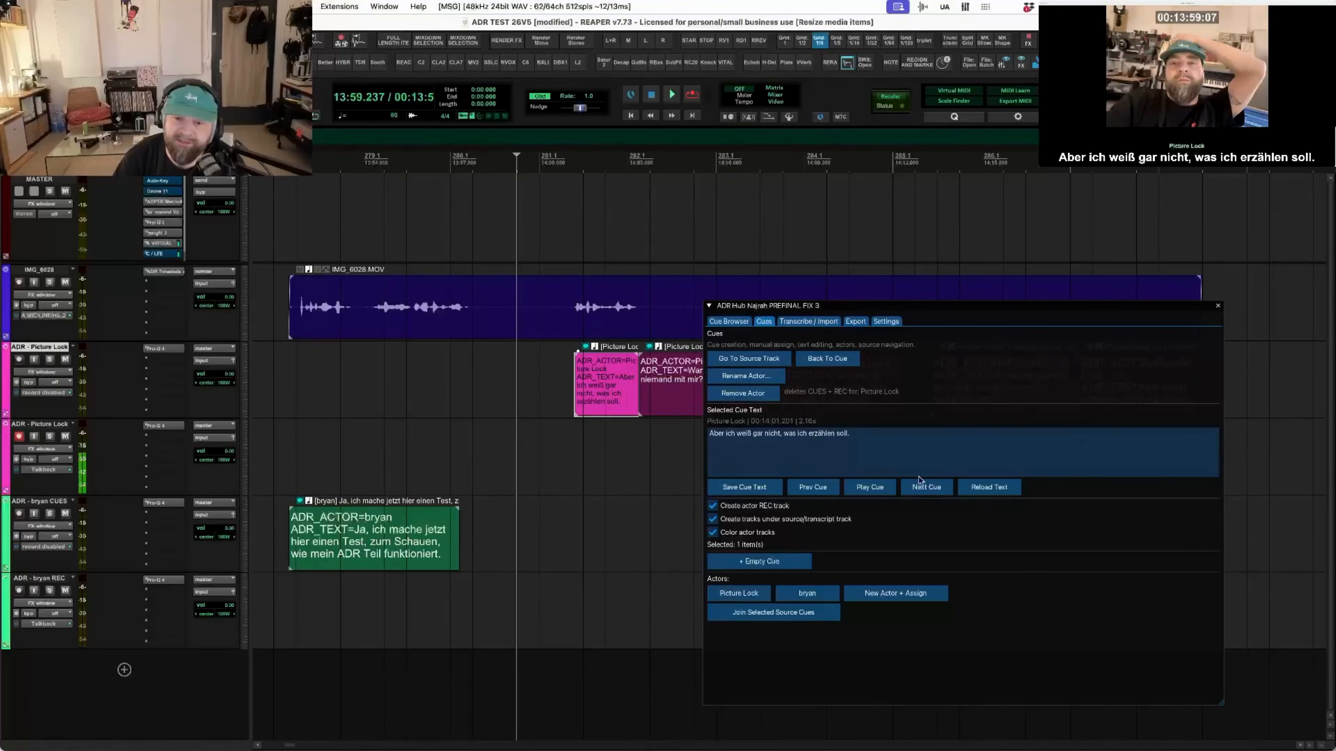
pyautogui.click(871, 488)
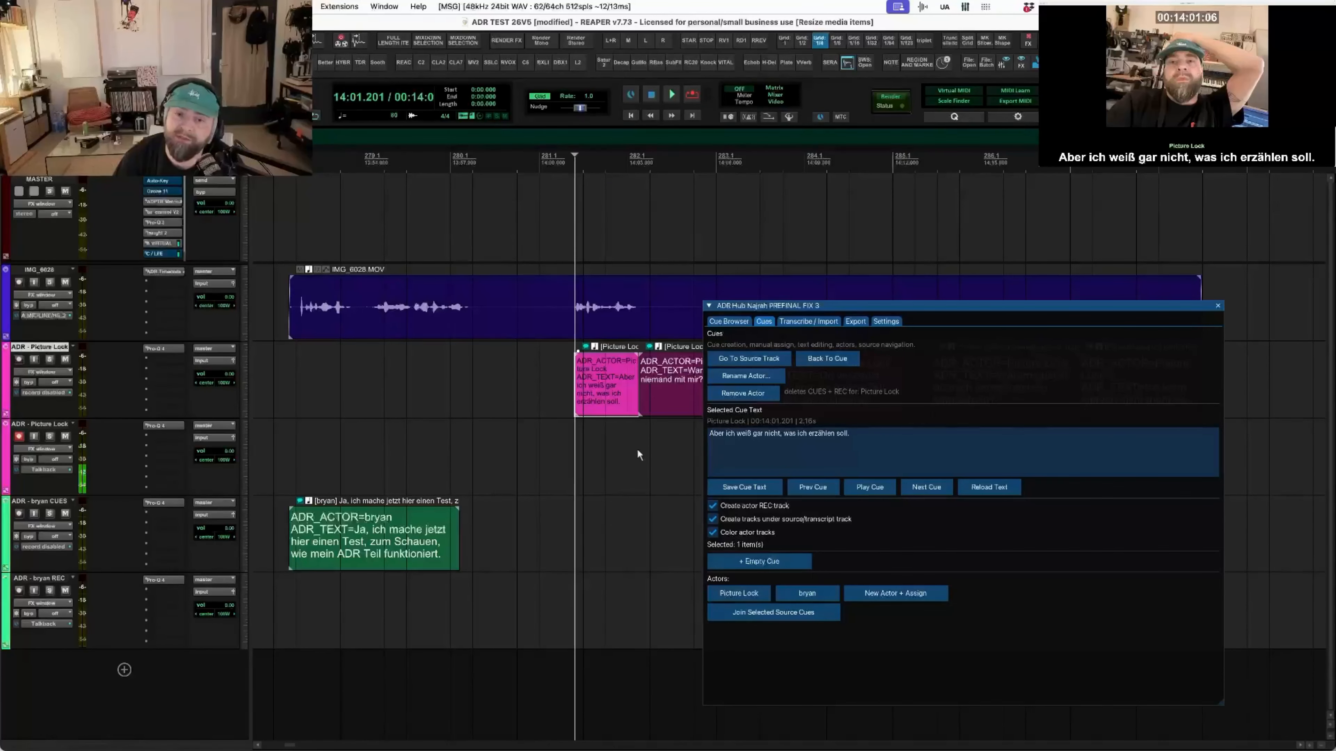
# - Assign the trimmed "Aber ich weiß gar nicht" cue to a second new actor, entering that actor's name
pyautogui.hscroll(-4, 643, 451)
pyautogui.hscroll(5, 643, 452)
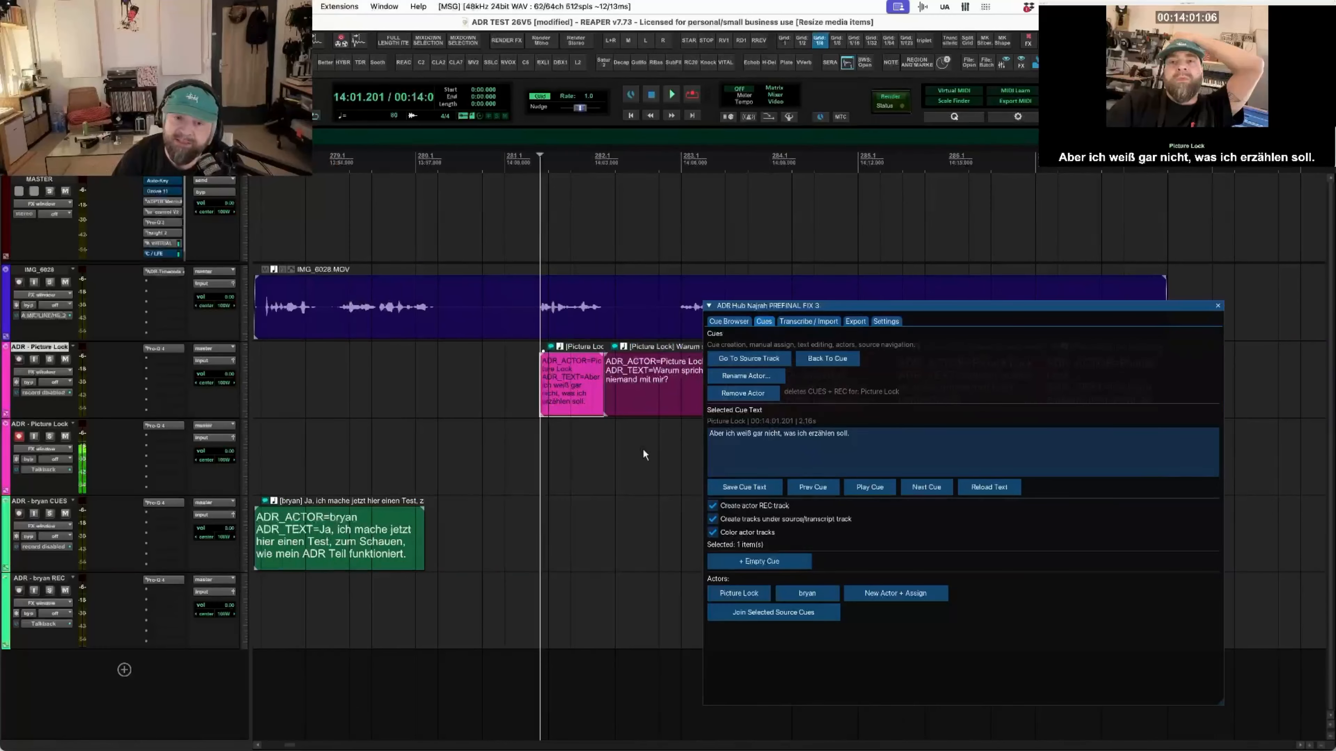
pyautogui.hscroll(2, 642, 448)
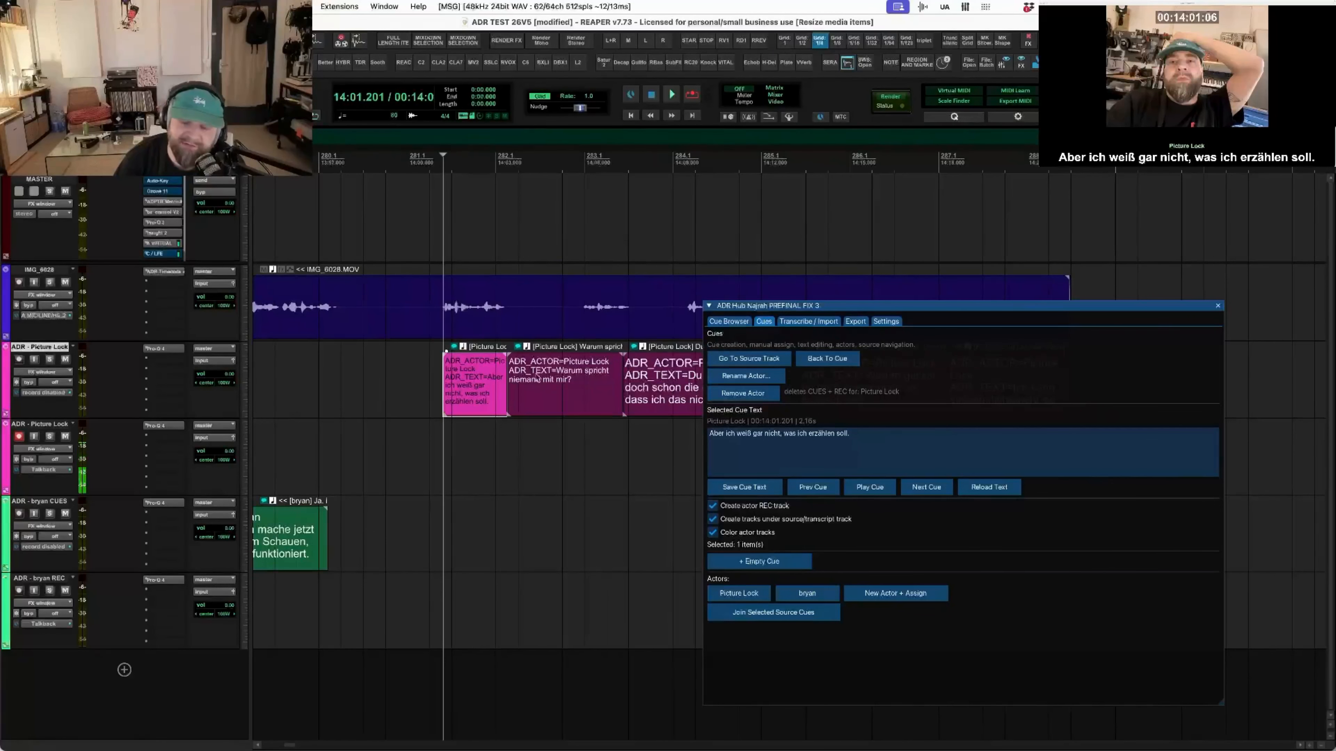
pyautogui.click(920, 593)
pyautogui.write('stef')
pyautogui.press('Return')
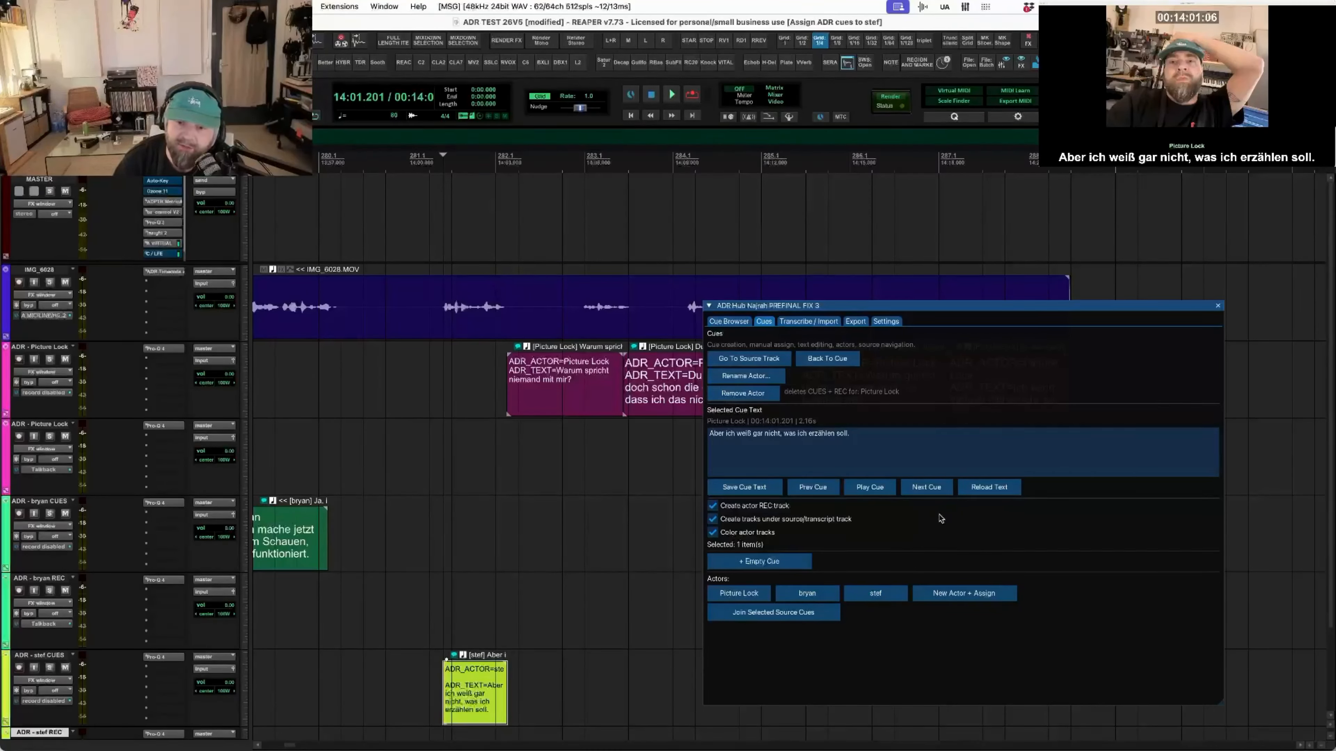
# - Go to the cue "Warum spricht niemand mit mir?" and play it back against the source clip
pyautogui.click(934, 494)
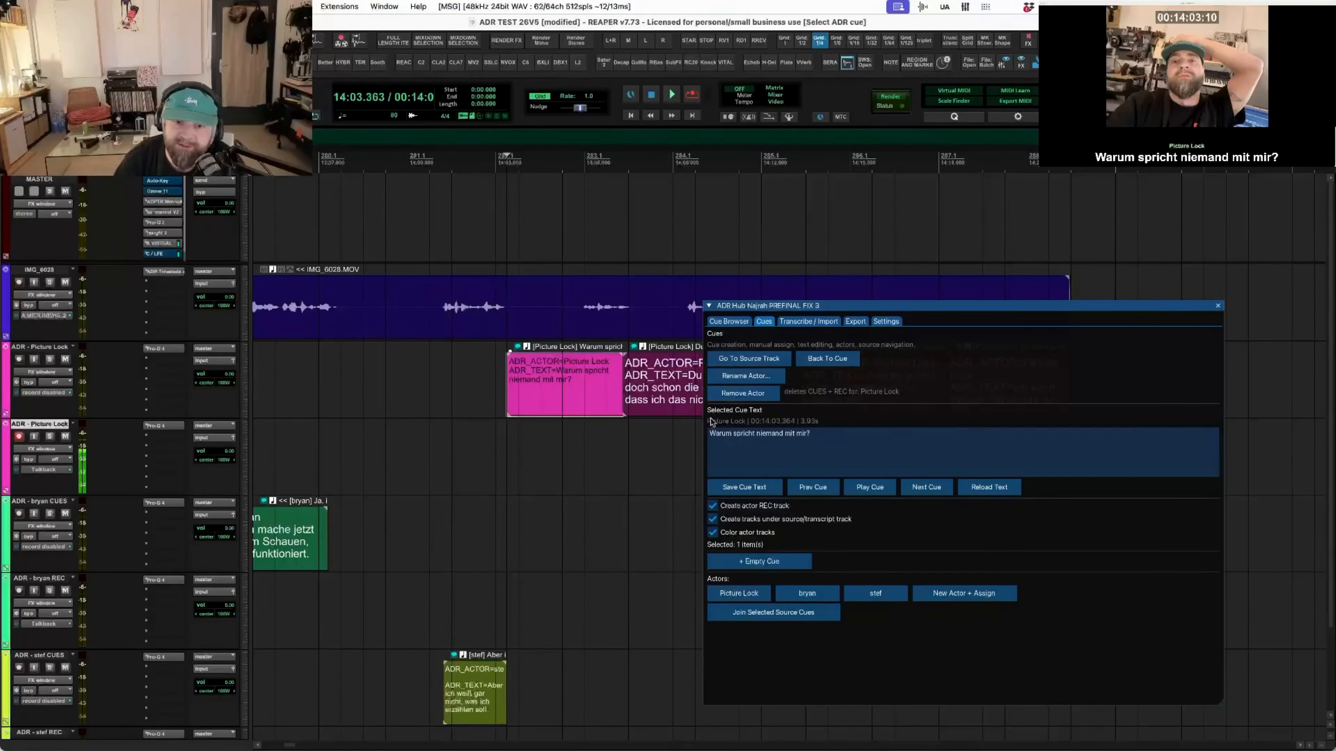
pyautogui.click(878, 488)
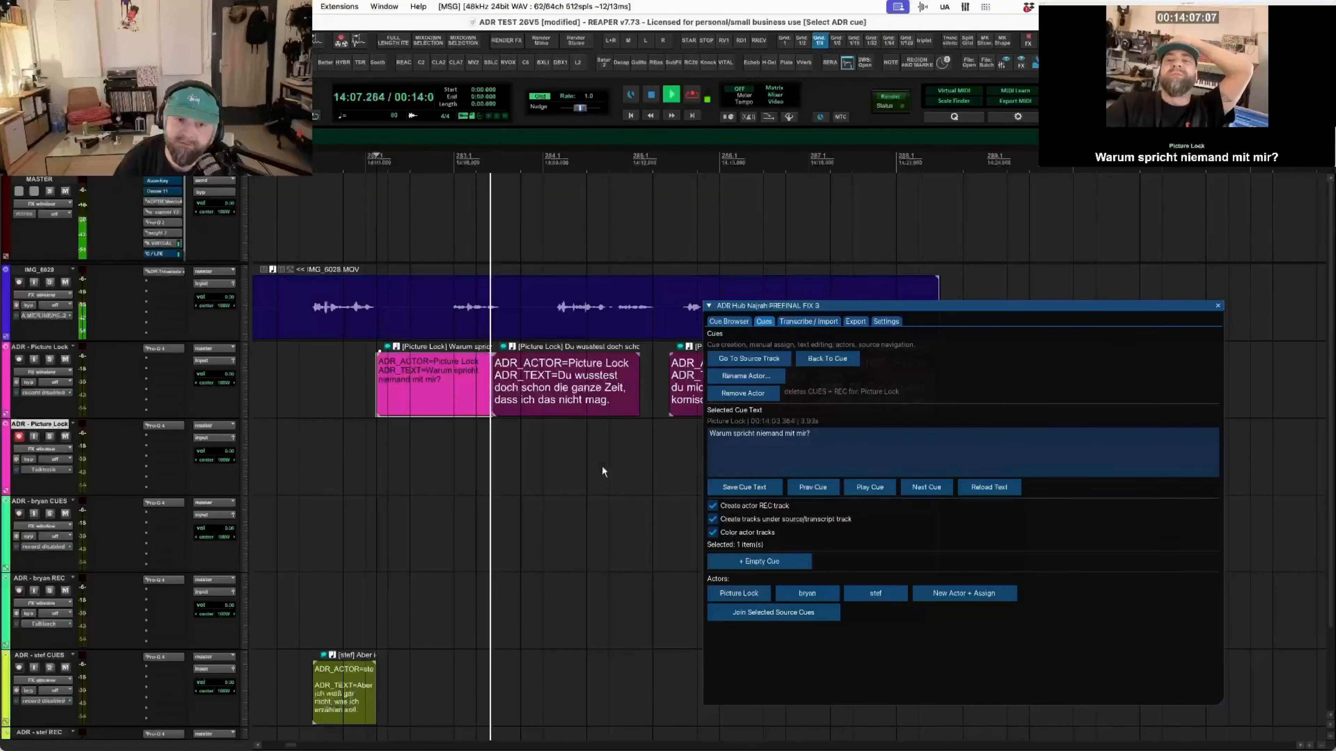
pyautogui.press('space')
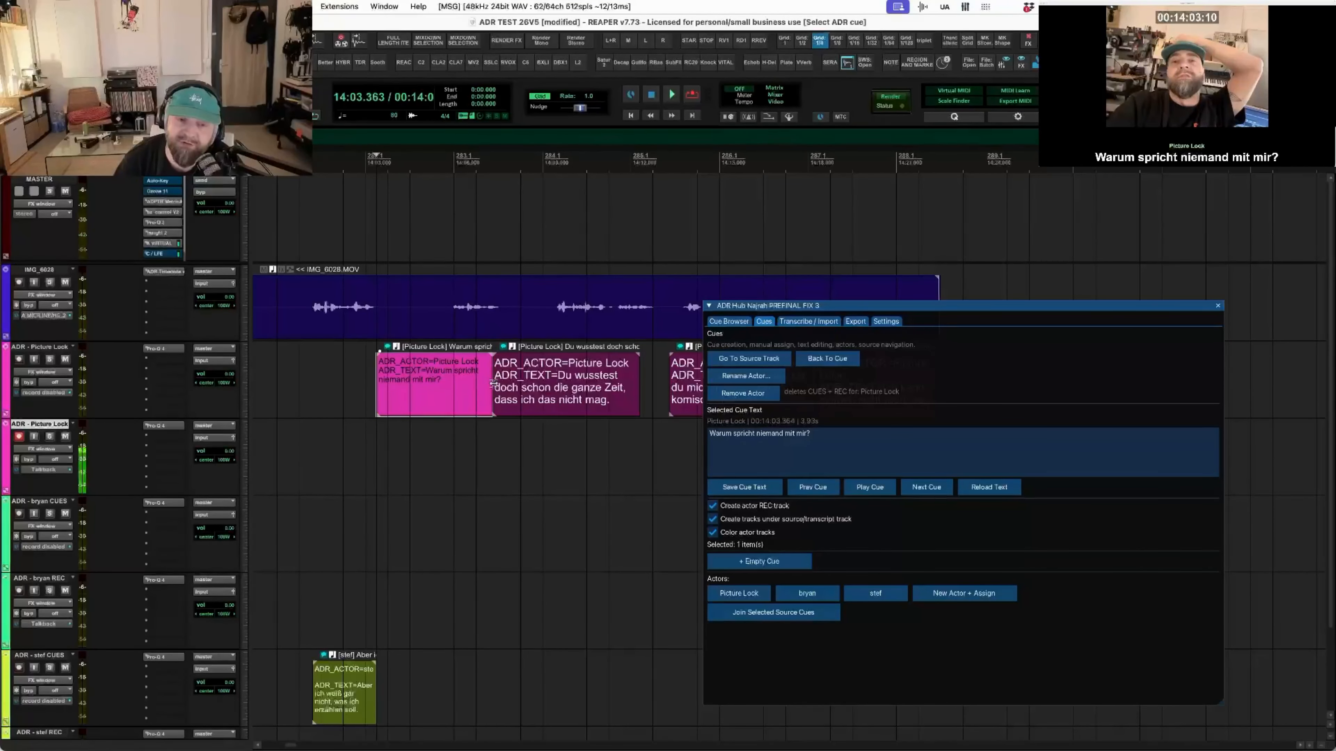
# - Trim the "Warum spricht niemand mit mir?" cue to its spoken line, about 1.8 s from 14:05.919, and assign it to the first added actor
pyautogui.moveTo(493, 384); pyautogui.dragTo(558, 388)
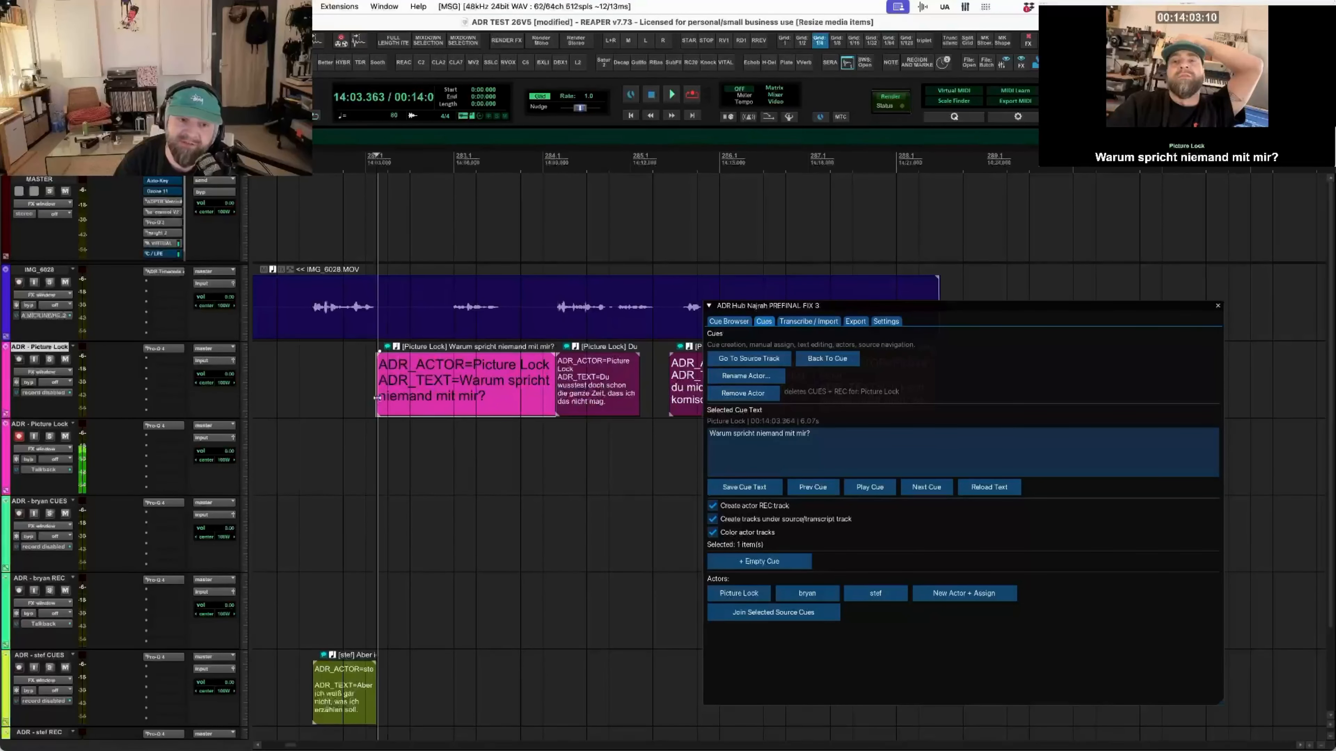
pyautogui.moveTo(378, 398); pyautogui.dragTo(452, 392)
pyautogui.click(522, 379)
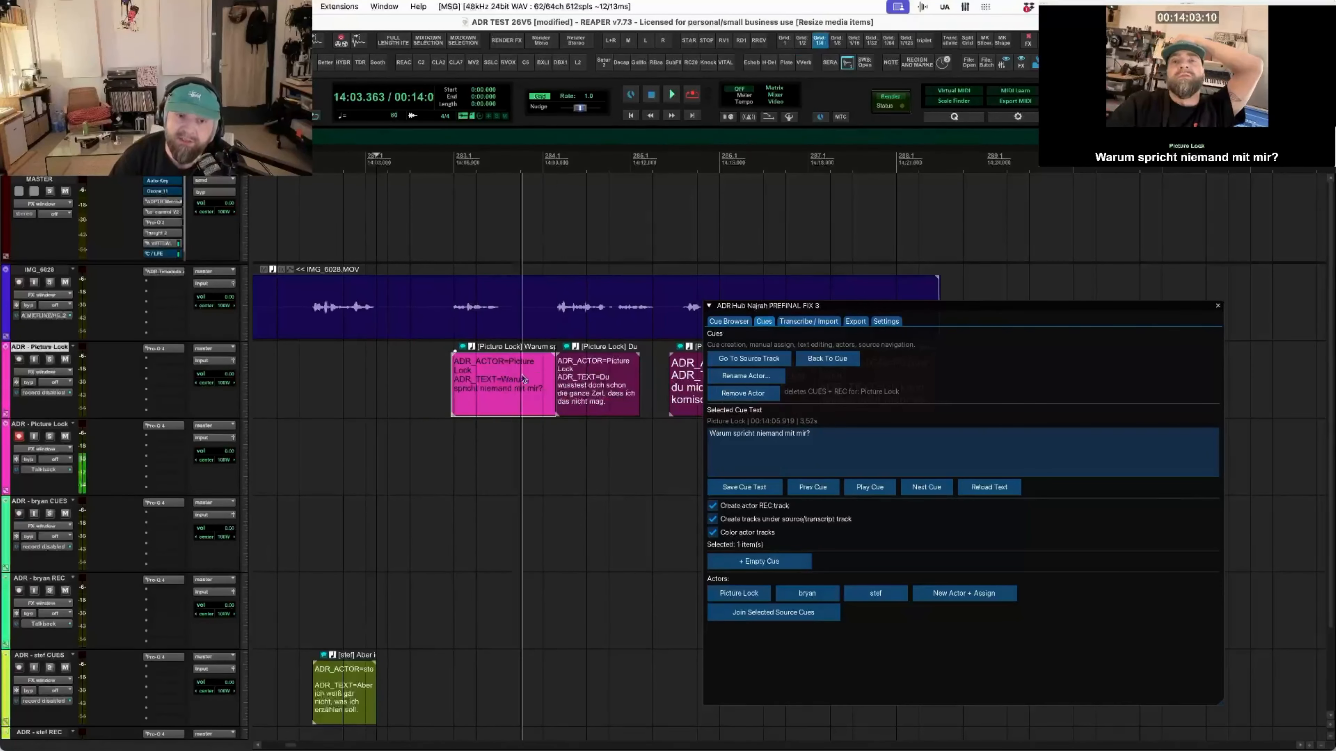
pyautogui.moveTo(556, 383); pyautogui.dragTo(553, 381)
pyautogui.click(505, 377)
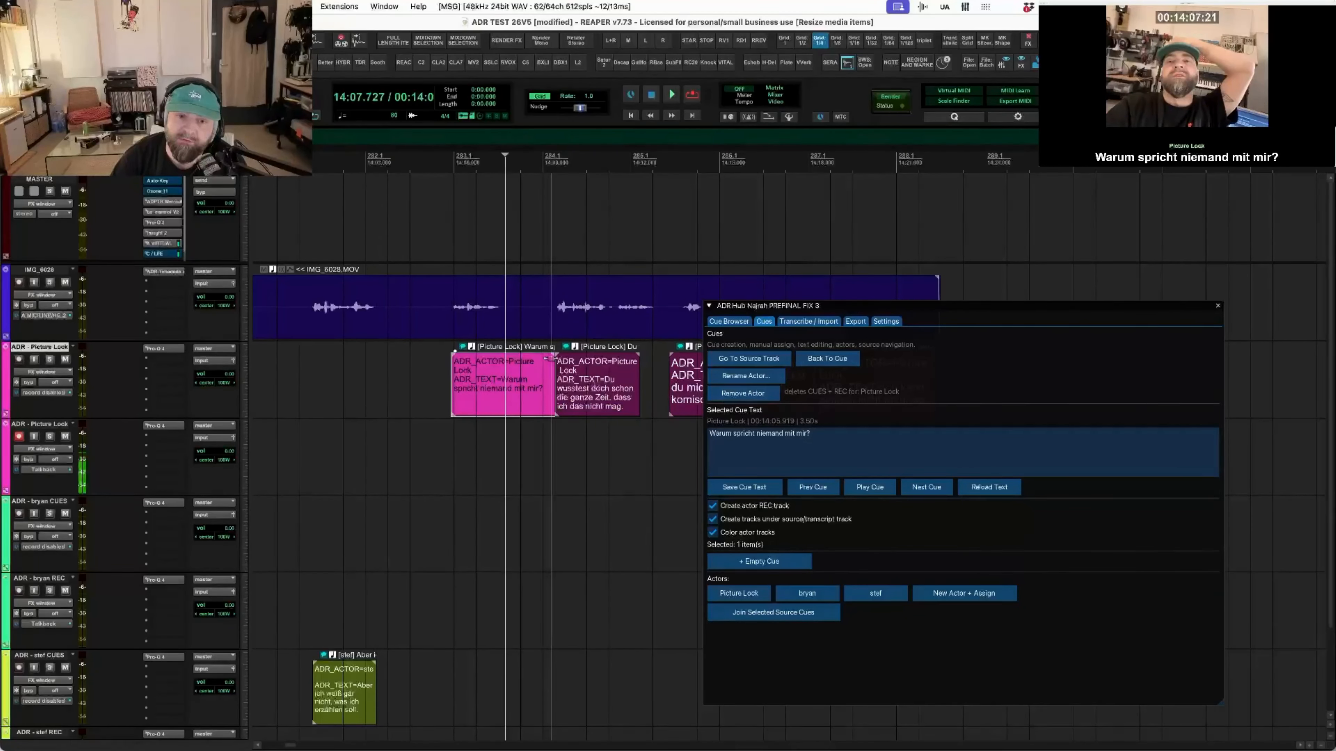
pyautogui.moveTo(551, 367); pyautogui.dragTo(500, 378)
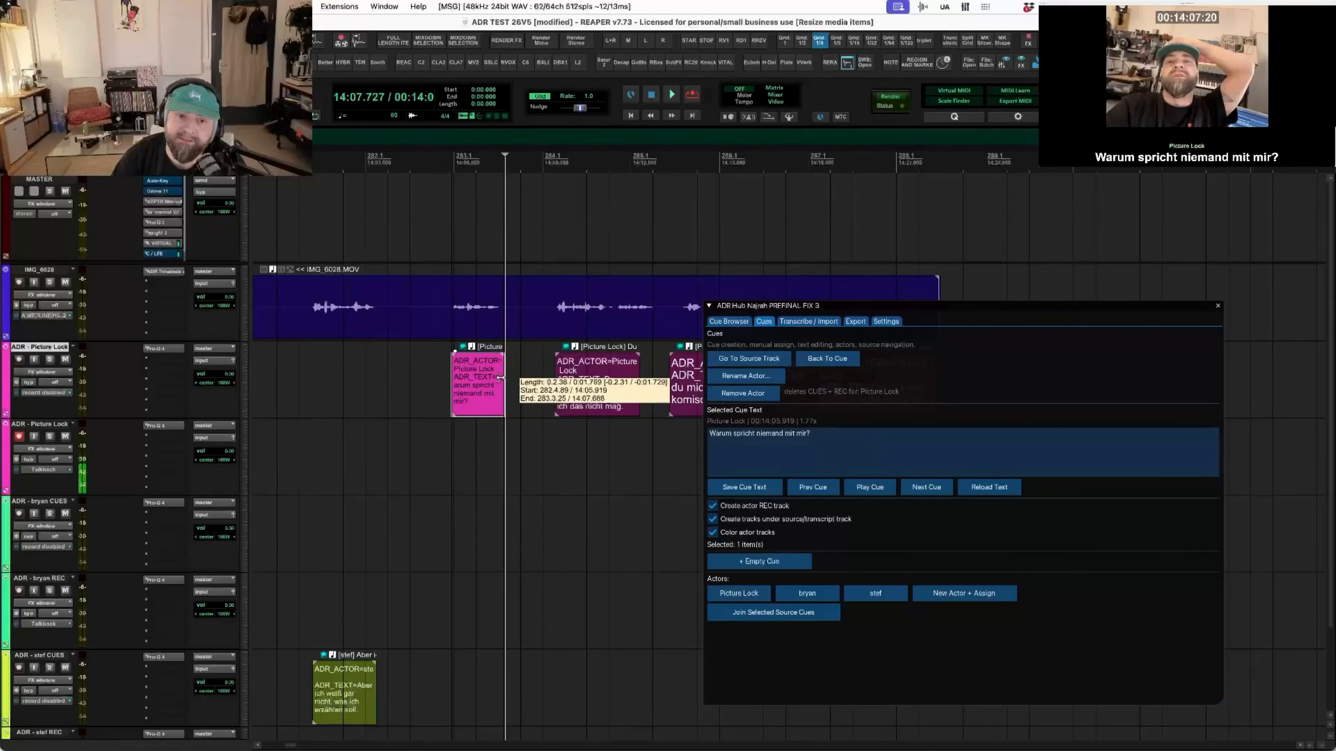
pyautogui.click(873, 488)
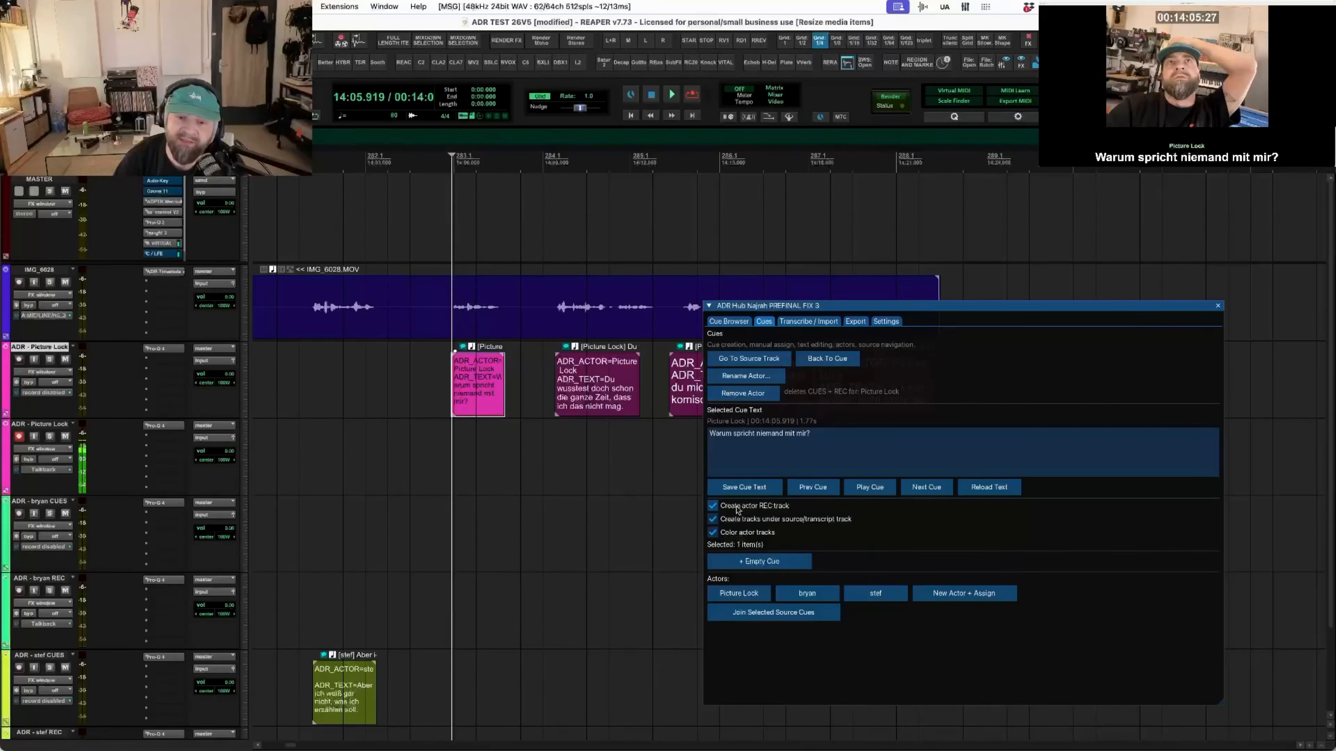
pyautogui.click(794, 593)
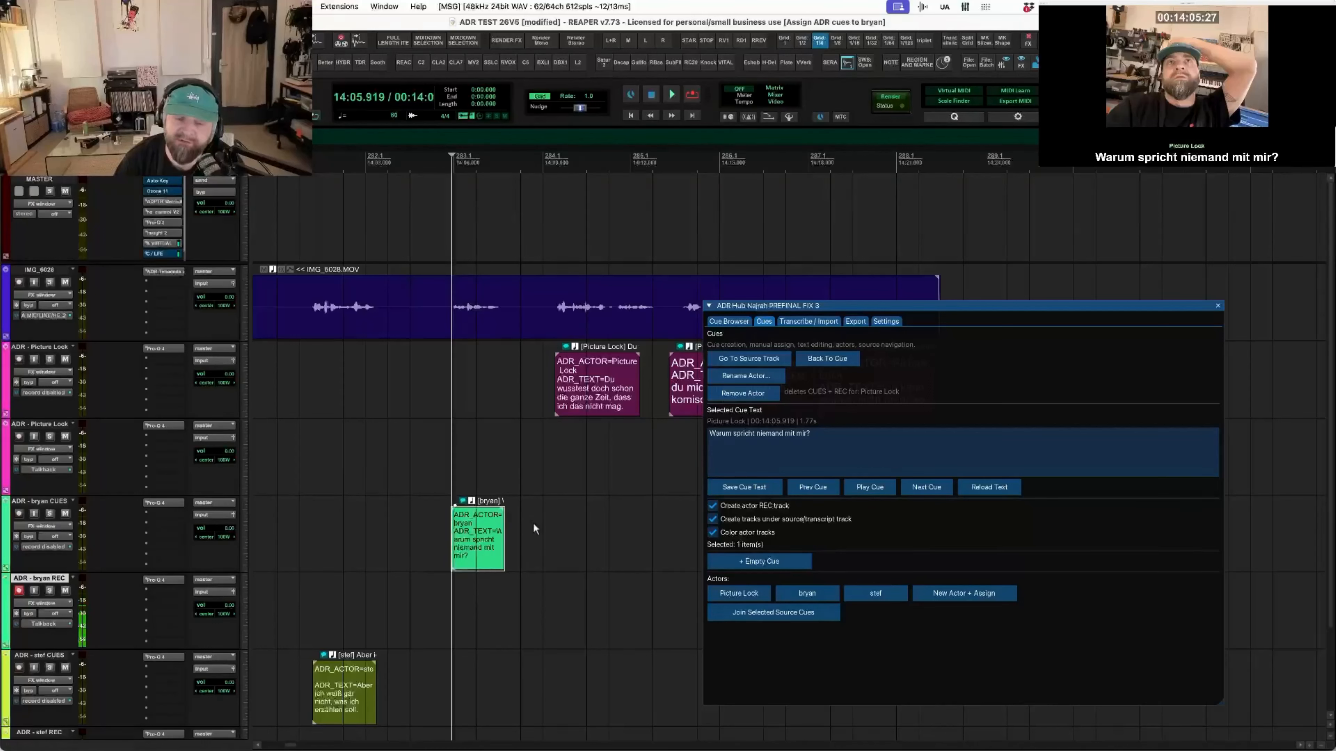
# - Go to the cue "Du wusstest doch schon die ganze Zeit, dass ich das nicht mag." and audition it
pyautogui.click(919, 488)
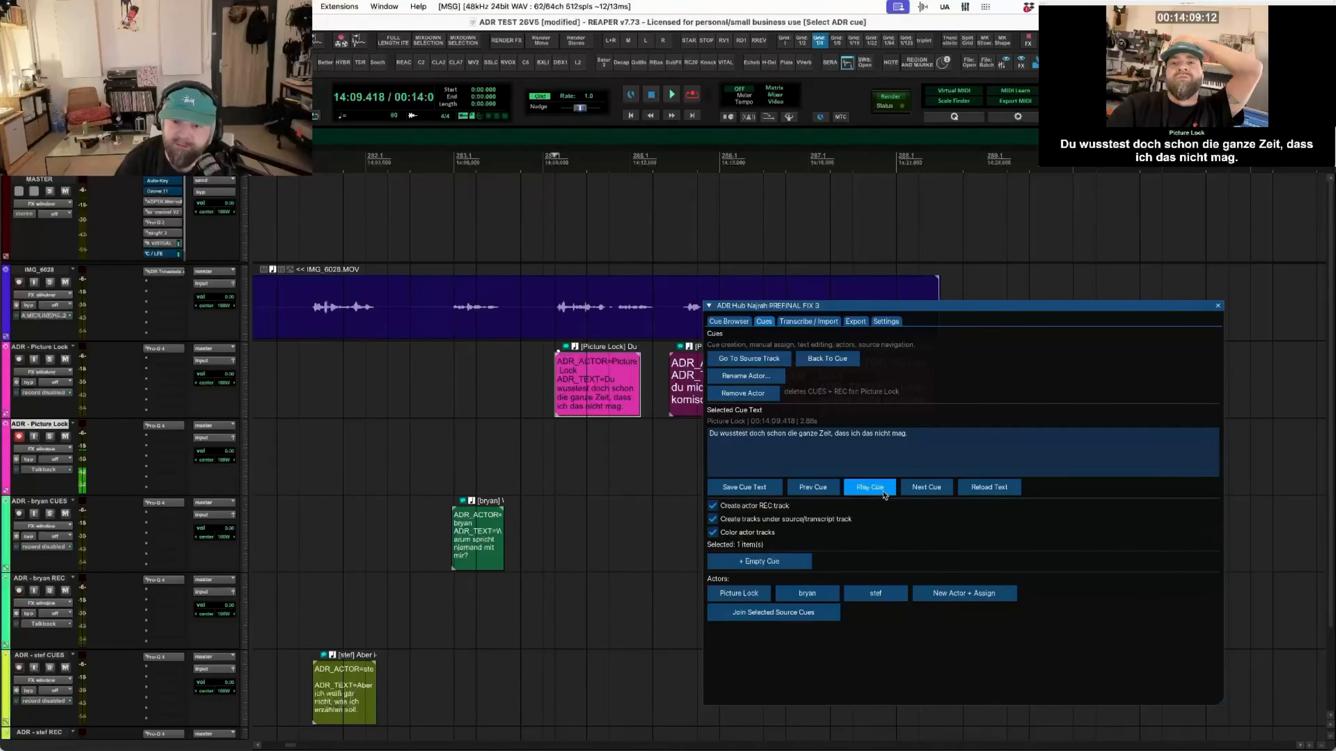
pyautogui.click(879, 489)
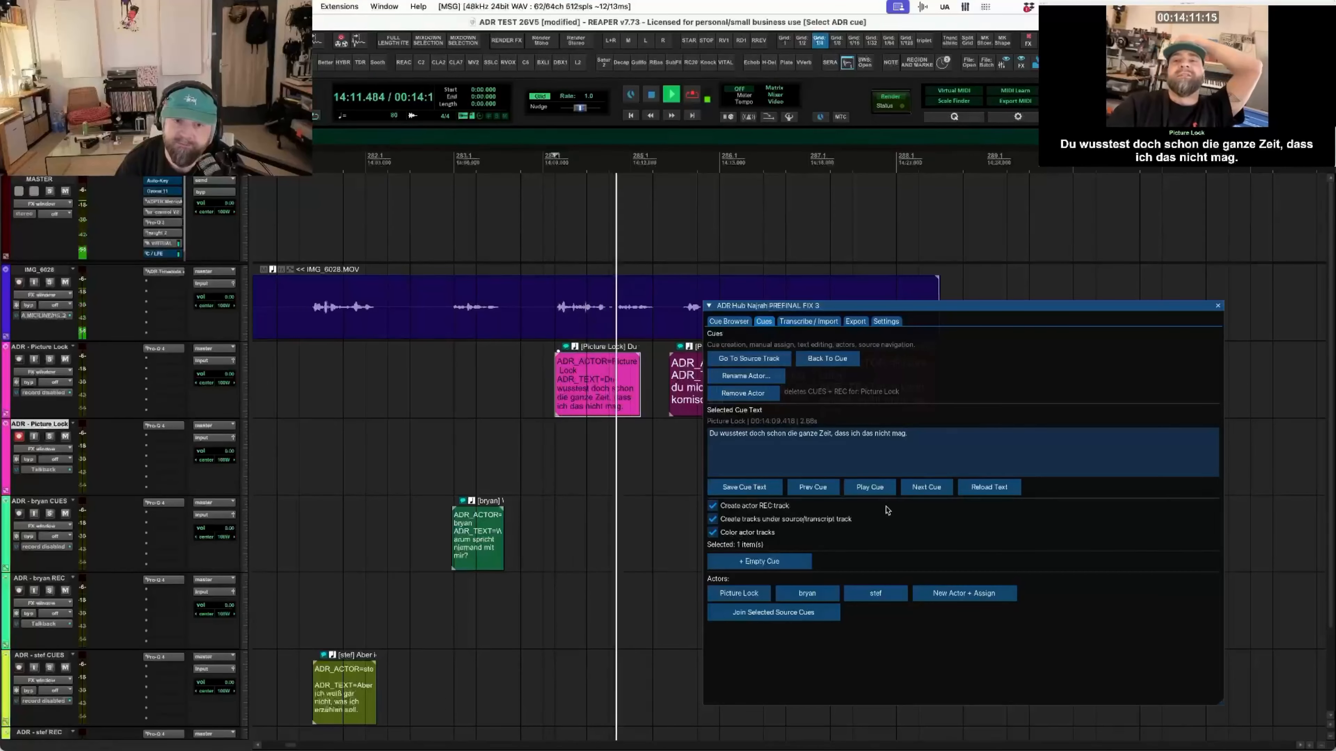
pyautogui.press('space')
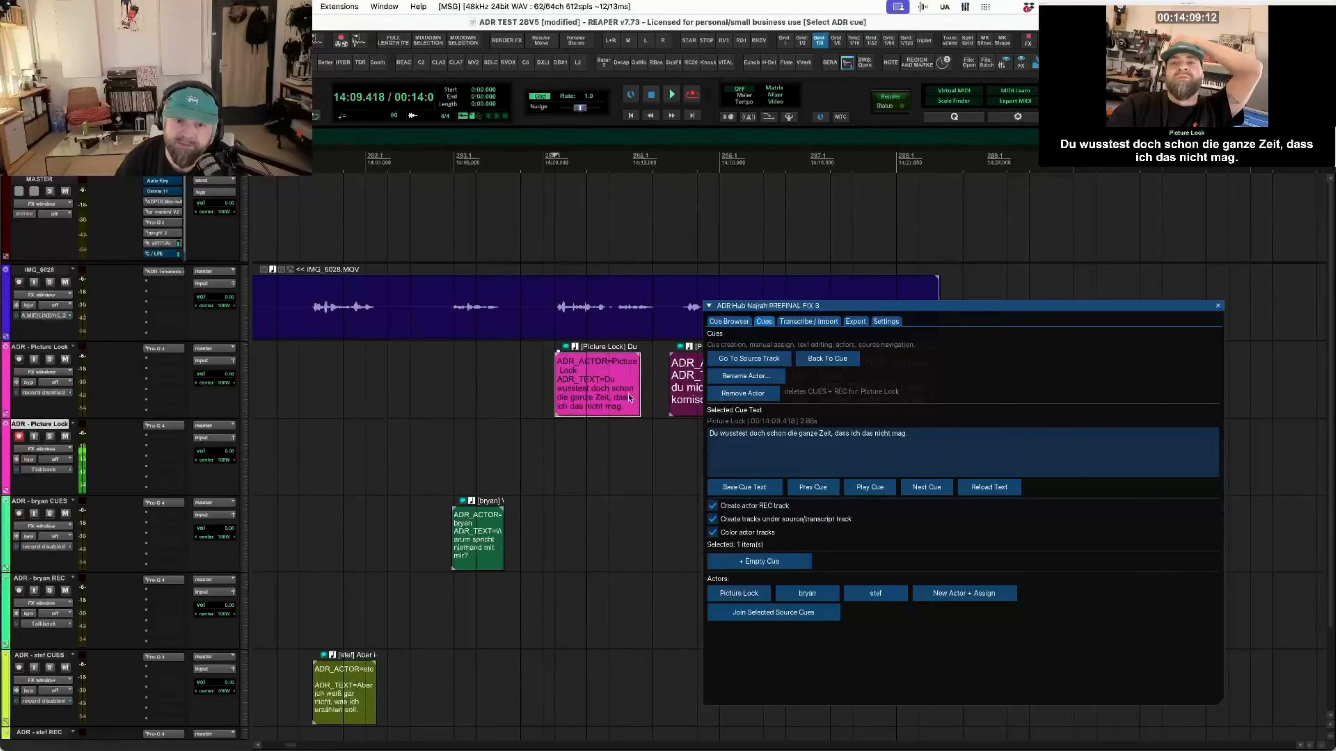
# - Extend the "Du wusstest doch" cue to about 3.4 s, split it at 14:11.226 between its phrases, and select both halves
pyautogui.moveTo(641, 392); pyautogui.dragTo(654, 389)
pyautogui.click(609, 389)
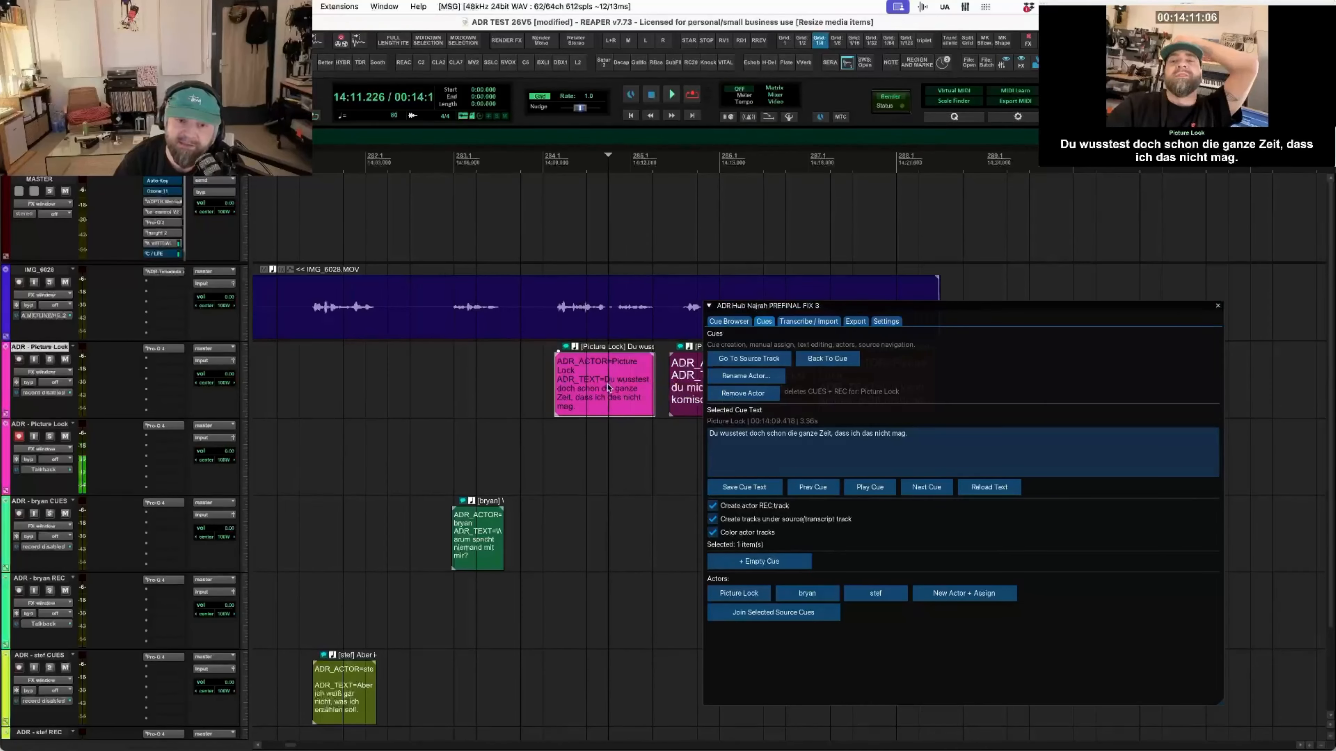
pyautogui.press('s')
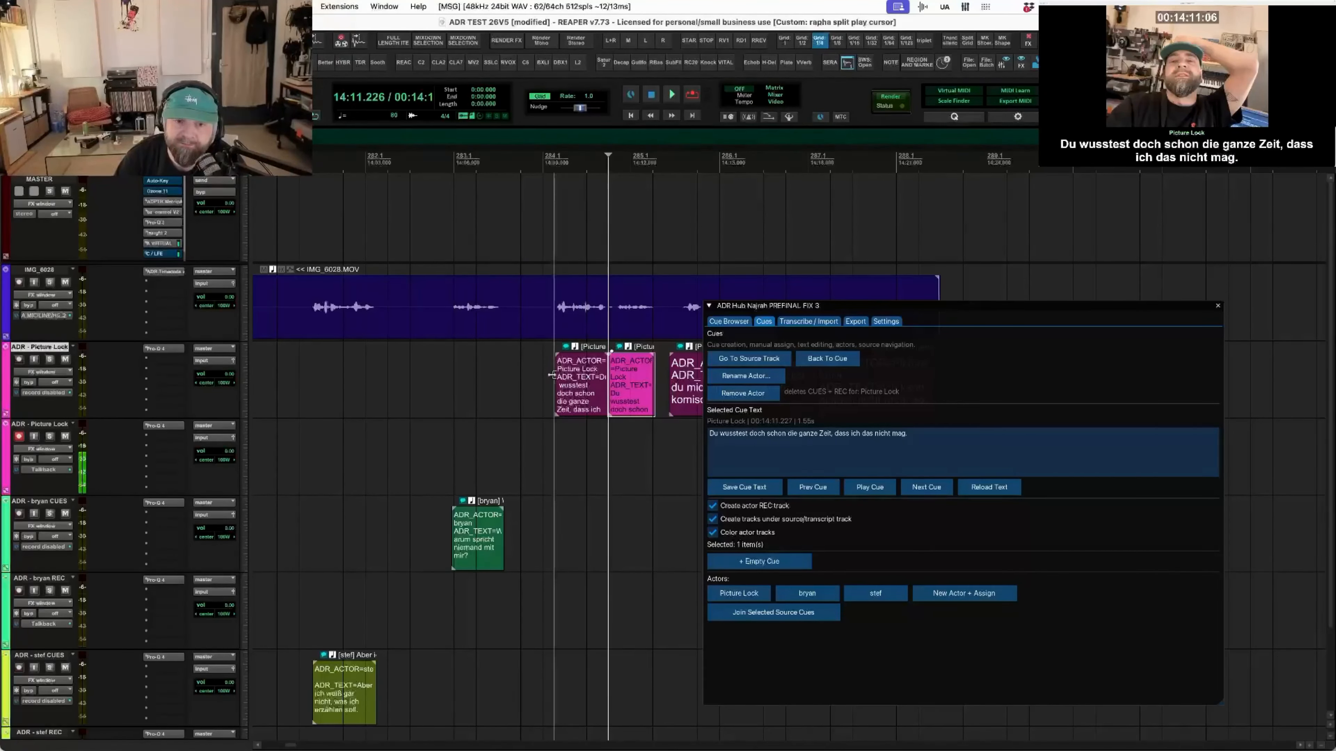
pyautogui.moveTo(545, 371); pyautogui.dragTo(625, 377)
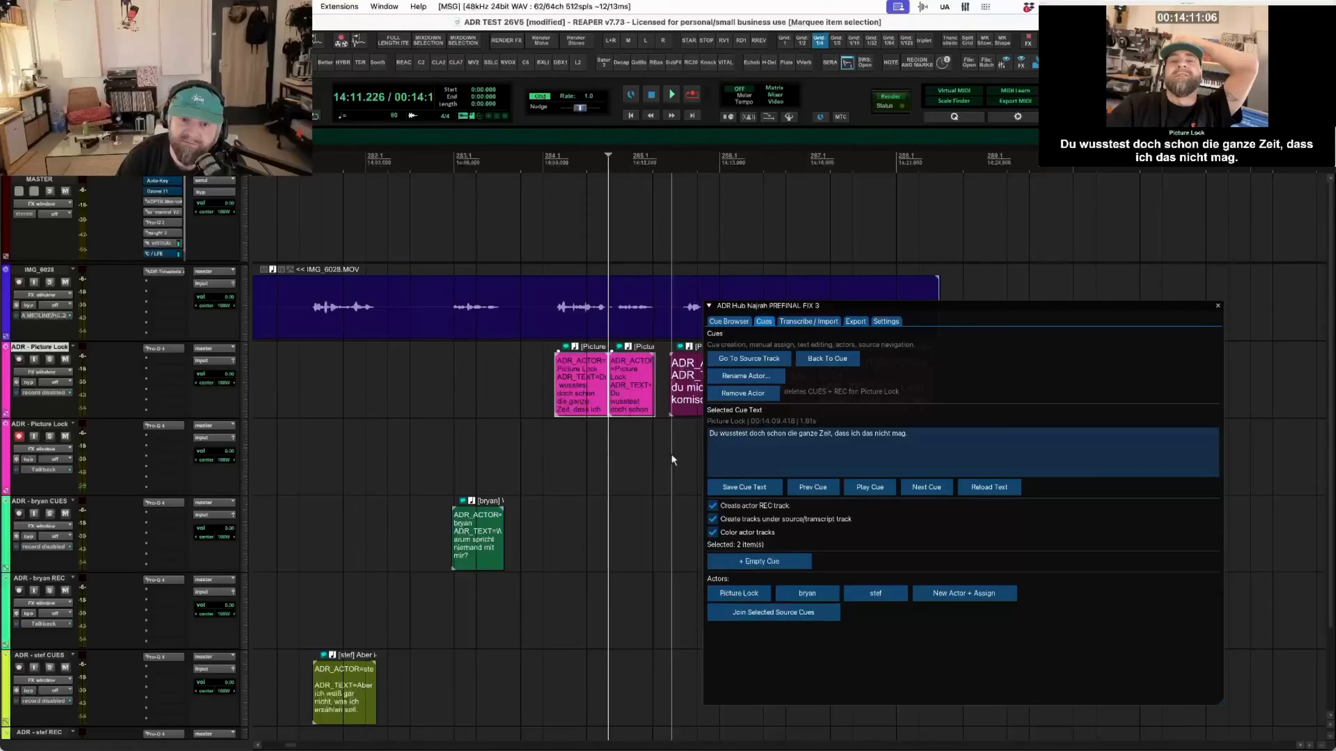
# - Undo the split of the "Du wusstest doch" cue
pyautogui.press('super+z')
pyautogui.press('super+z')
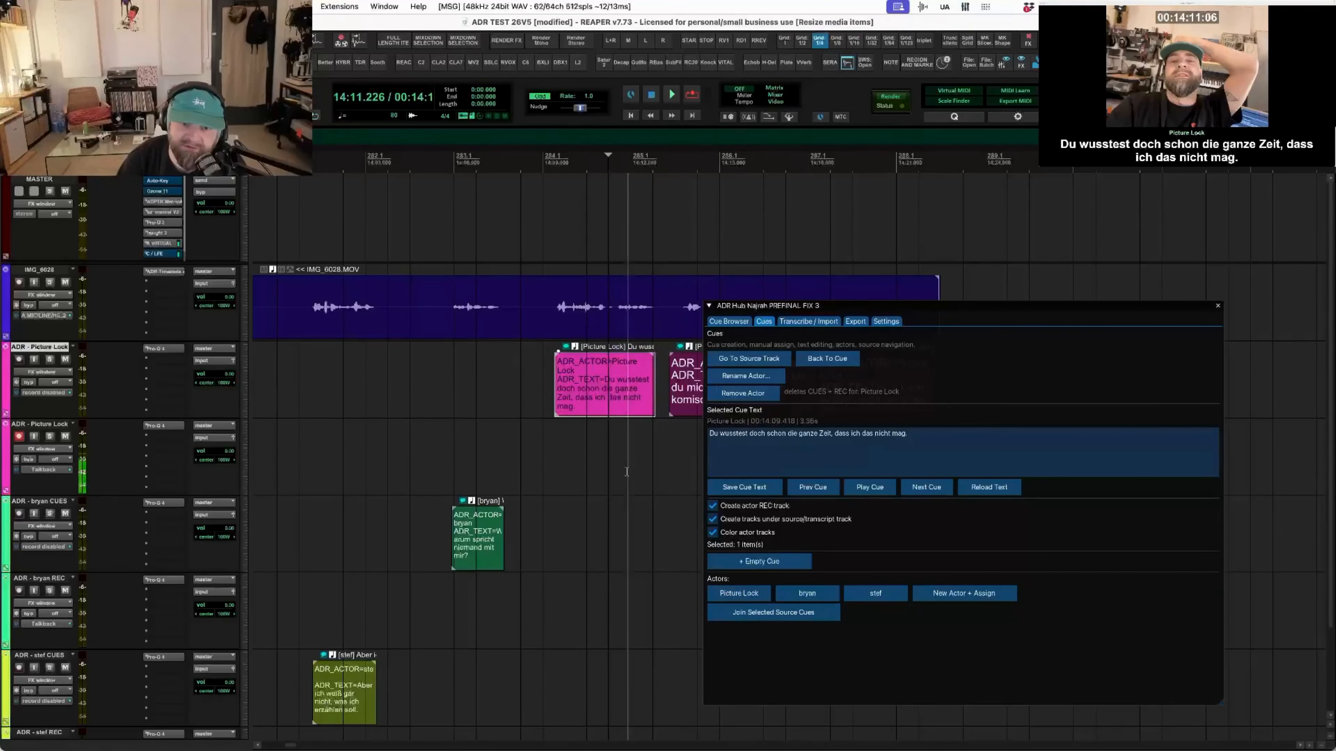
# - Select the "Warum guckst du" and "Ich kann einfach nicht mehr so." cues, audition them, and join them into one cue
pyautogui.moveTo(948, 306); pyautogui.dragTo(703, 457)
pyautogui.moveTo(1018, 372); pyautogui.dragTo(671, 417)
pyautogui.click(618, 642)
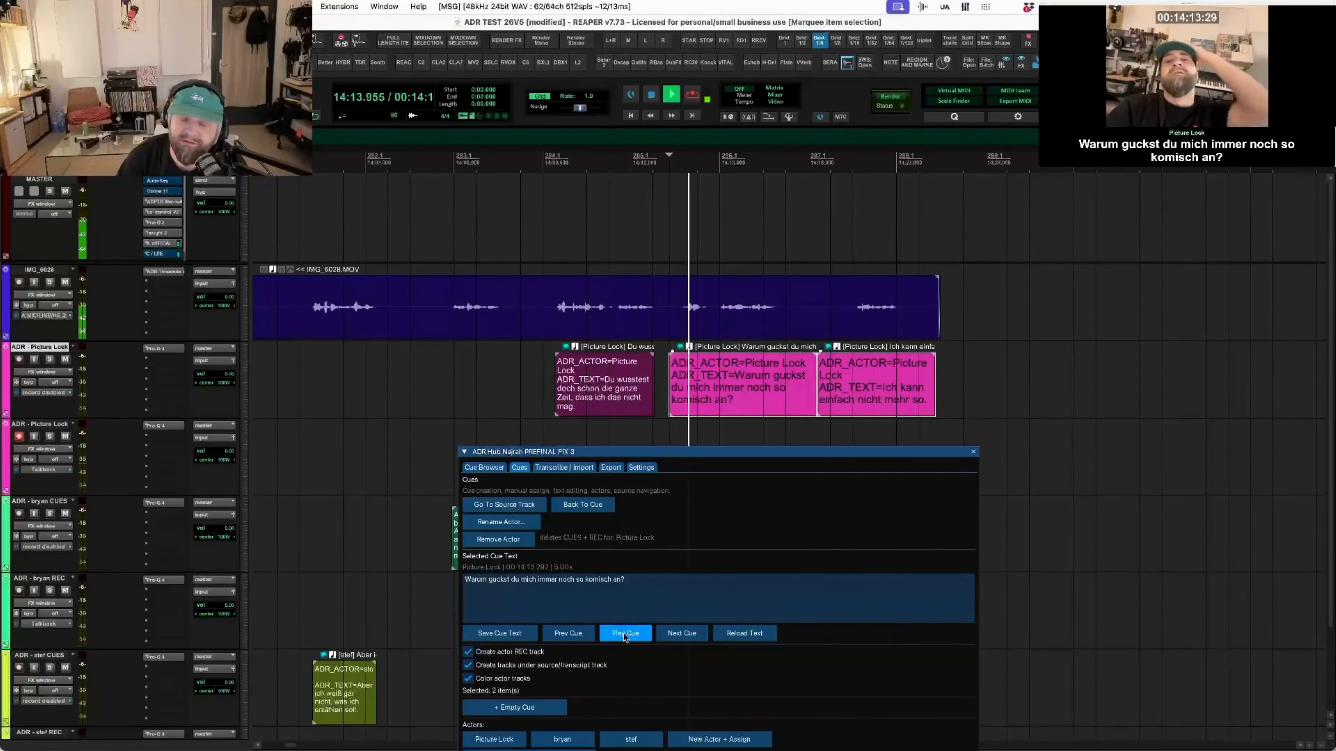
pyautogui.moveTo(757, 452); pyautogui.dragTo(812, 428)
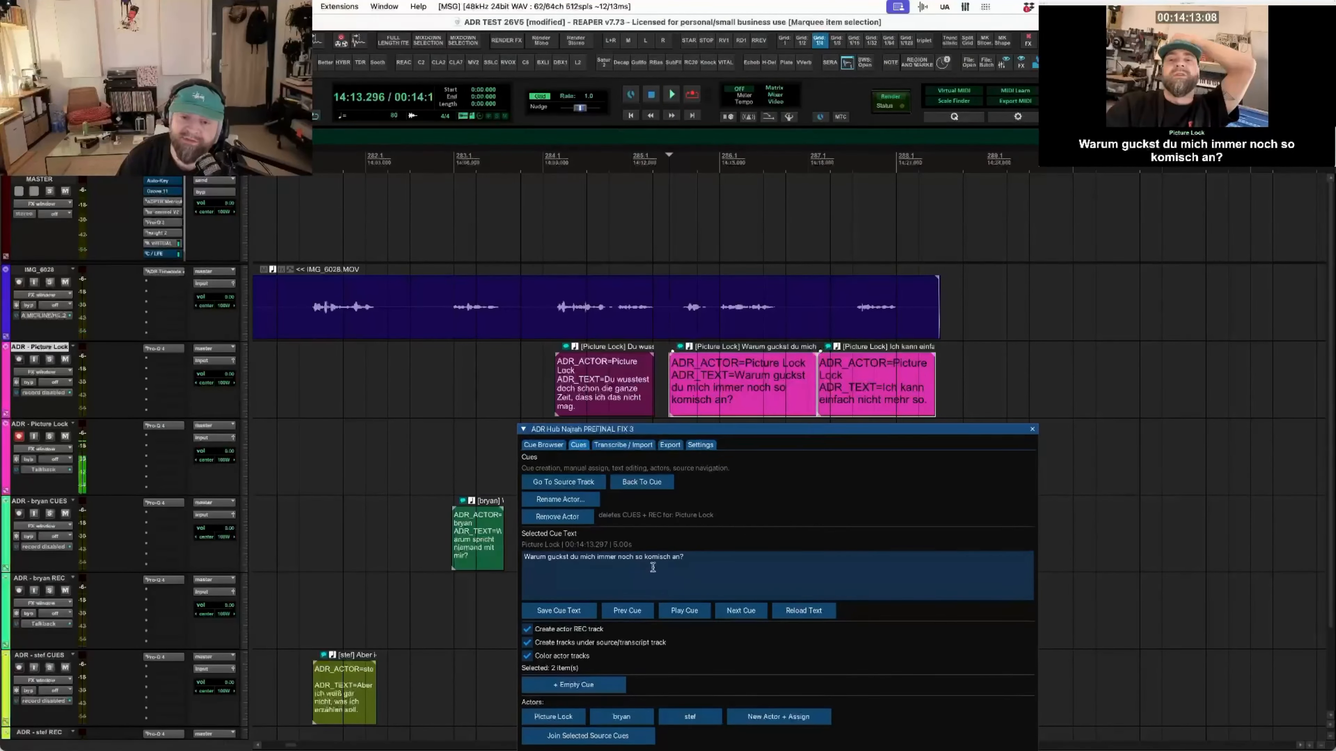
pyautogui.moveTo(720, 429); pyautogui.dragTo(922, 285)
pyautogui.click(813, 593)
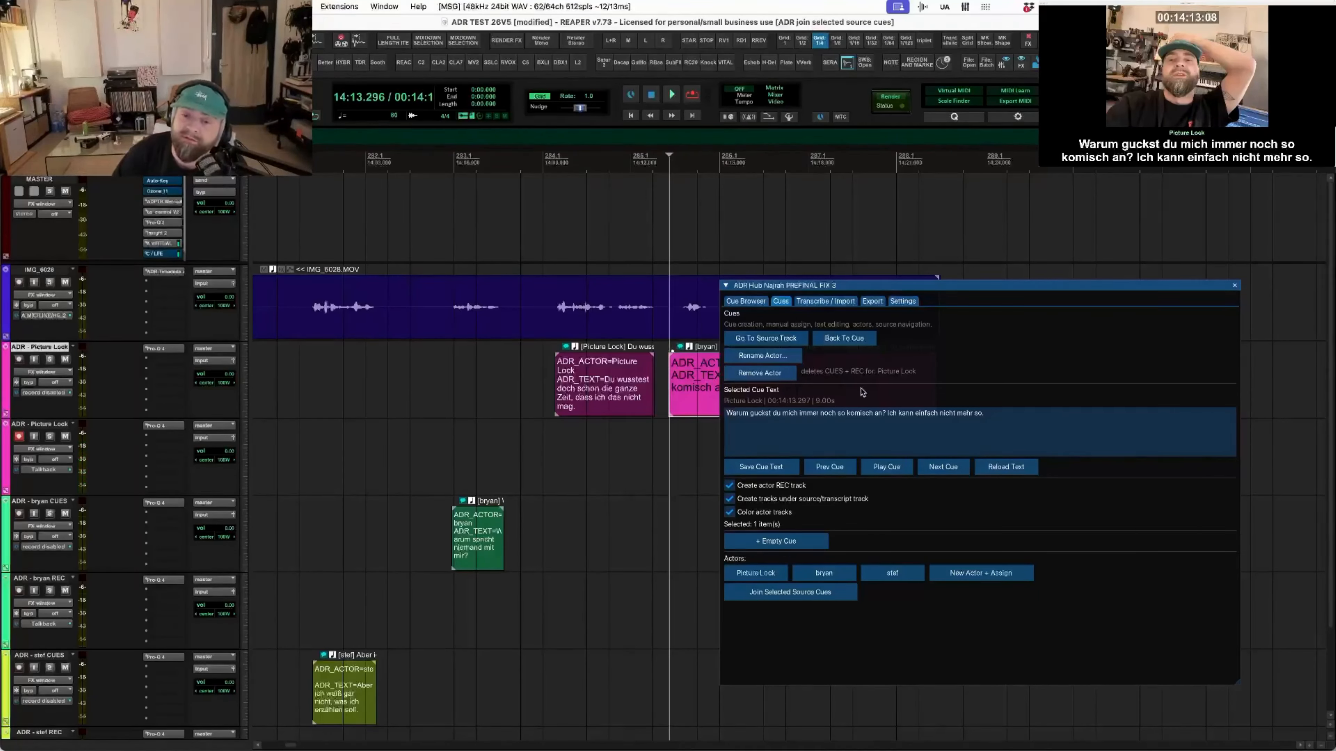
# - Undo the joining of the last two source cues
pyautogui.moveTo(897, 414); pyautogui.dragTo(986, 415)
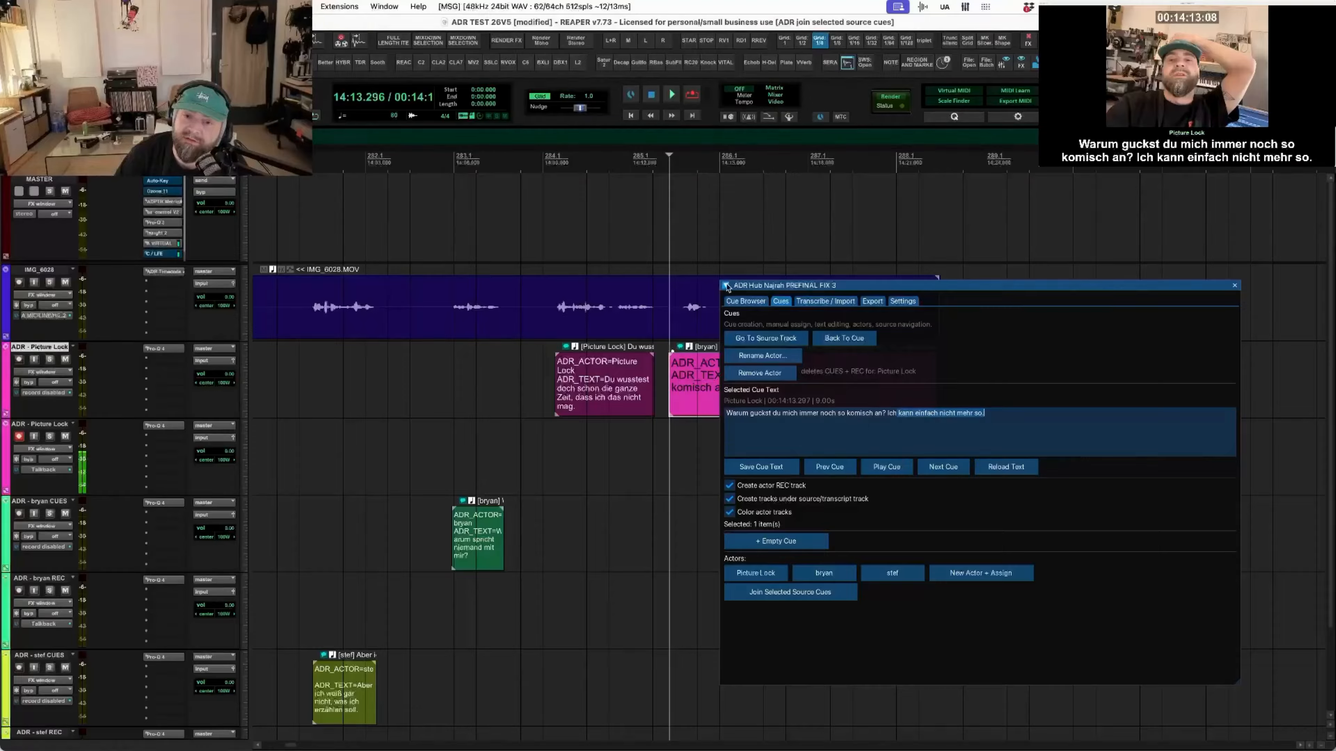
pyautogui.click(671, 461)
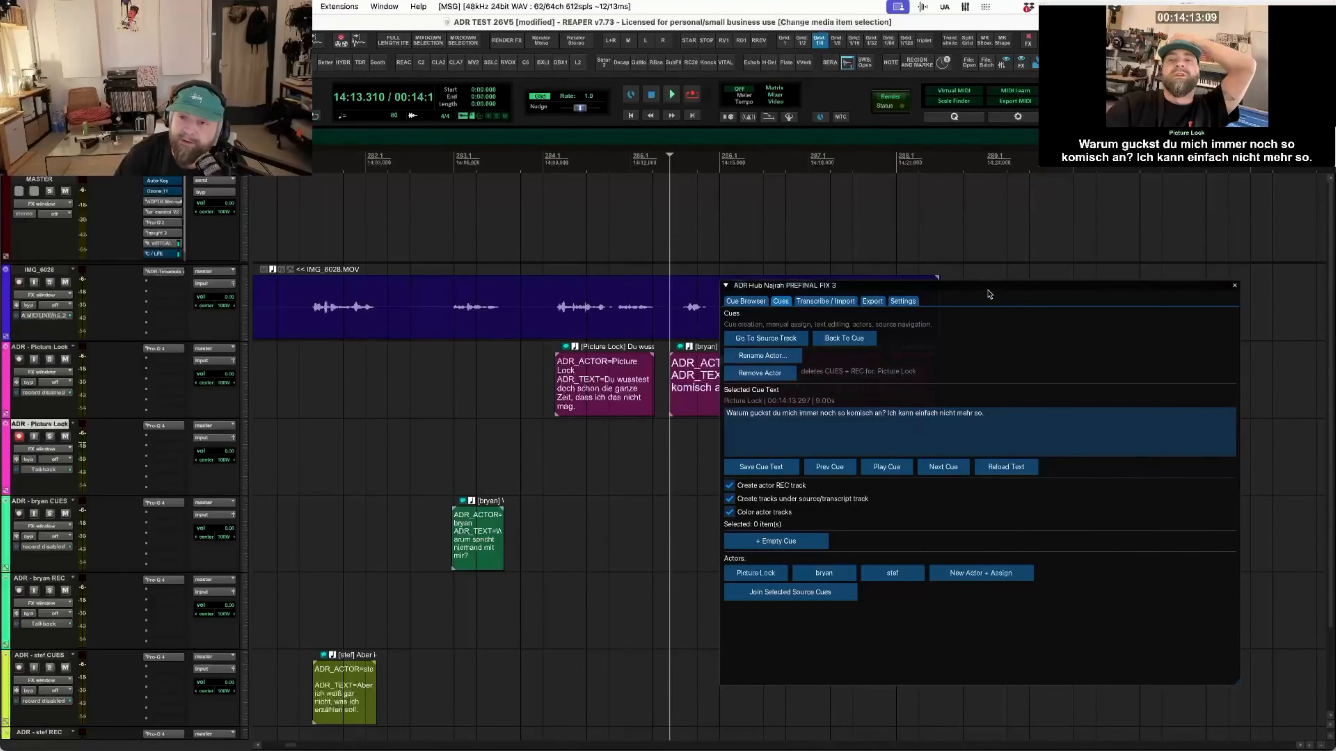
pyautogui.click(814, 376)
pyautogui.press('super+z')
pyautogui.press('super+z')
pyautogui.press('super+z')
pyautogui.press('super+z')
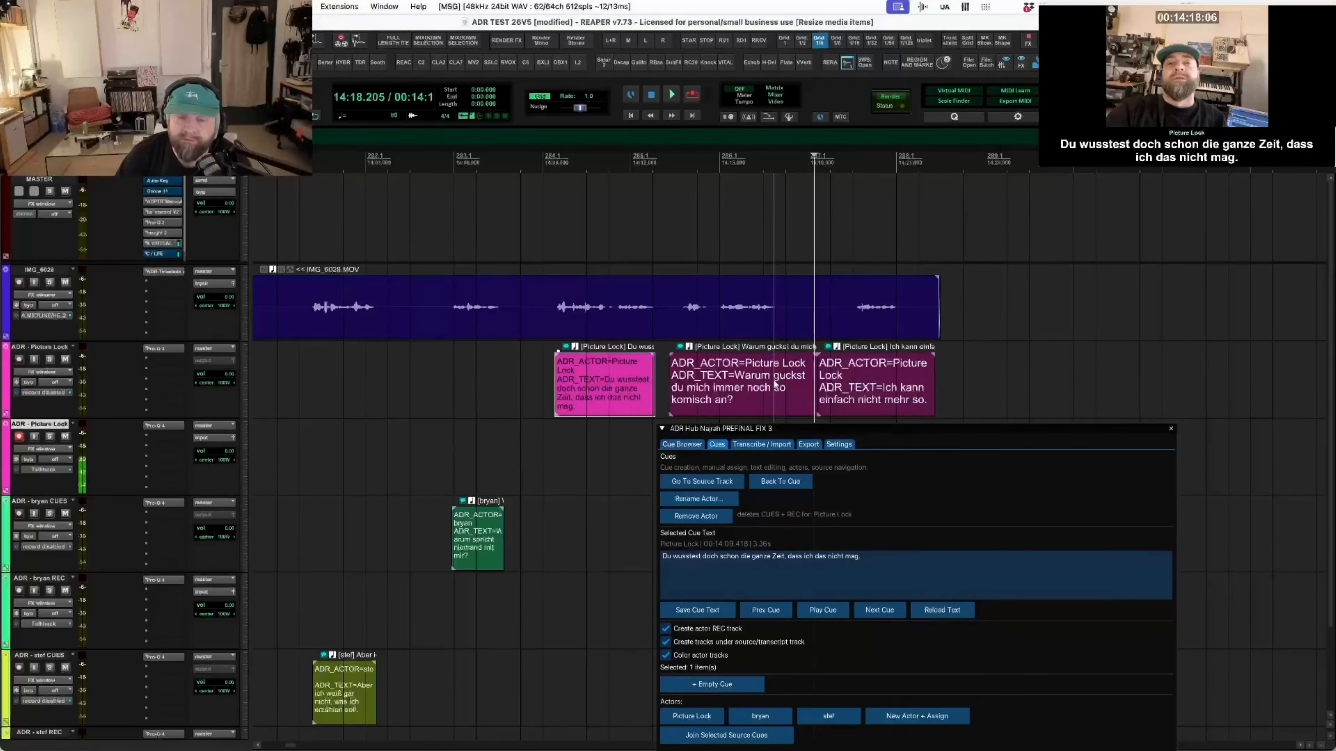
# - Audition the "Du wusstest doch" cue and assign it to the second added actor
pyautogui.click(597, 371)
pyautogui.scroll(-2, 602, 372)
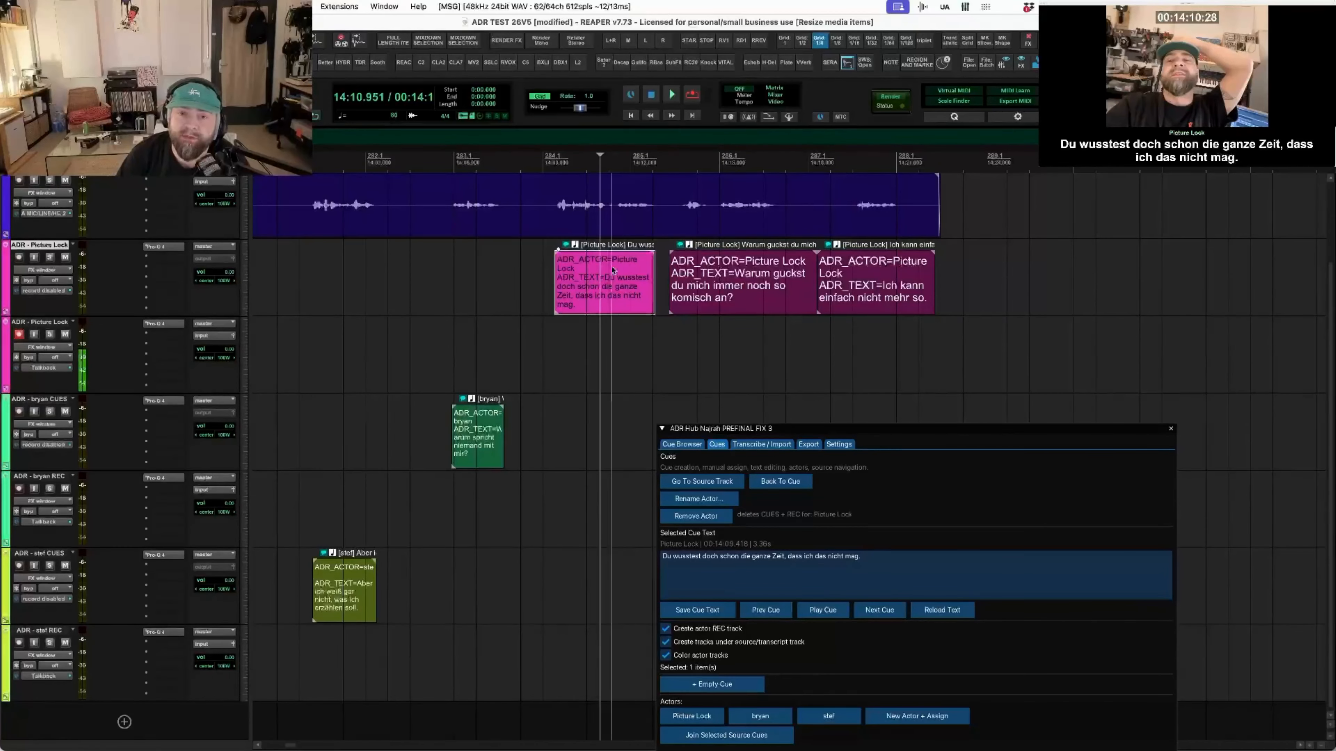
pyautogui.click(823, 610)
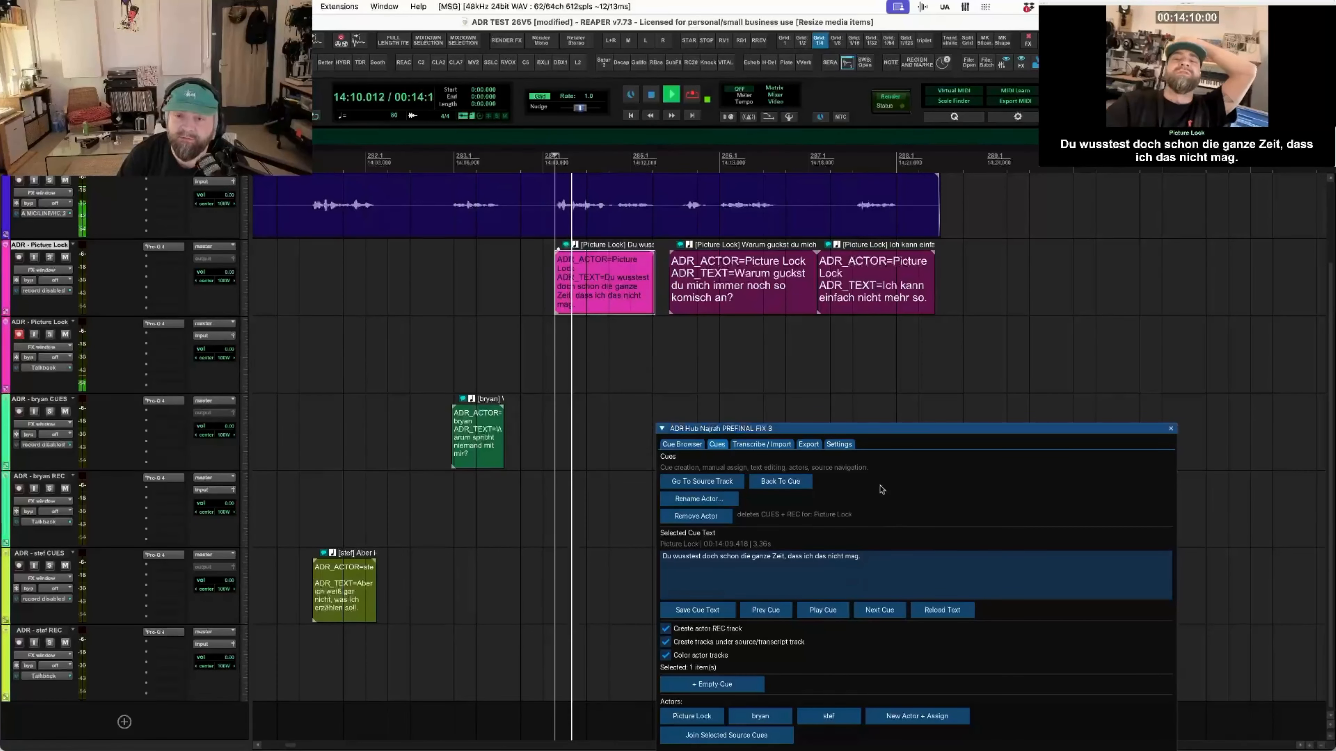
pyautogui.moveTo(866, 443); pyautogui.dragTo(842, 215)
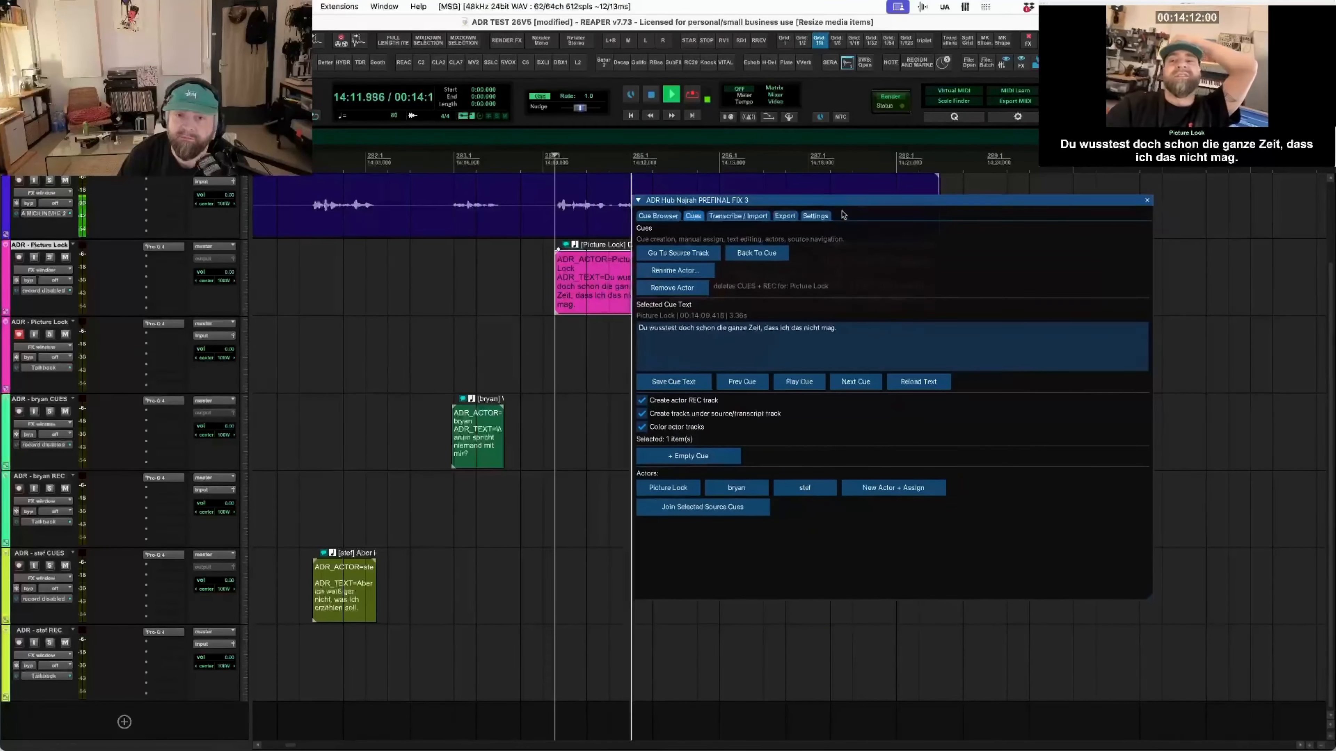
pyautogui.click(798, 490)
pyautogui.moveTo(844, 210); pyautogui.dragTo(690, 337)
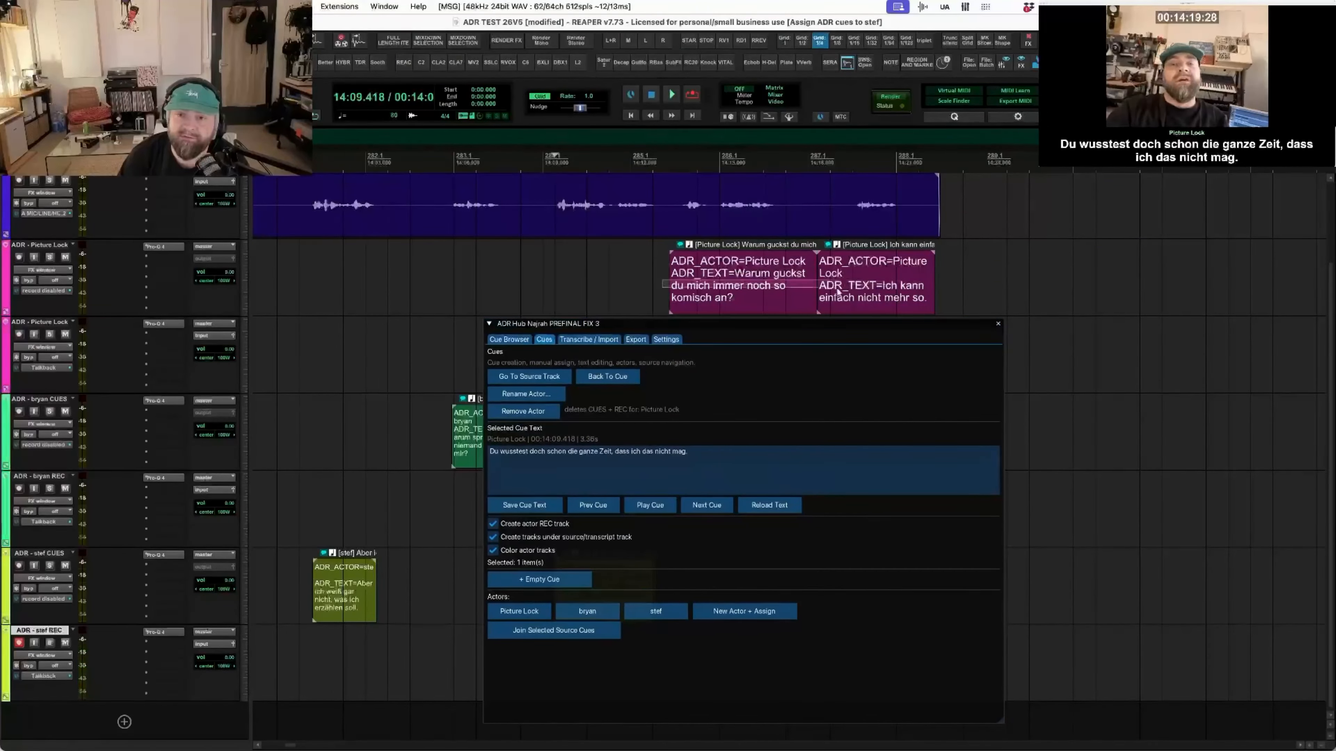
# - Trim the "Warum guckst du" cue to about 3.4 s from 14:13.723 and the "Ich kann einfach" cue to about 1.45 s from 14:19.621
pyautogui.click(742, 284)
pyautogui.click(662, 506)
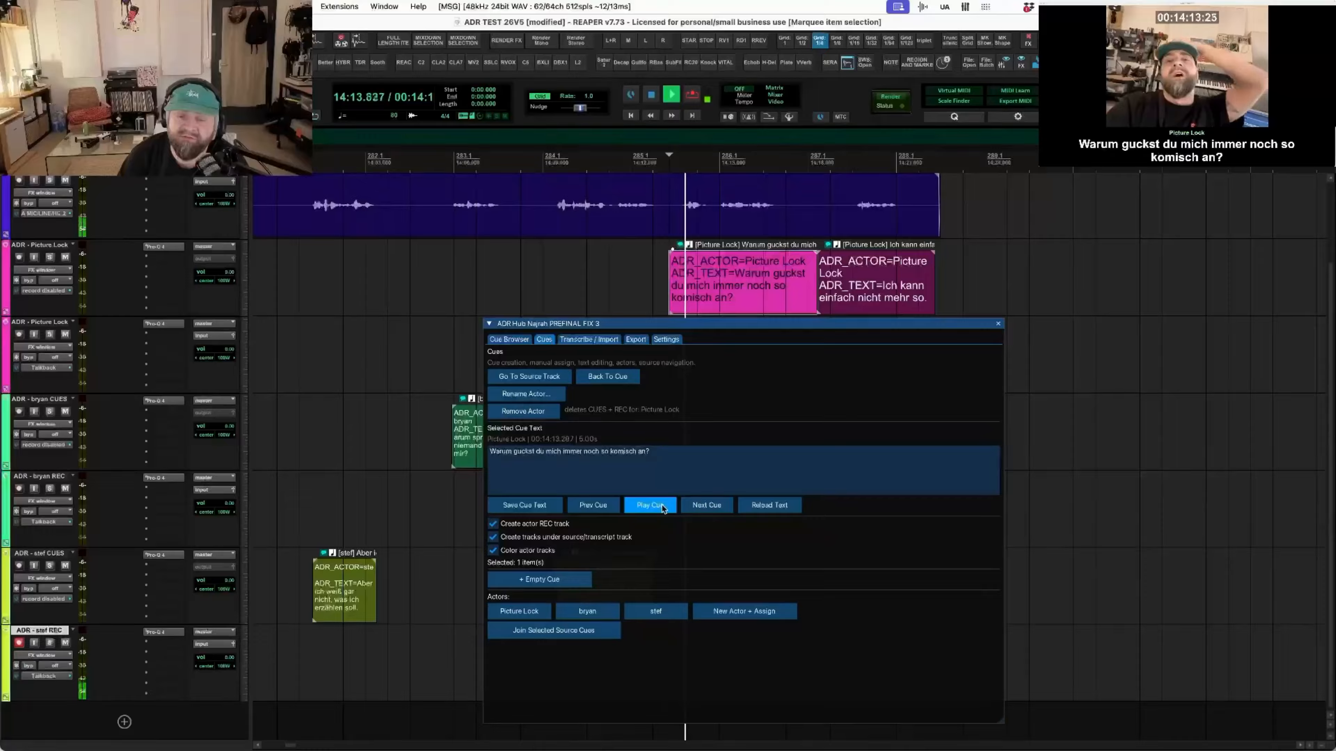
pyautogui.scroll(-1, 673, 296)
pyautogui.moveTo(672, 295); pyautogui.dragTo(684, 288)
pyautogui.moveTo(813, 283); pyautogui.dragTo(855, 280)
pyautogui.moveTo(933, 270); pyautogui.dragTo(898, 279)
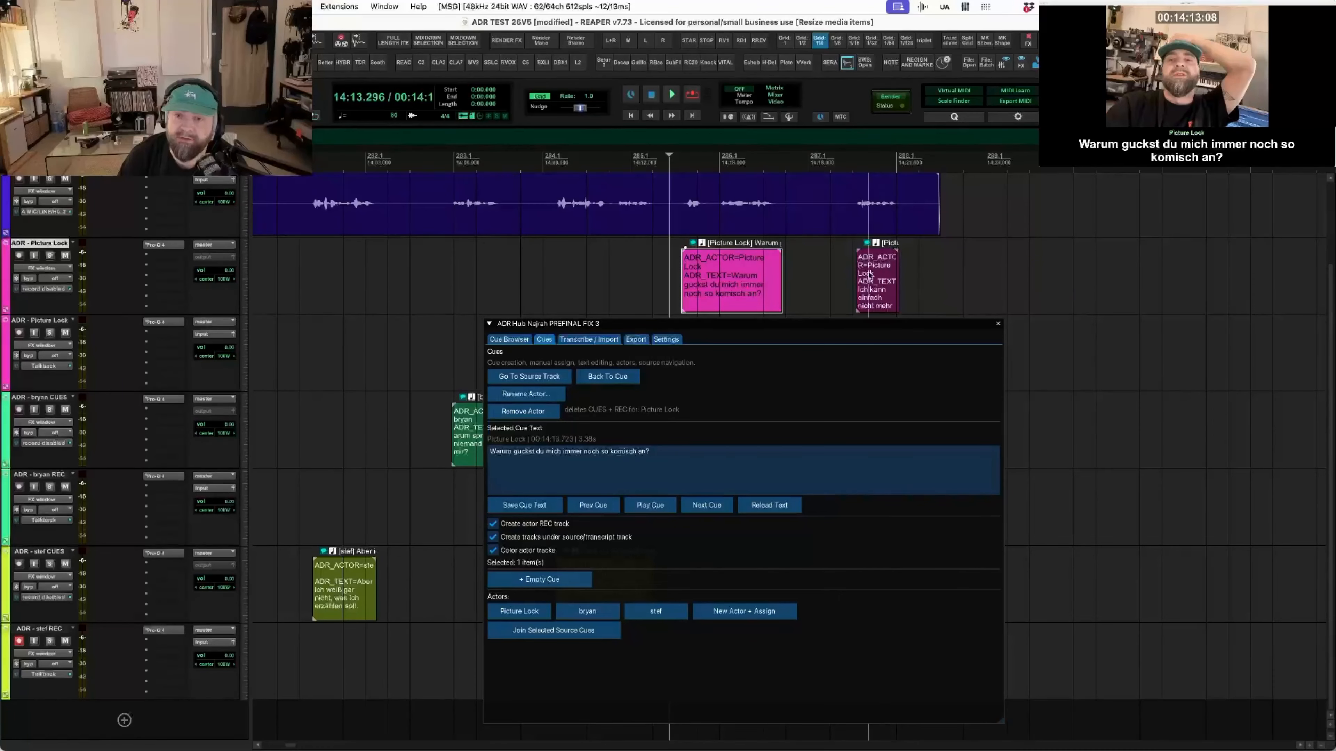
# - Play back the trimmed "Warum guckst du" and "Ich kann einfach" cues one after the other
pyautogui.click(650, 505)
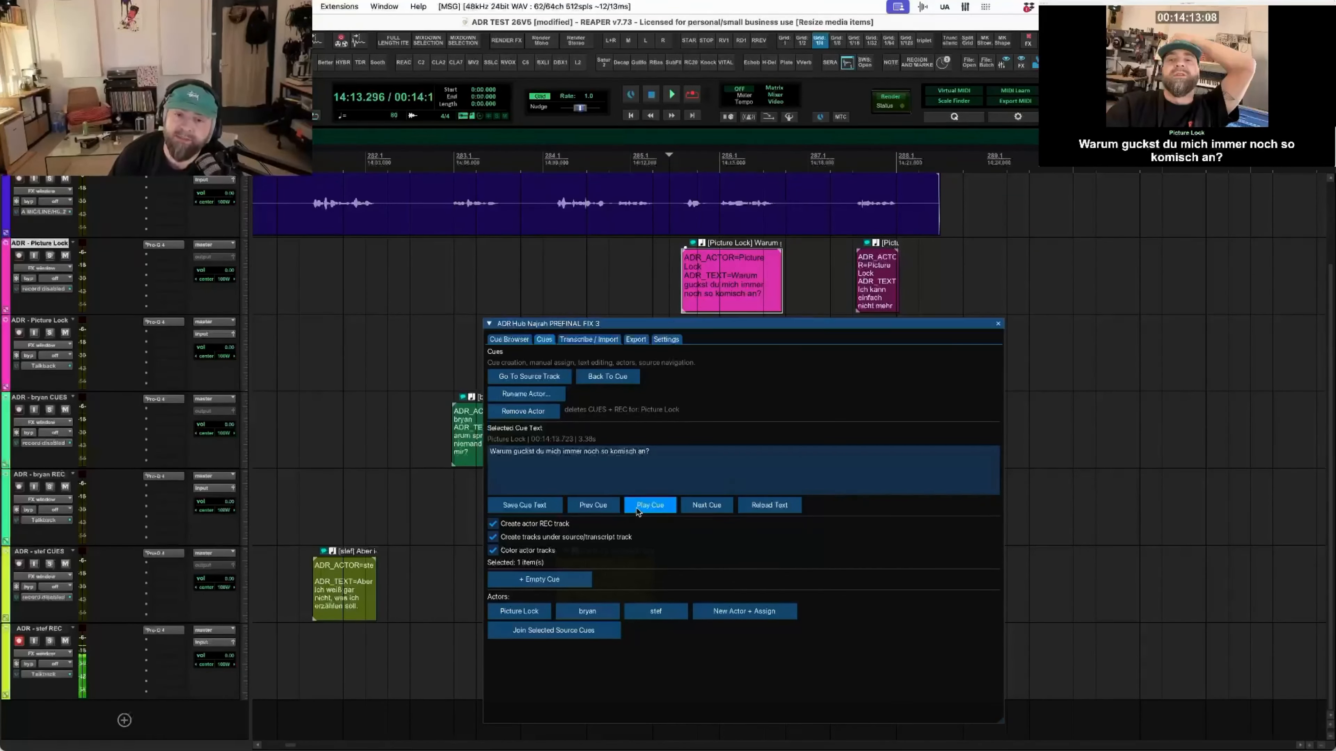
pyautogui.click(700, 505)
pyautogui.click(656, 509)
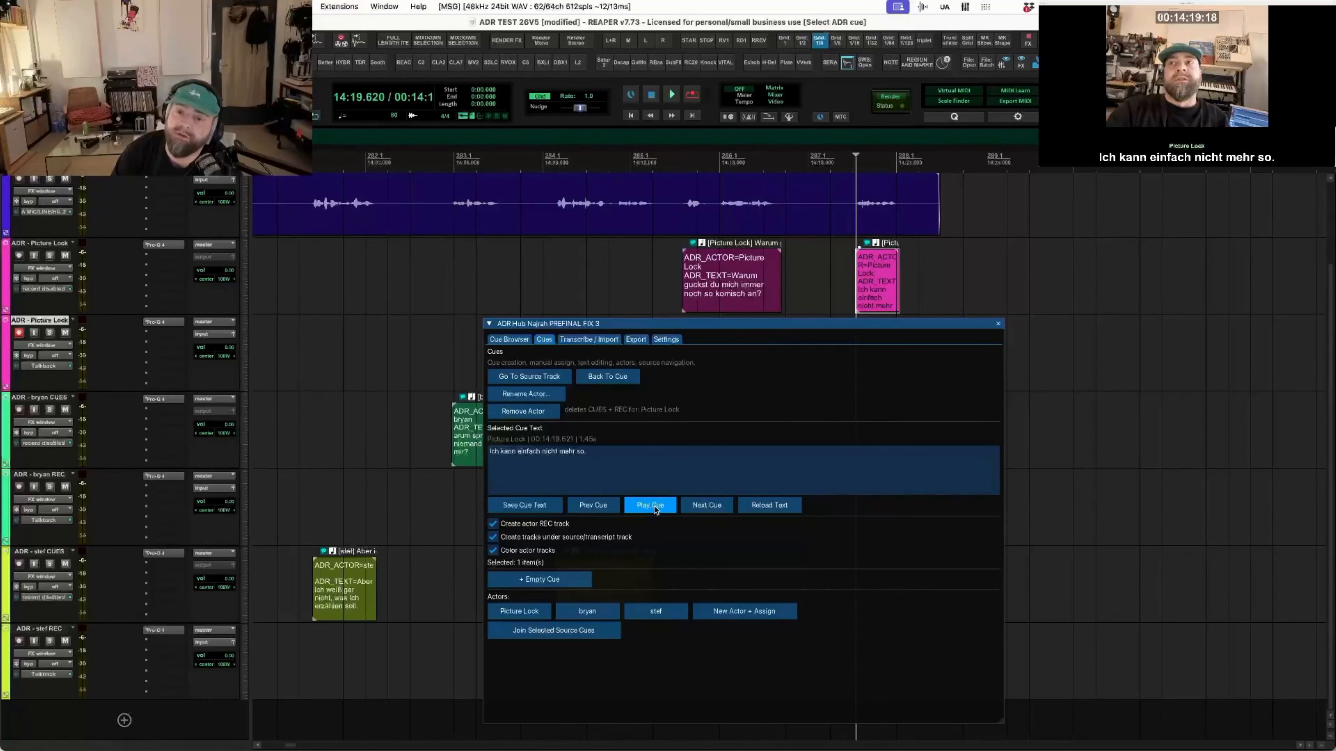
# - Assign the "Warum guckst du" cue to the second added actor and the "Ich kann einfach" cue to the first
pyautogui.moveTo(716, 327); pyautogui.dragTo(836, 322)
pyautogui.click(745, 267)
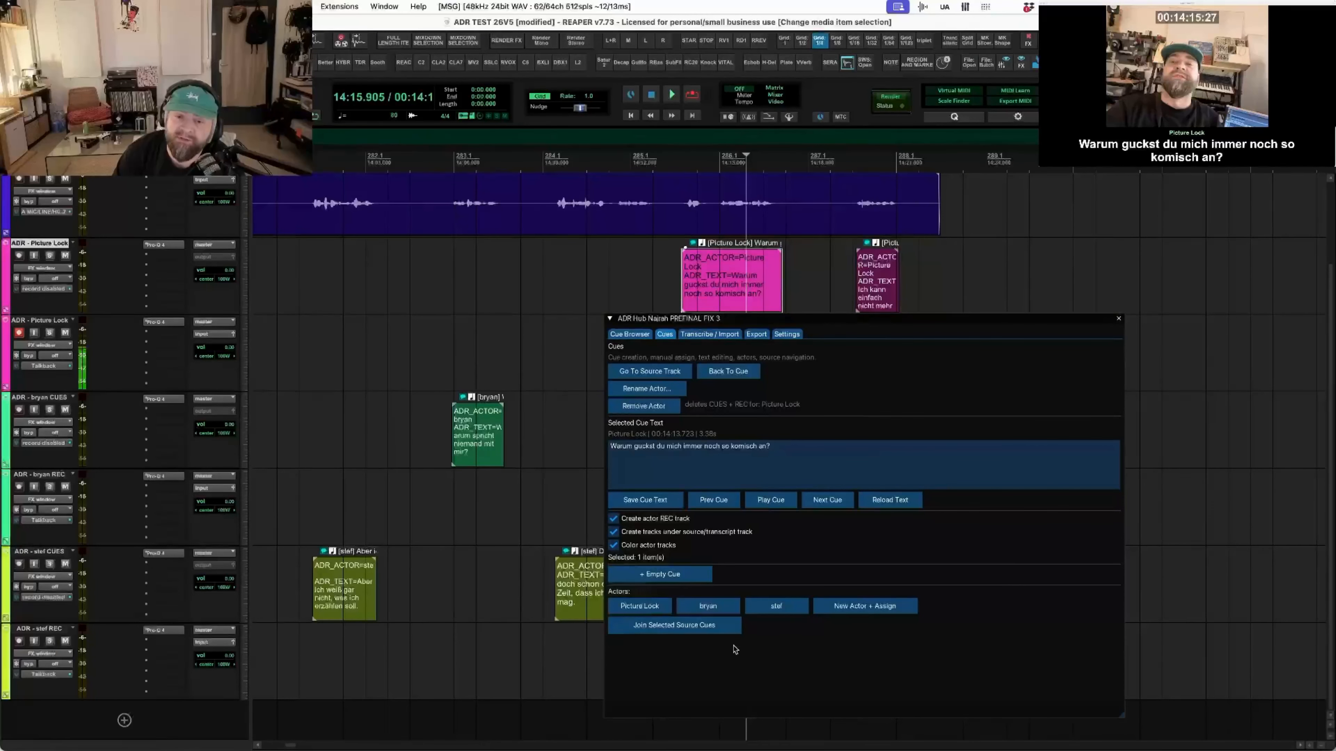
pyautogui.click(776, 606)
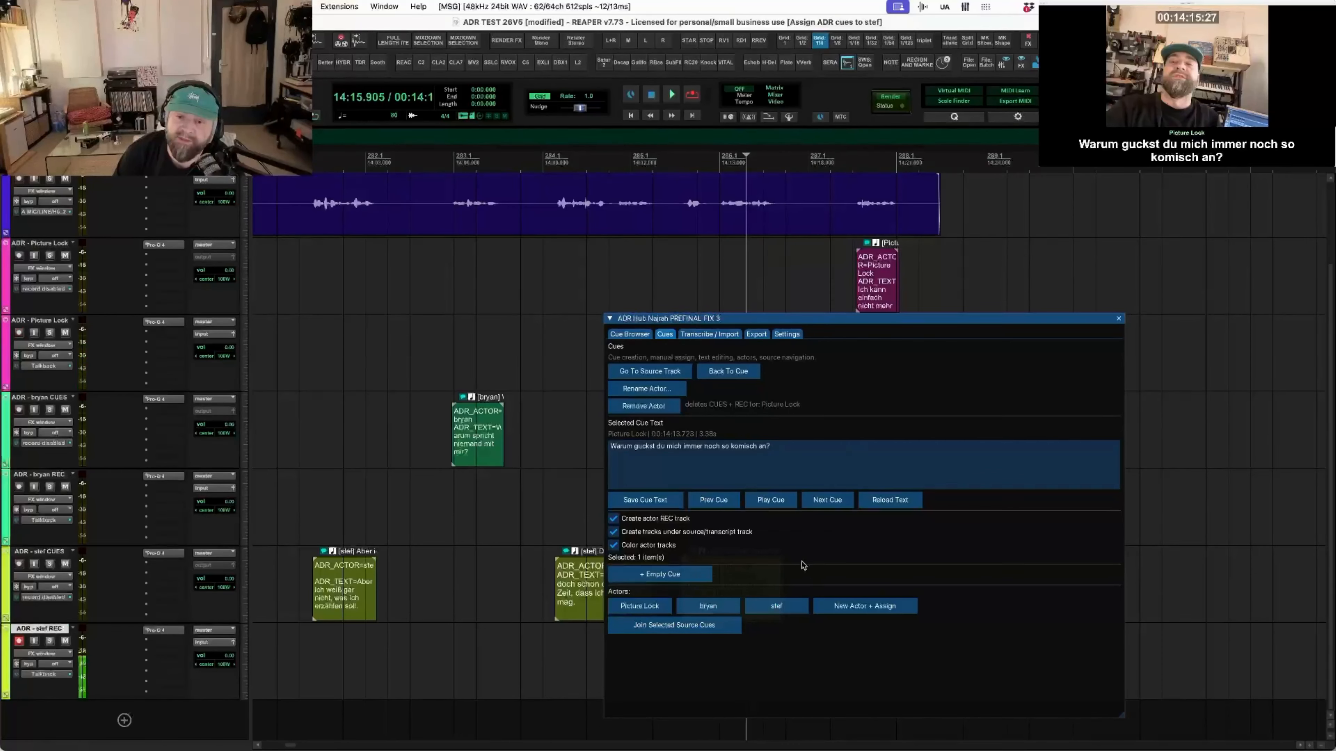
pyautogui.click(879, 282)
pyautogui.click(708, 606)
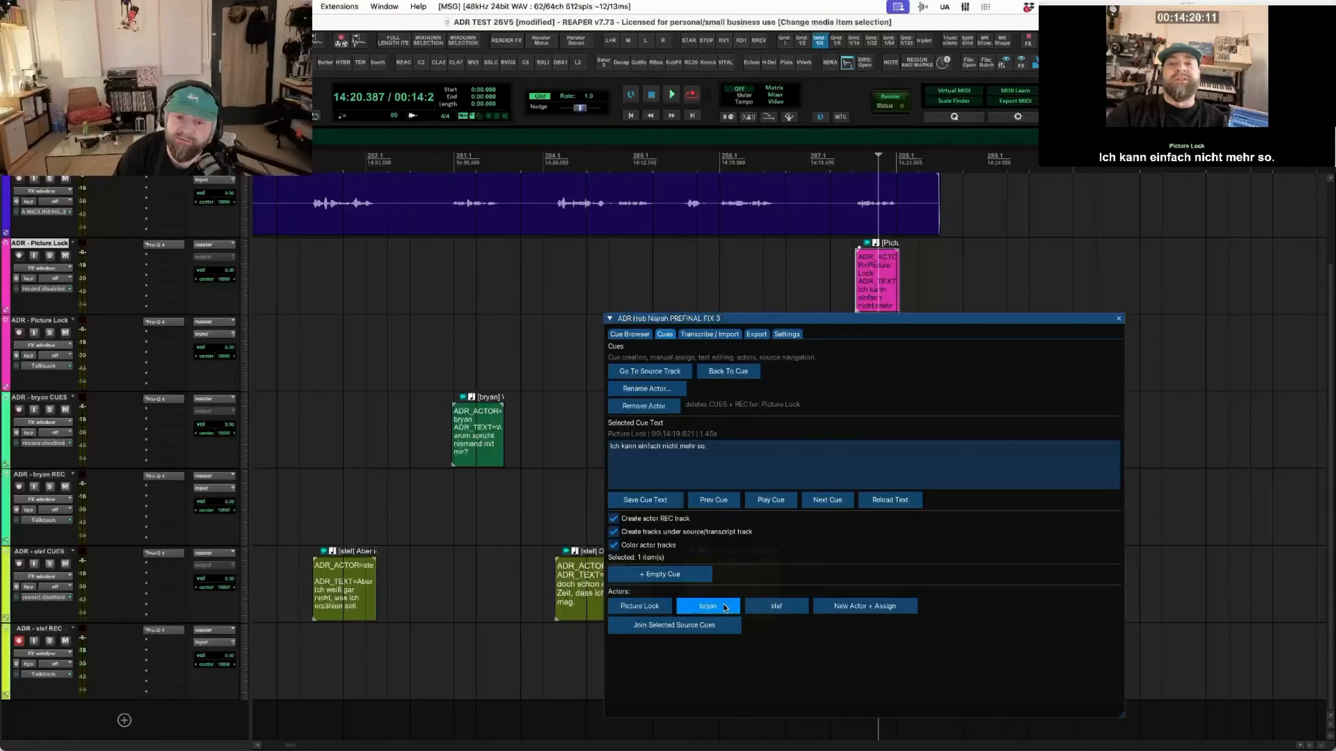
# - Open the cue browser, play the first cue at 13:51.517, and advance through the following cues during playback
pyautogui.click(630, 335)
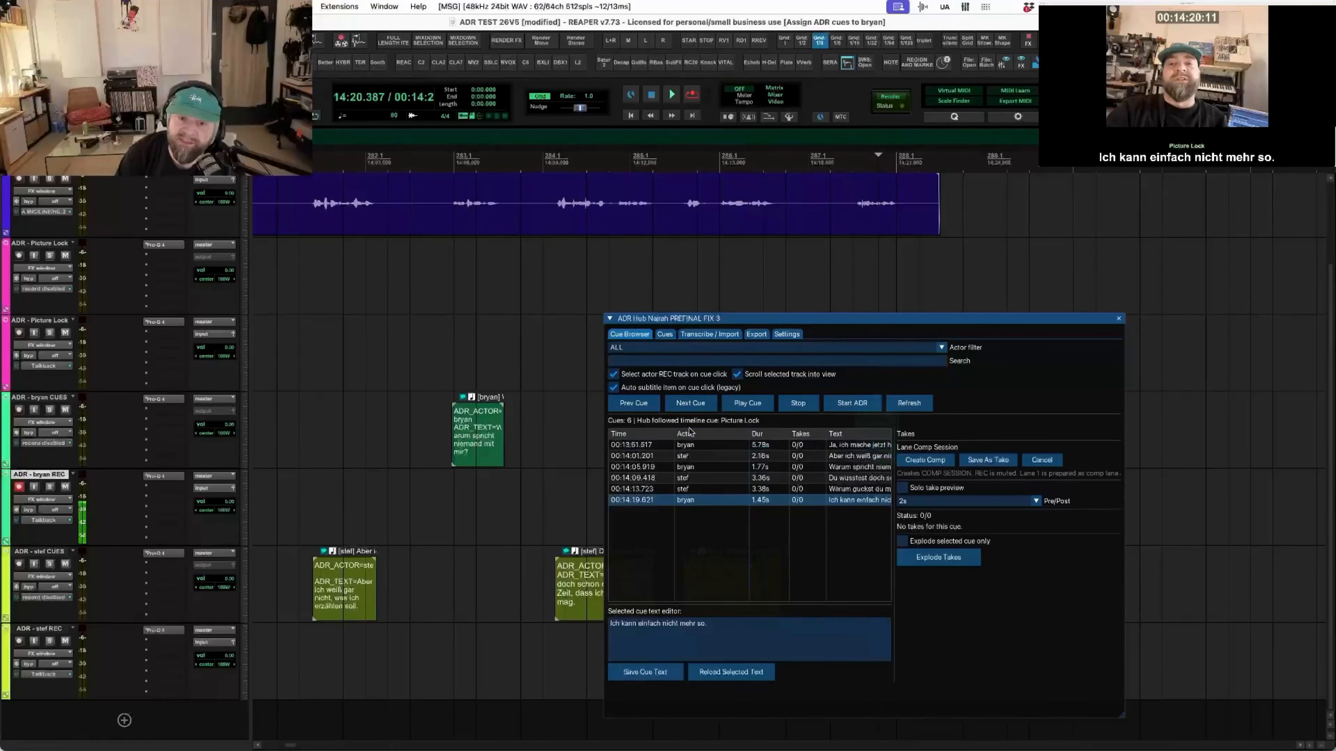
pyautogui.click(697, 447)
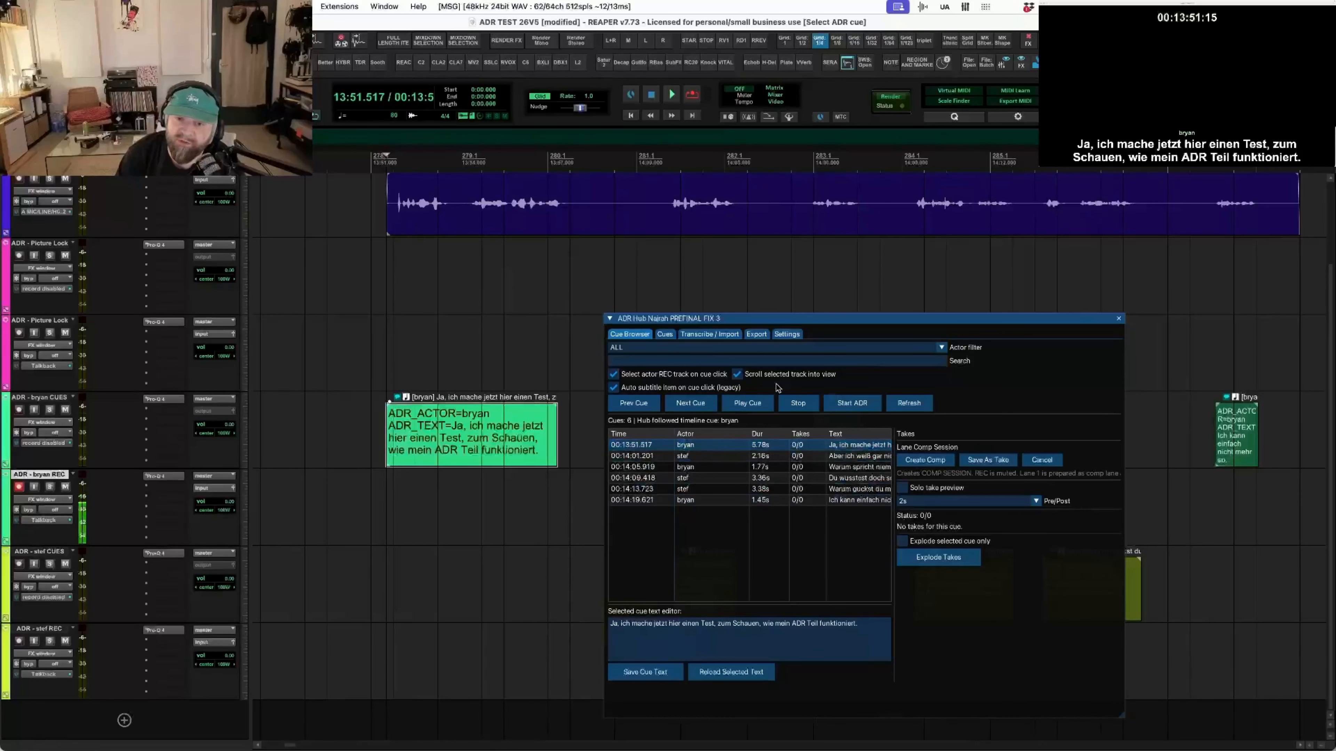
pyautogui.click(769, 404)
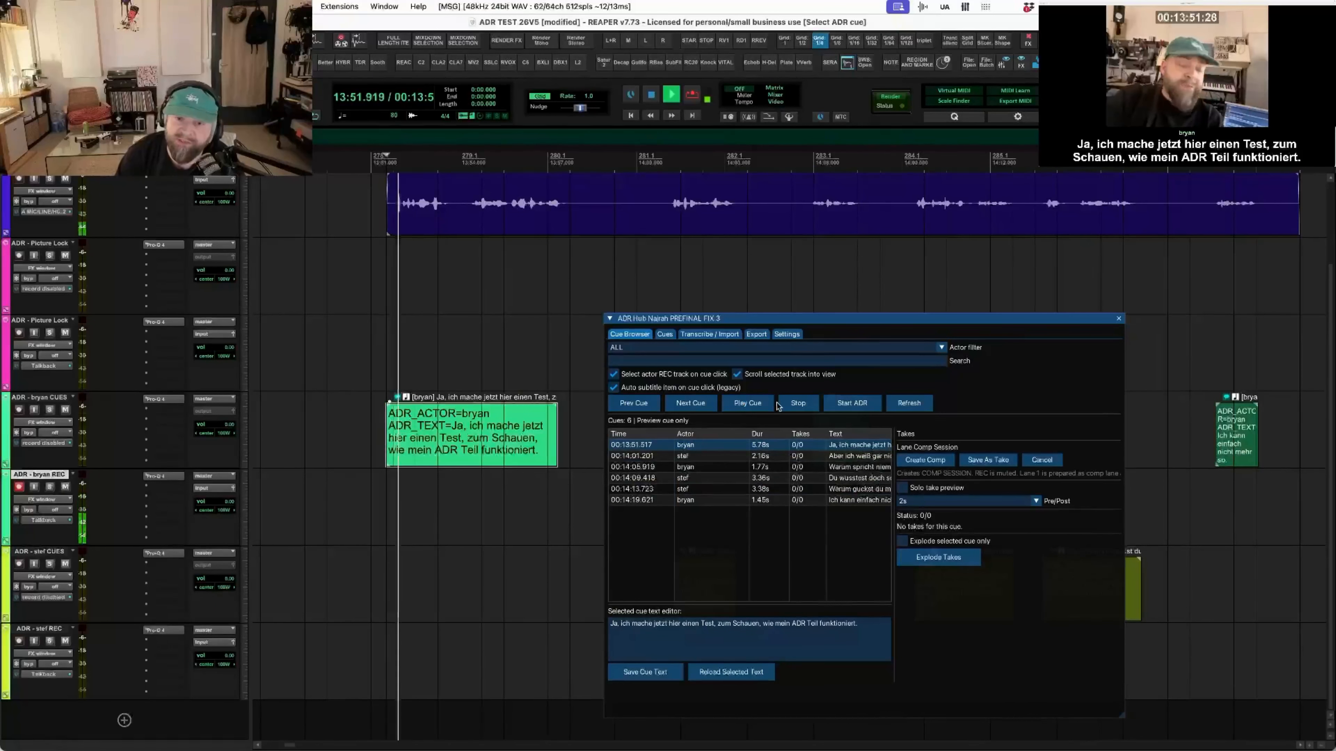
pyautogui.click(699, 405)
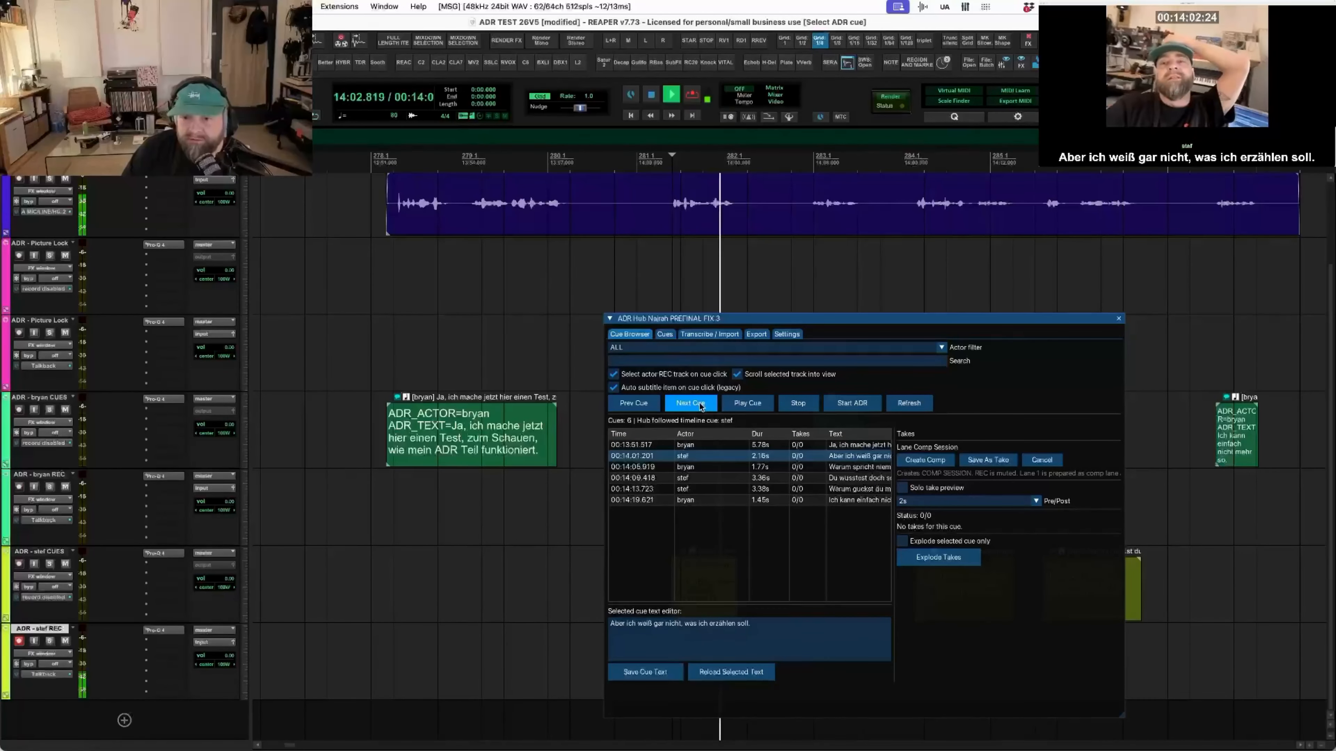
pyautogui.click(700, 405)
pyautogui.click(701, 407)
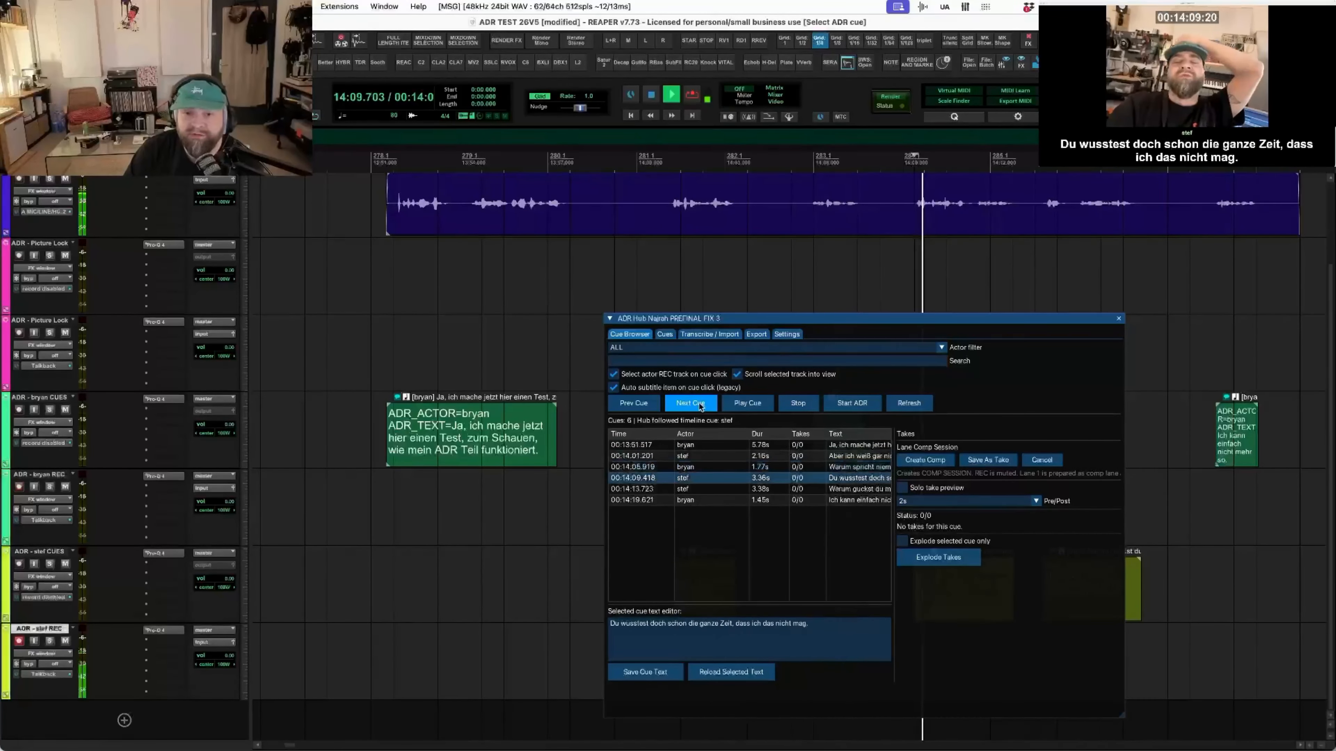
# - Step back through the cue list to the first cue during playback and stop
pyautogui.click(643, 408)
pyautogui.click(642, 408)
pyautogui.click(642, 408)
pyautogui.click(643, 408)
pyautogui.click(642, 408)
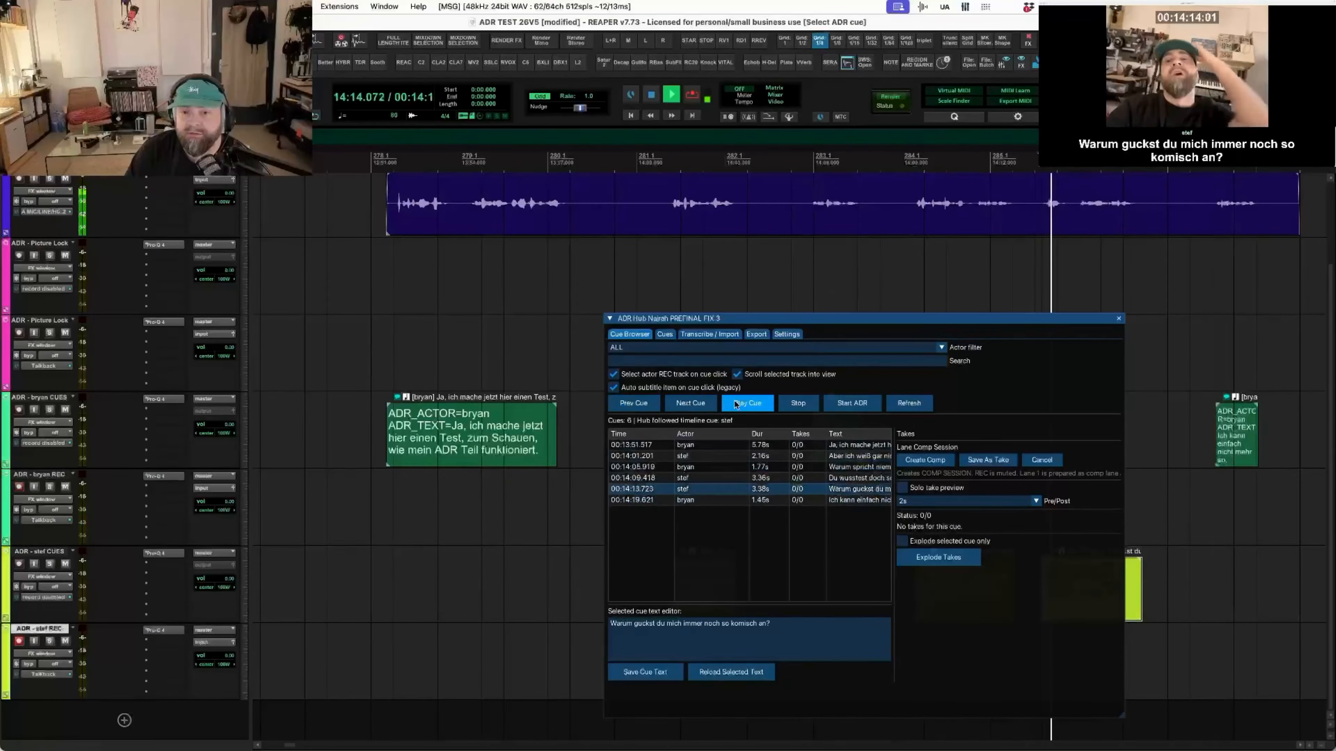
pyautogui.click(643, 406)
pyautogui.click(643, 407)
pyautogui.click(643, 406)
pyautogui.click(642, 406)
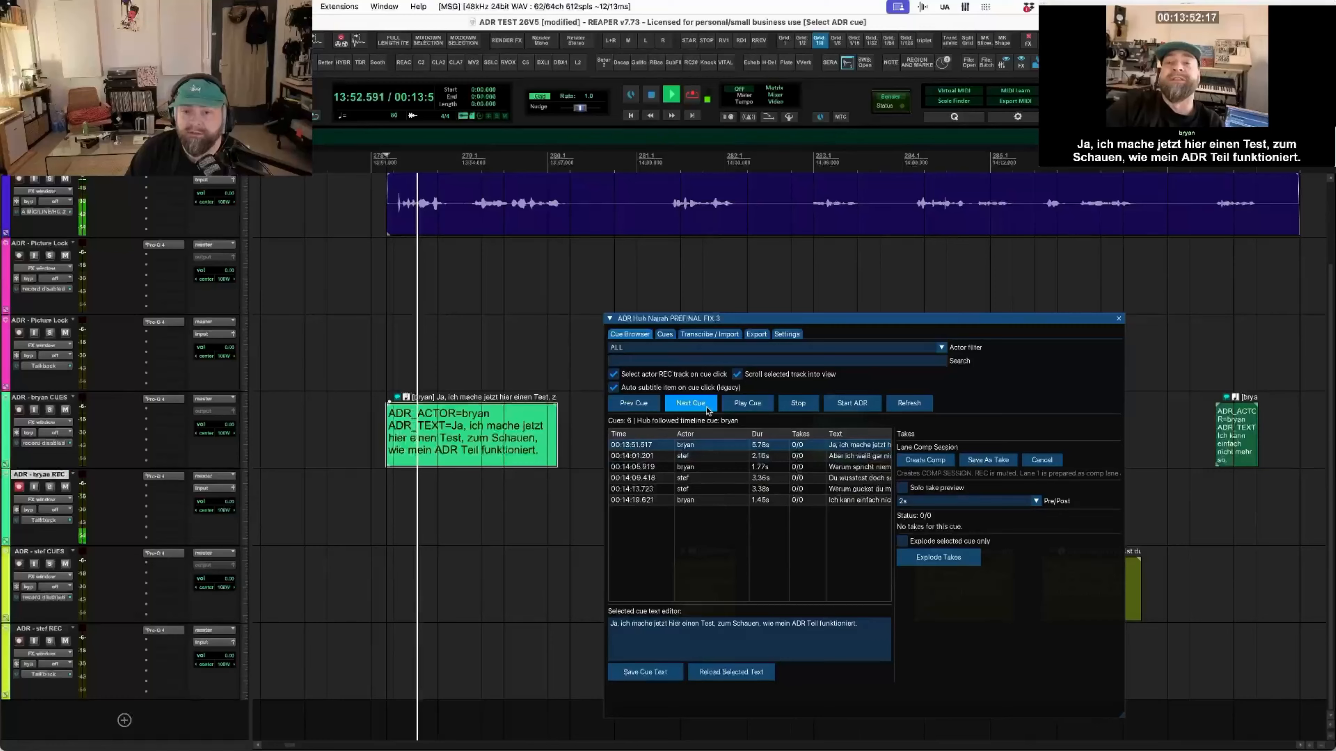
pyautogui.click(797, 403)
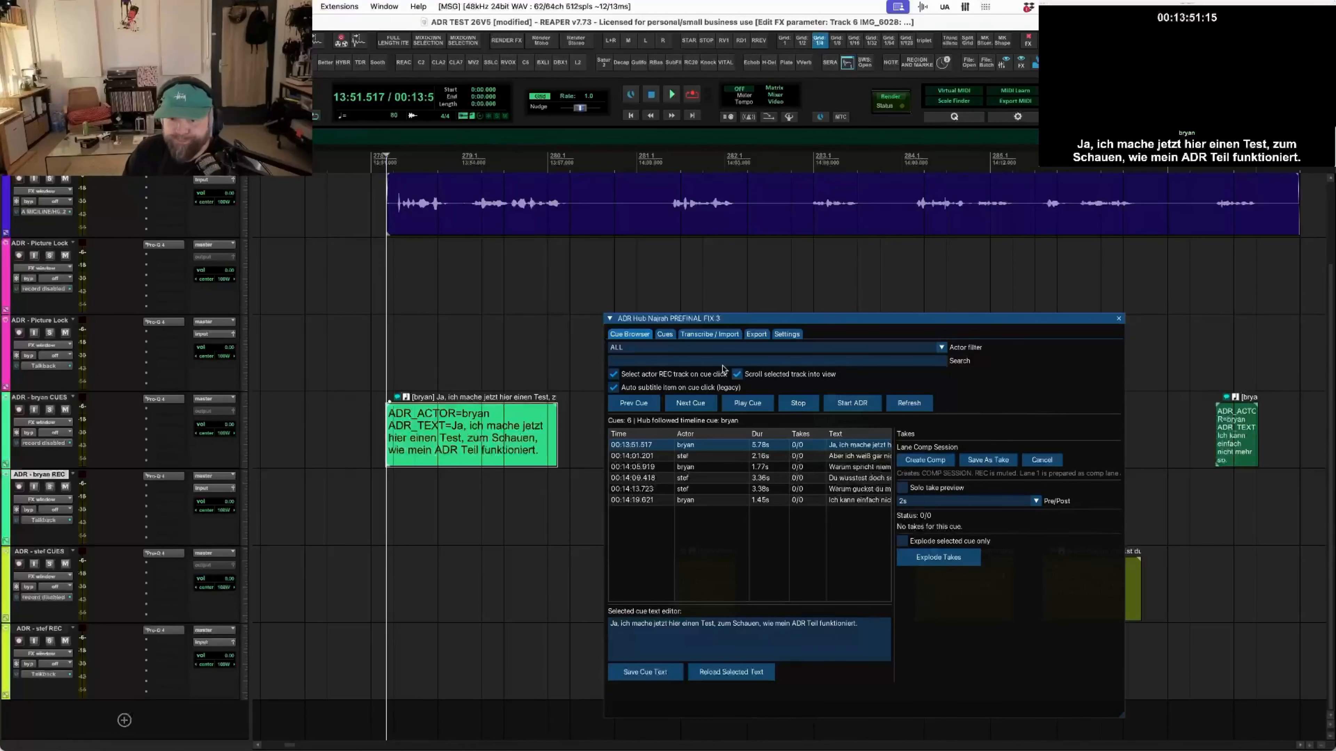
# - Set the reference monitor's track to IMG_6028 in the ADR settings
pyautogui.click(775, 340)
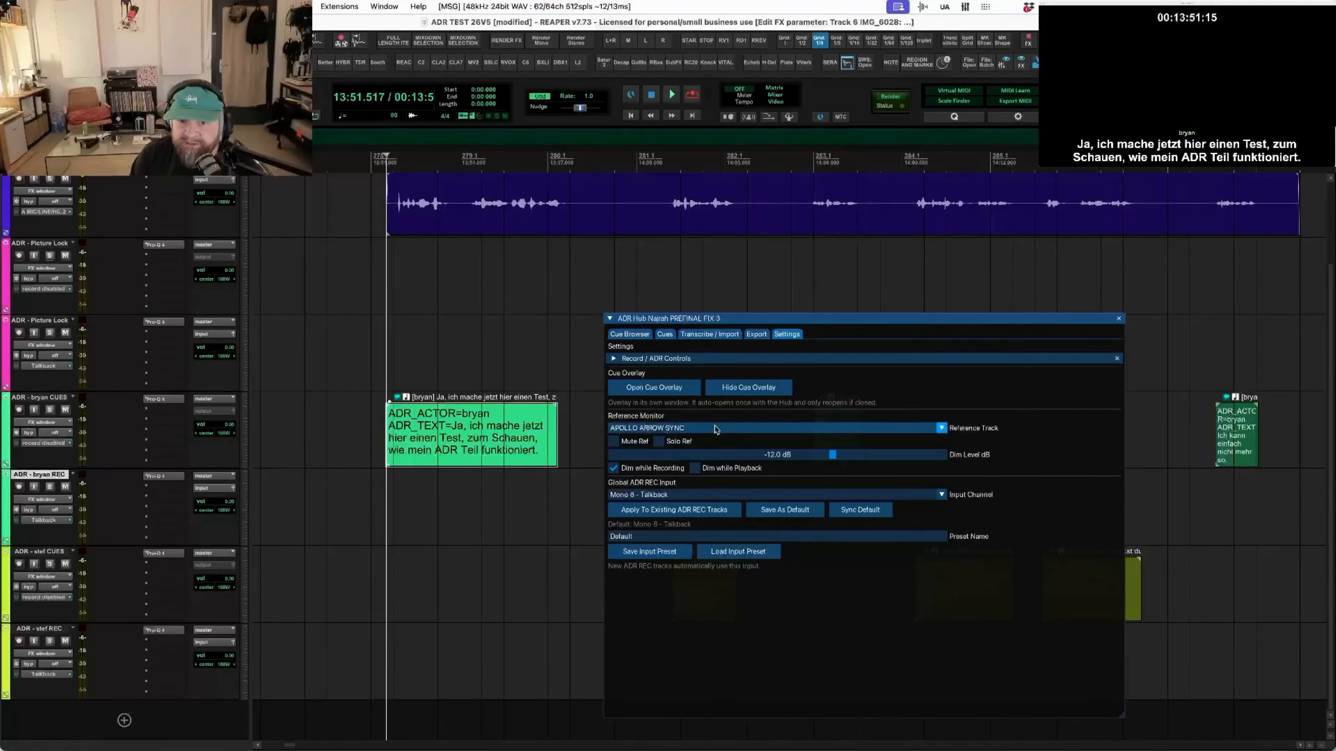
pyautogui.click(941, 429)
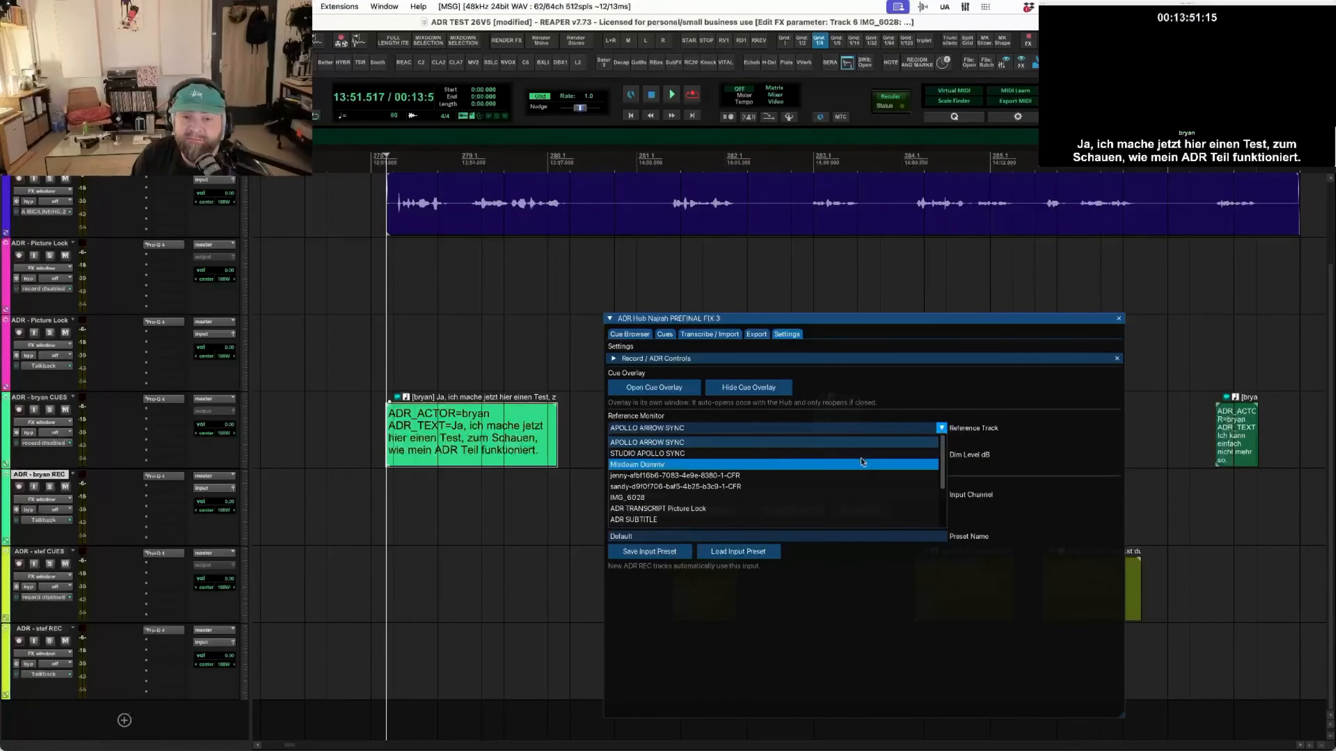
pyautogui.click(811, 498)
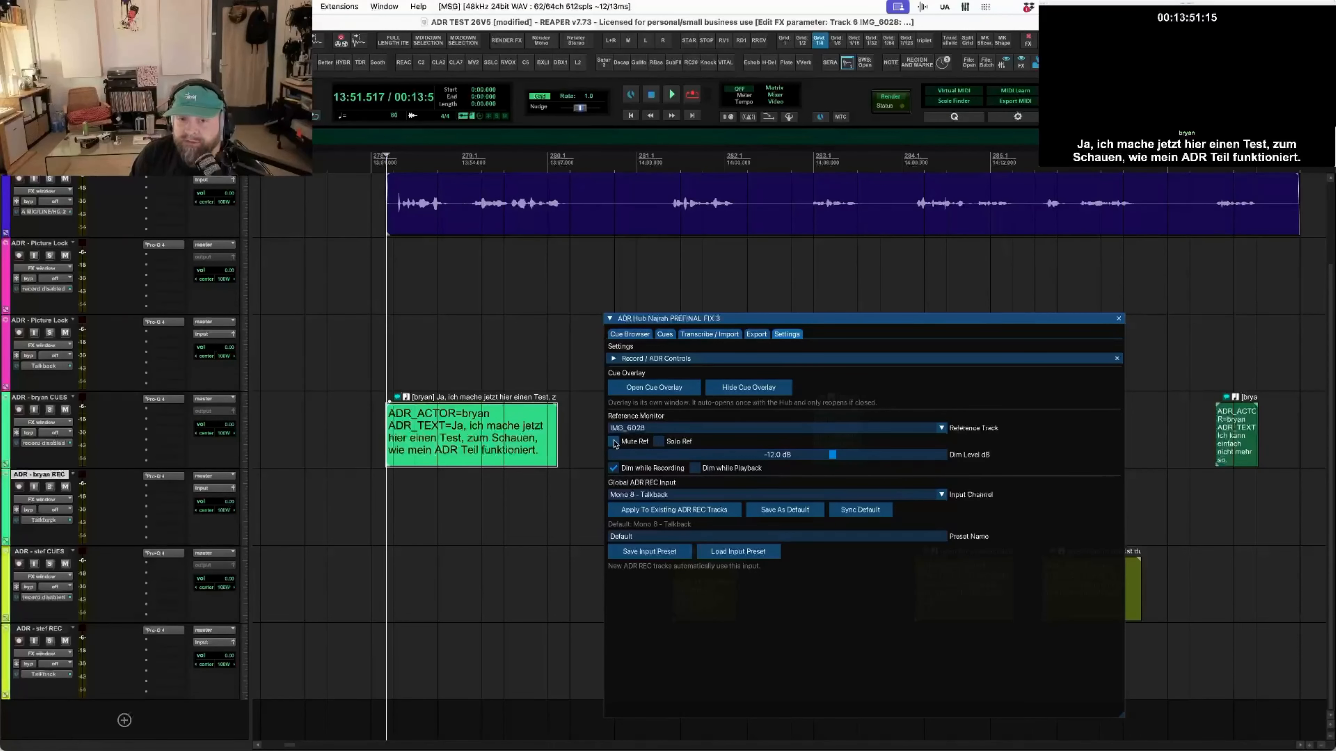
# - Set the global ADR REC input to Mono 4 - A MIC/LINE 4 and apply it to the existing ADR REC tracks
pyautogui.hscroll(5, 553, 445)
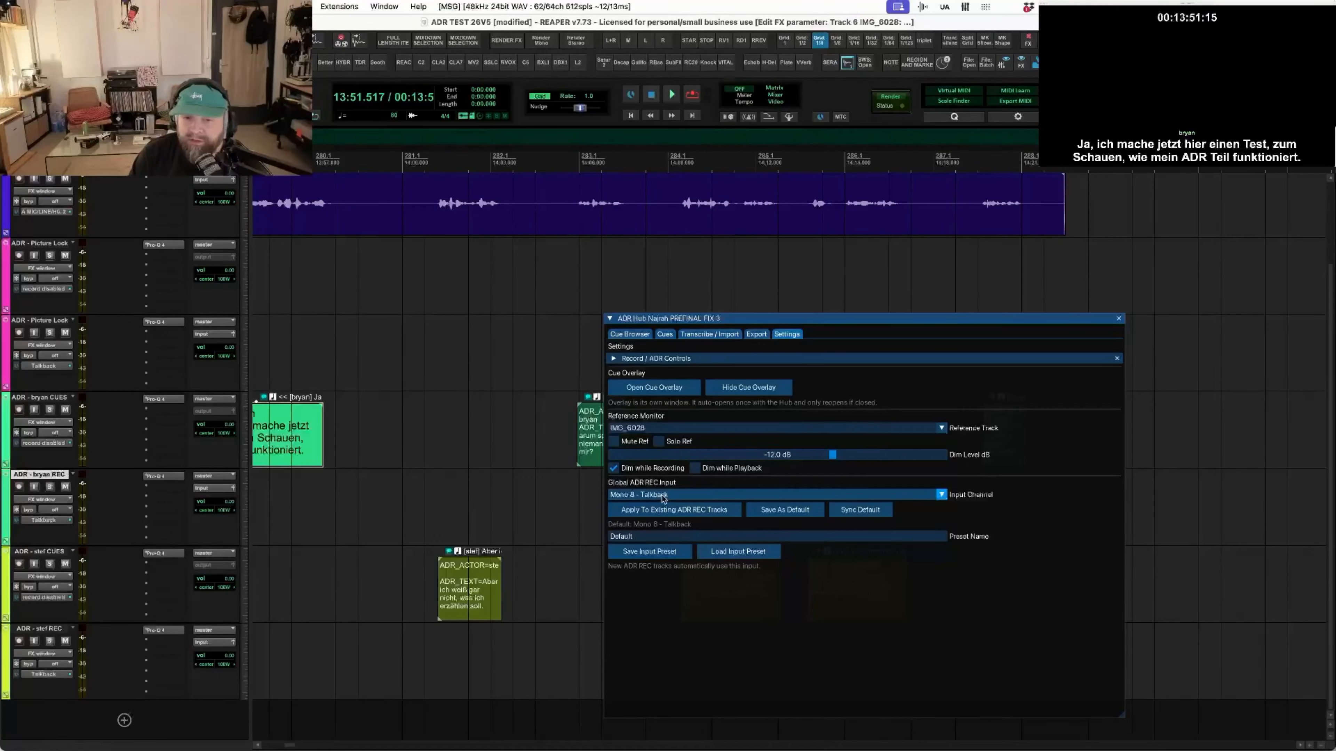
pyautogui.click(942, 495)
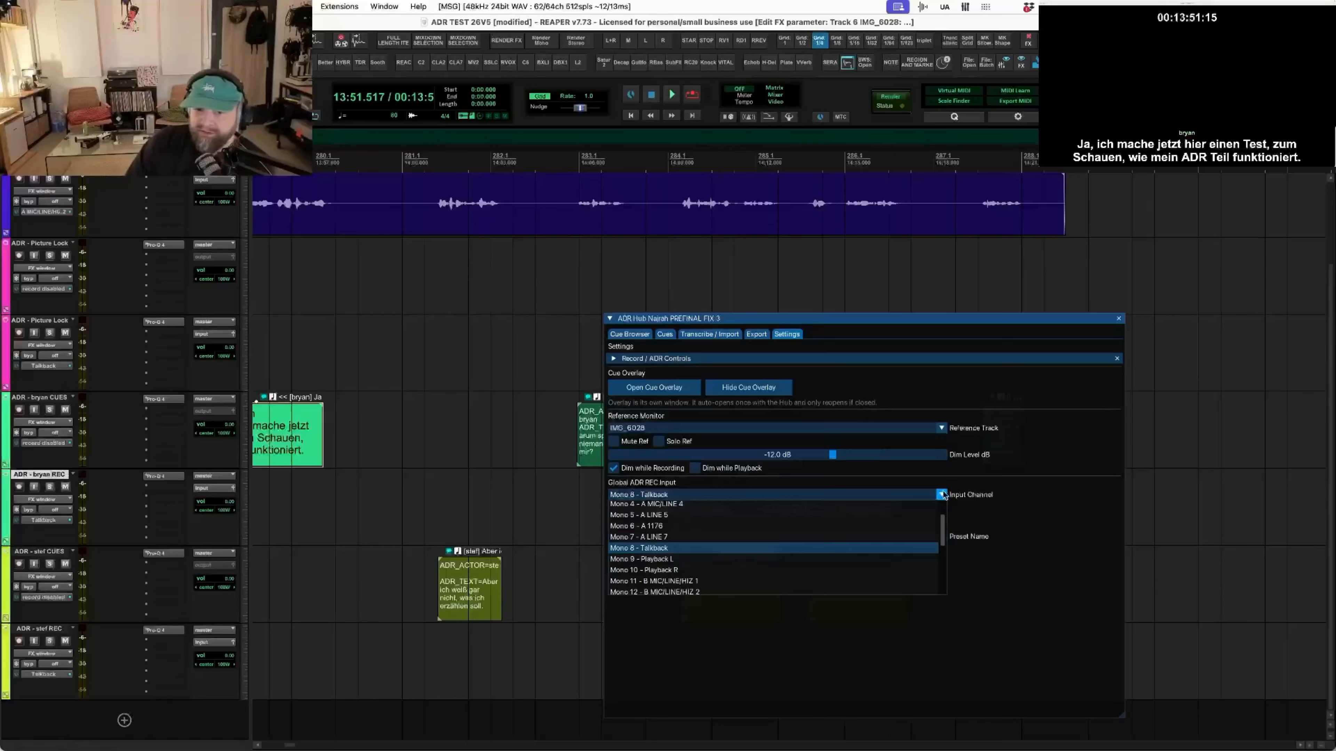
pyautogui.click(720, 550)
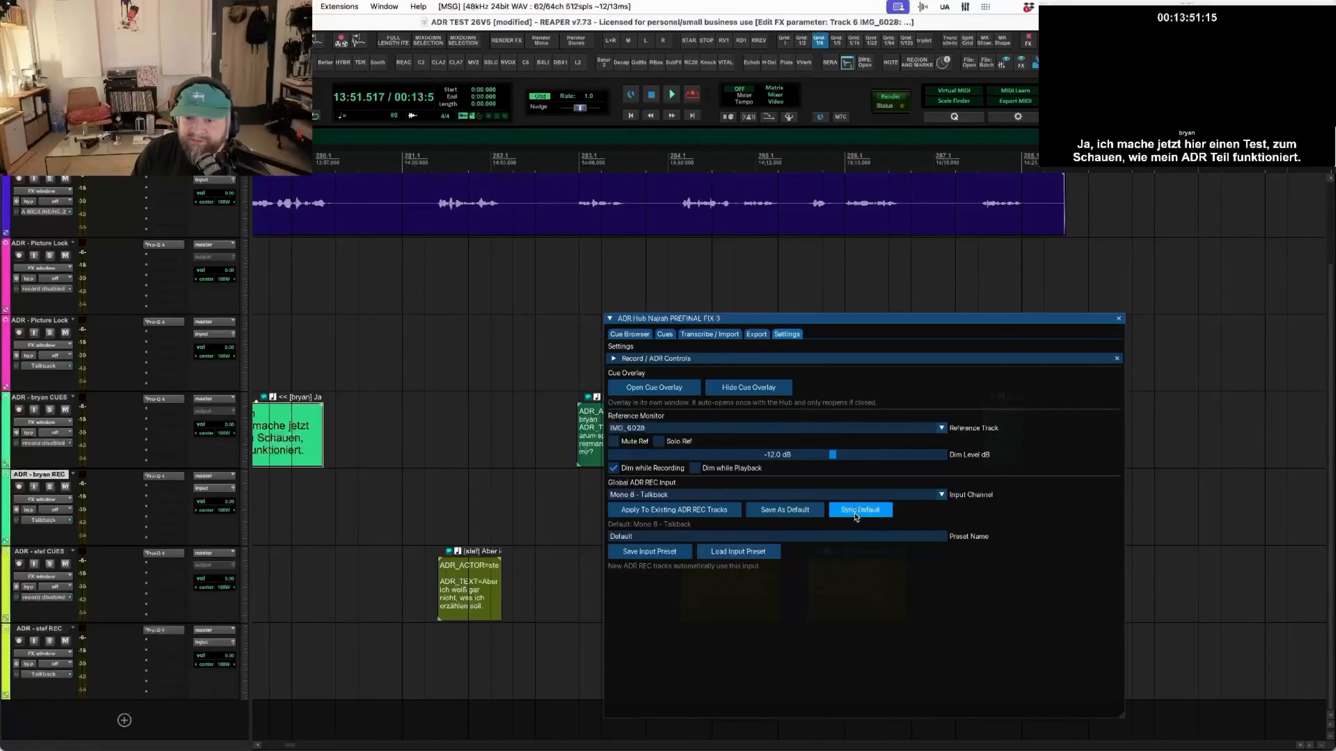
pyautogui.click(662, 518)
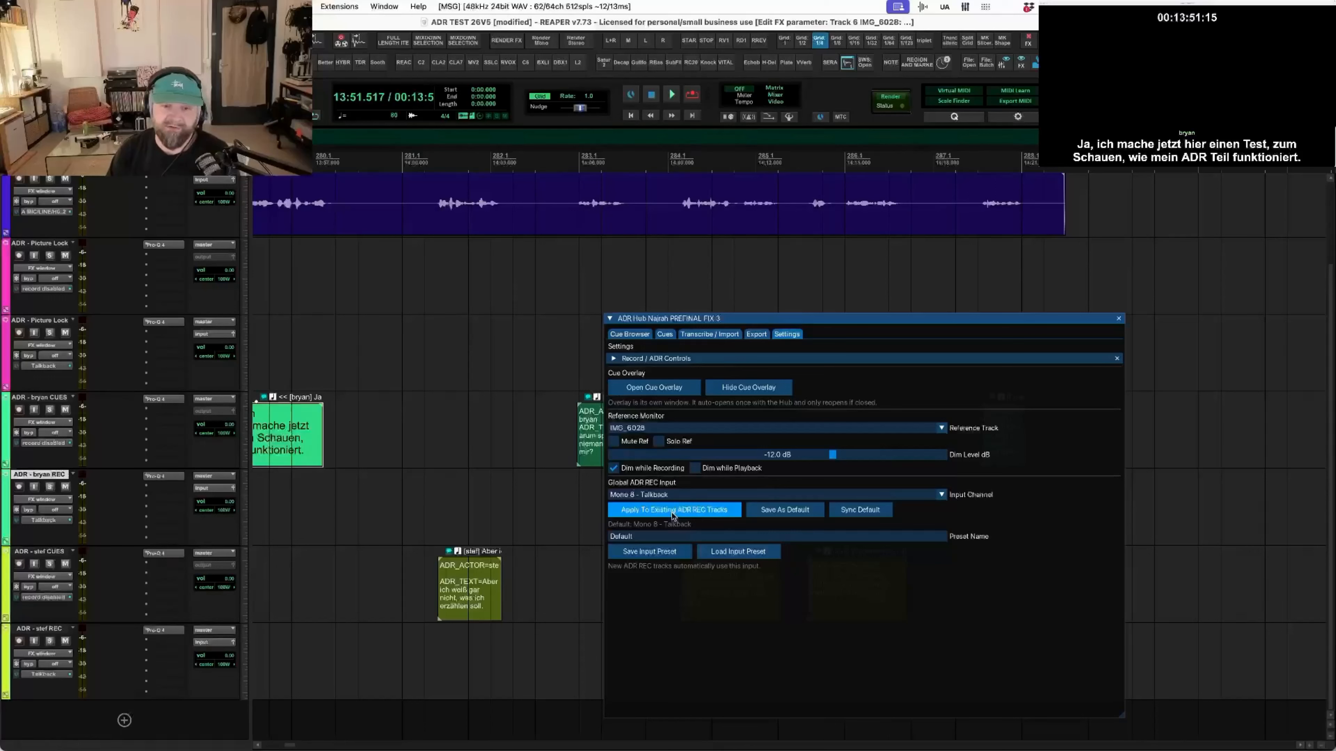
pyautogui.click(939, 496)
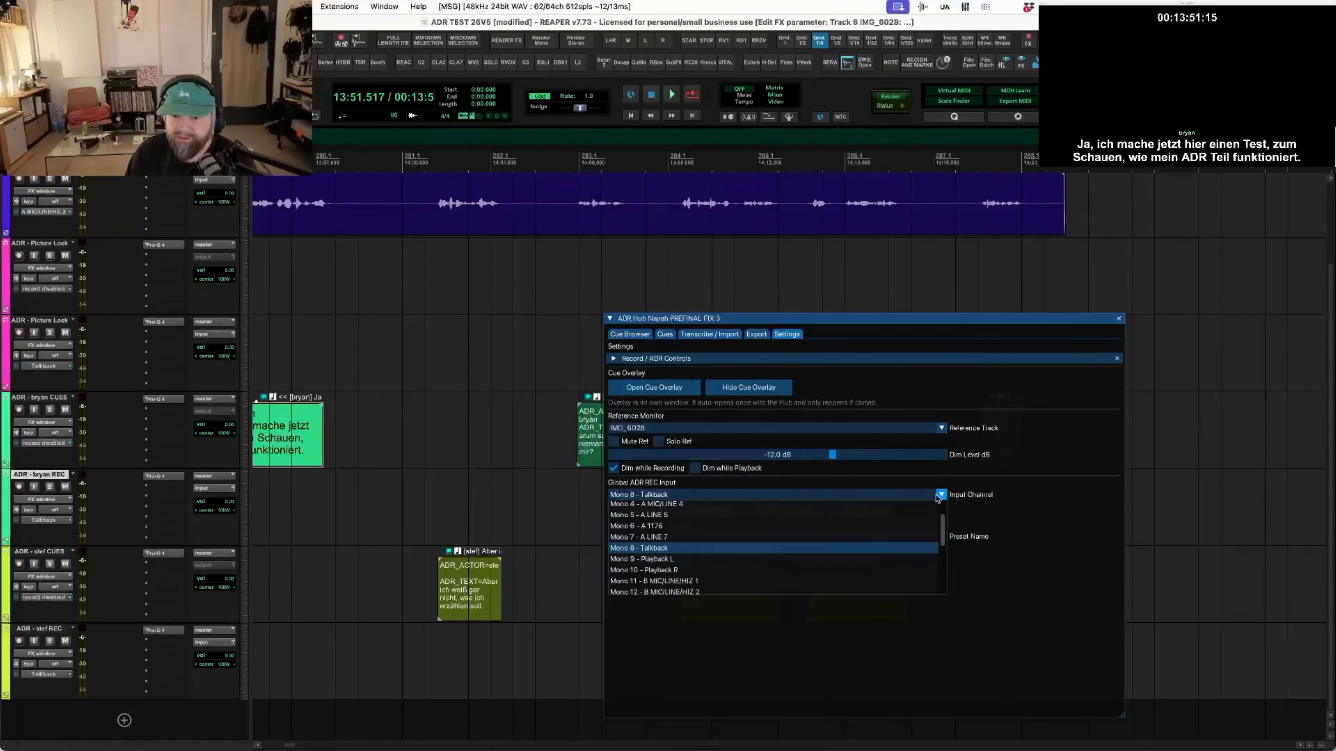
pyautogui.click(719, 507)
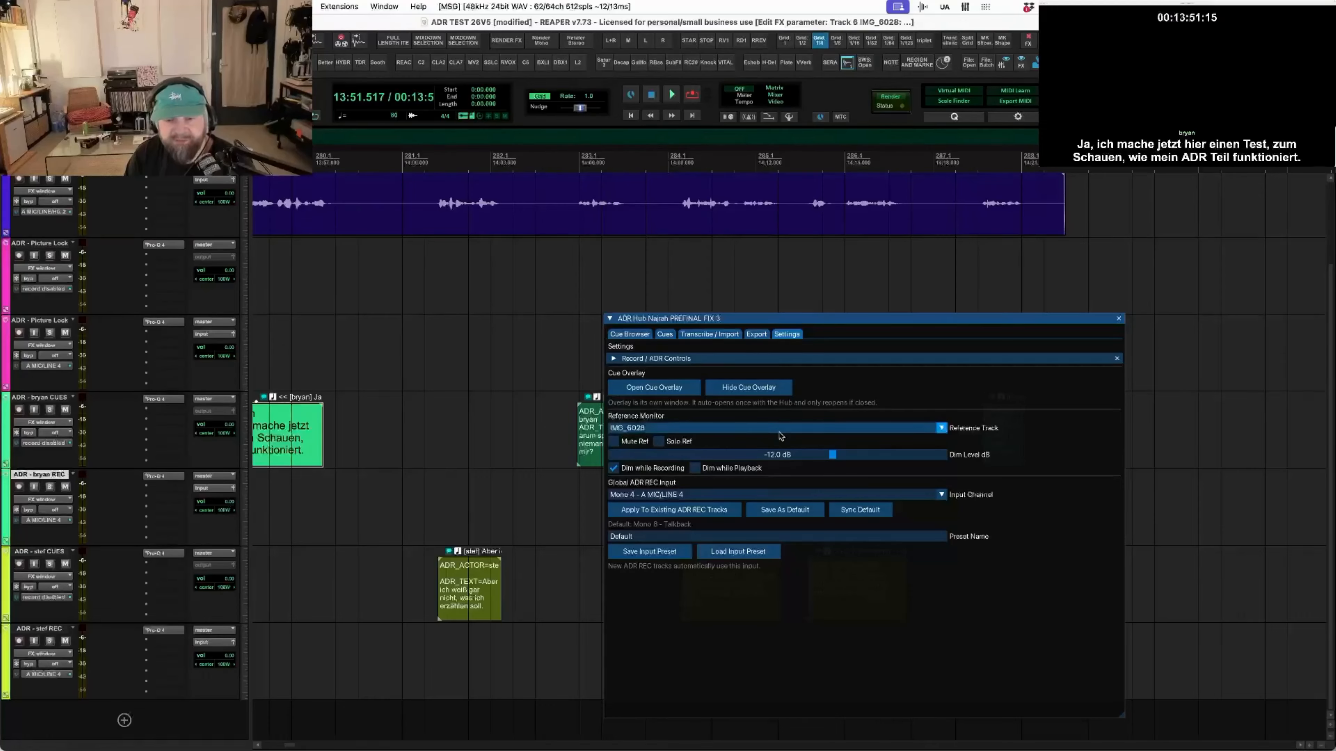
# - Set the global ADR REC input to Mono 8 - Talkback and apply it to the existing ADR REC tracks
pyautogui.click(941, 496)
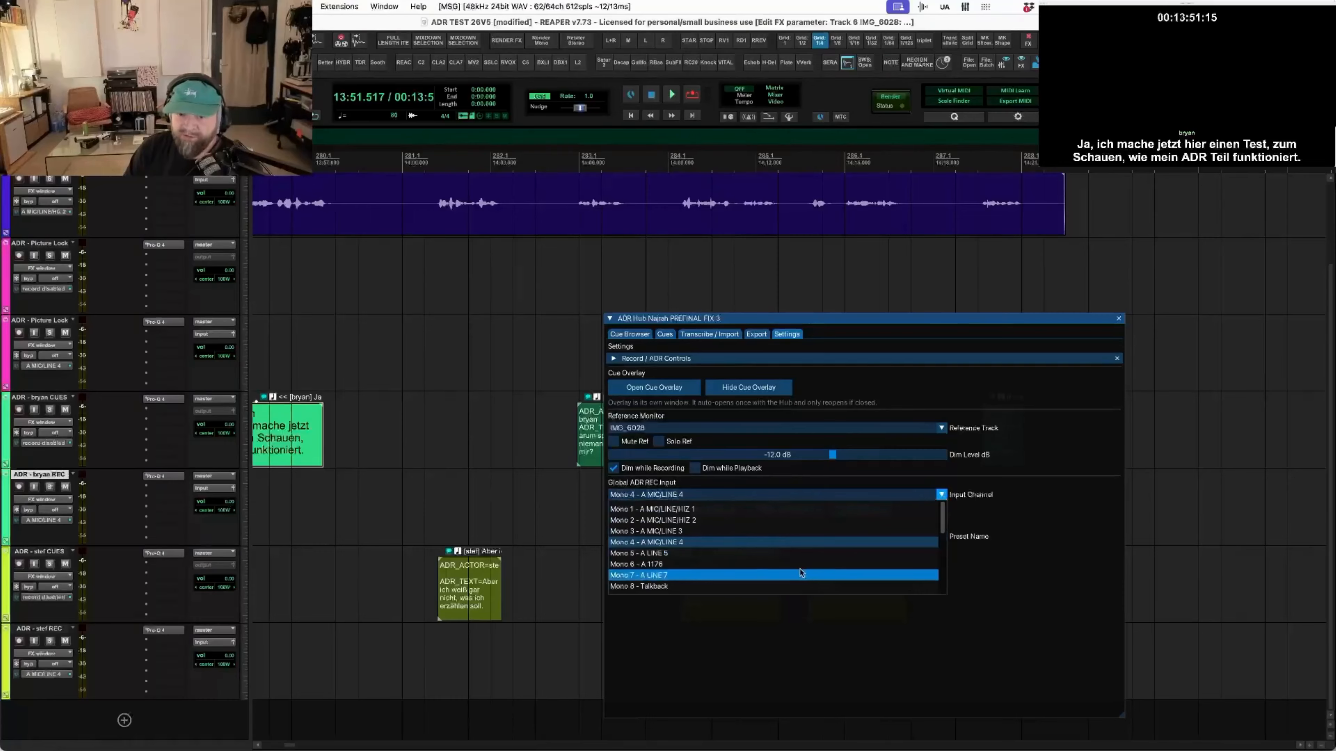
pyautogui.click(751, 585)
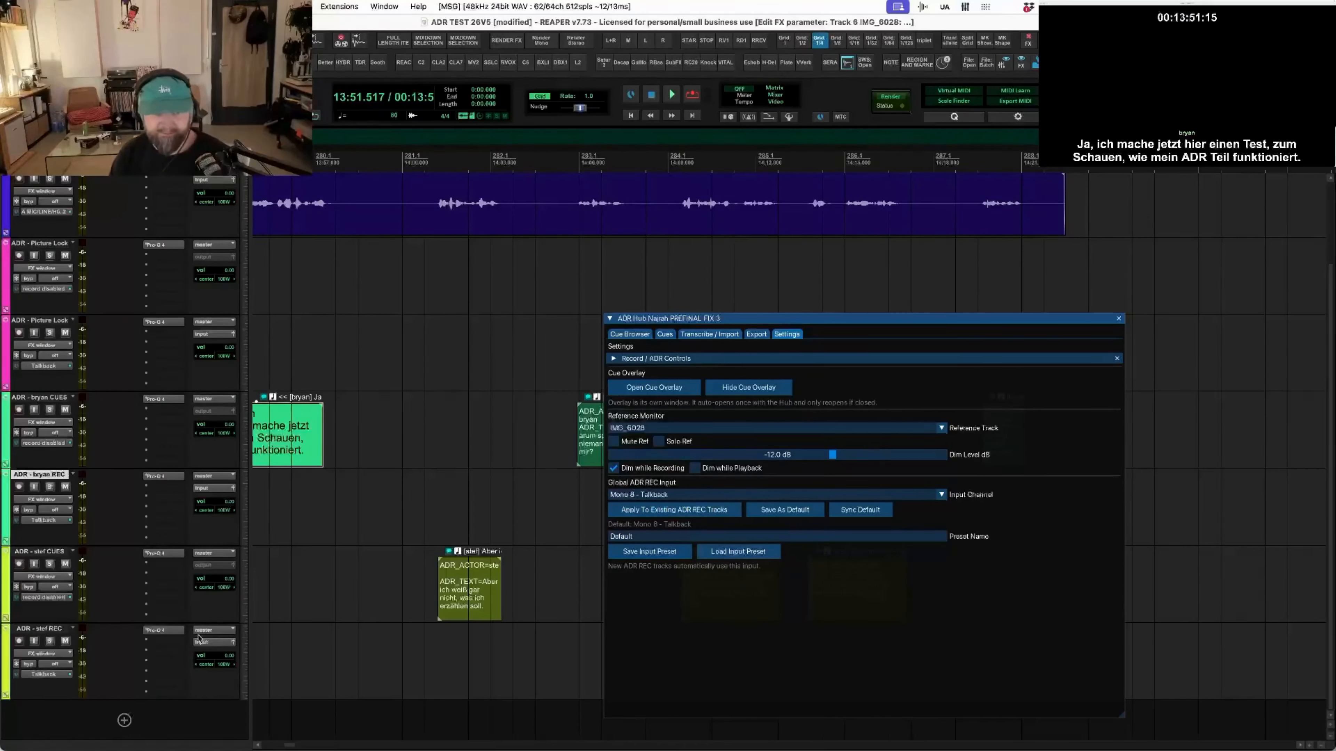
# - Return to the cue browser, select the cue at 14:01.201 and play it
pyautogui.click(664, 336)
pyautogui.click(643, 336)
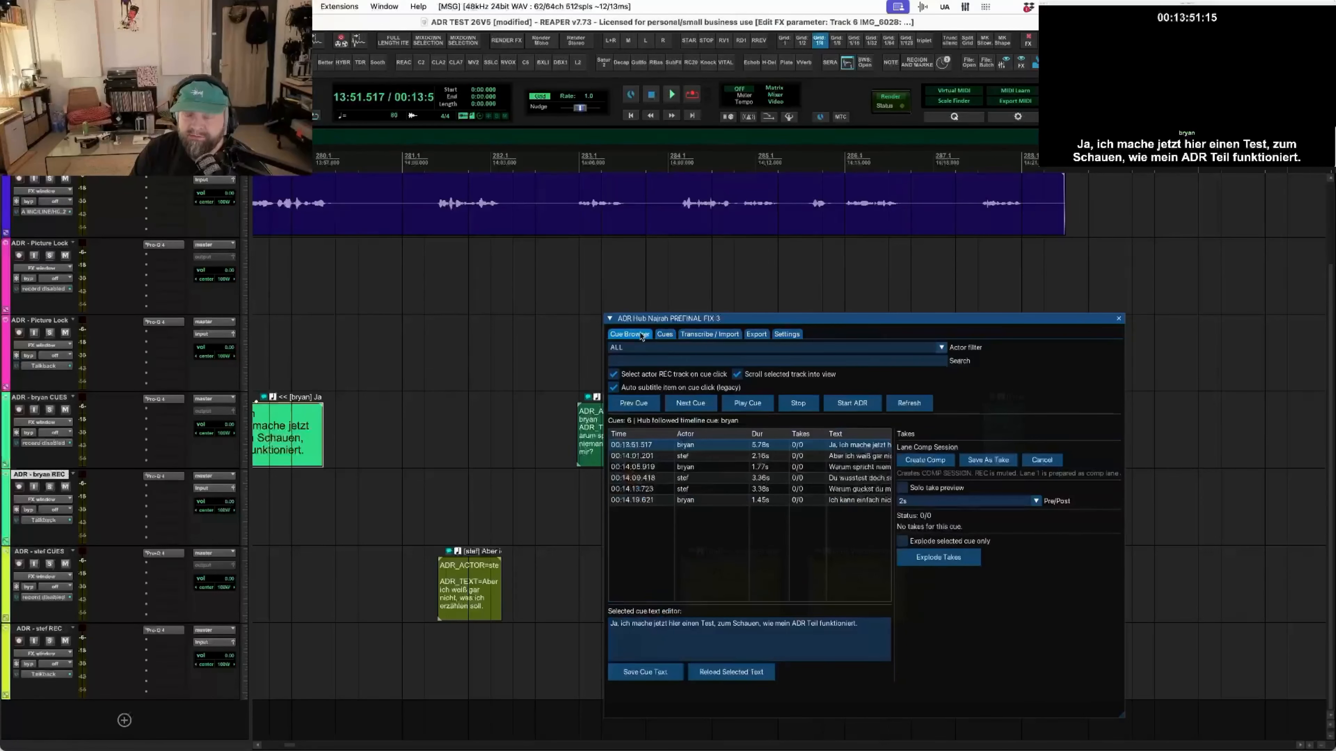
pyautogui.click(873, 445)
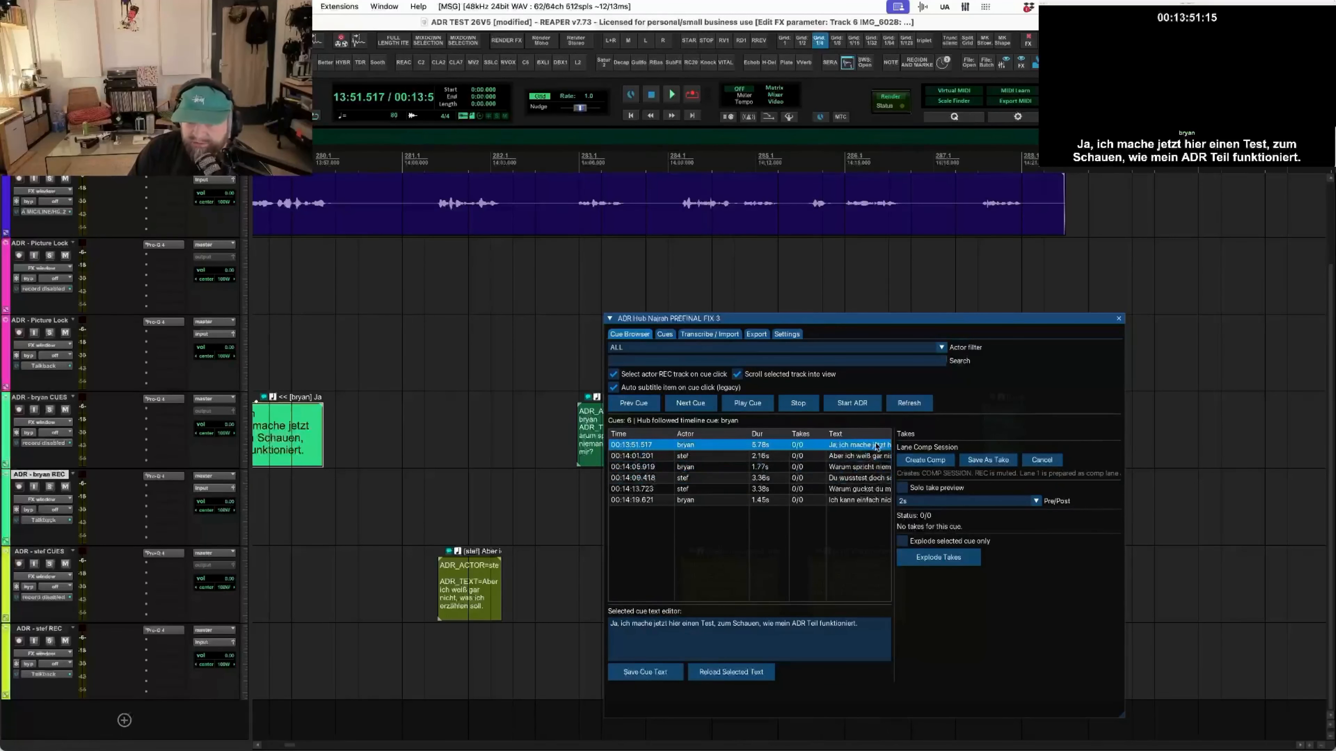
pyautogui.click(688, 456)
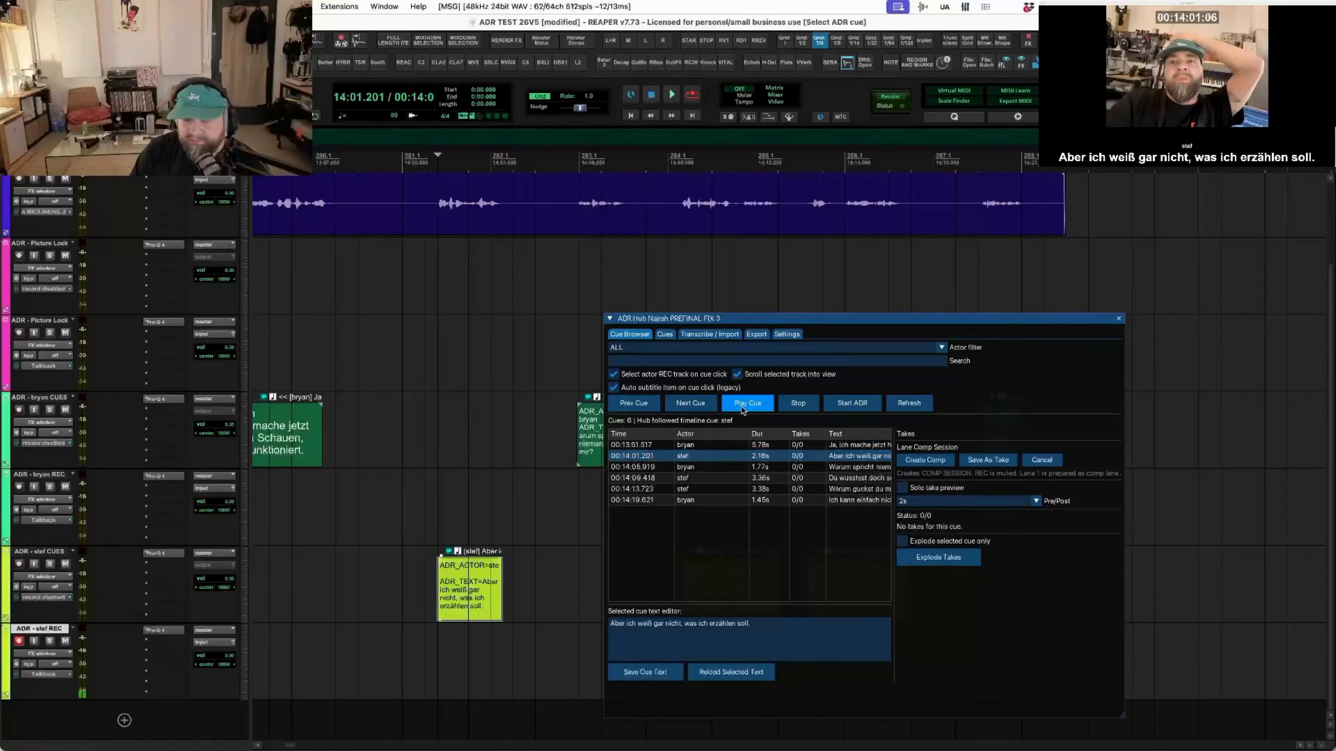
pyautogui.click(743, 409)
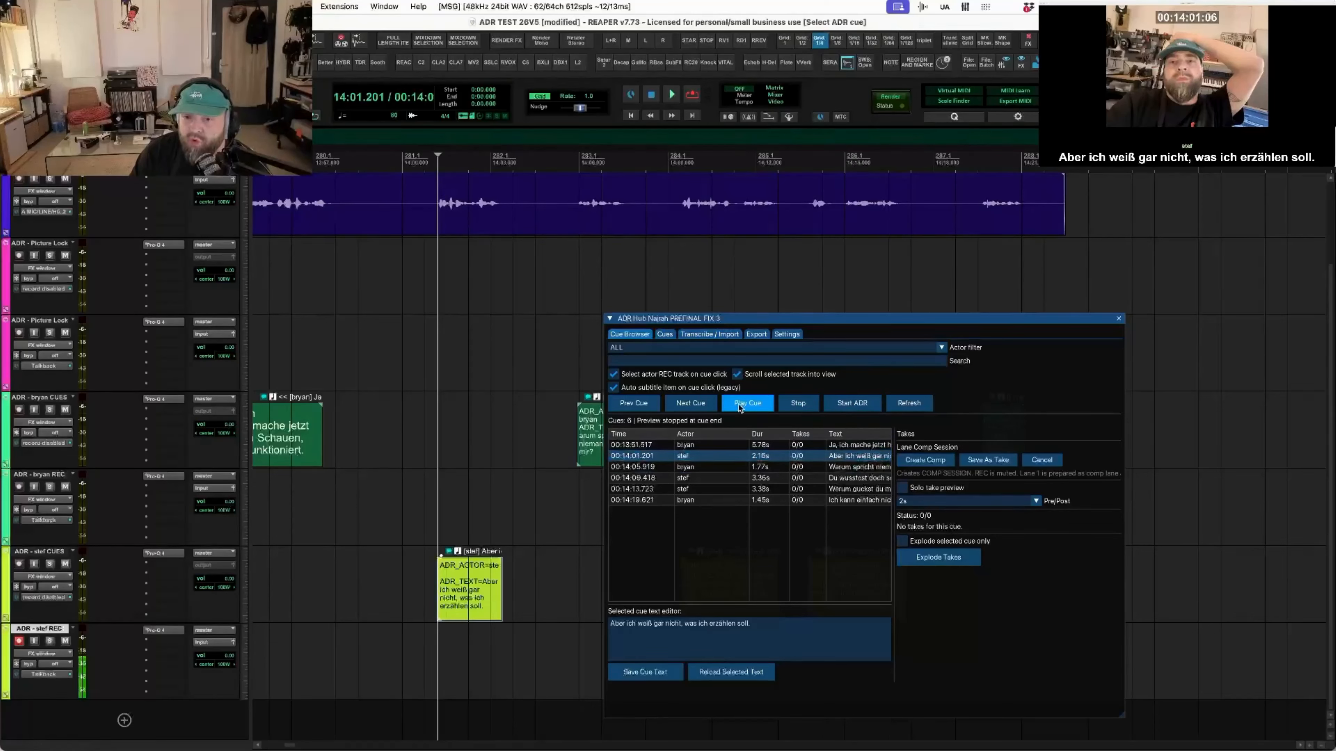
# - Advance to the cue at 14:09.418 and play it, and preview the cue at 14:05.919
pyautogui.click(699, 404)
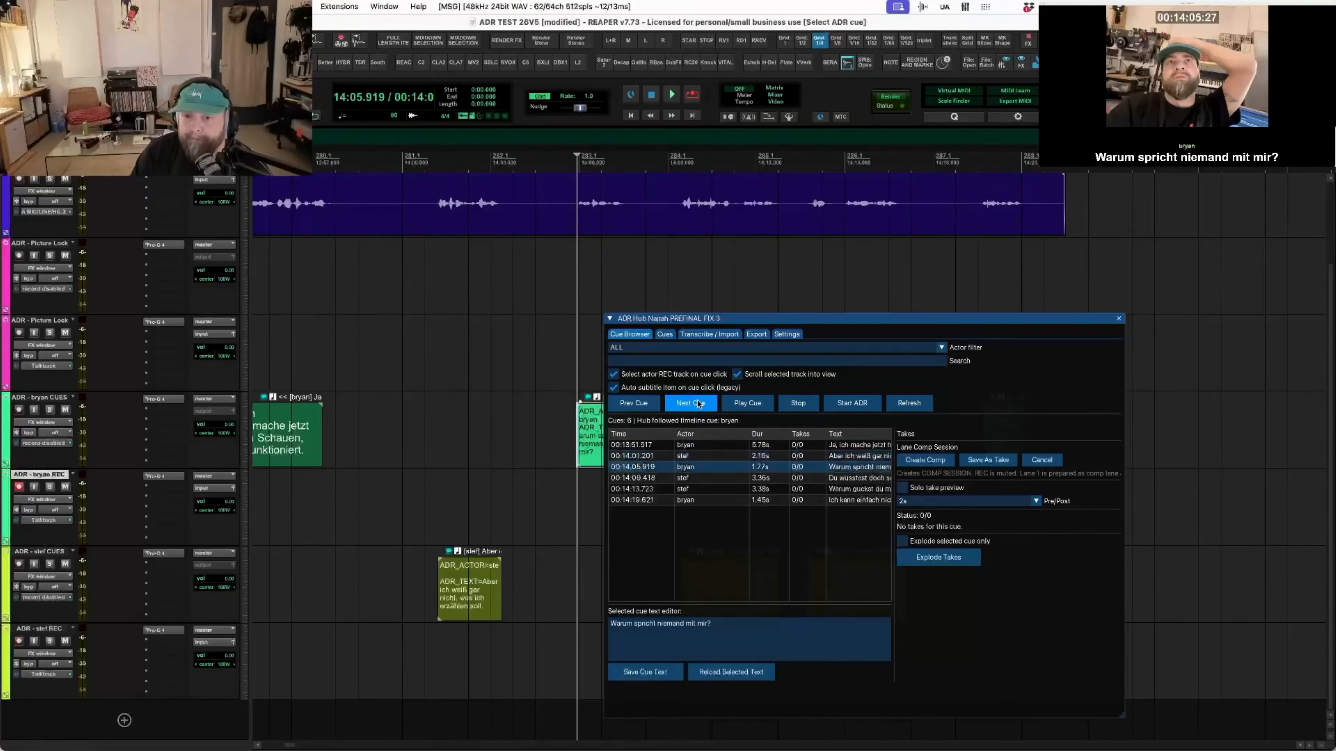
pyautogui.click(699, 405)
pyautogui.click(754, 404)
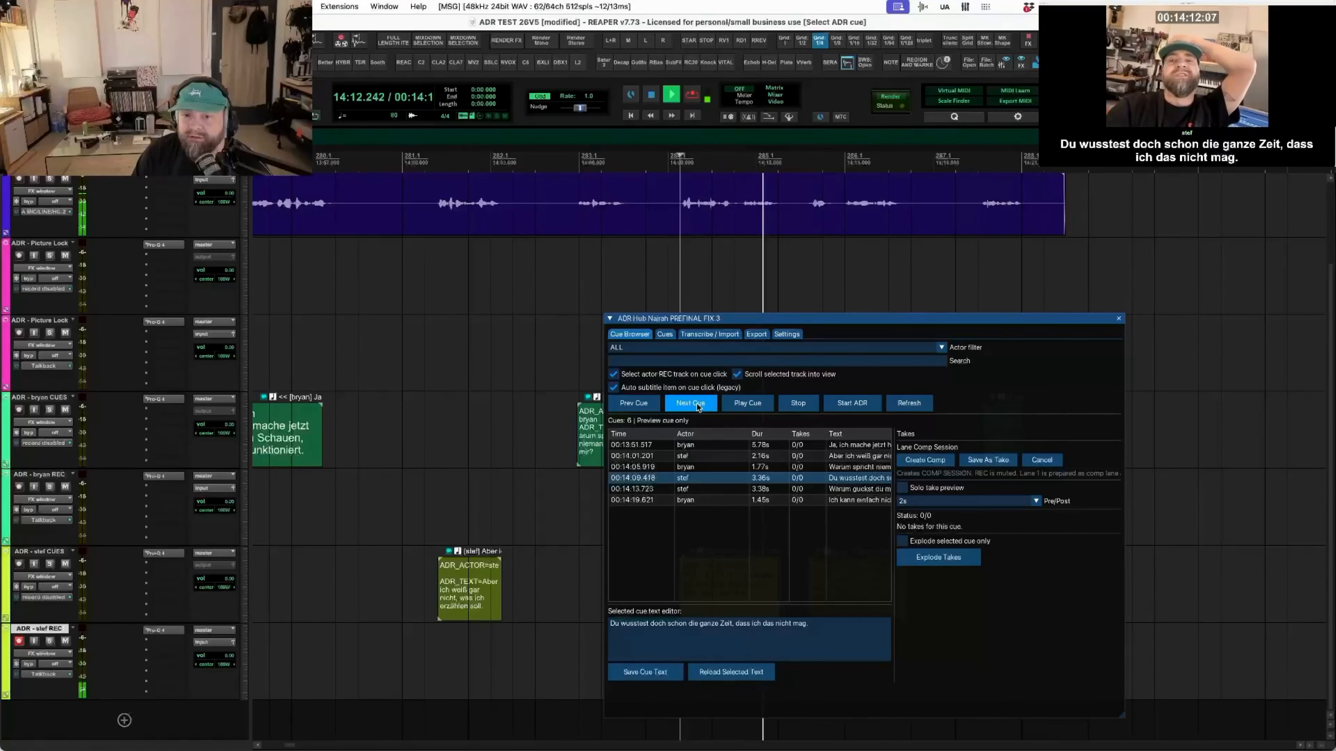
pyautogui.click(737, 405)
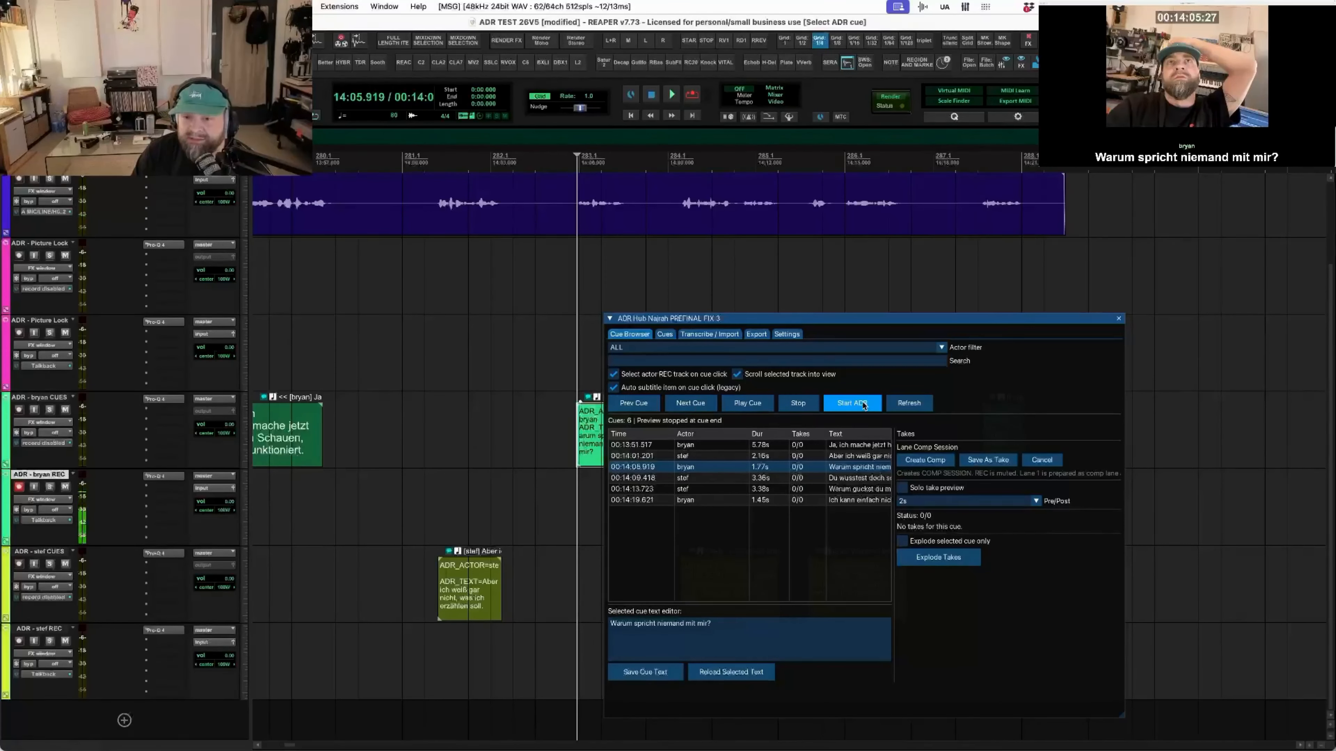
# - Expand the Record / ADR Controls in the settings and review the count-in, blip, overlay and monitoring options
pyautogui.click(683, 336)
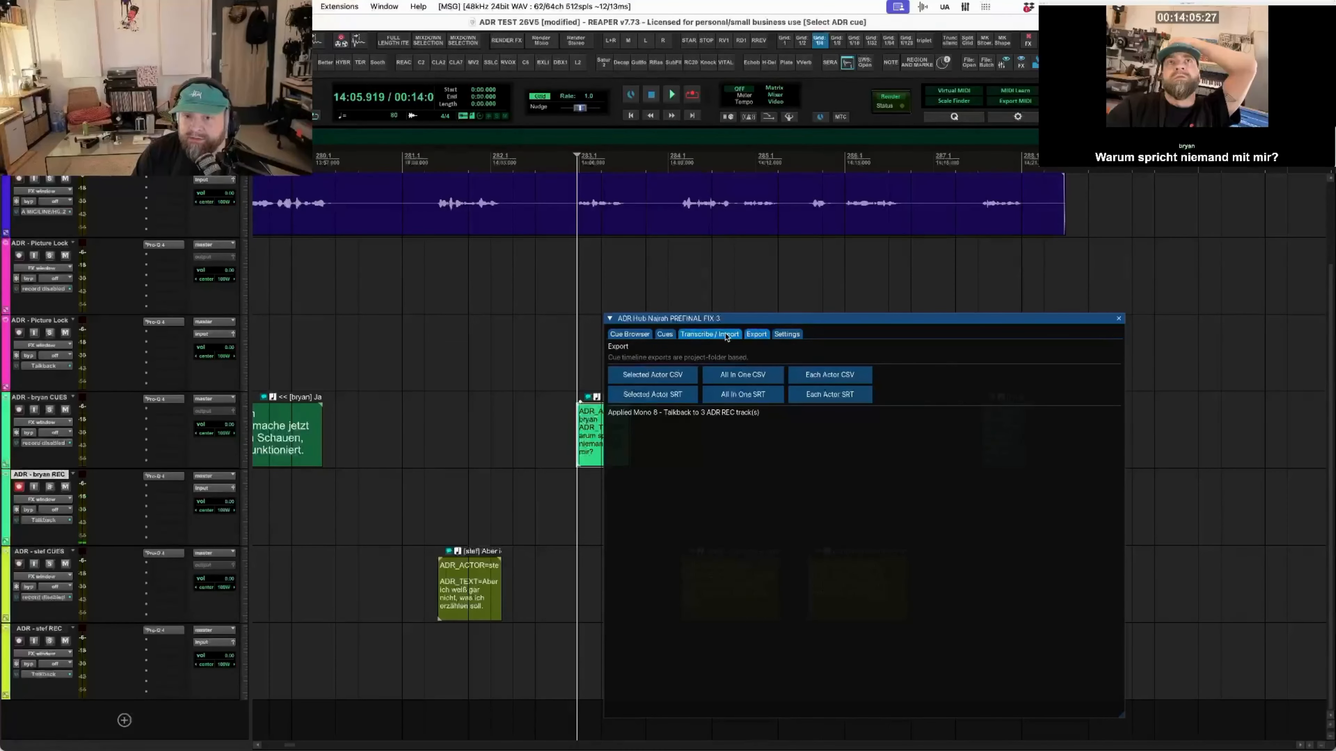
pyautogui.click(634, 335)
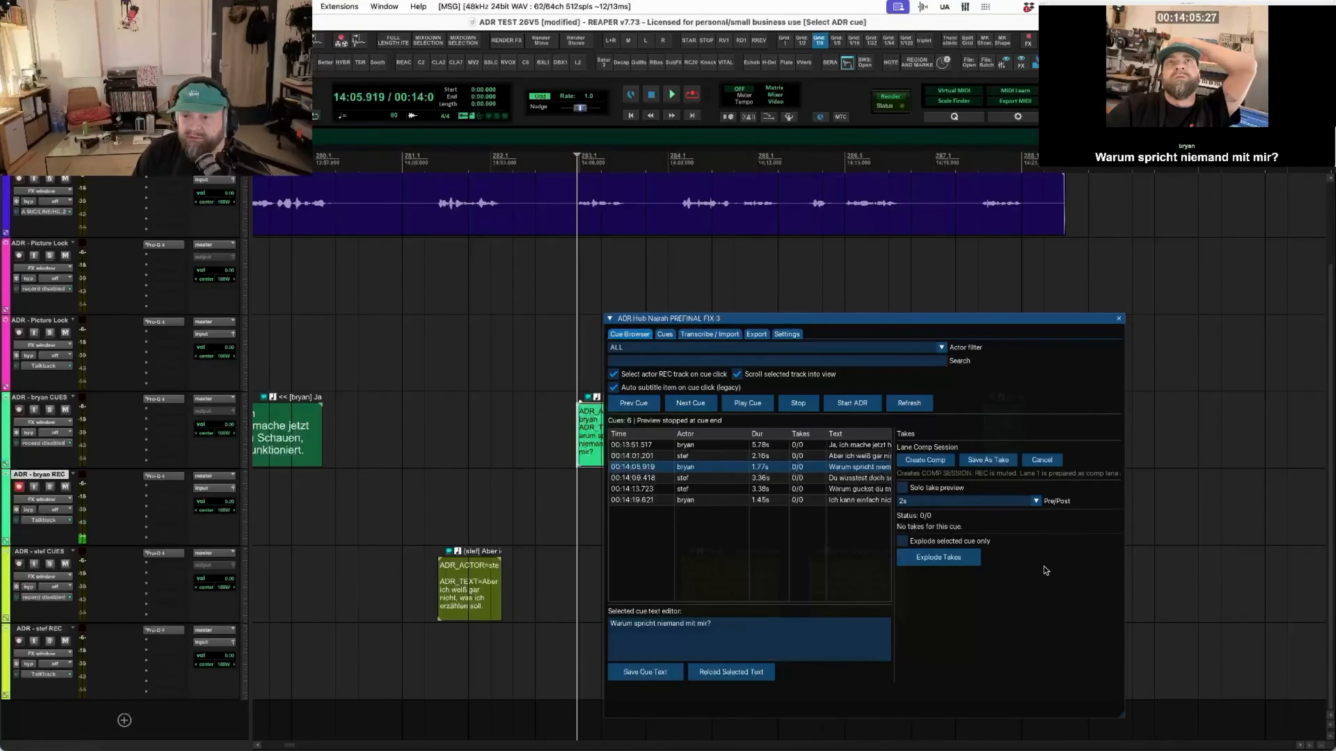
pyautogui.click(787, 334)
pyautogui.click(614, 359)
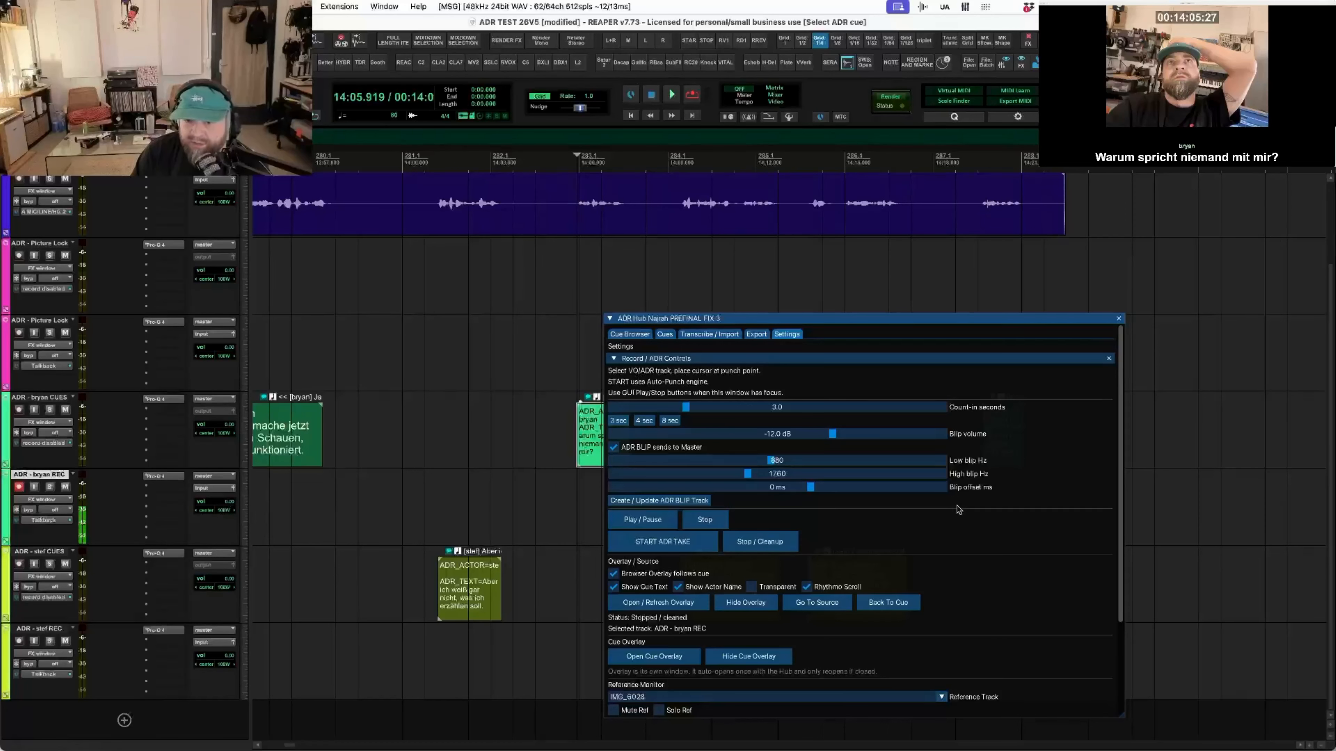
pyautogui.scroll(-1, 959, 509)
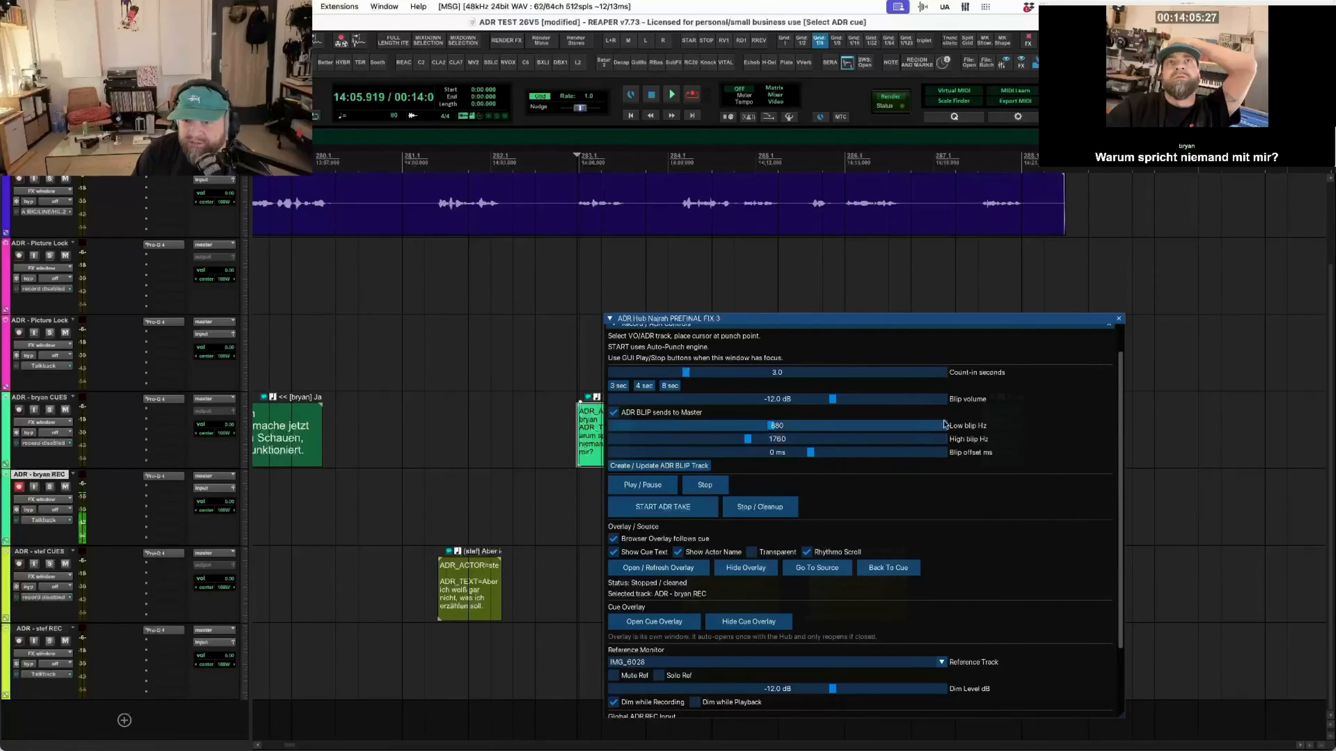
pyautogui.scroll(-3, 1000, 500)
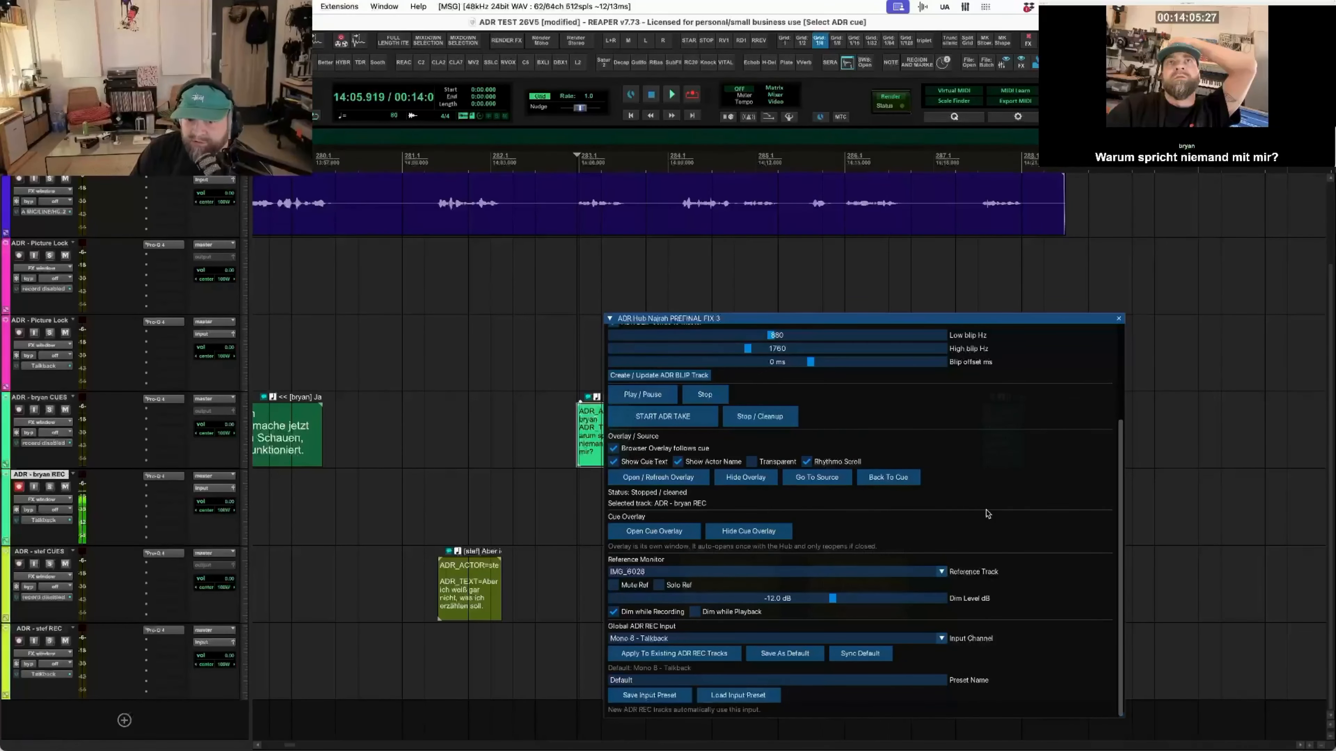
pyautogui.scroll(4, 987, 514)
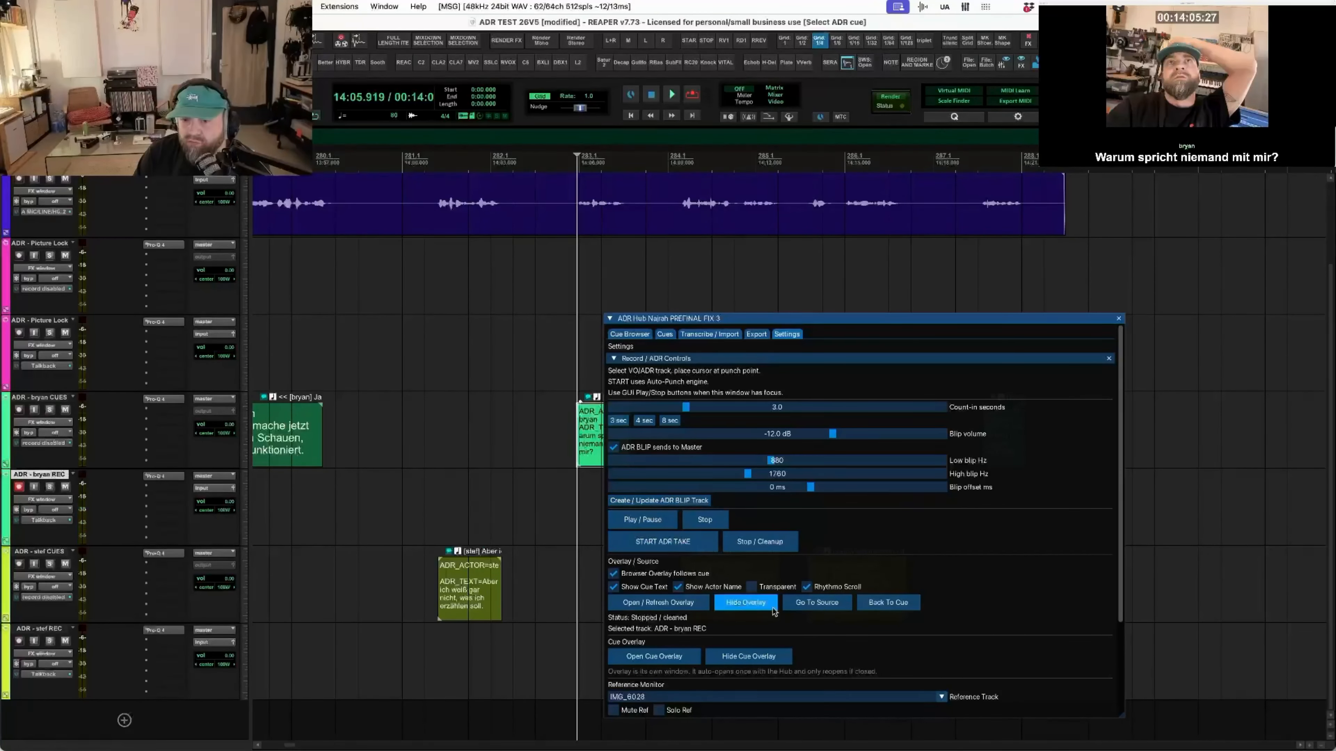
# - Lower the reference monitor's dim level to about -20.4 dB
pyautogui.scroll(-4, 1030, 602)
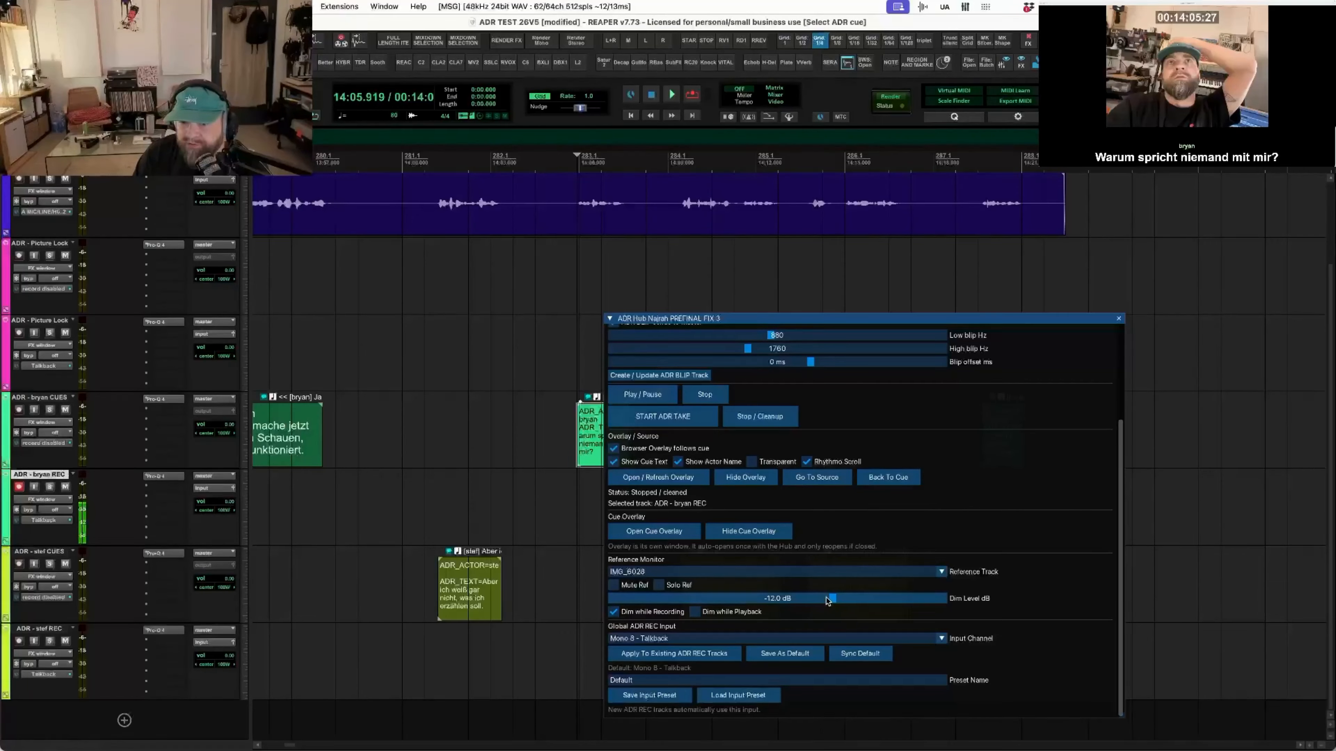
pyautogui.moveTo(830, 599); pyautogui.dragTo(739, 599)
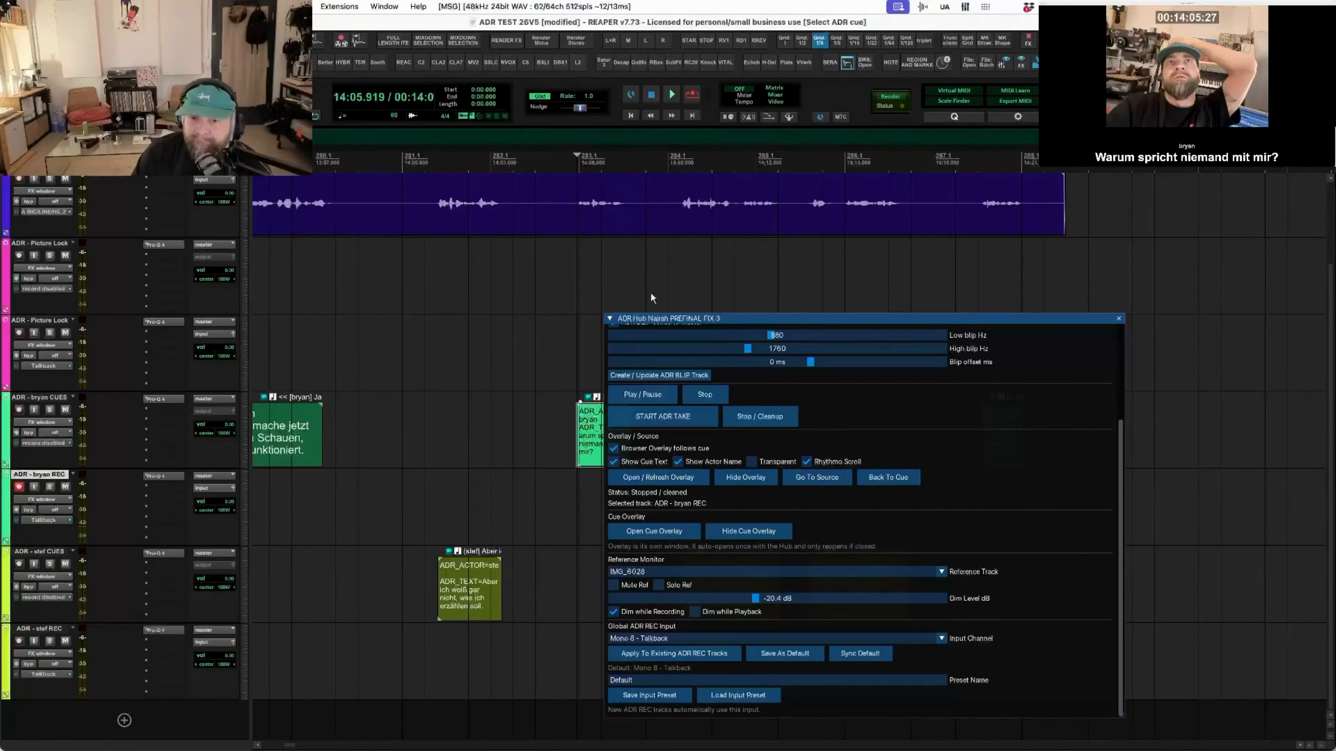
pyautogui.scroll(5, 669, 363)
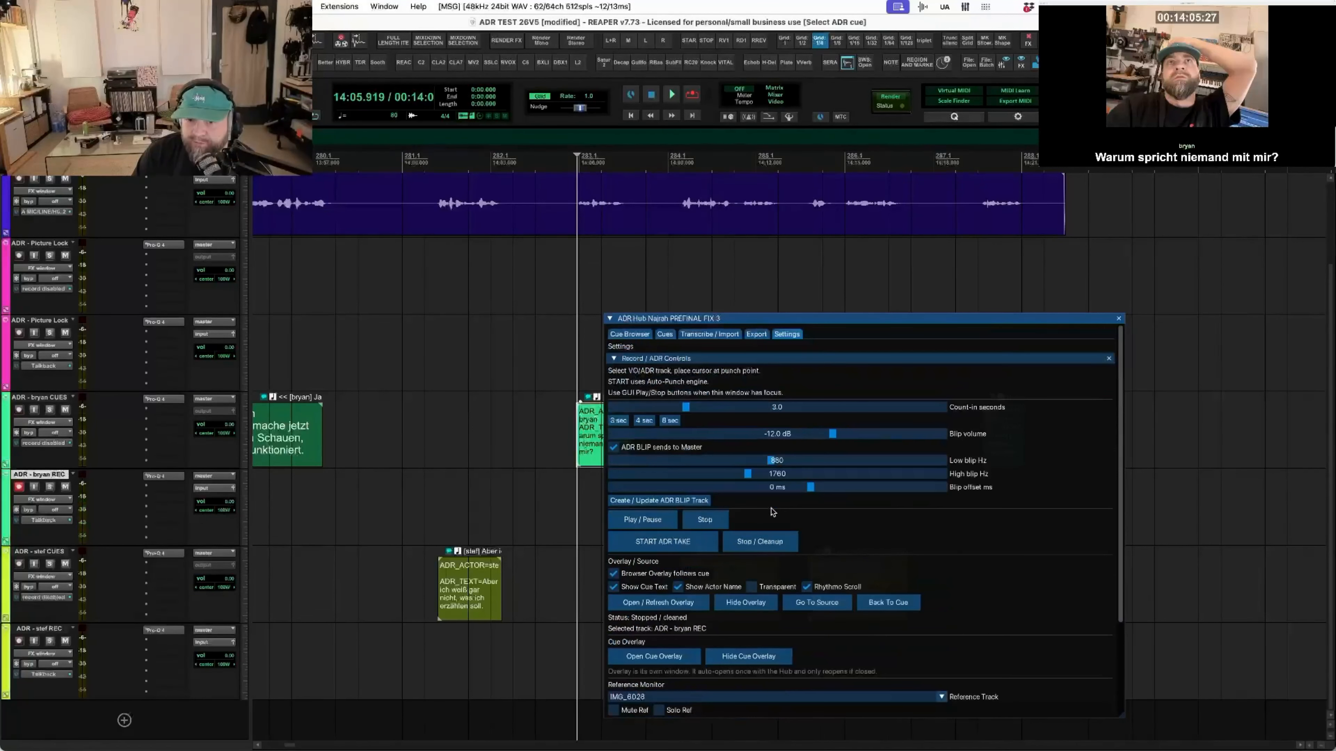
# - Play the 14:05.919 cue from the cue browser and record a first ADR take for it
pyautogui.click(646, 335)
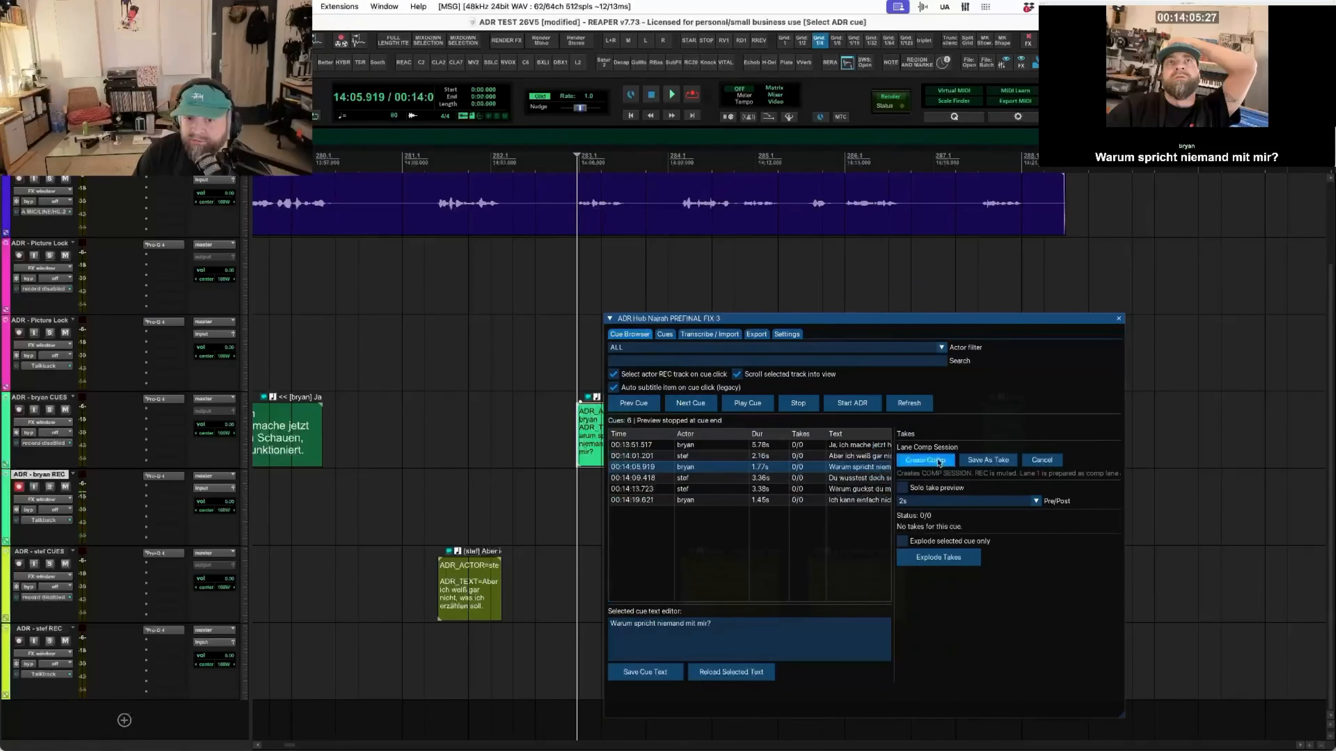
pyautogui.click(756, 407)
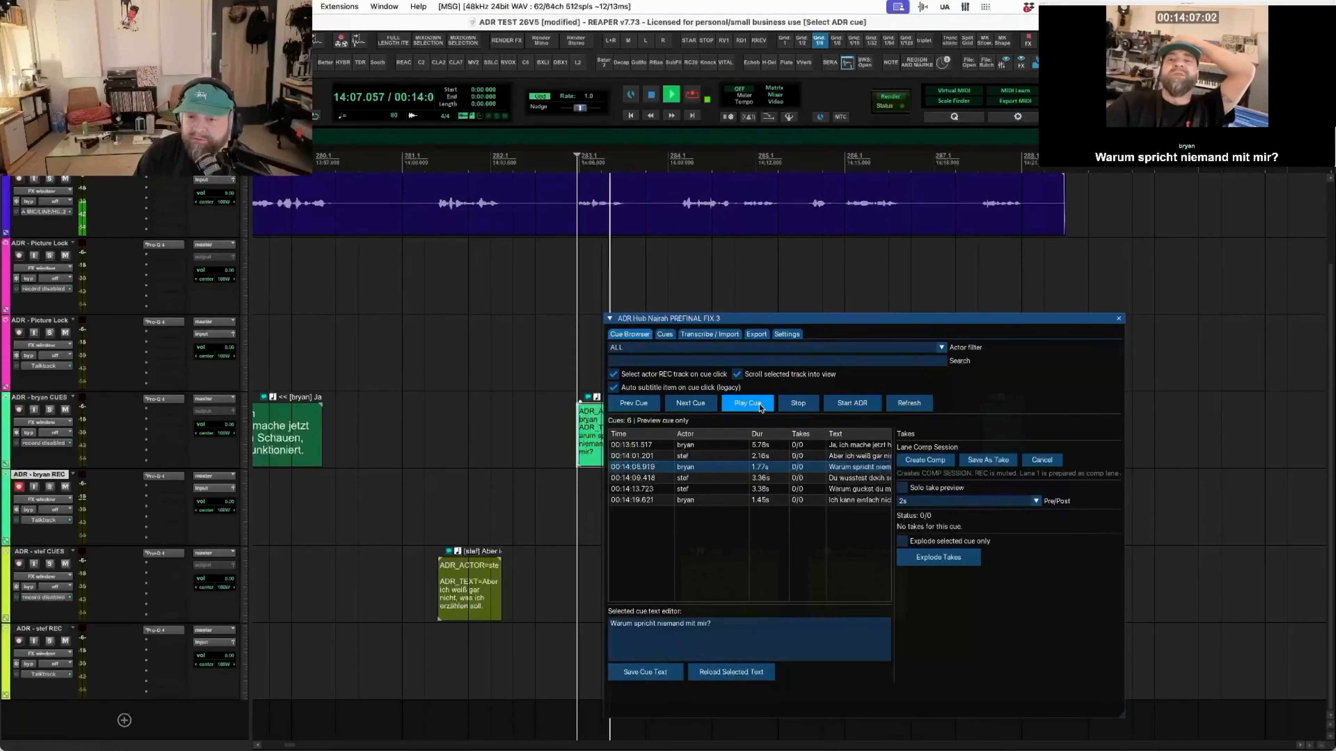
pyautogui.click(851, 404)
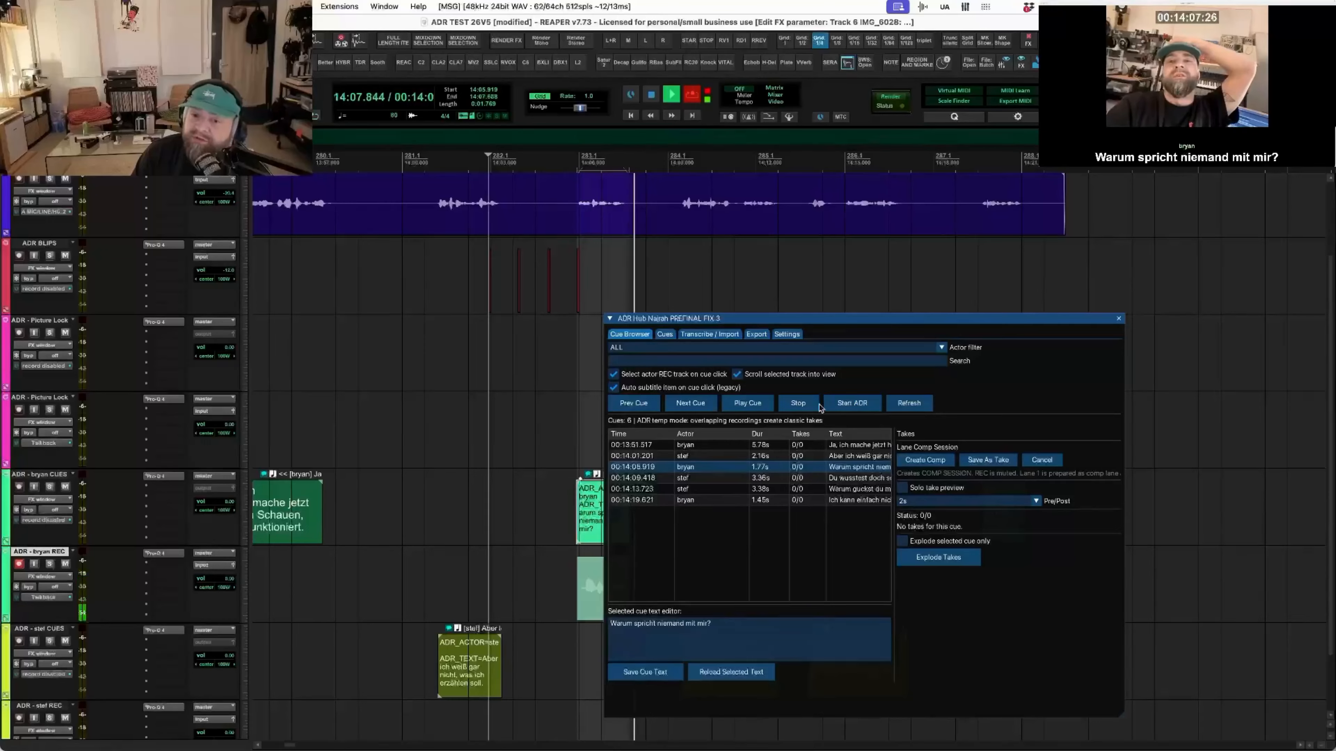
pyautogui.click(799, 404)
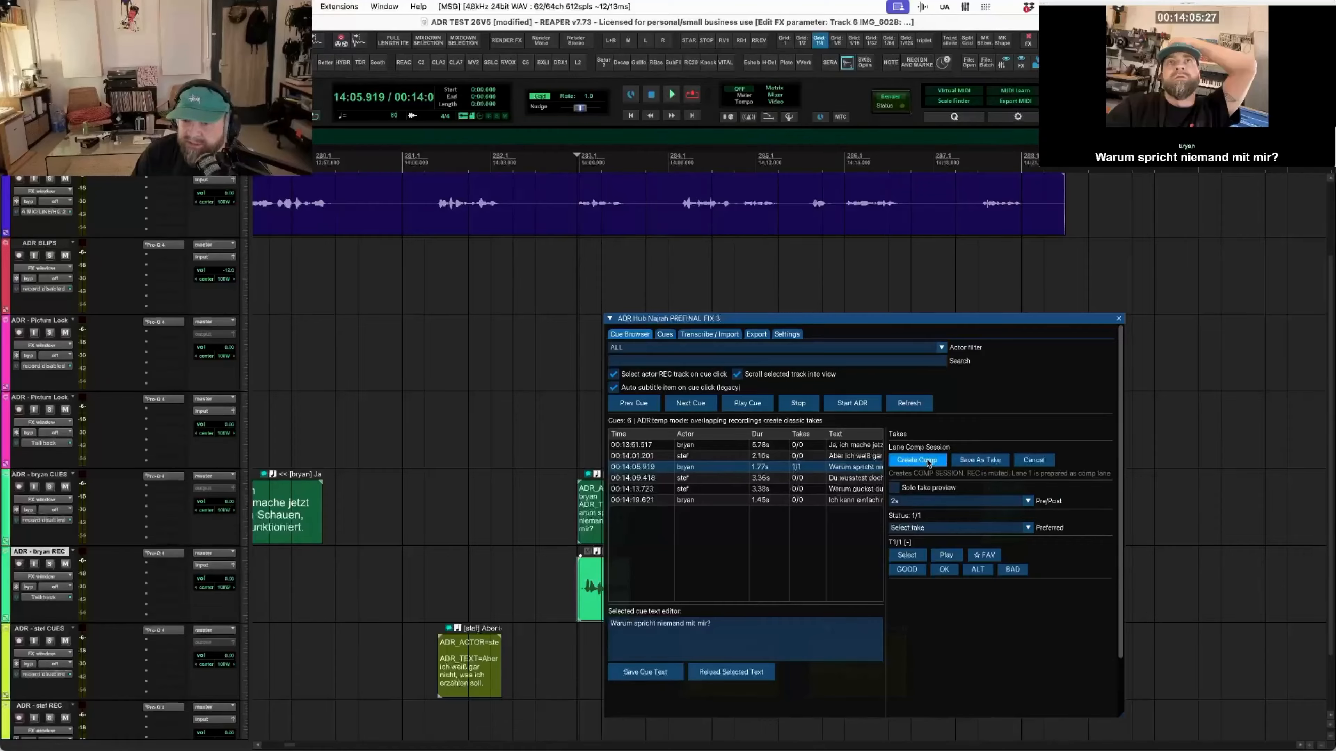
# - Play back the first take and set the take preview's Pre/Post range to Cue only
pyautogui.click(951, 556)
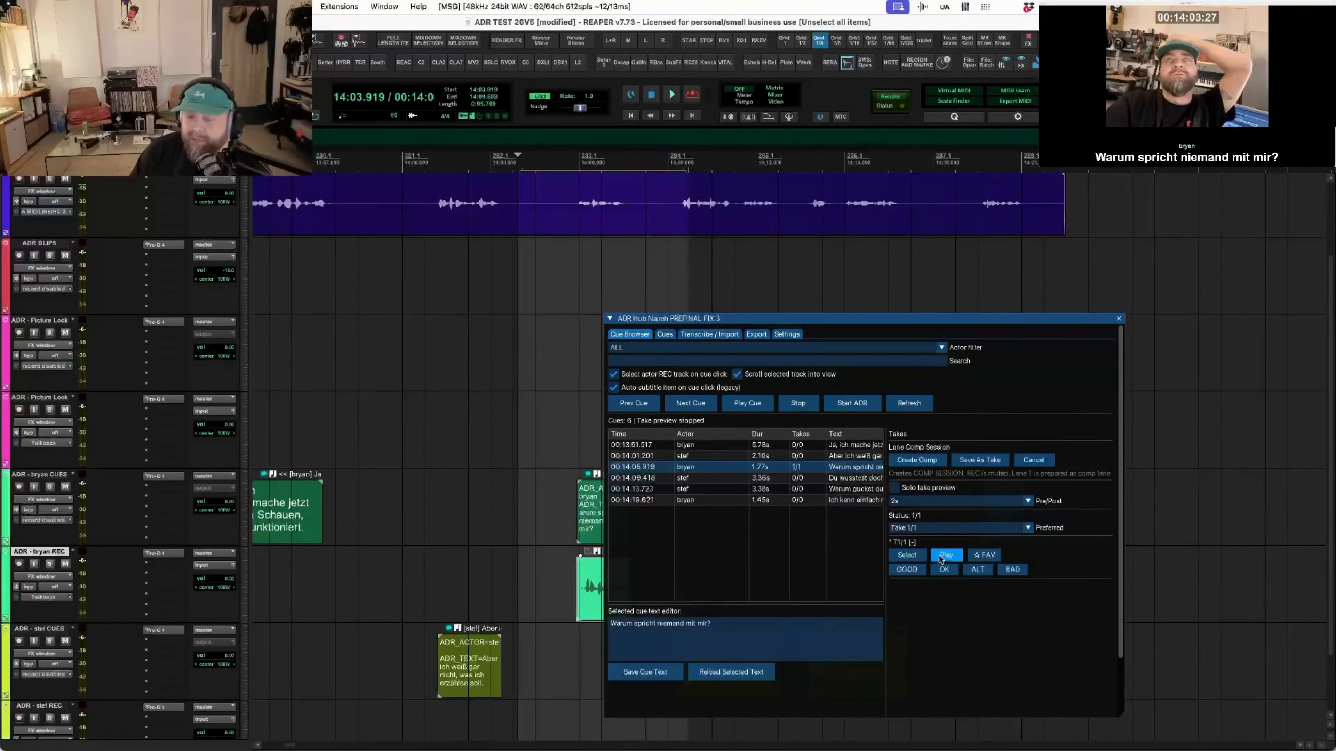
pyautogui.click(1028, 503)
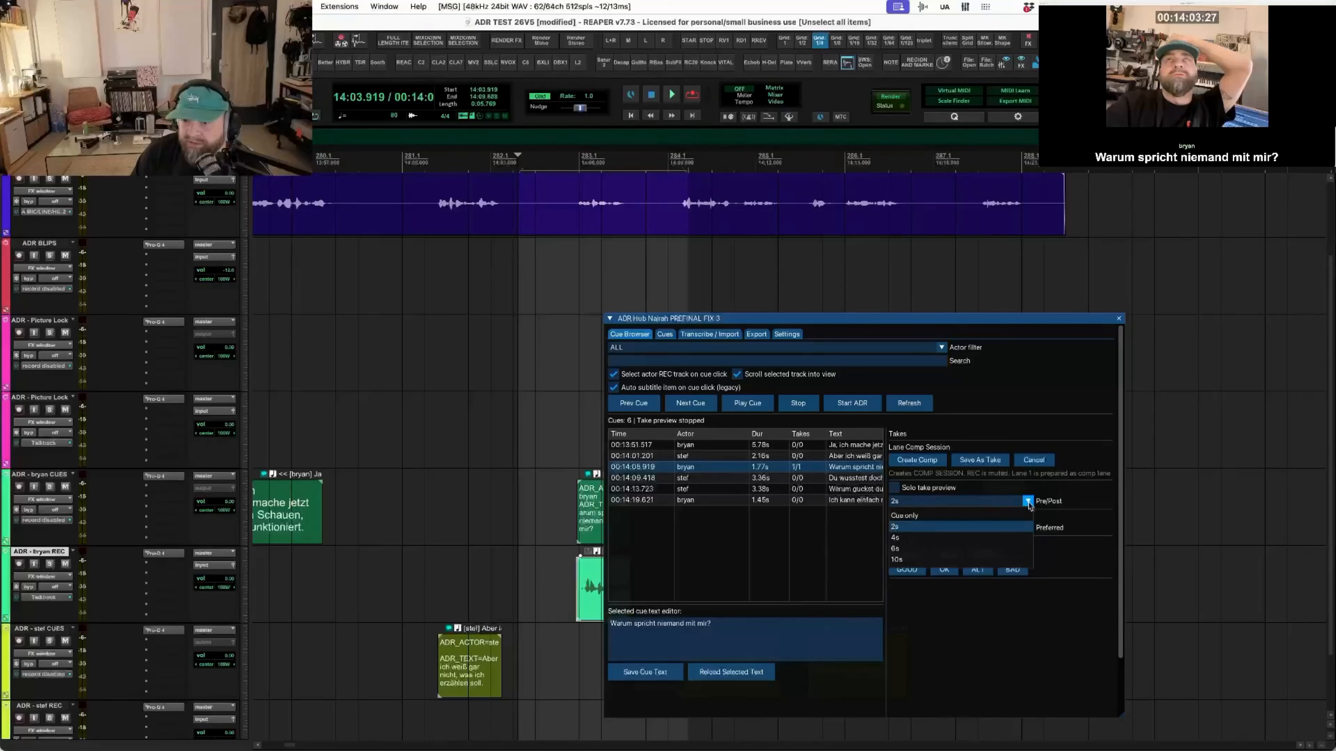
pyautogui.click(995, 518)
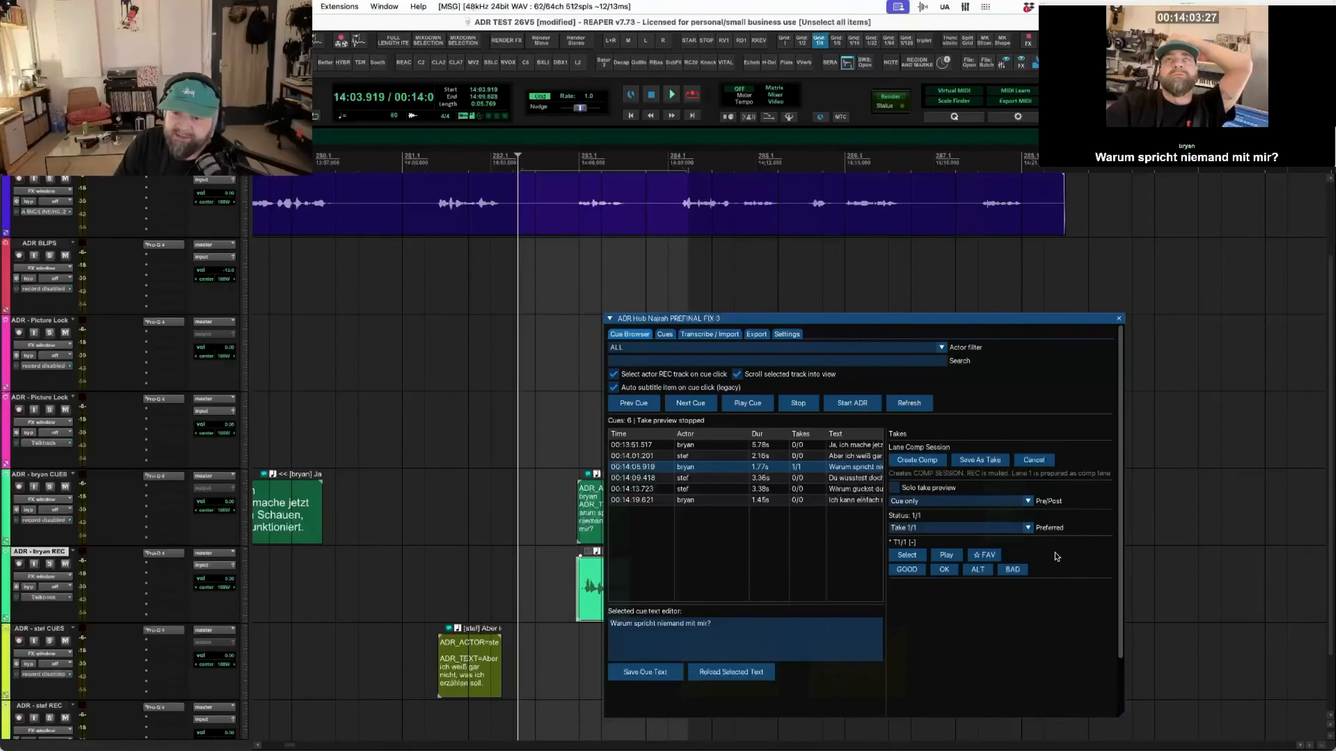
# - Rate the first take as BAD and record a second ADR take of the same cue
pyautogui.click(1012, 570)
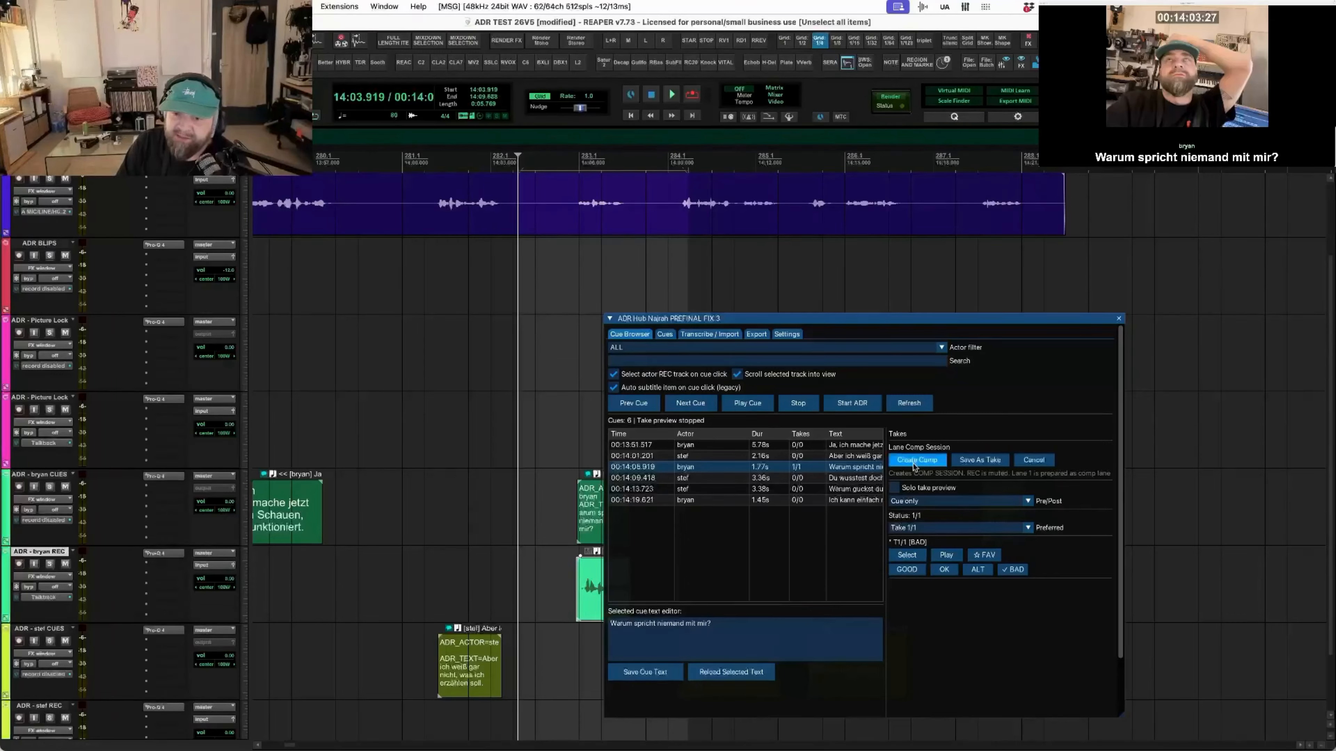
pyautogui.click(863, 404)
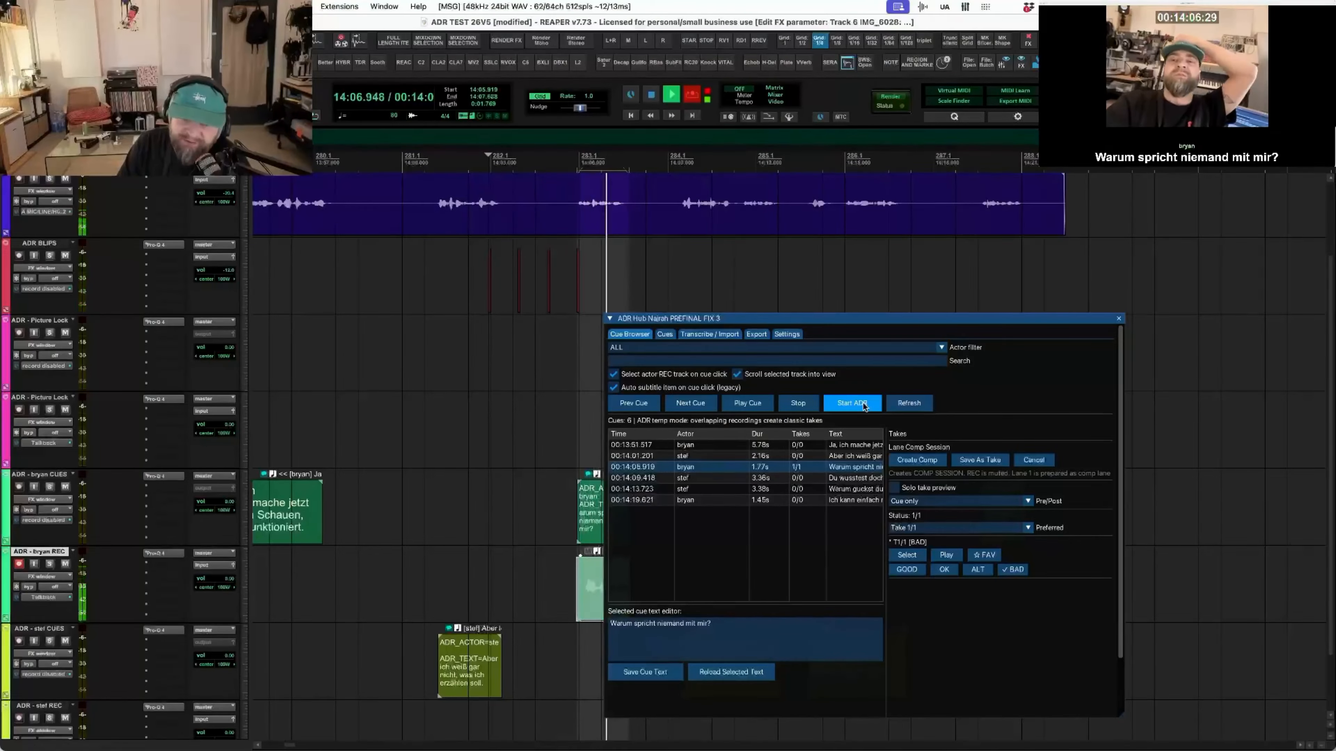
pyautogui.click(800, 403)
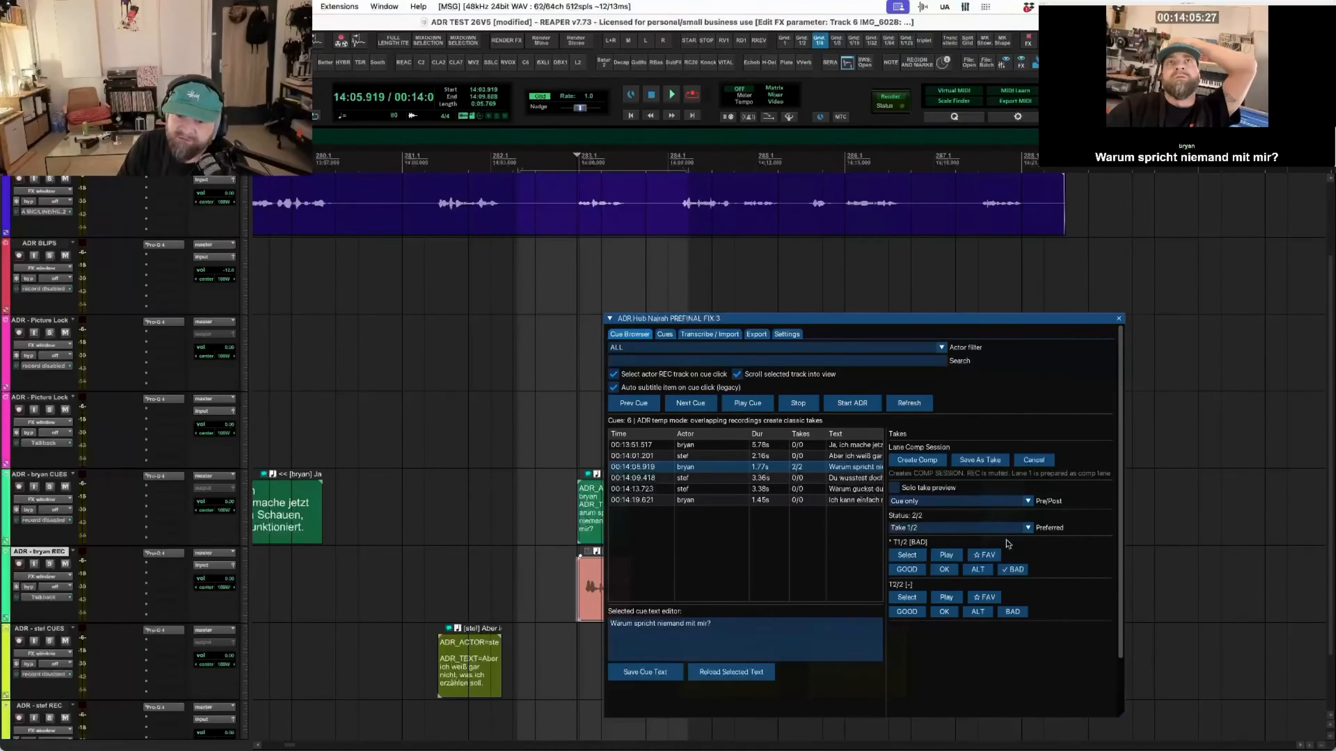
# - Rate the second take as OK and record a third ADR take of the same cue
pyautogui.click(944, 612)
pyautogui.click(852, 404)
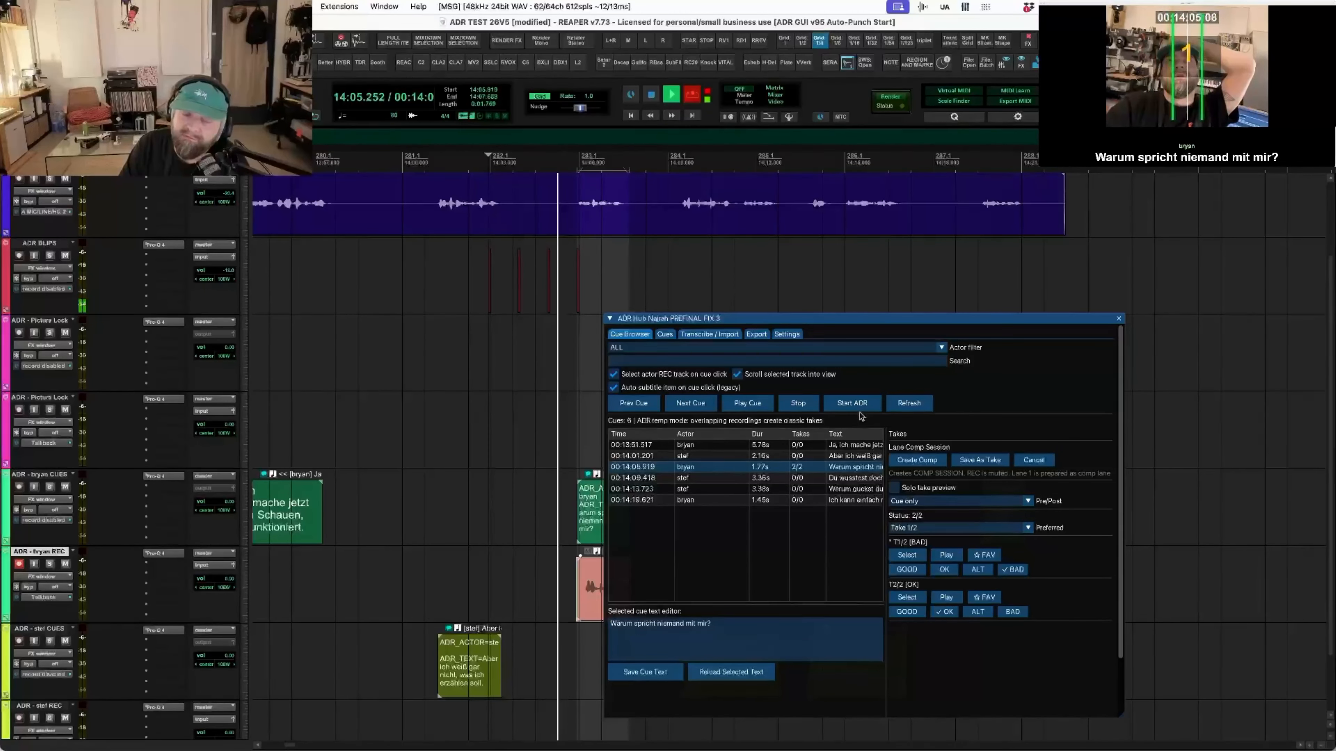
pyautogui.click(807, 407)
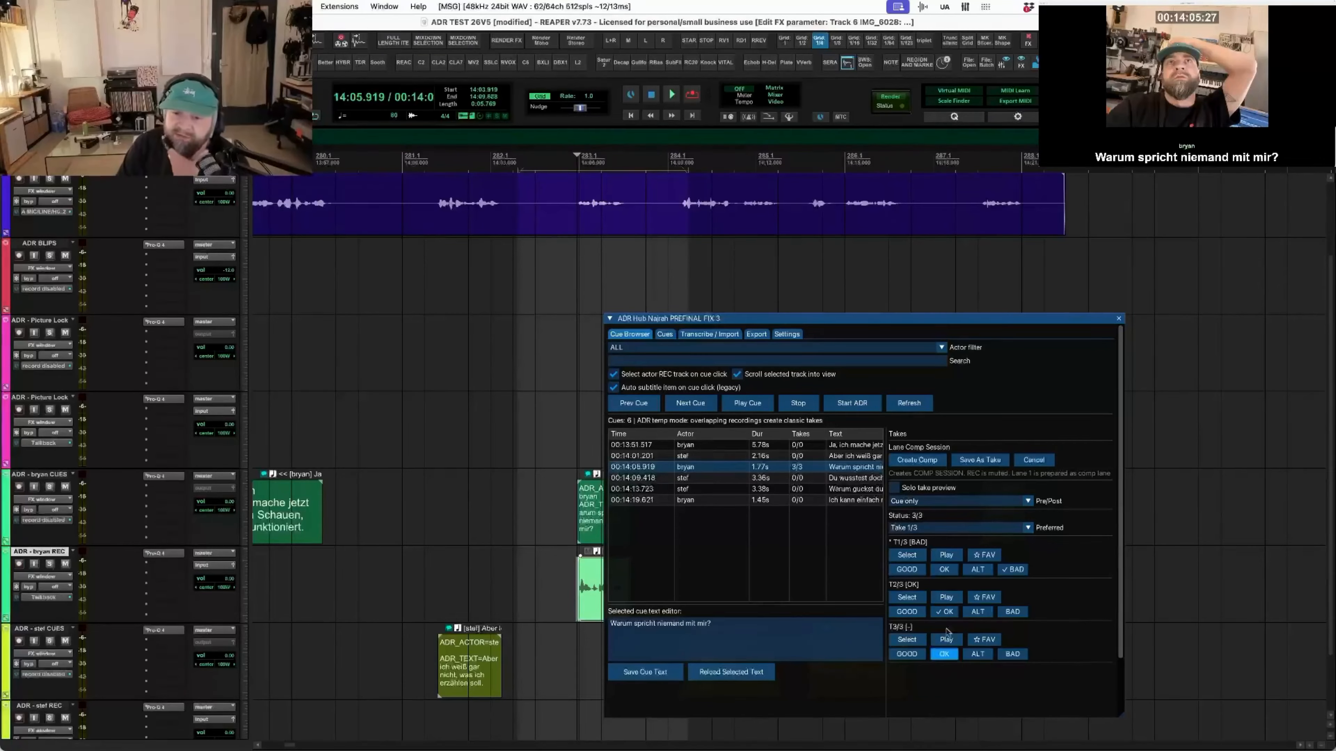
# - Play the third take, and audition the third and second takes with solo take preview enabled
pyautogui.scroll(-3, 1014, 581)
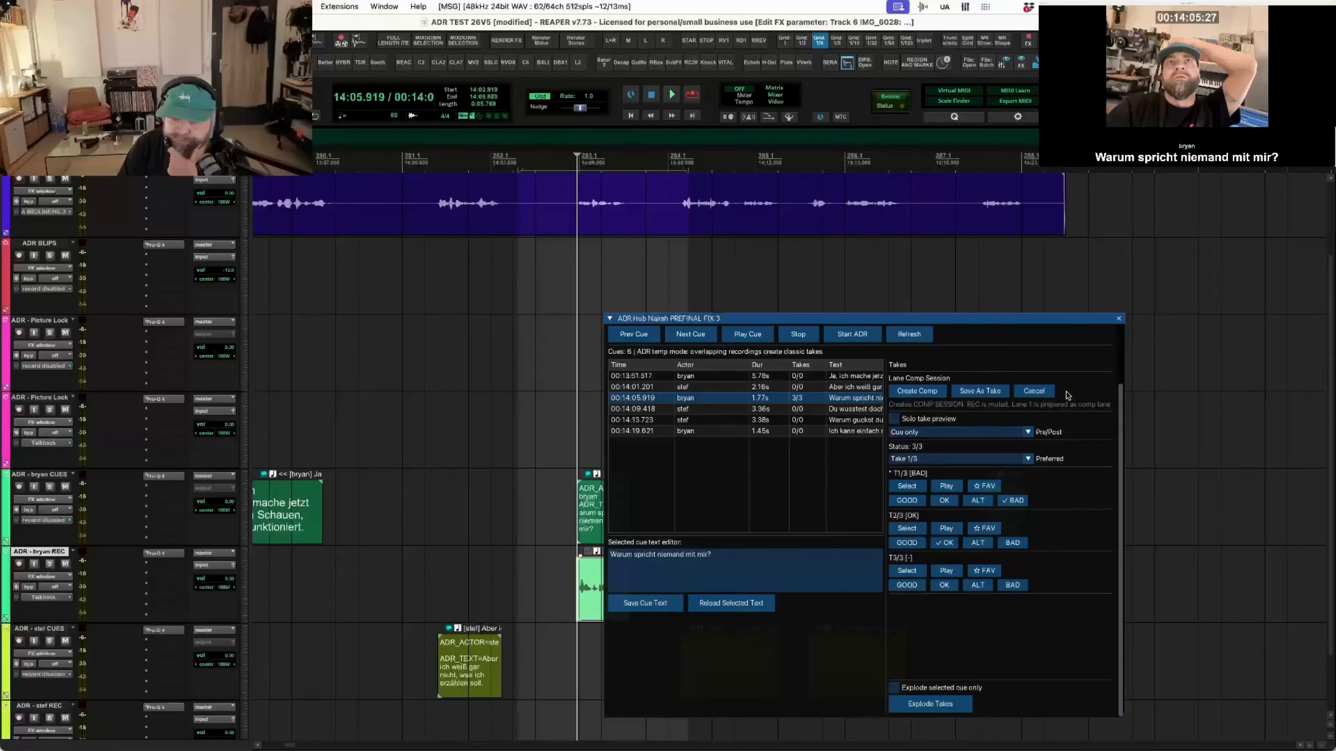
pyautogui.click(948, 570)
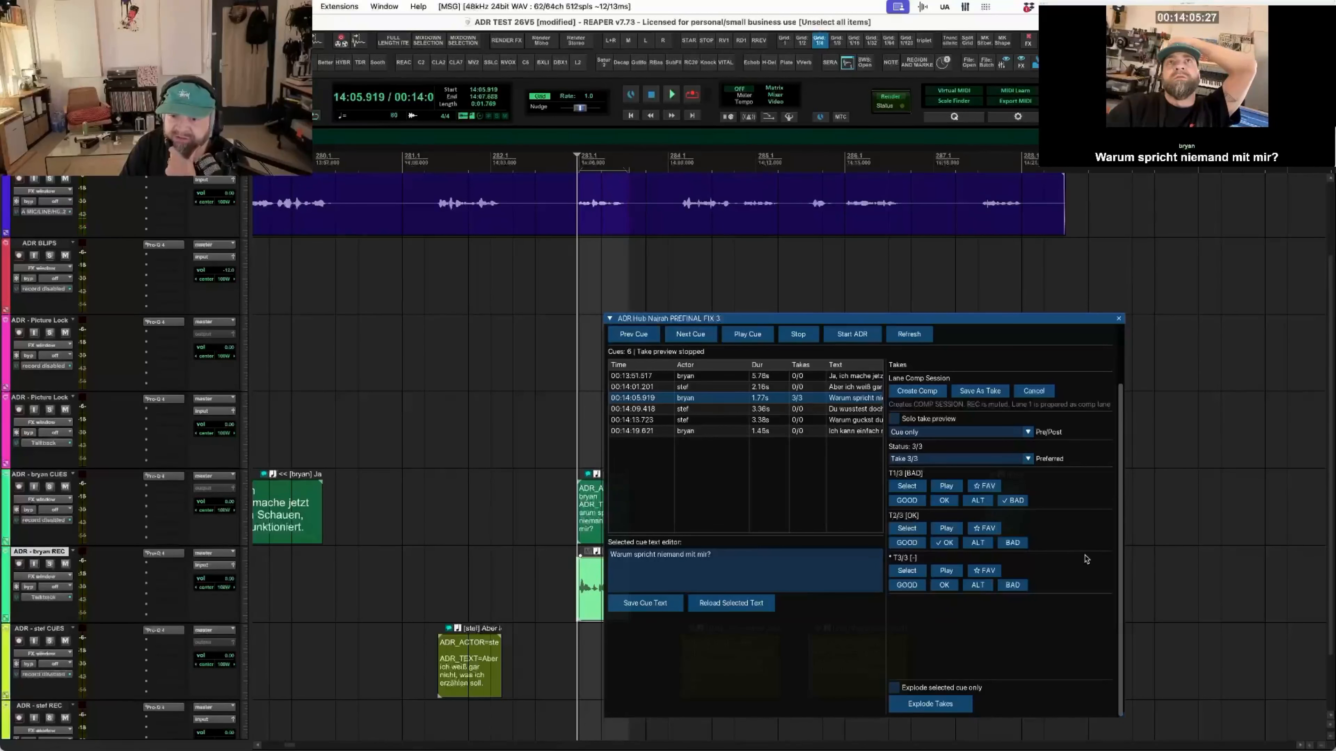
pyautogui.scroll(3, 1087, 559)
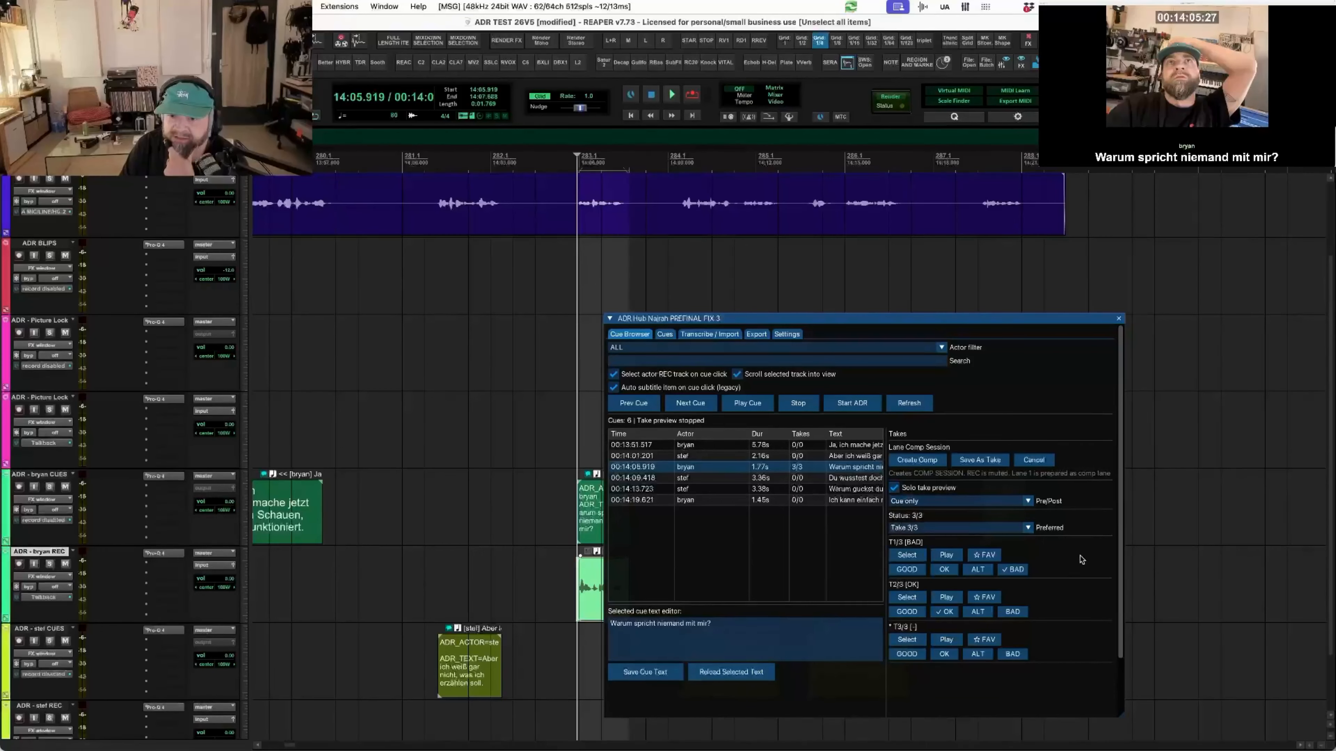
pyautogui.scroll(-3, 1078, 569)
pyautogui.click(947, 571)
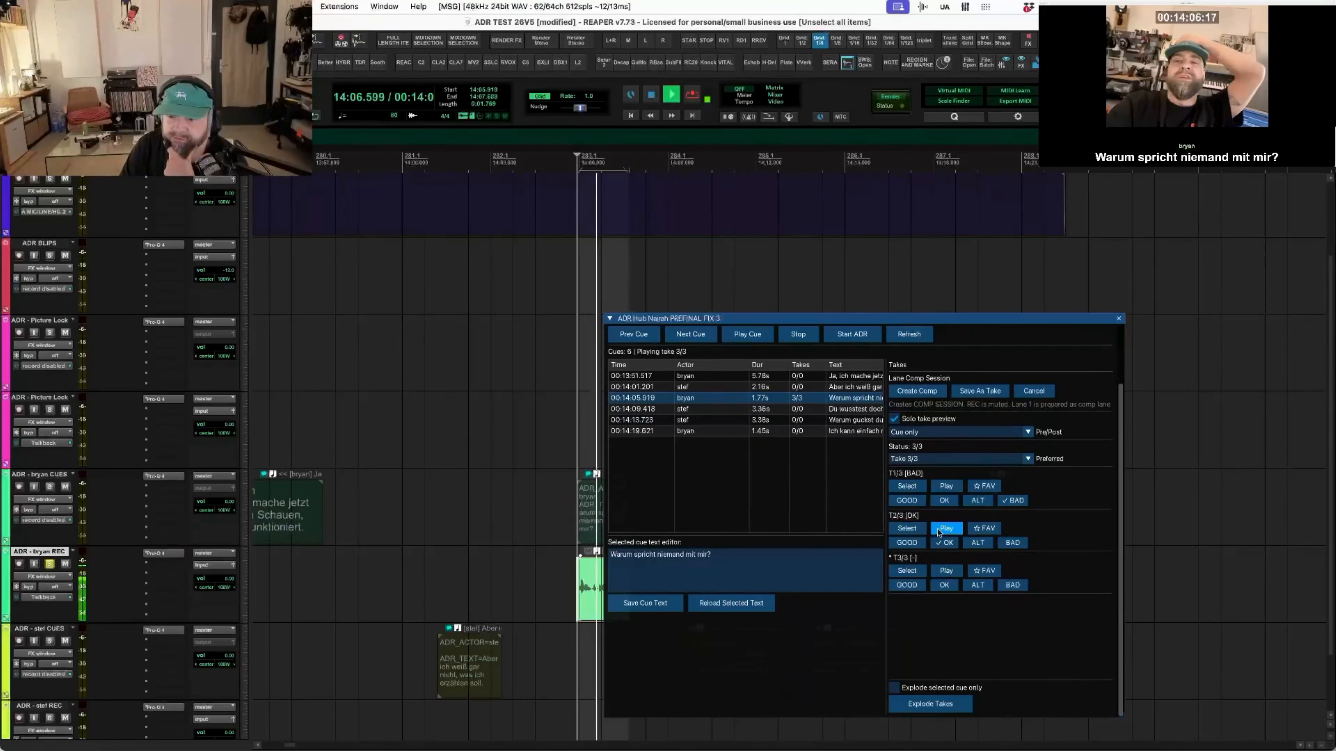
pyautogui.click(947, 529)
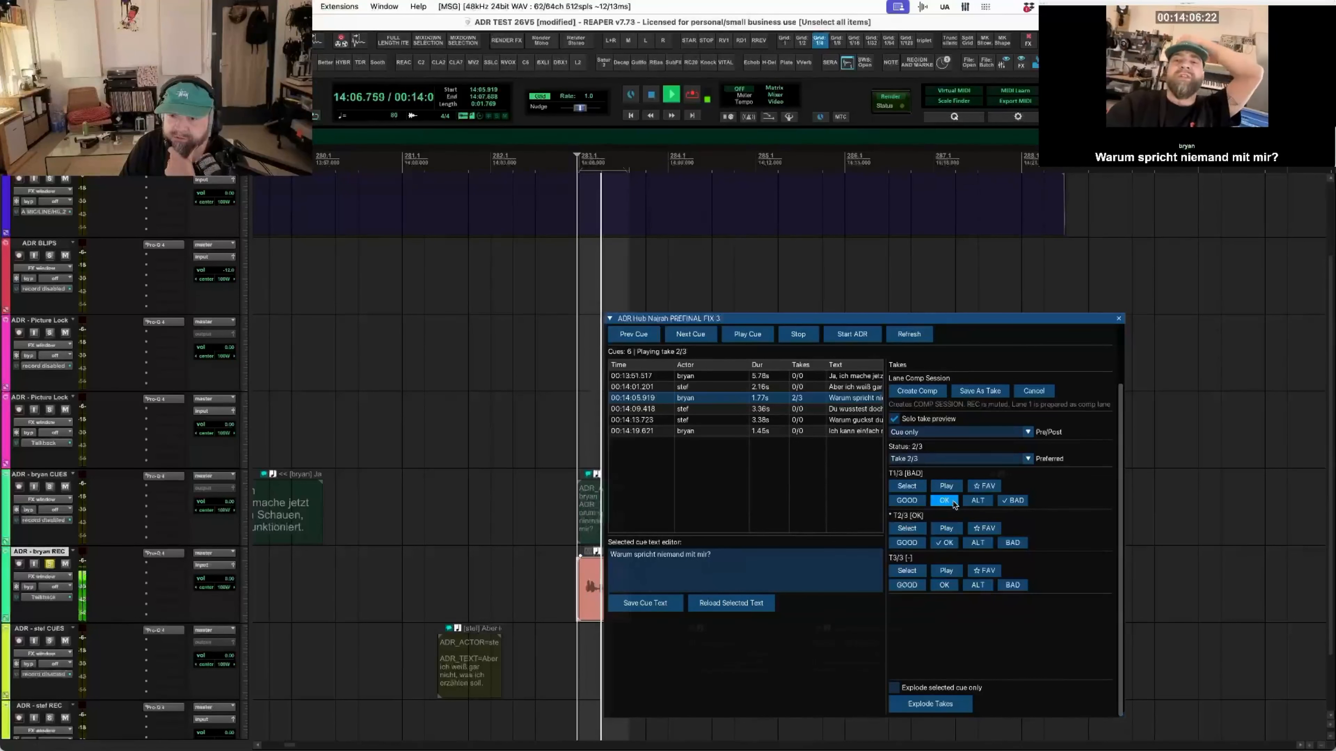
# - Play the first and third takes of the cue, moving the ADR hub window up on the timeline
pyautogui.click(955, 490)
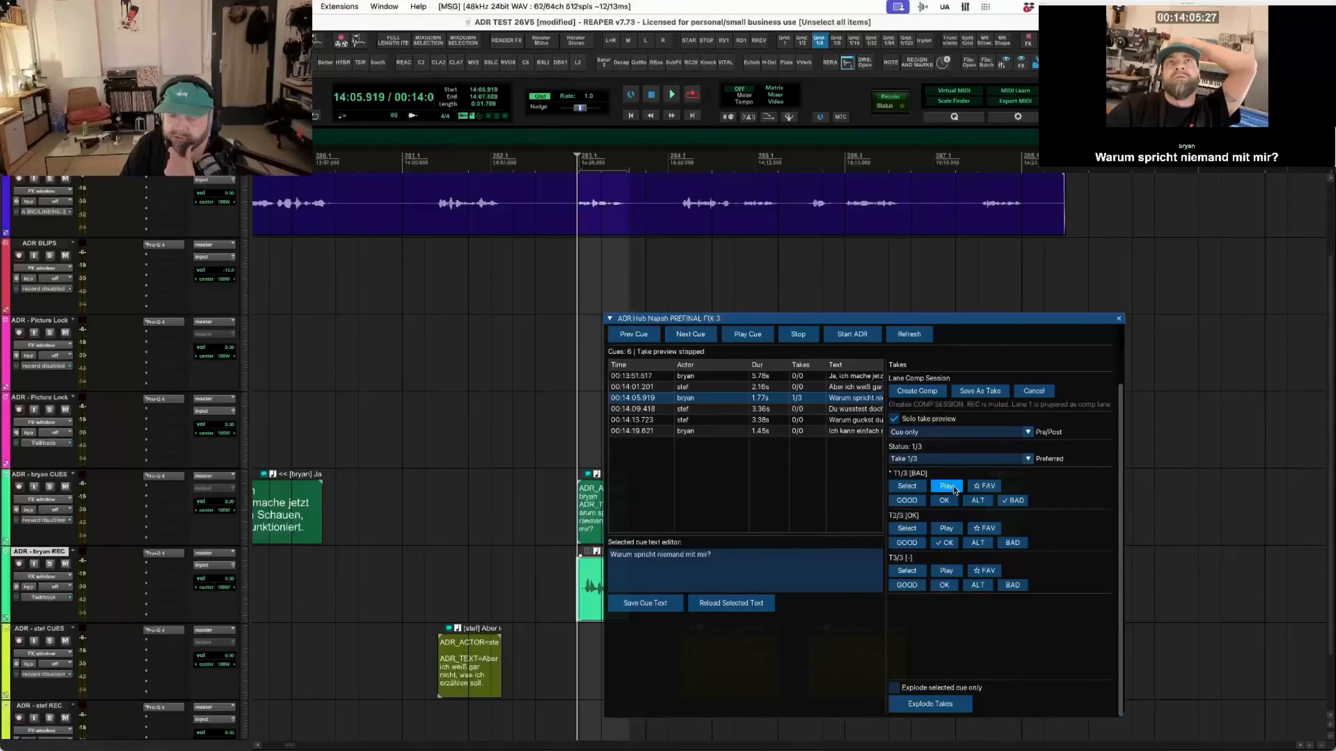
pyautogui.moveTo(815, 320); pyautogui.dragTo(839, 265)
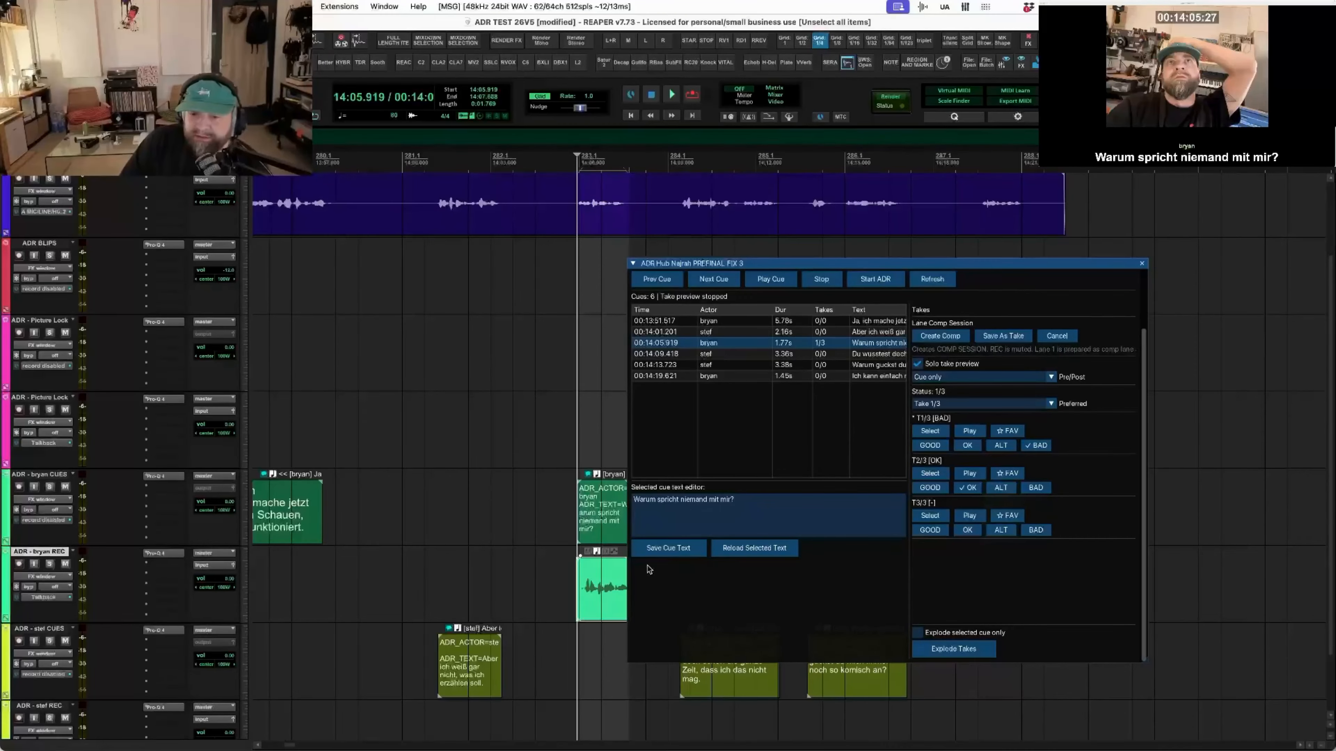
pyautogui.click(970, 515)
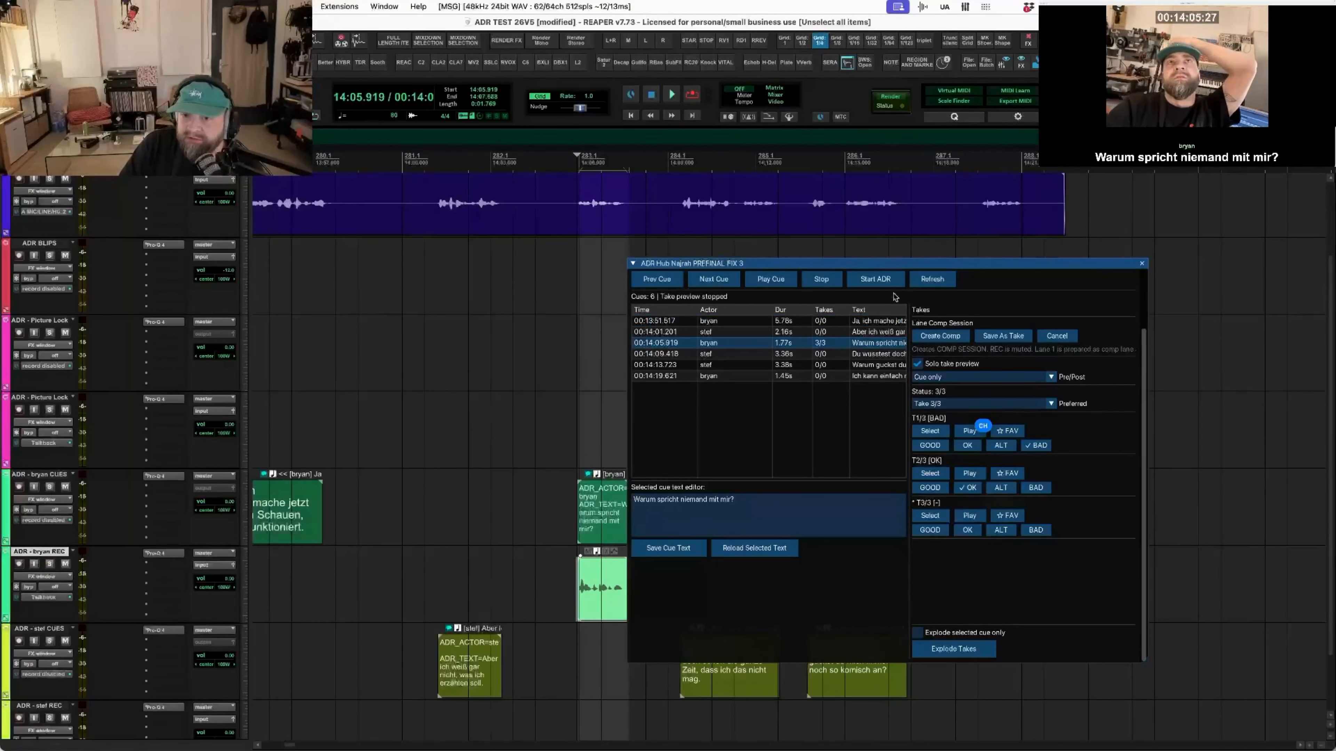
# - Record a fourth ADR take of the same cue, and play back the fourth and third takes
pyautogui.click(873, 281)
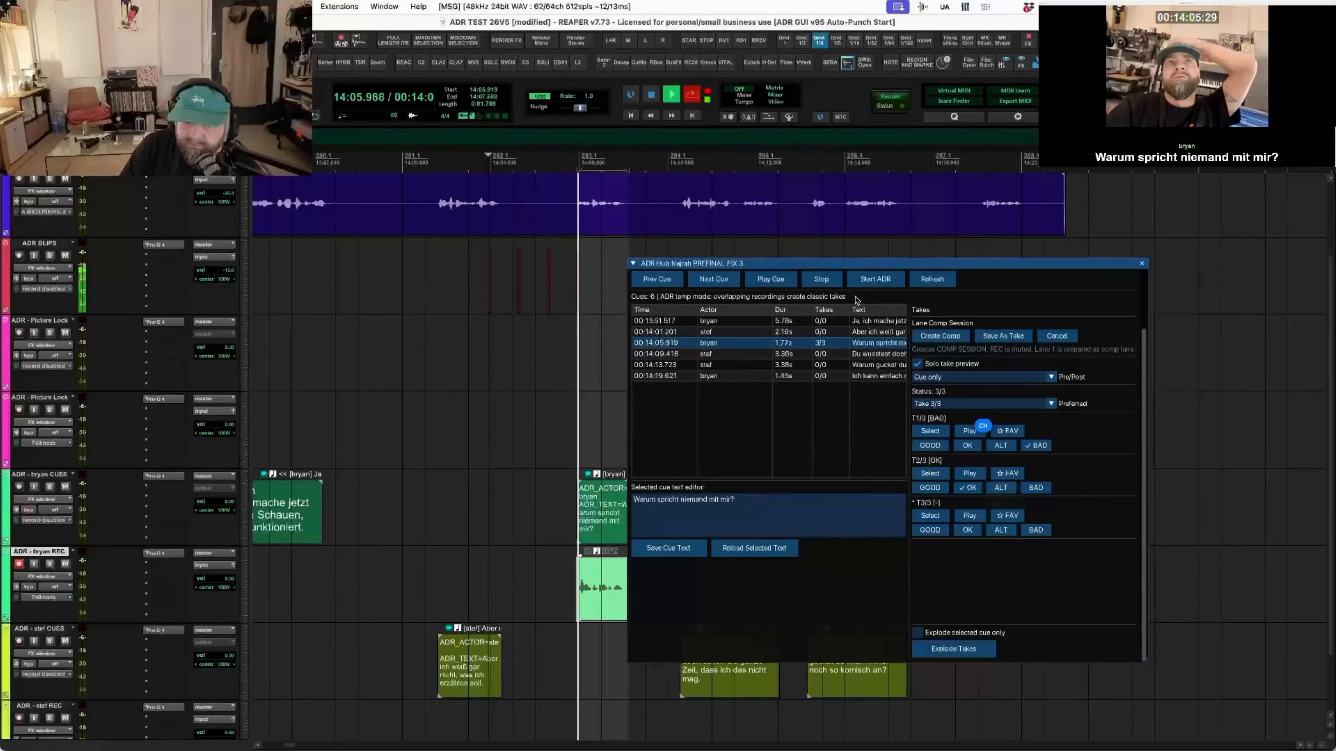
pyautogui.click(823, 281)
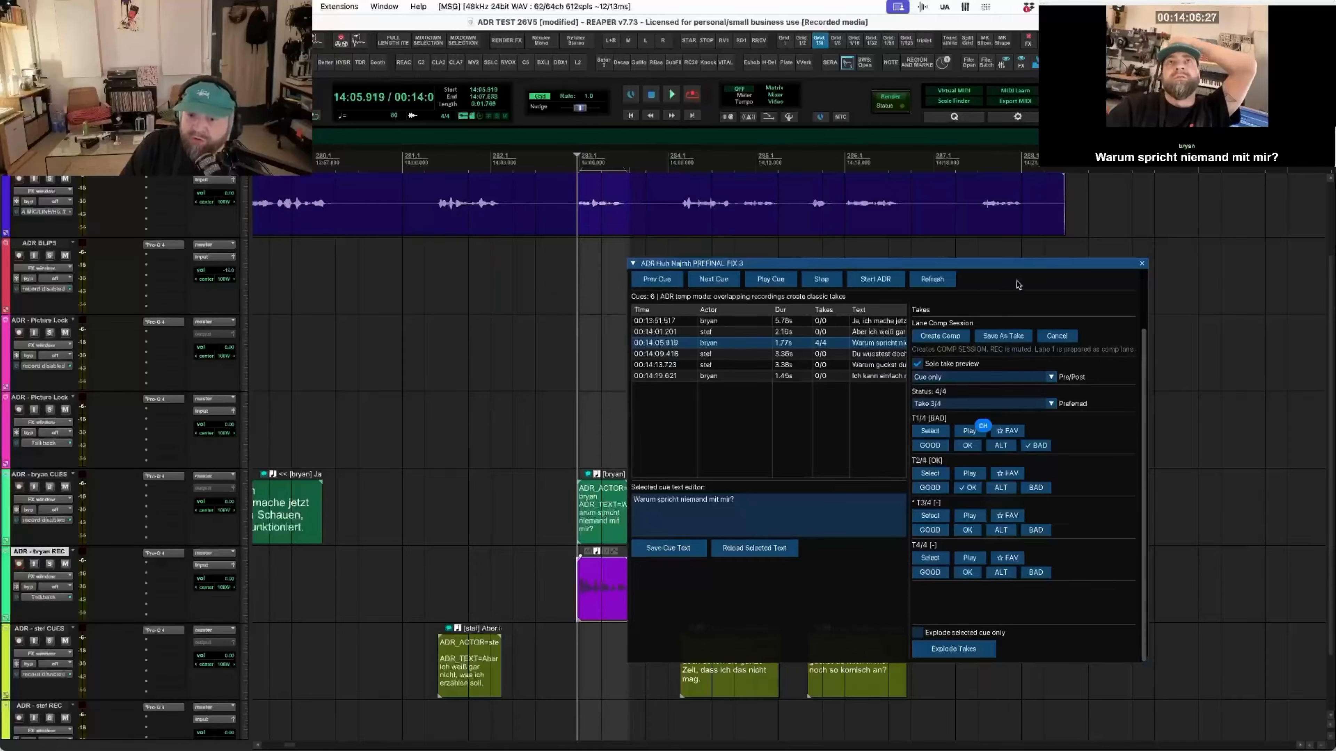
pyautogui.click(980, 559)
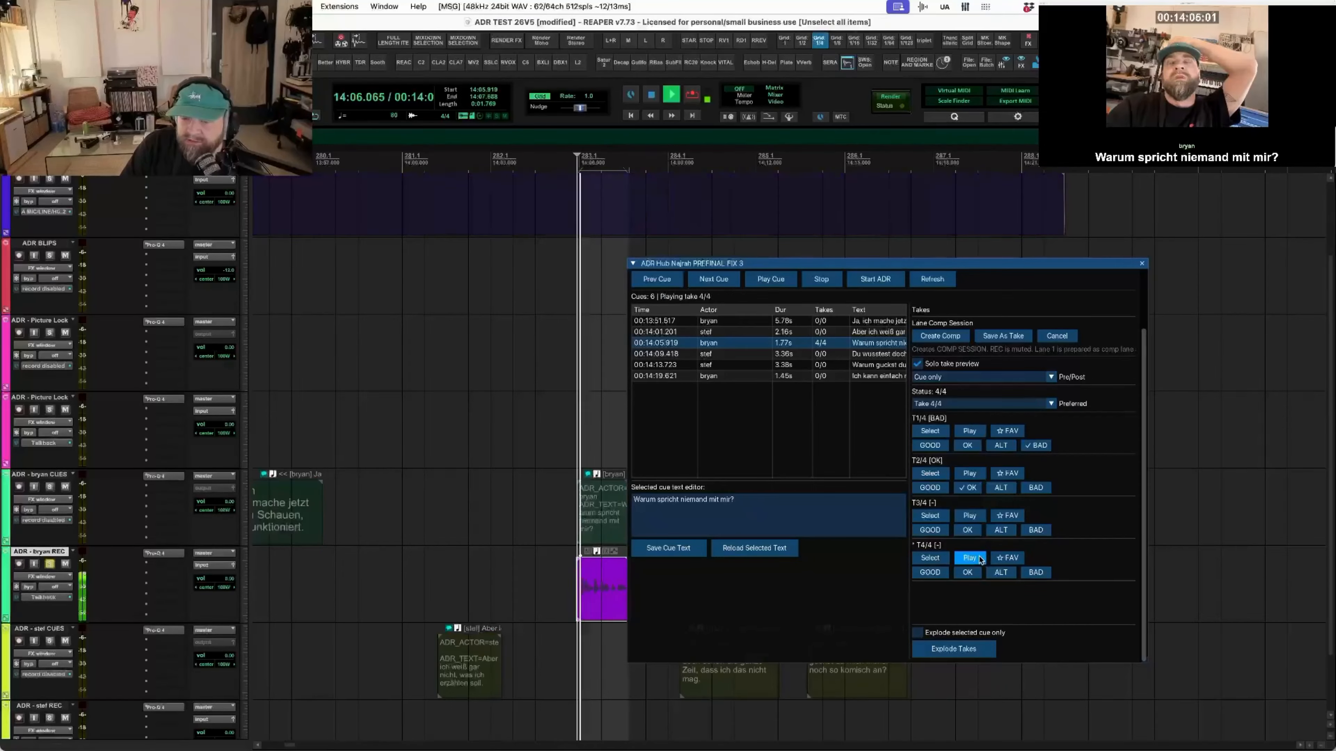
pyautogui.click(971, 515)
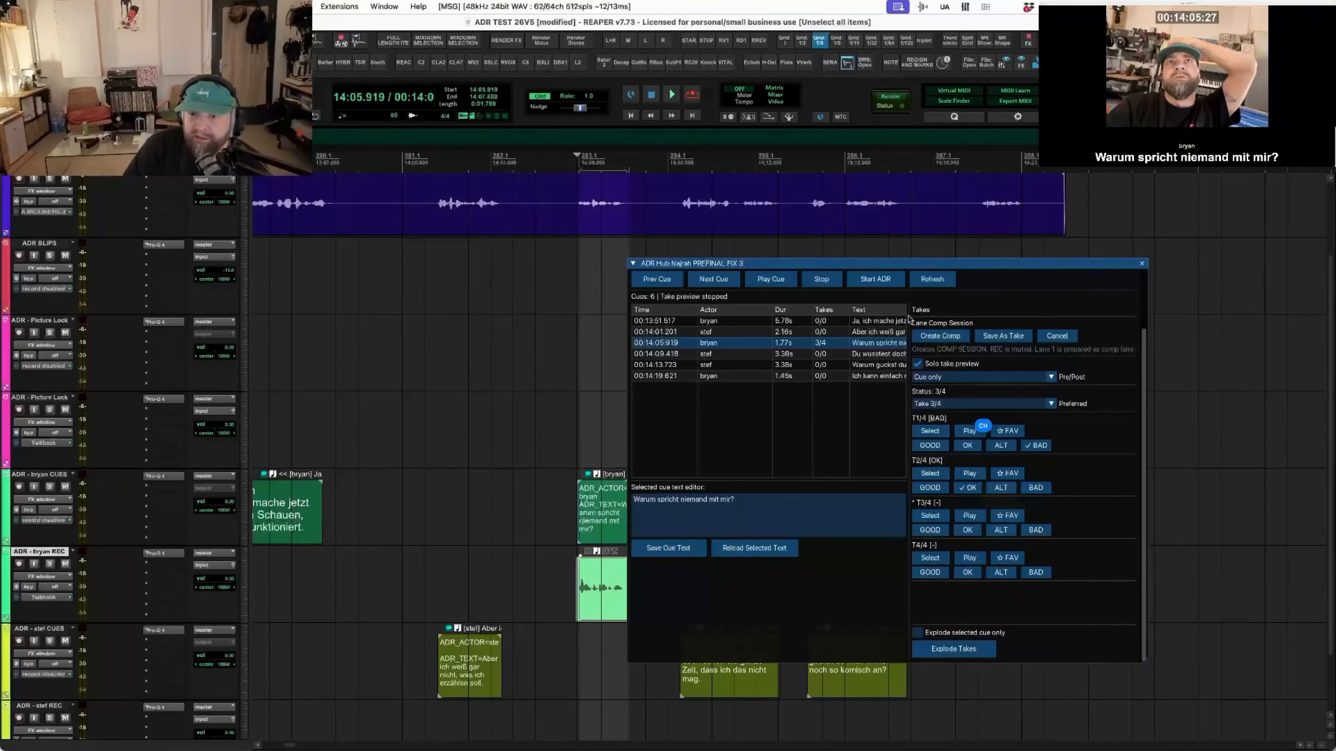
# - Move the ADR hub window clear of the cue's recording, and audition the first take against the fourth
pyautogui.moveTo(918, 266); pyautogui.dragTo(922, 198)
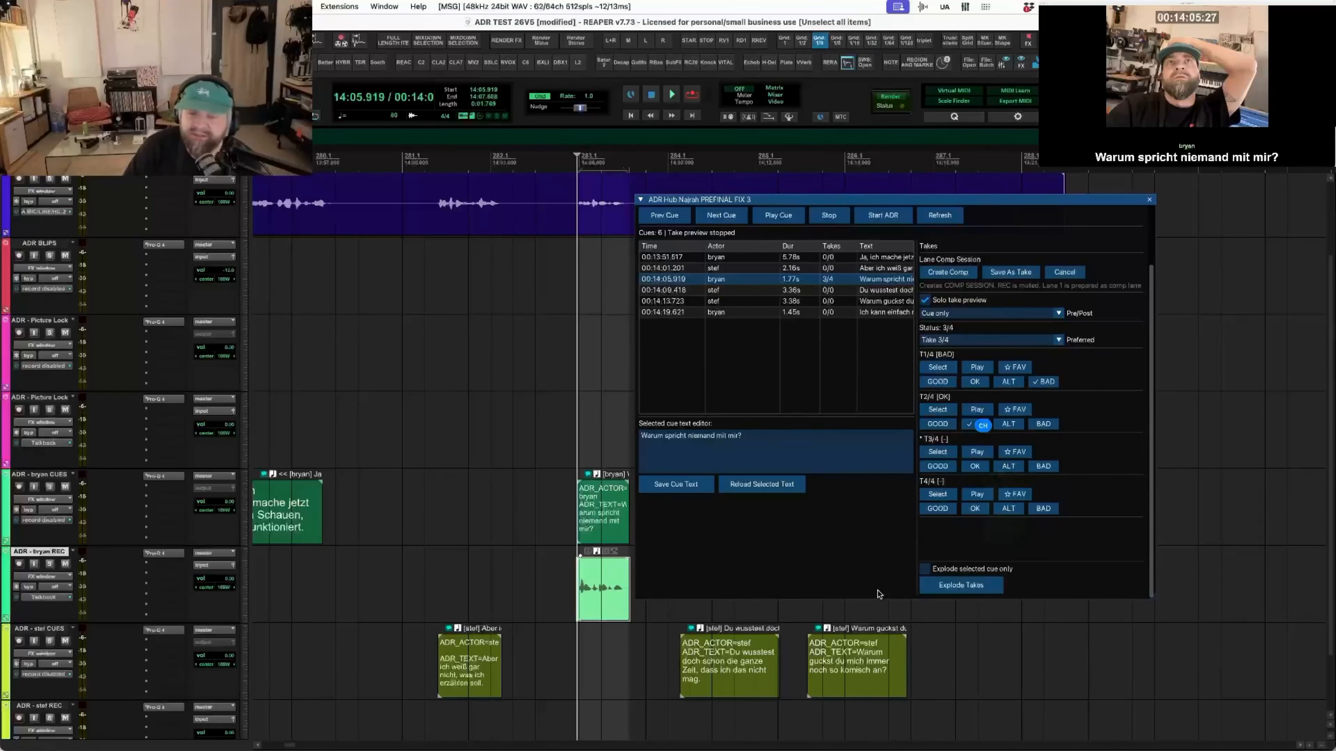
pyautogui.click(951, 367)
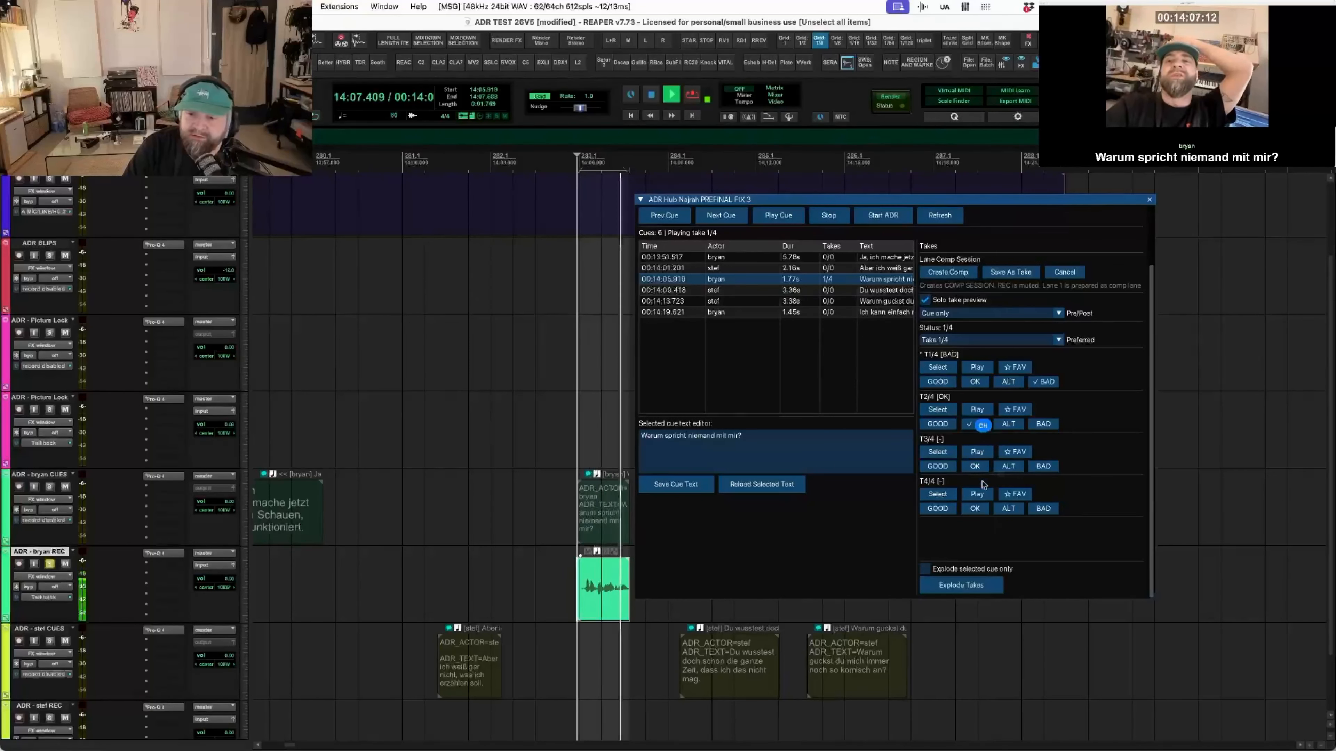
pyautogui.click(977, 495)
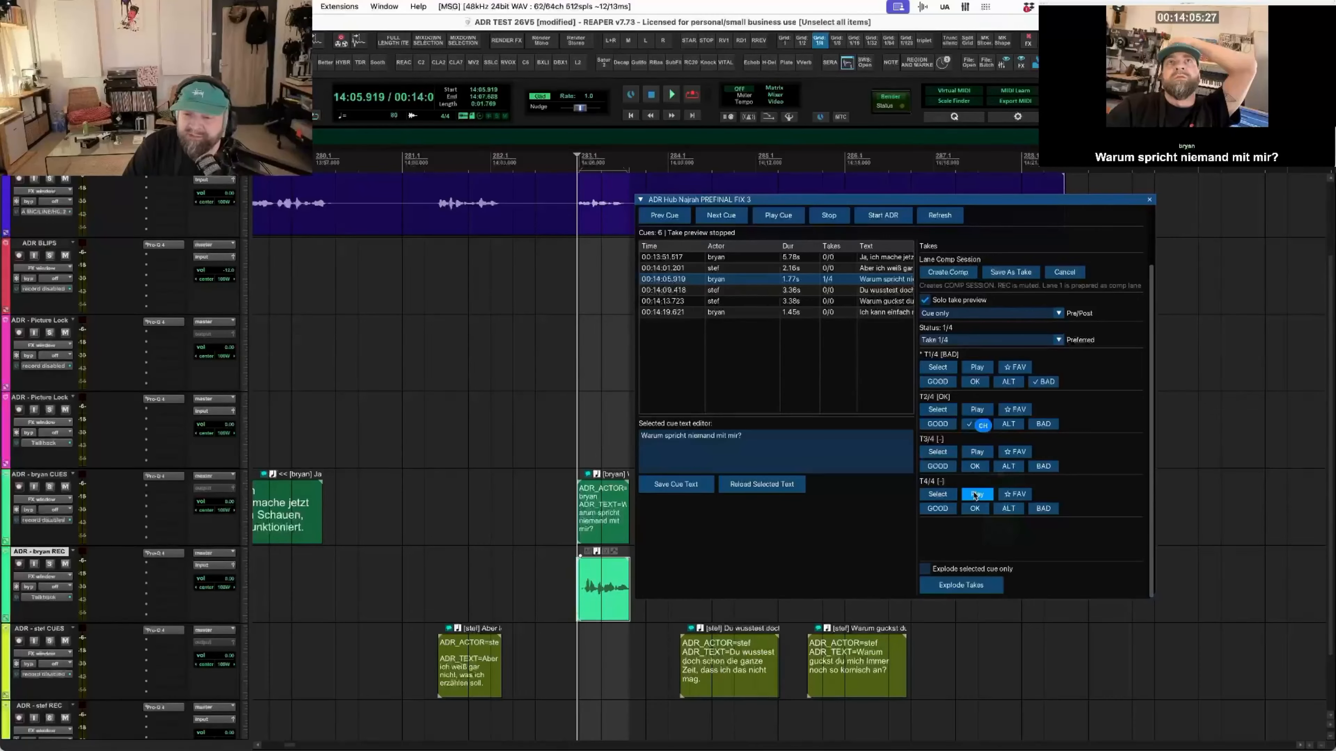
pyautogui.click(977, 495)
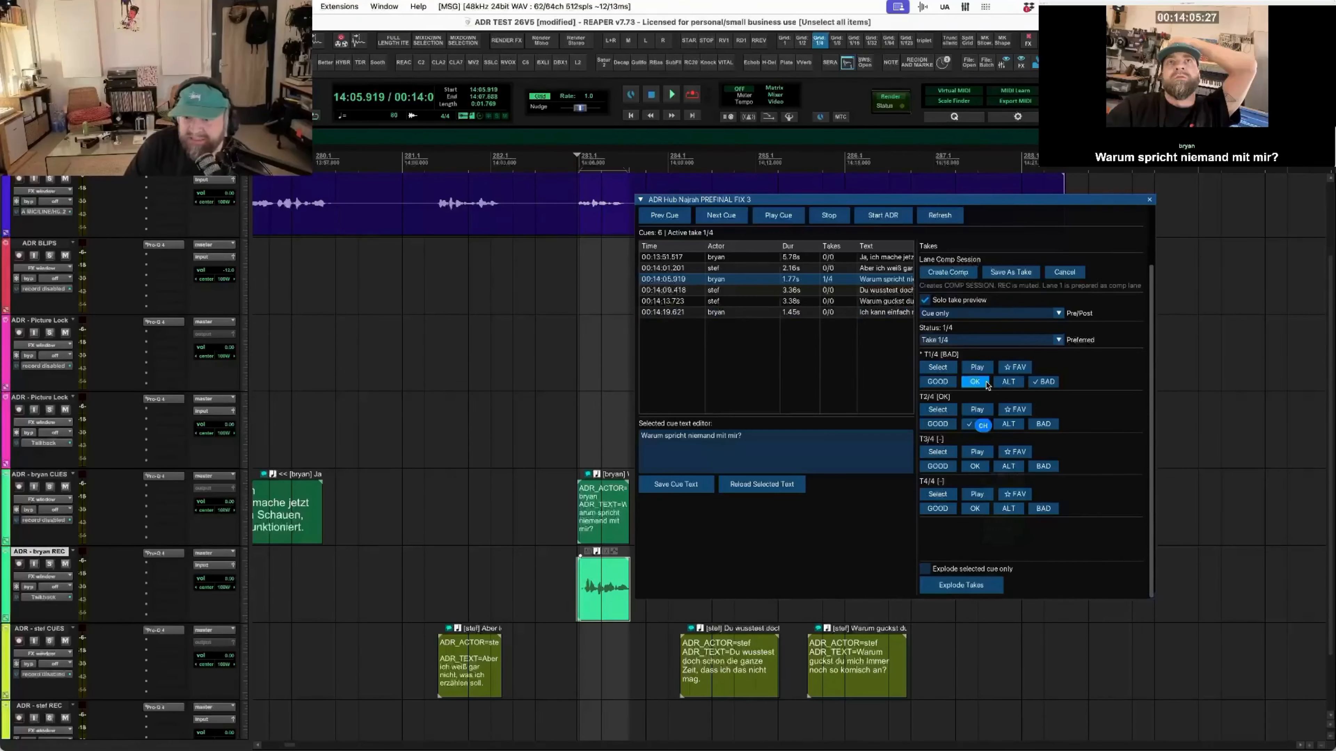
pyautogui.click(788, 282)
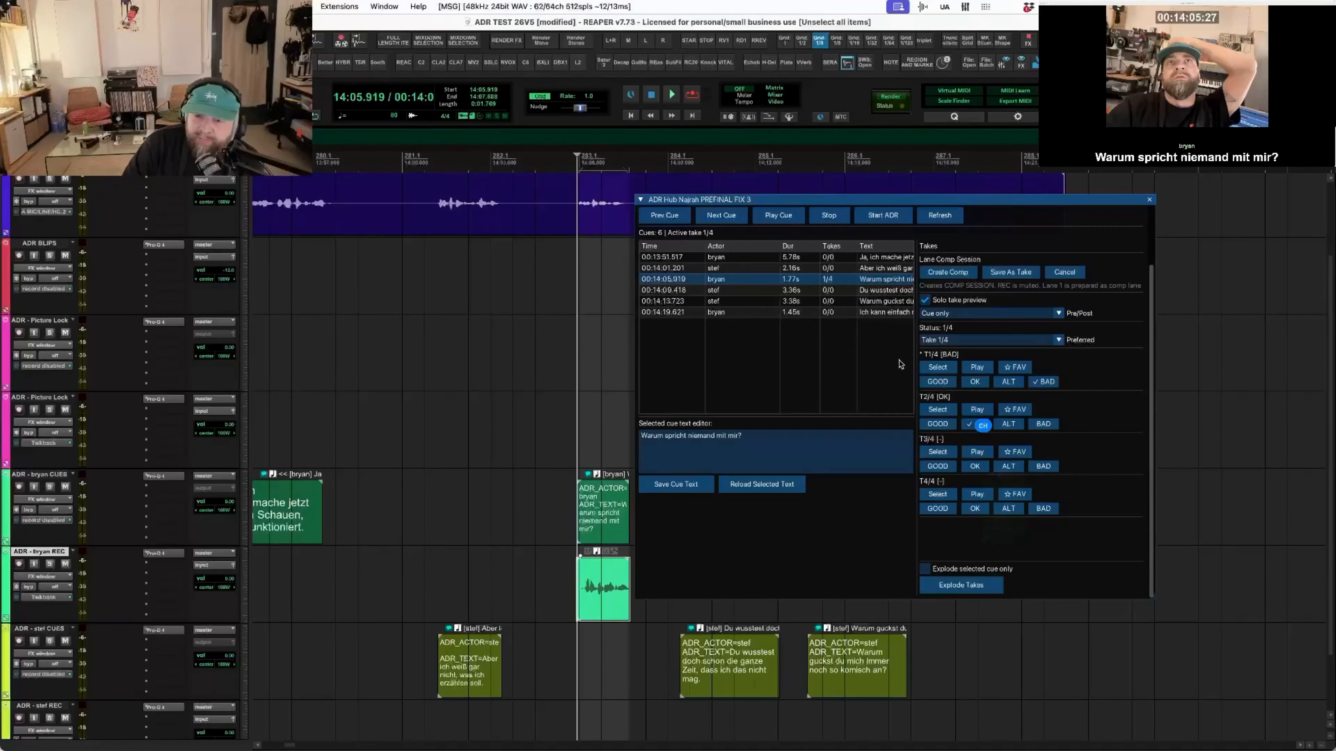
# - Make the second take active, audition it, and create a lane comp session from it
pyautogui.click(939, 411)
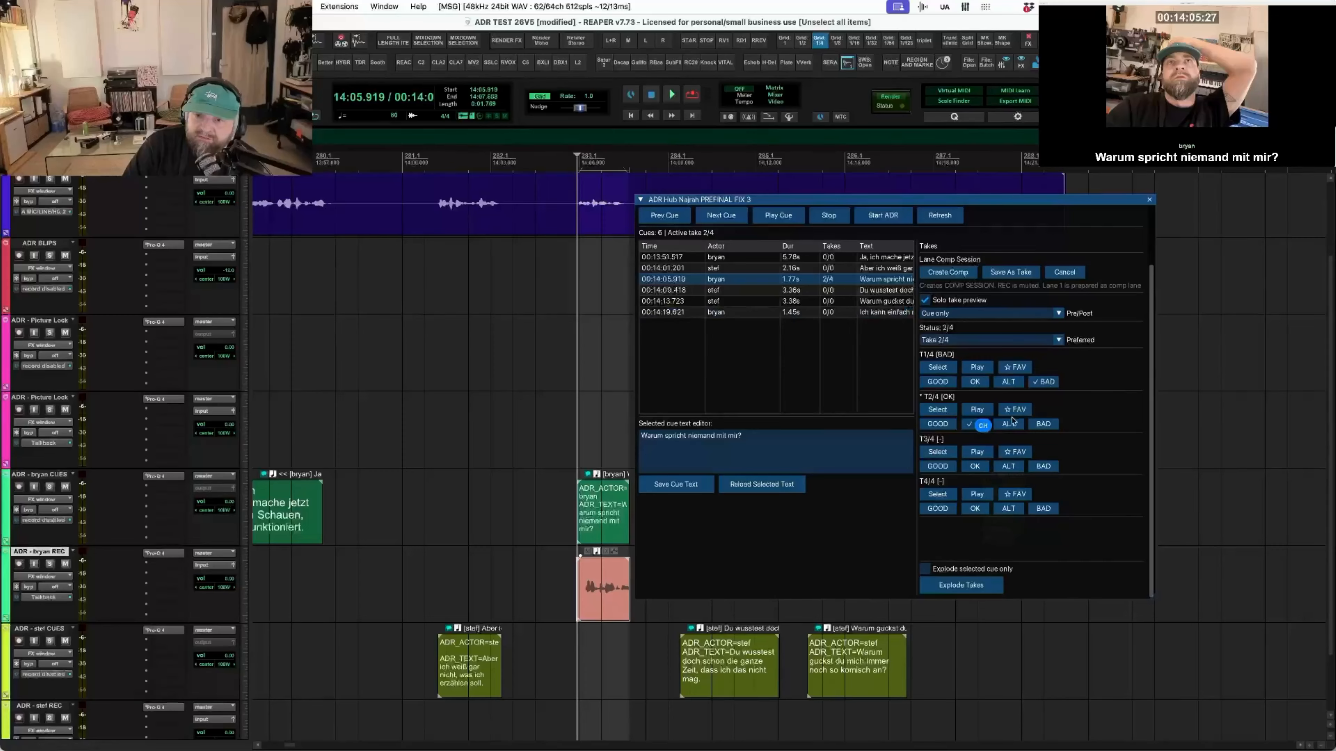
pyautogui.click(975, 410)
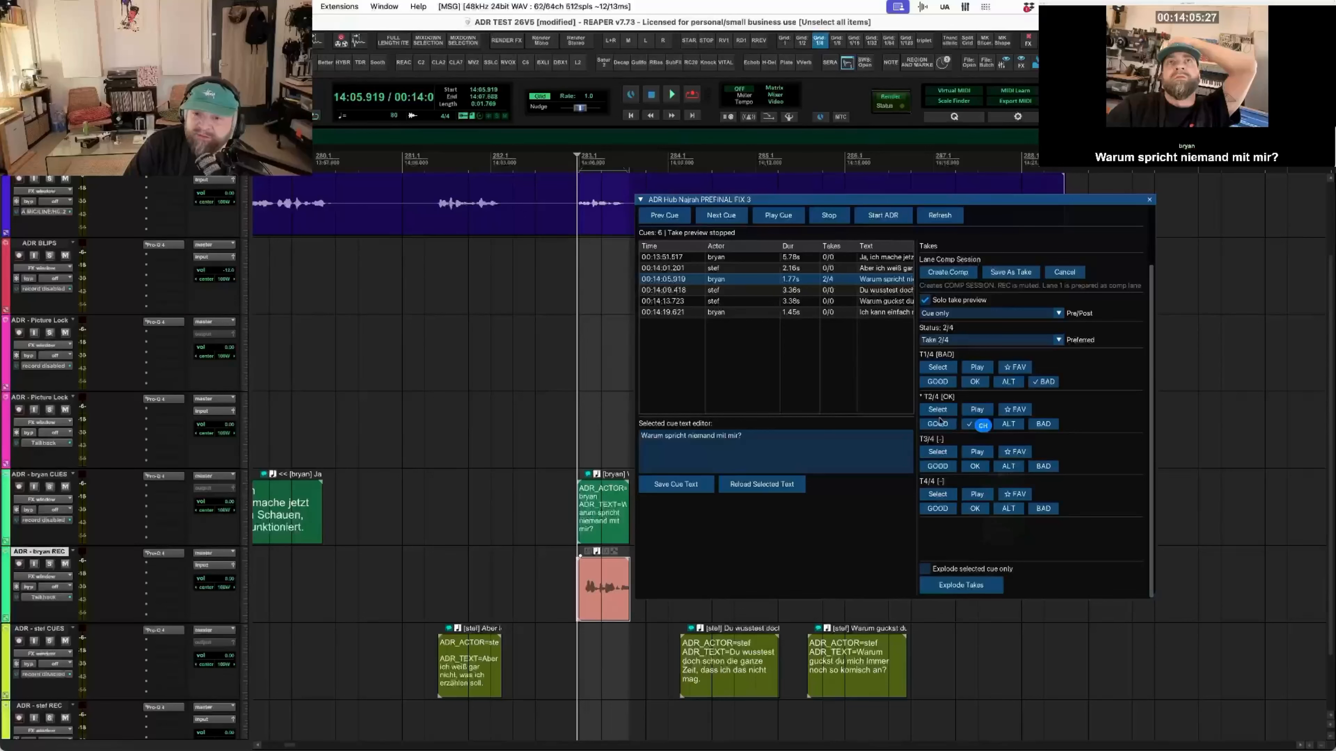
pyautogui.click(842, 300)
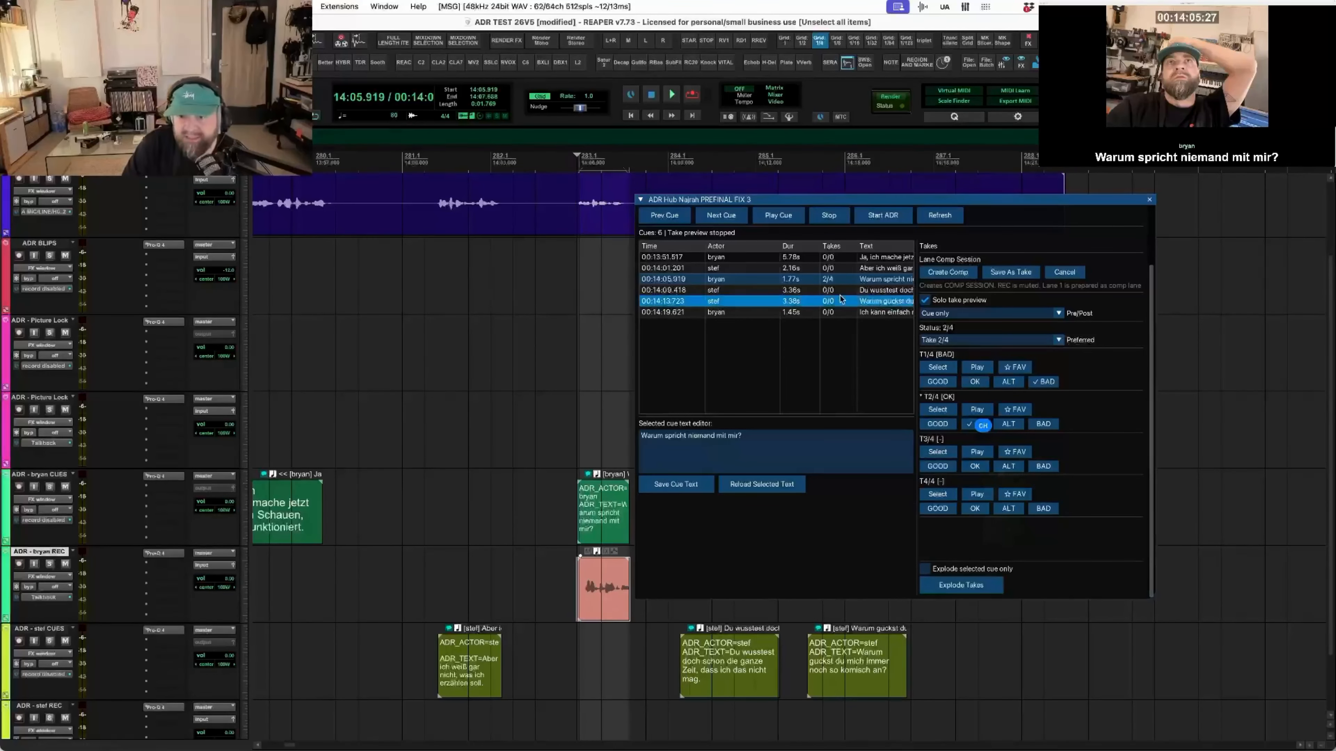
pyautogui.click(941, 273)
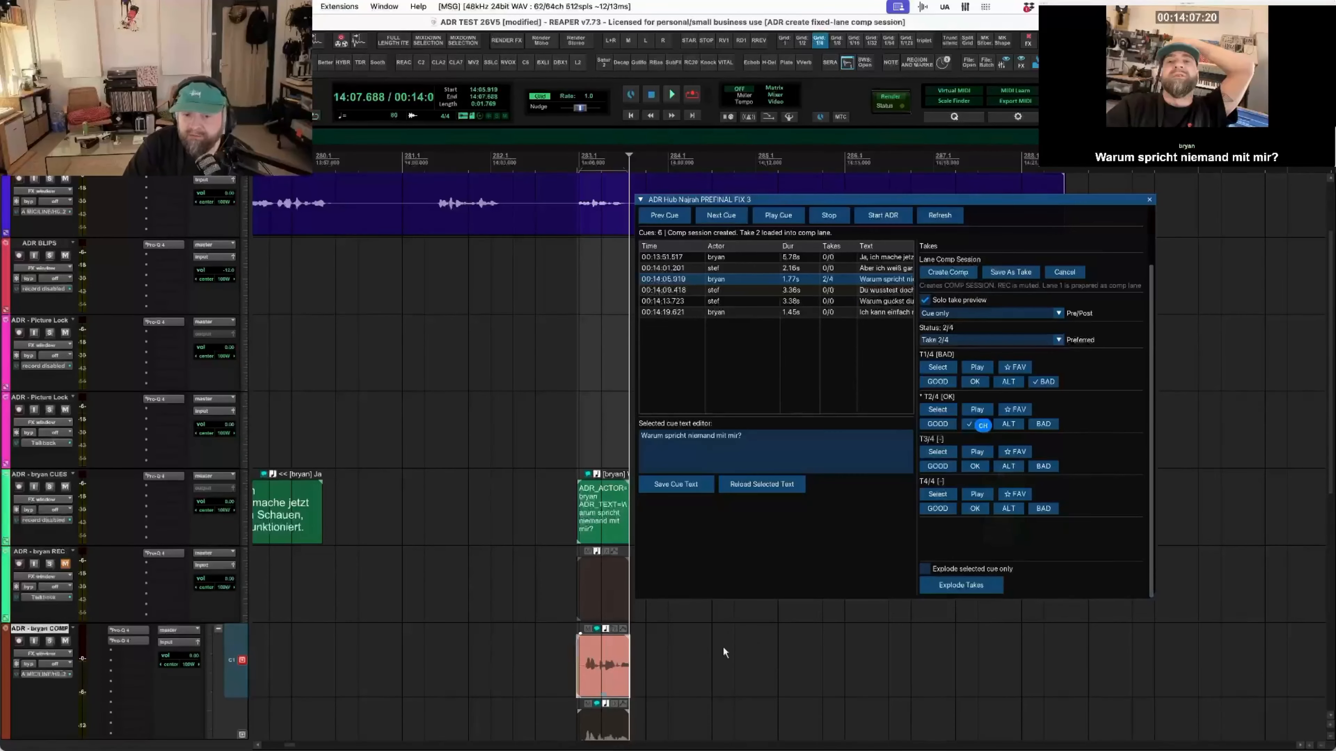
# - Comp the second half of the line from take 4 into the comp lane and play the combined result
pyautogui.click(641, 663)
pyautogui.hscroll(6, 642, 666)
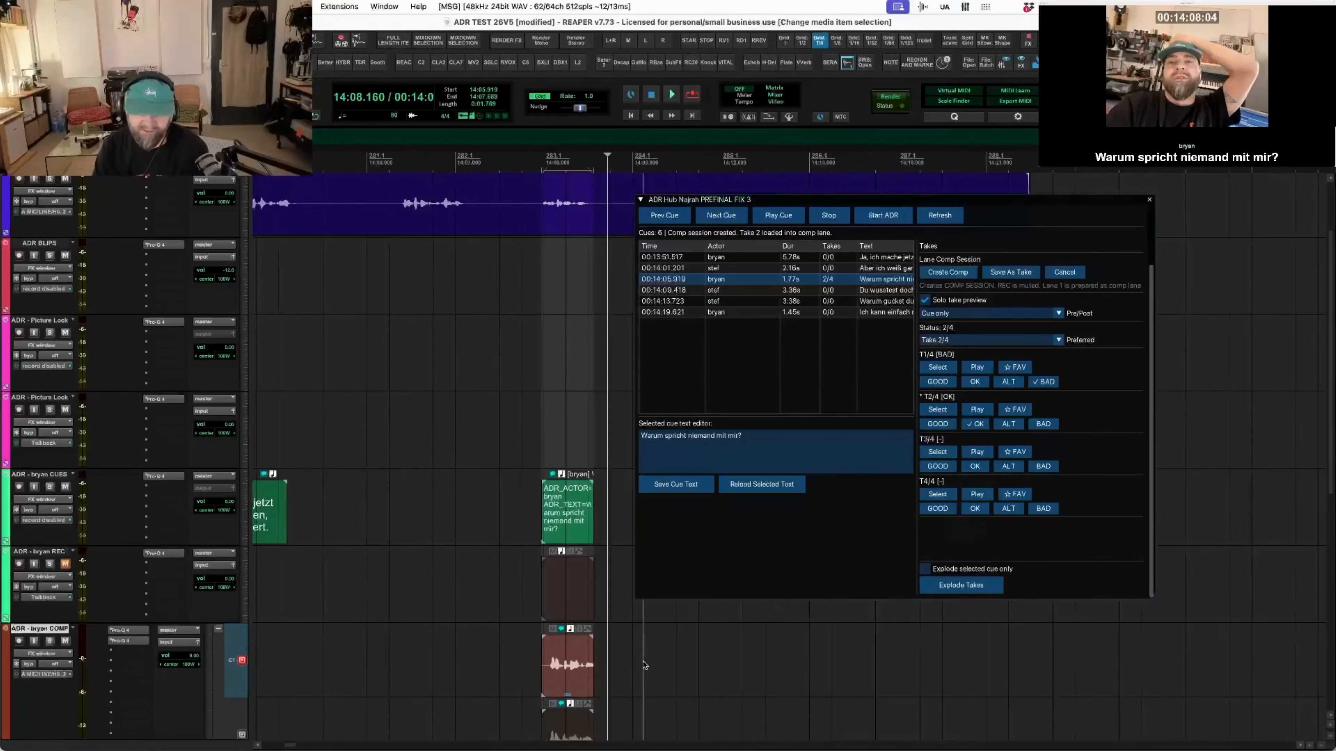
pyautogui.scroll(5, 643, 664)
pyautogui.hscroll(4, 505, 657)
pyautogui.hscroll(-10, 522, 659)
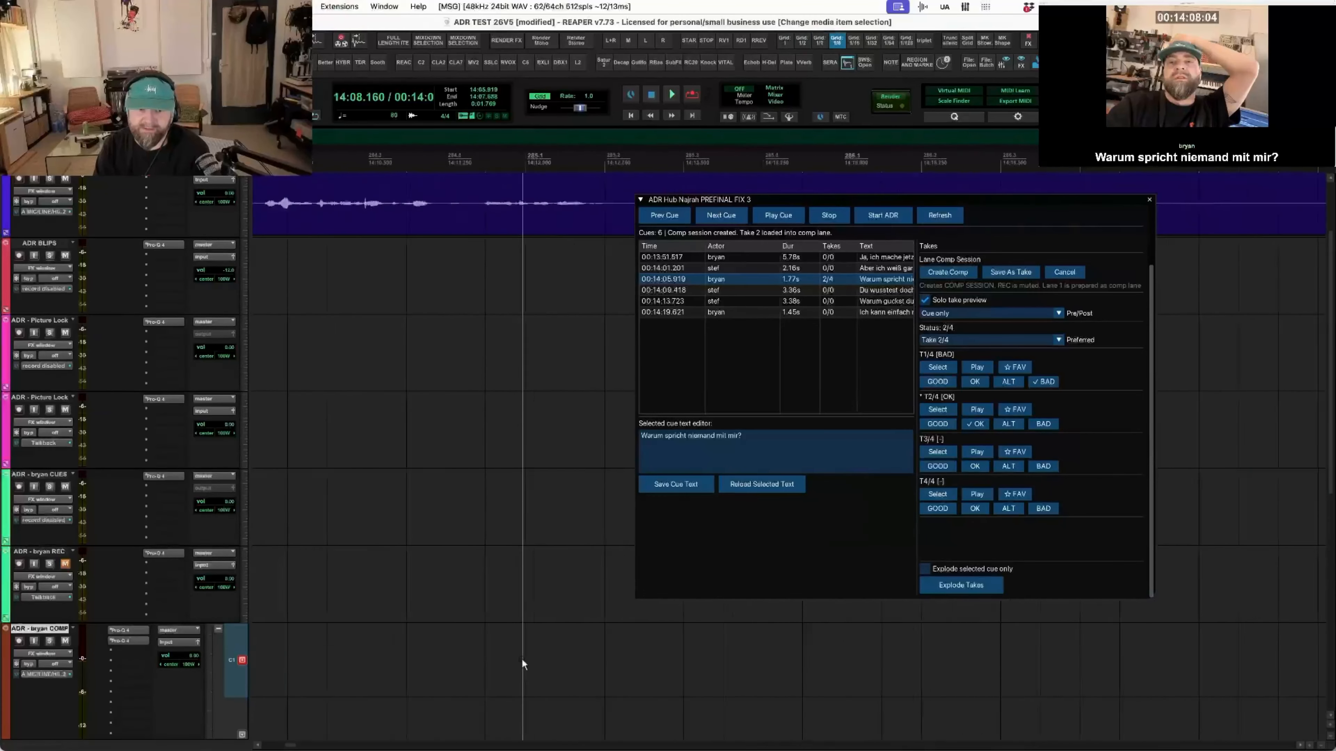
pyautogui.hscroll(5, 522, 659)
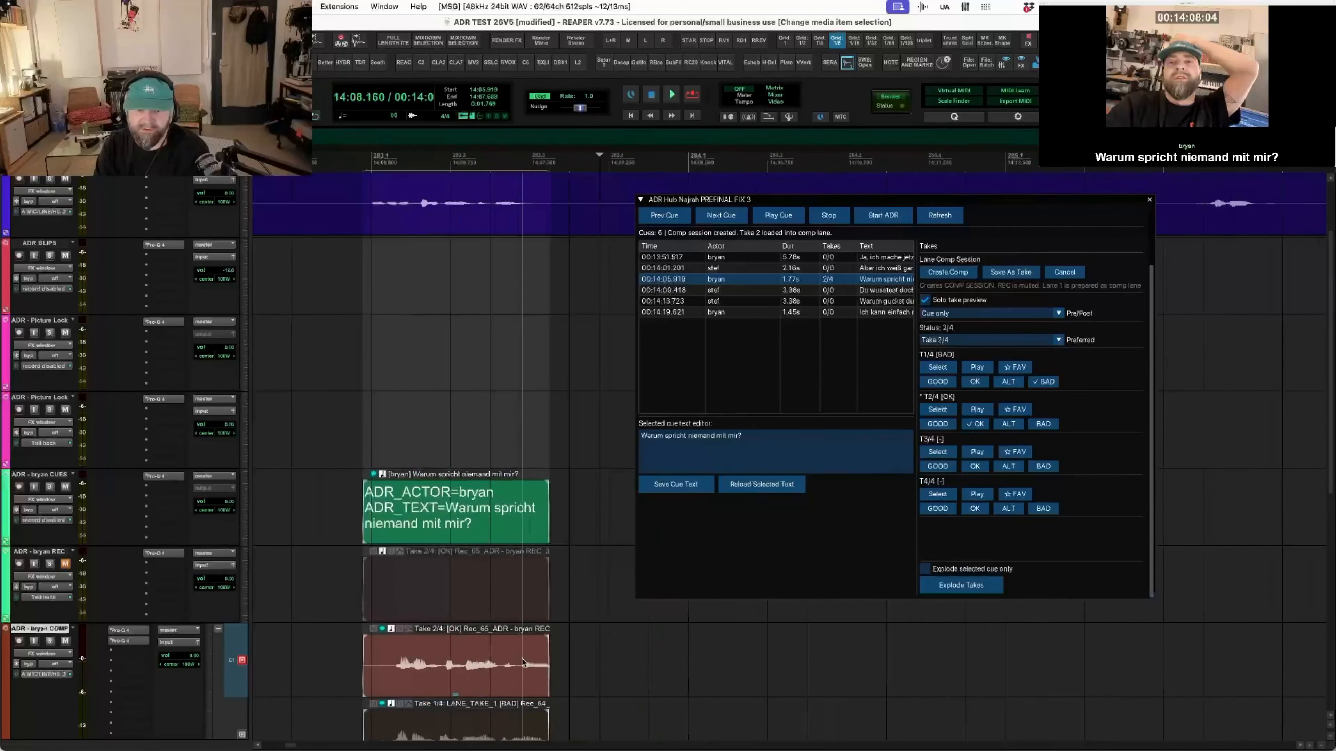
pyautogui.scroll(-7, 638, 676)
pyautogui.scroll(3, 639, 676)
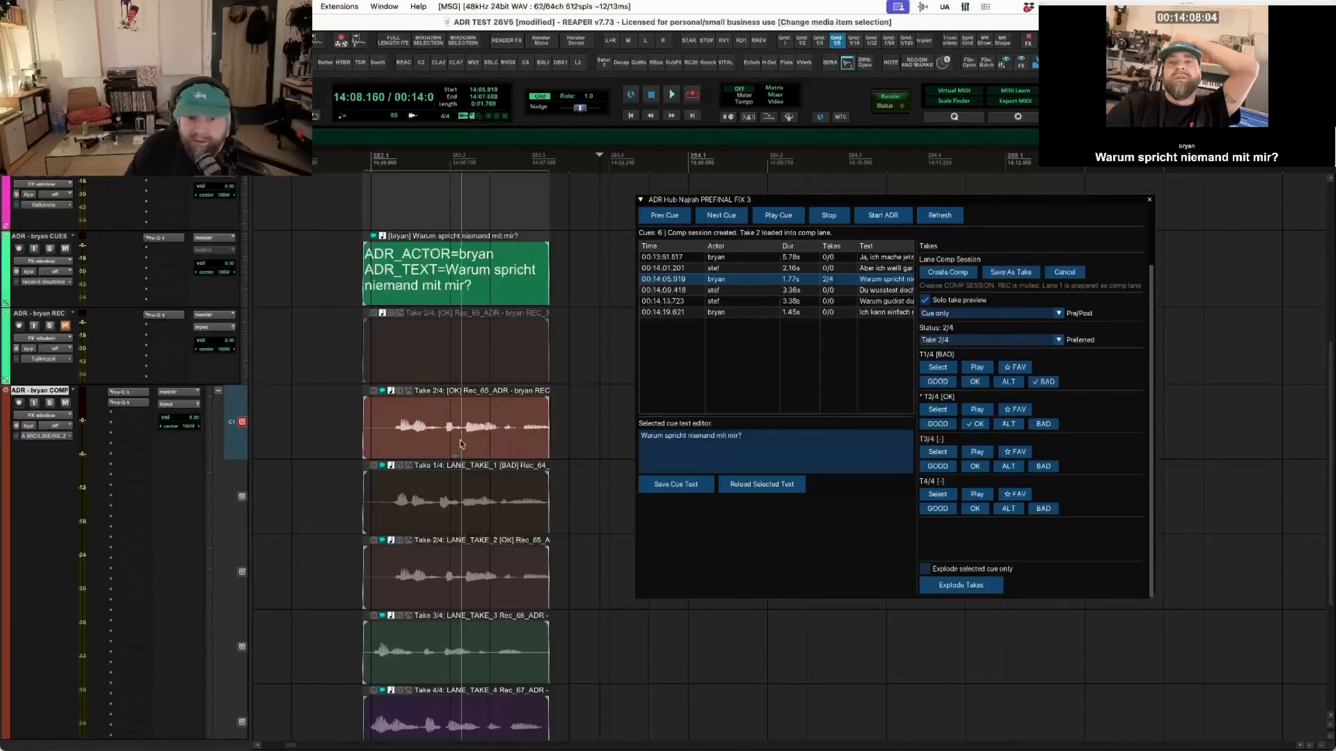
pyautogui.click(804, 277)
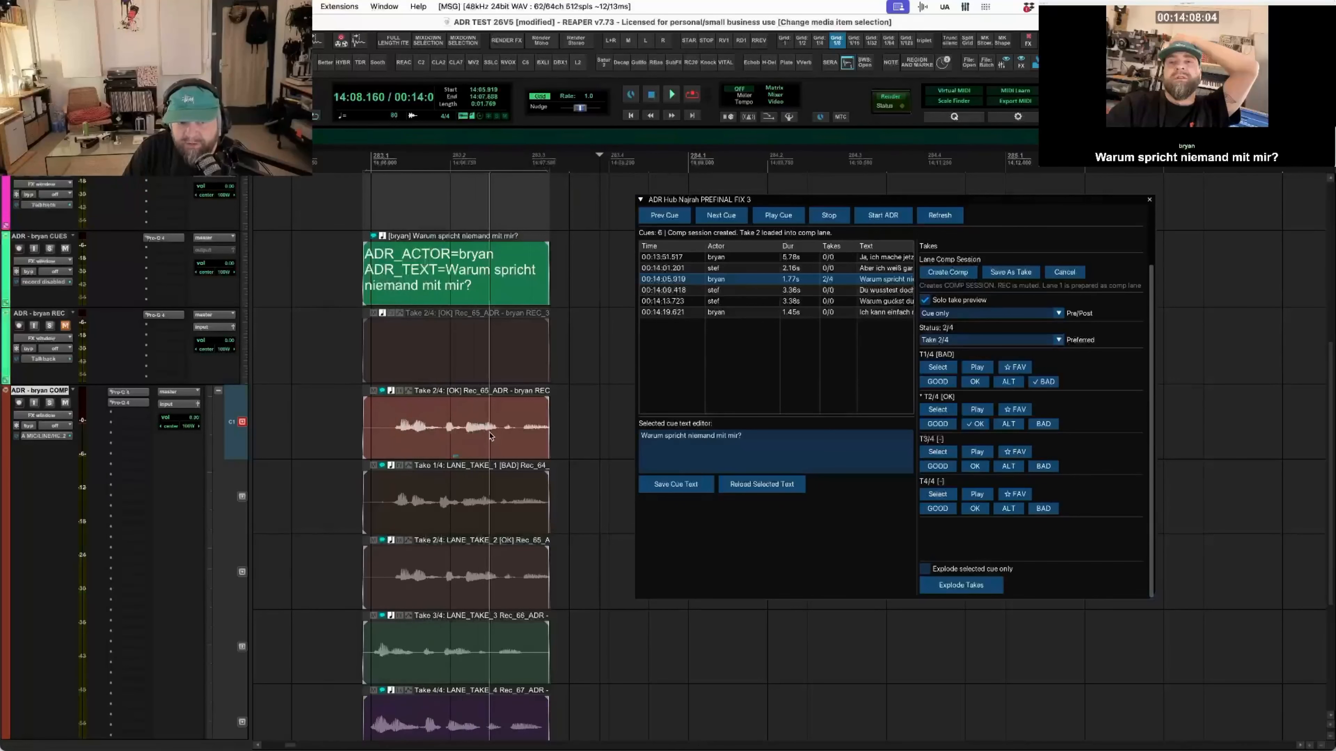
pyautogui.scroll(-5, 494, 447)
pyautogui.scroll(3, 497, 454)
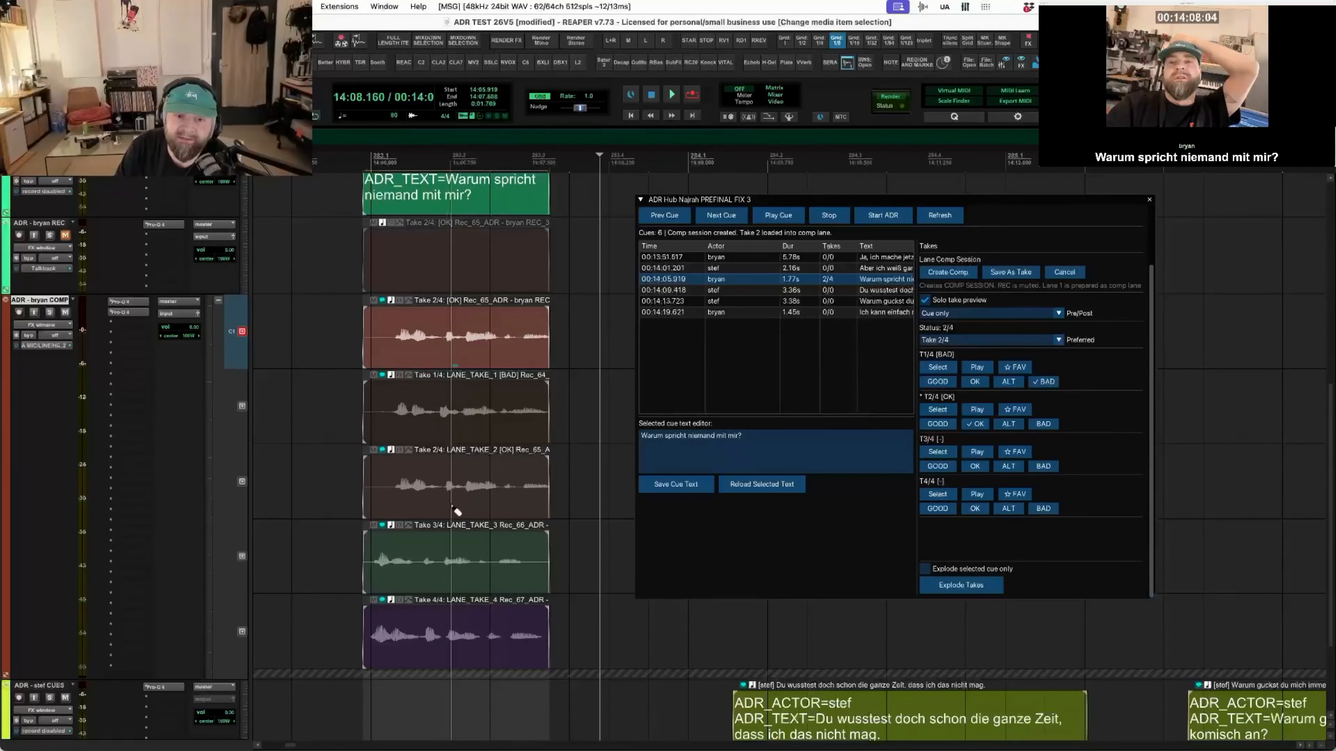
pyautogui.moveTo(445, 635); pyautogui.dragTo(555, 623)
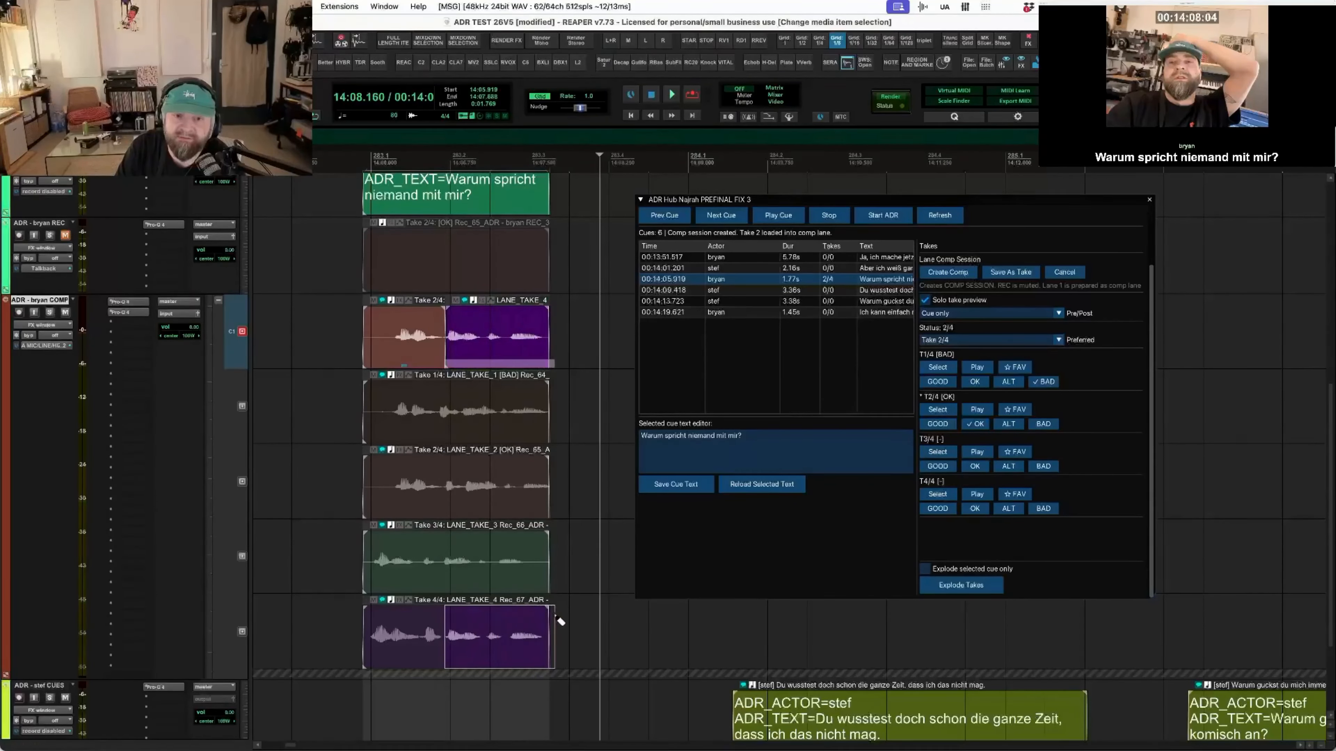
pyautogui.click(381, 327)
pyautogui.press('space')
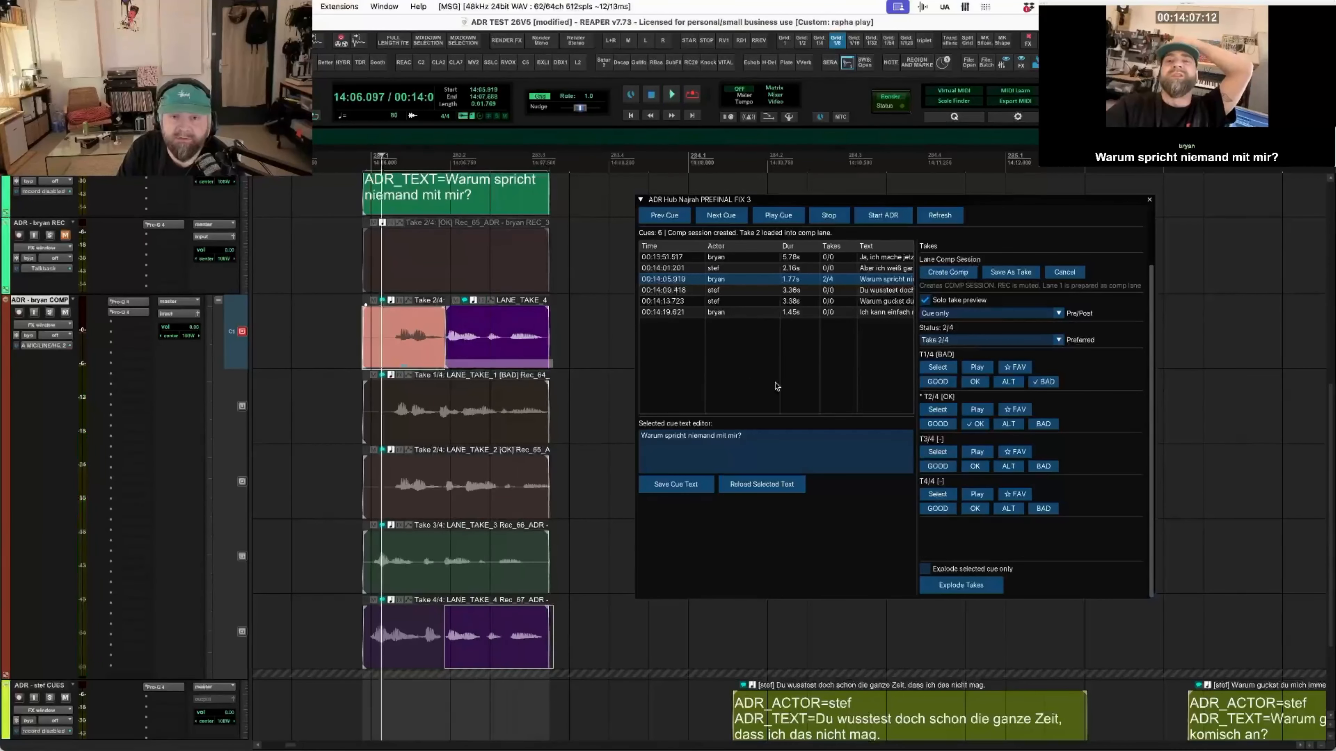
# - In the hub's reference monitor settings, enable Dim while Playback and set the dim level to -33.9 dB
pyautogui.scroll(3, 367, 371)
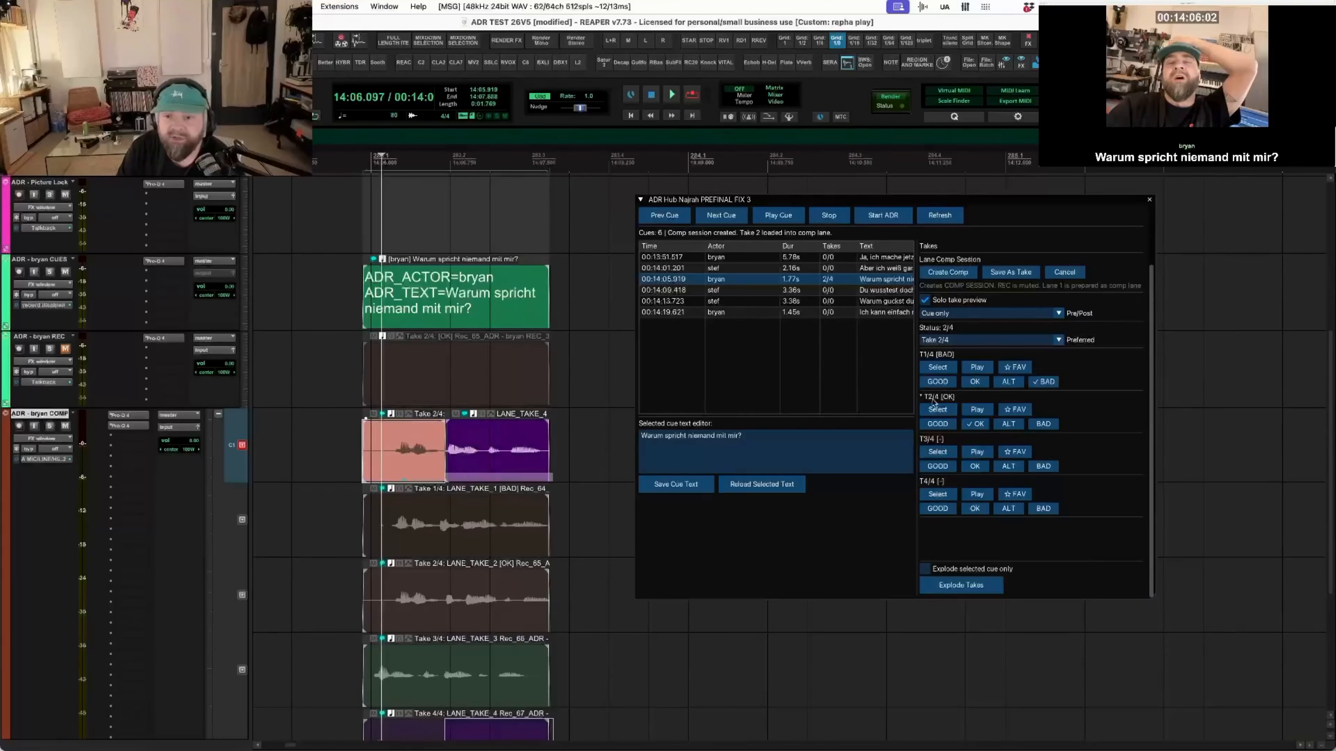
pyautogui.scroll(4, 336, 423)
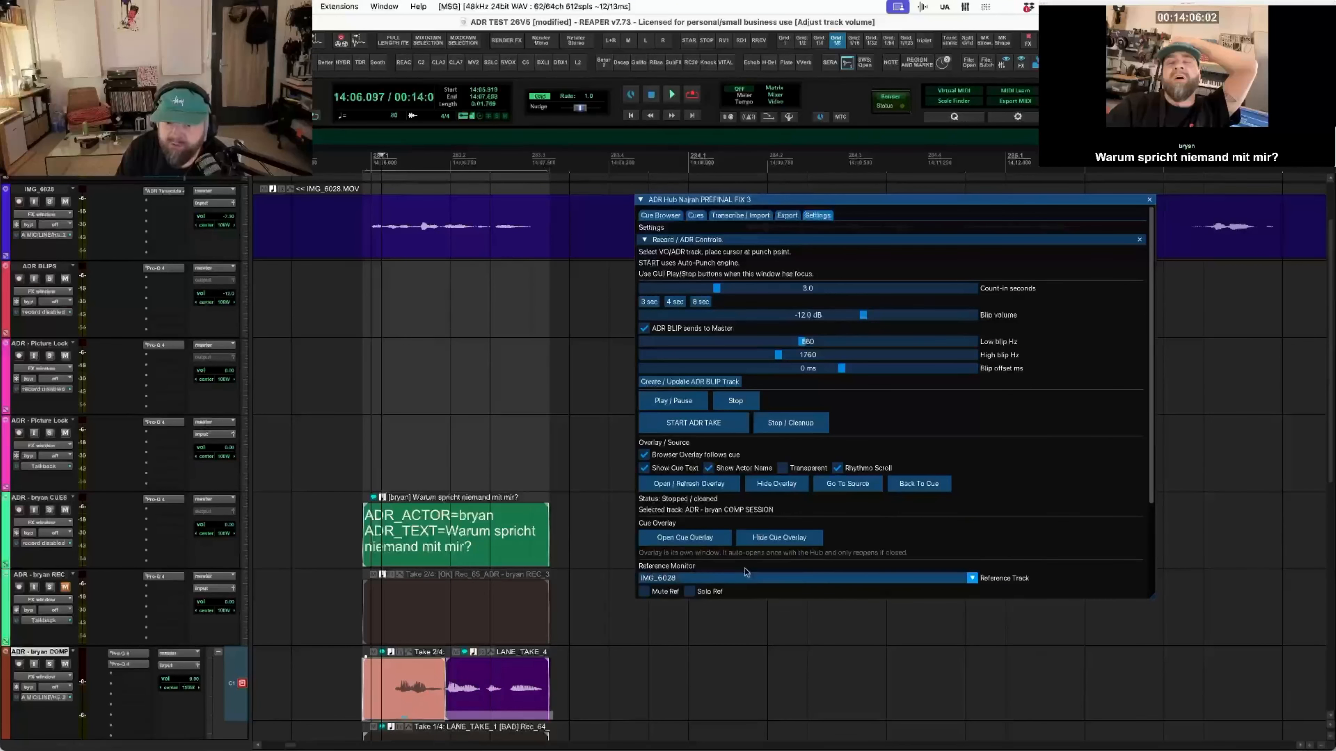
pyautogui.scroll(-2, 760, 551)
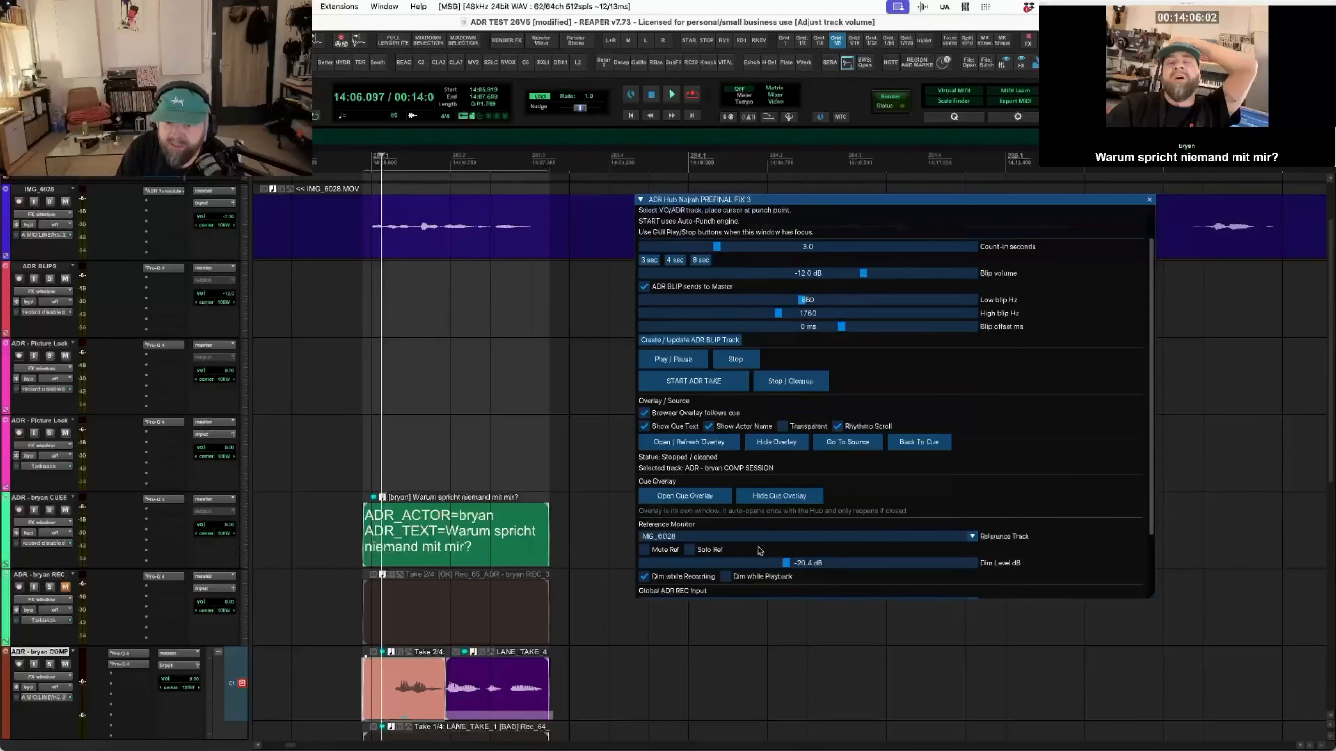
pyautogui.click(731, 579)
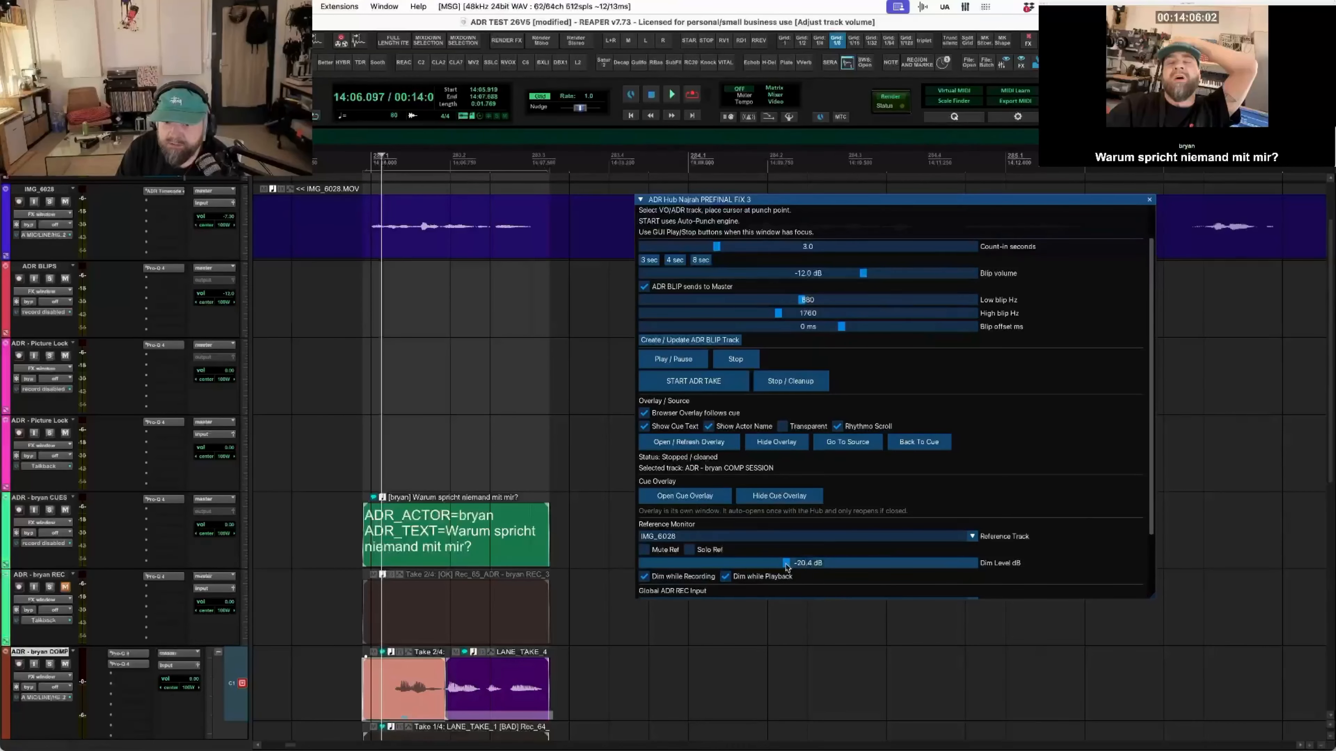
pyautogui.moveTo(787, 565); pyautogui.dragTo(764, 567)
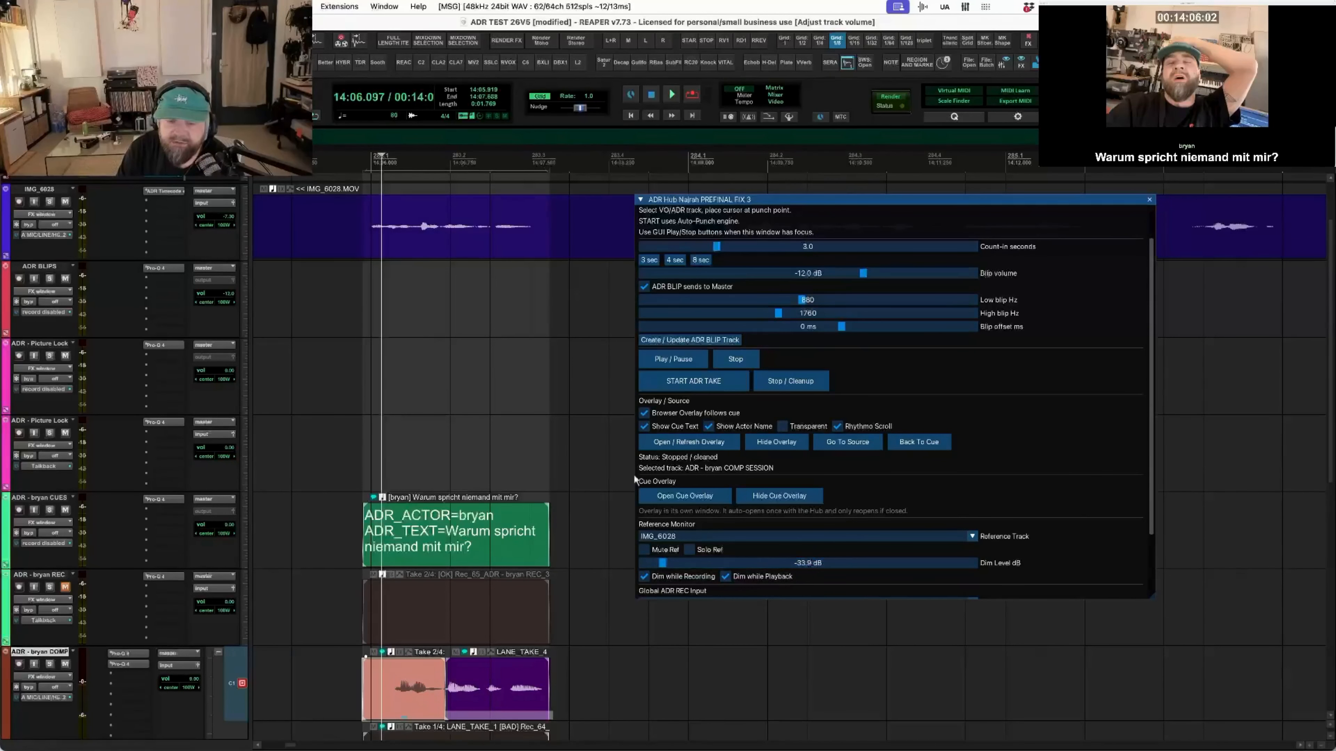
# - Play the comp from near the start of the cue with the reference track dimmed
pyautogui.scroll(-3, 461, 508)
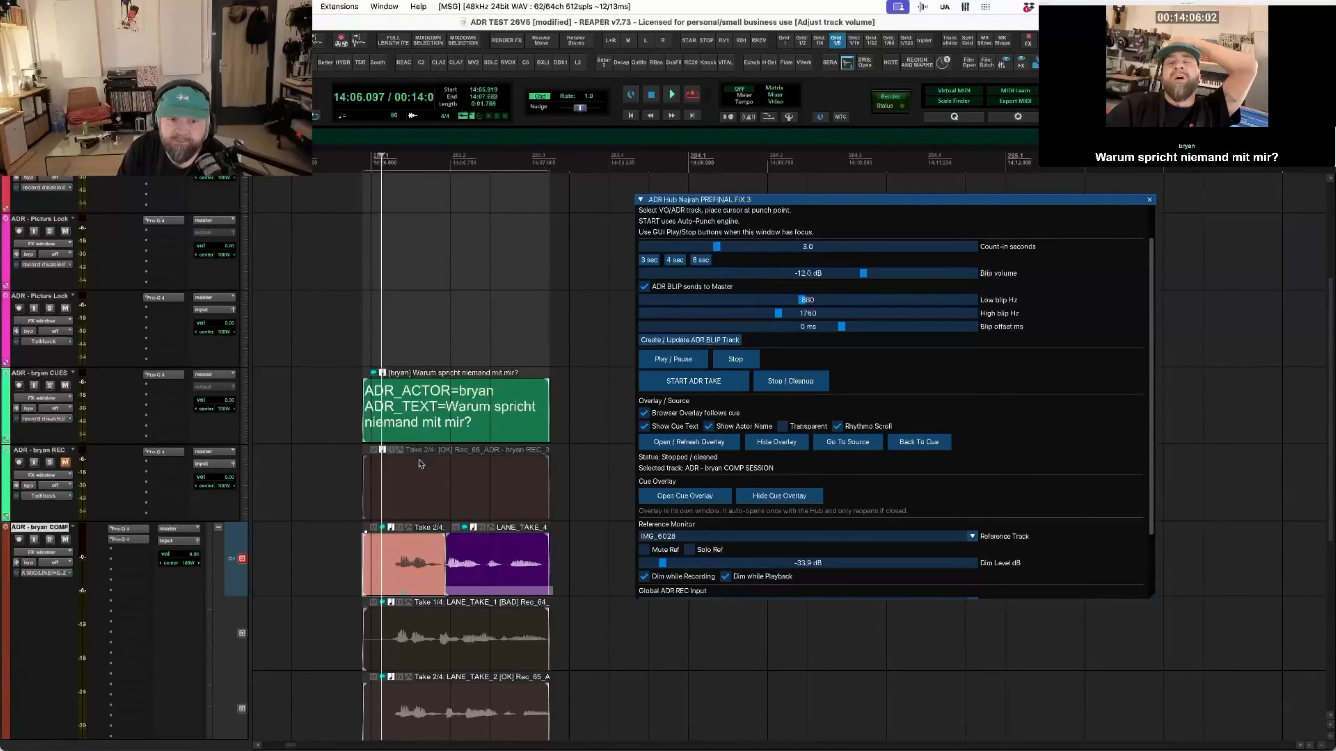
pyautogui.click(400, 410)
pyautogui.press('space')
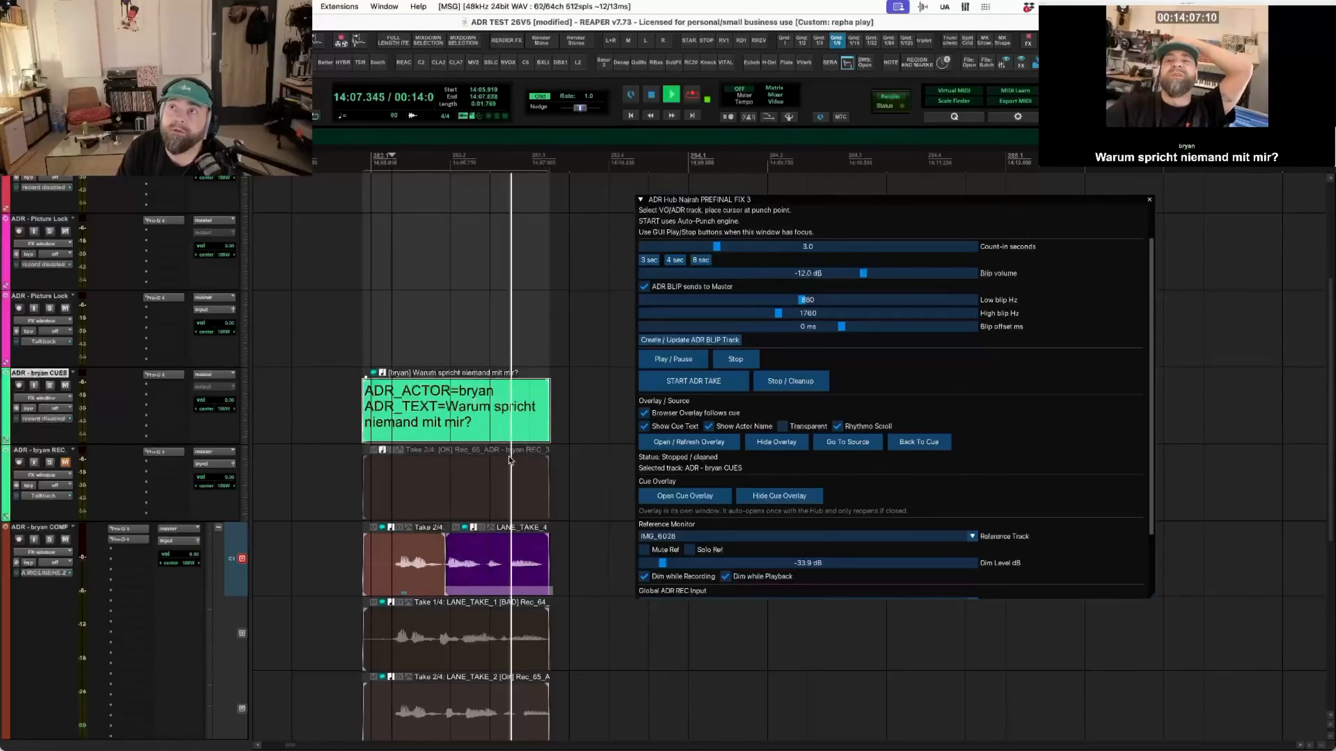
# - Move the comp's edit point slightly later, slip the take 2 segment's audio earlier within its item, and play the cue
pyautogui.scroll(-3, 459, 488)
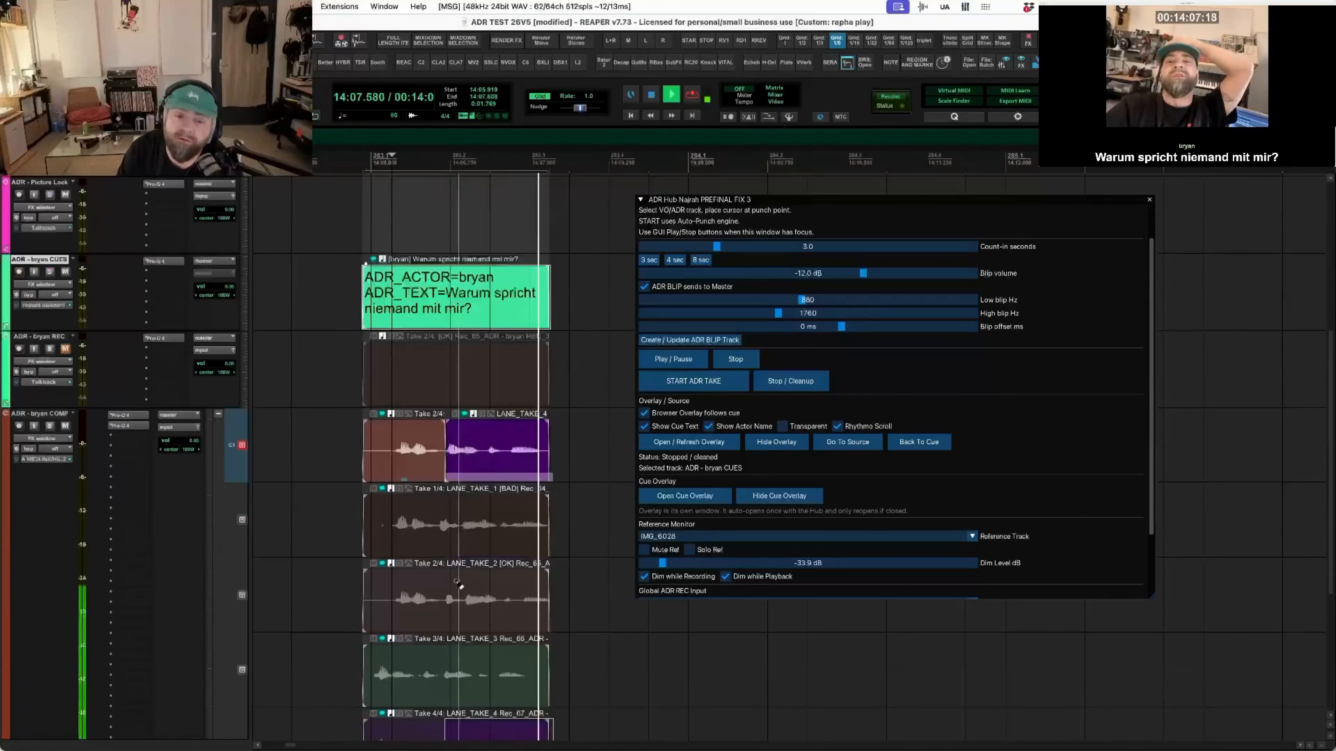
pyautogui.moveTo(444, 434)
pyautogui.mouseDown()
pyautogui.moveTo(433, 446)
pyautogui.moveTo(445, 436)
pyautogui.mouseUp()
pyautogui.click(400, 439)
pyautogui.scroll(-2, 403, 440)
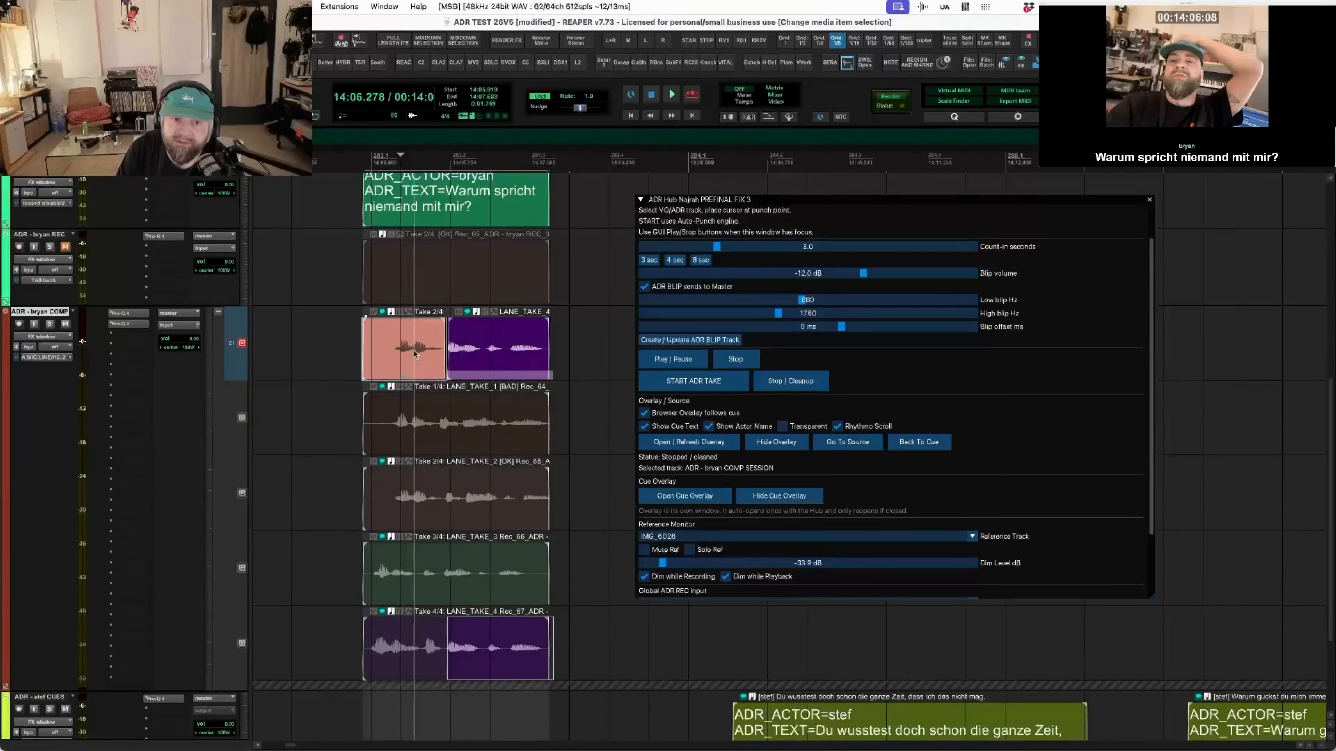
pyautogui.moveTo(413, 361); pyautogui.dragTo(396, 339)
pyautogui.press('space')
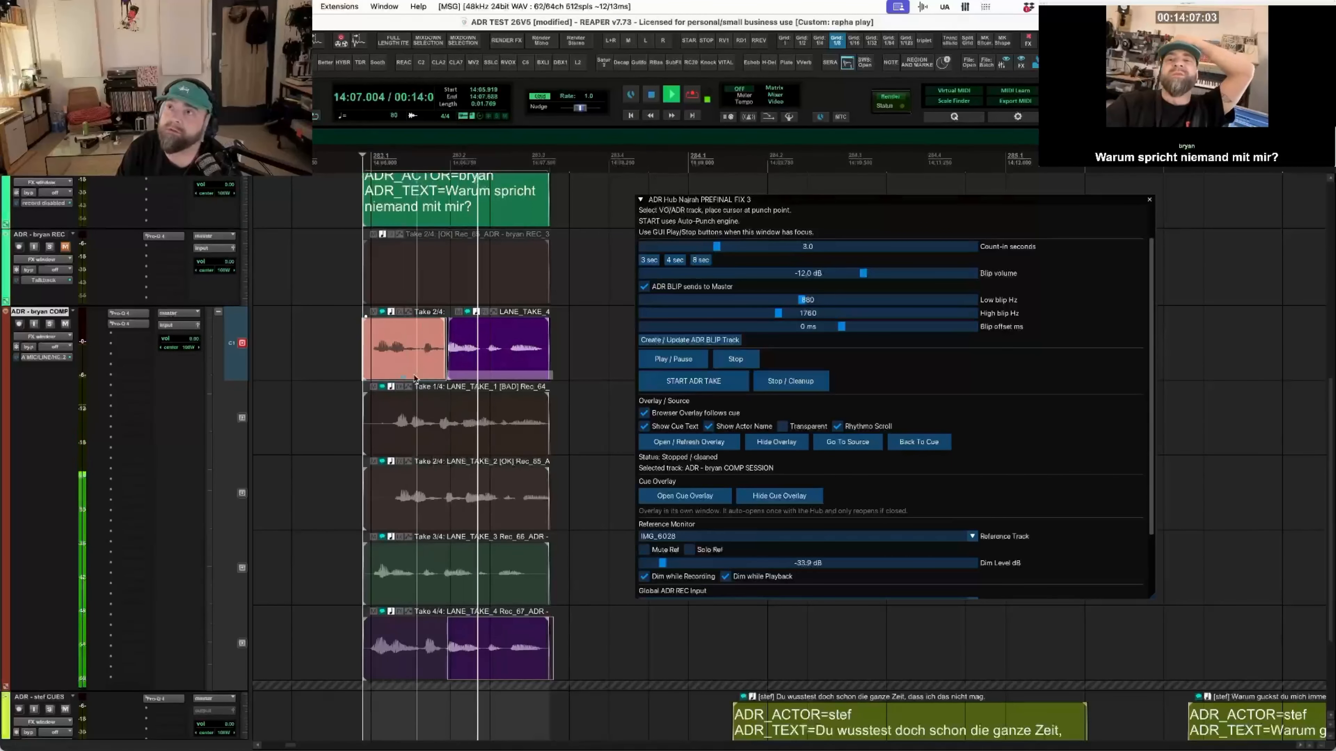
pyautogui.press('space')
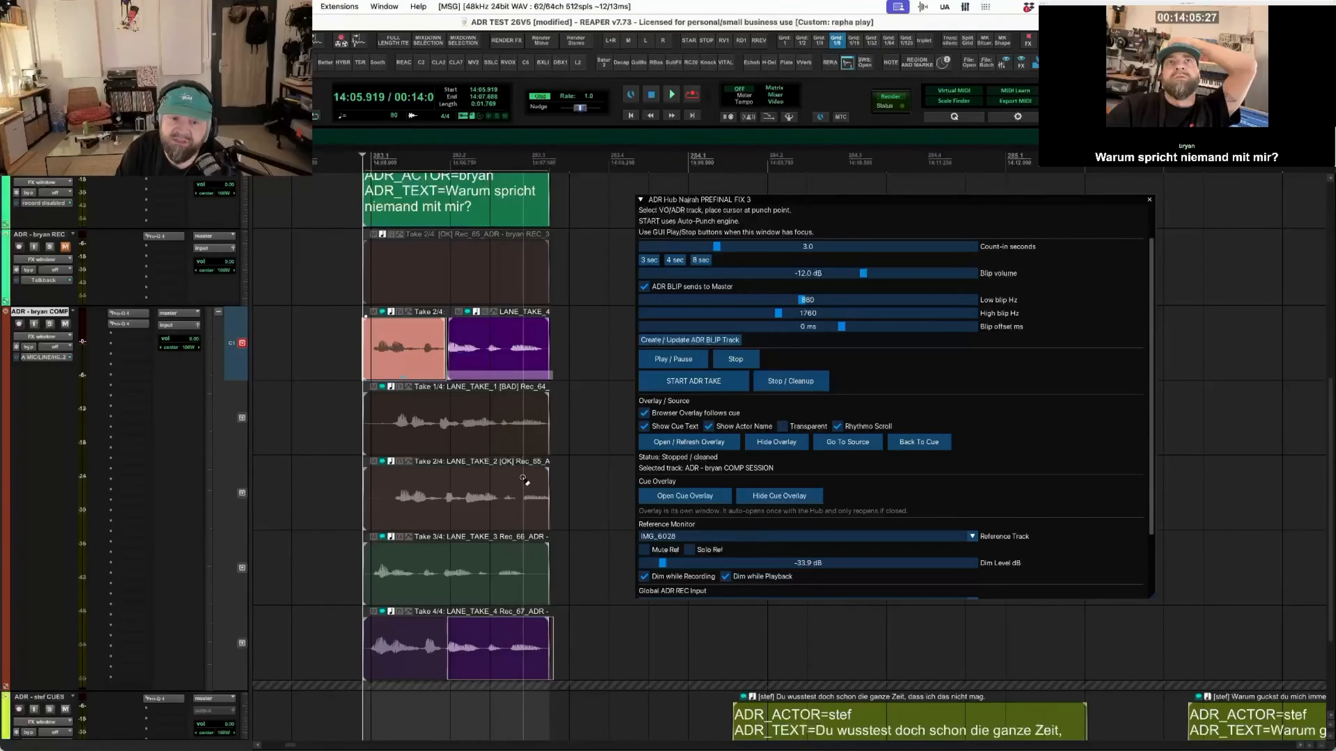
# - Comp the tail of the line from take 2, extending that segment slightly past the cue's end, and play the result
pyautogui.moveTo(522, 479); pyautogui.dragTo(555, 481)
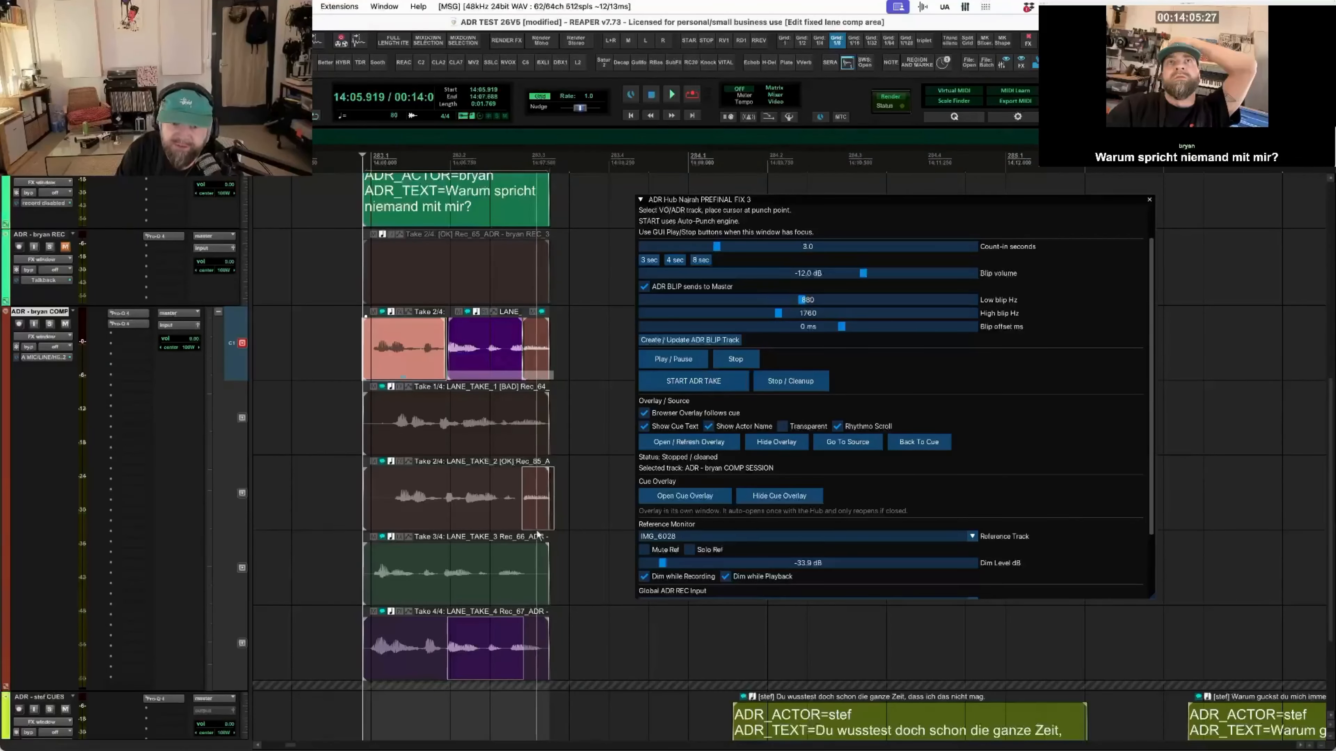
pyautogui.moveTo(537, 359)
pyautogui.mouseDown()
pyautogui.moveTo(588, 350)
pyautogui.moveTo(558, 349)
pyautogui.mouseUp()
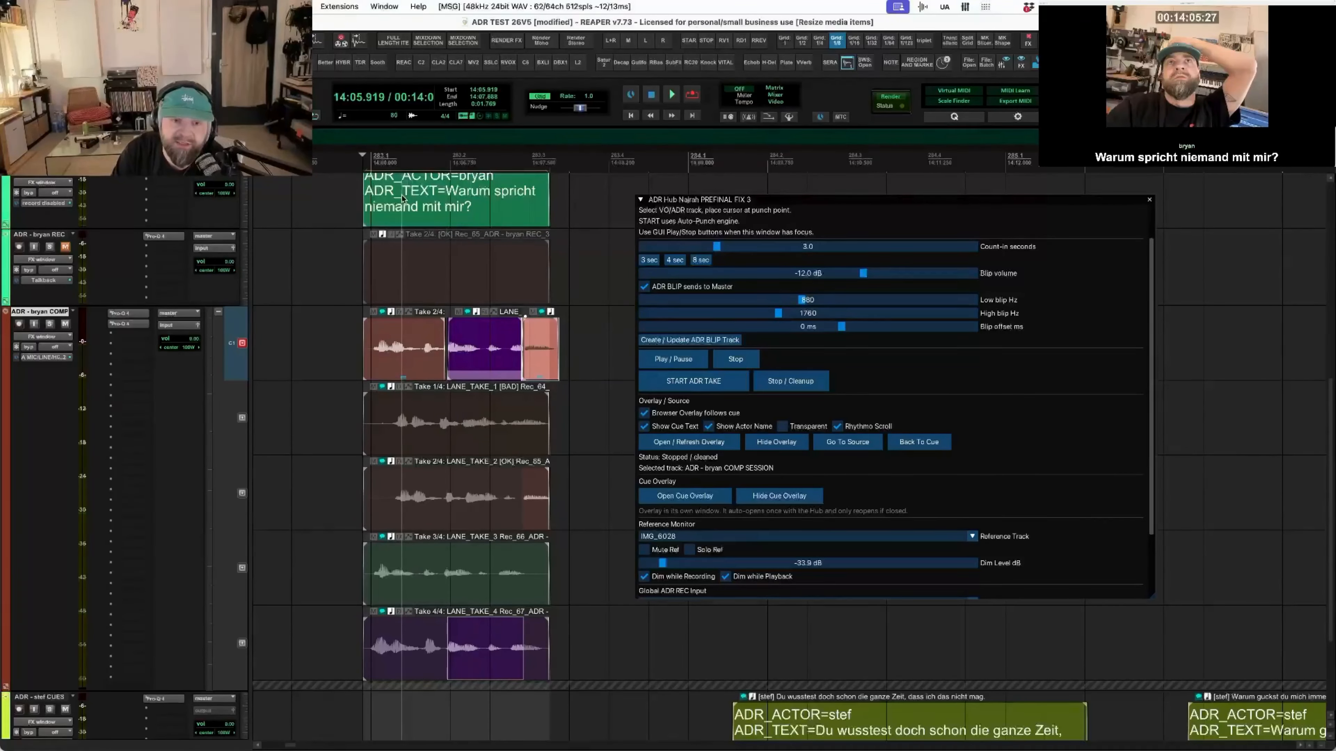
pyautogui.press('space')
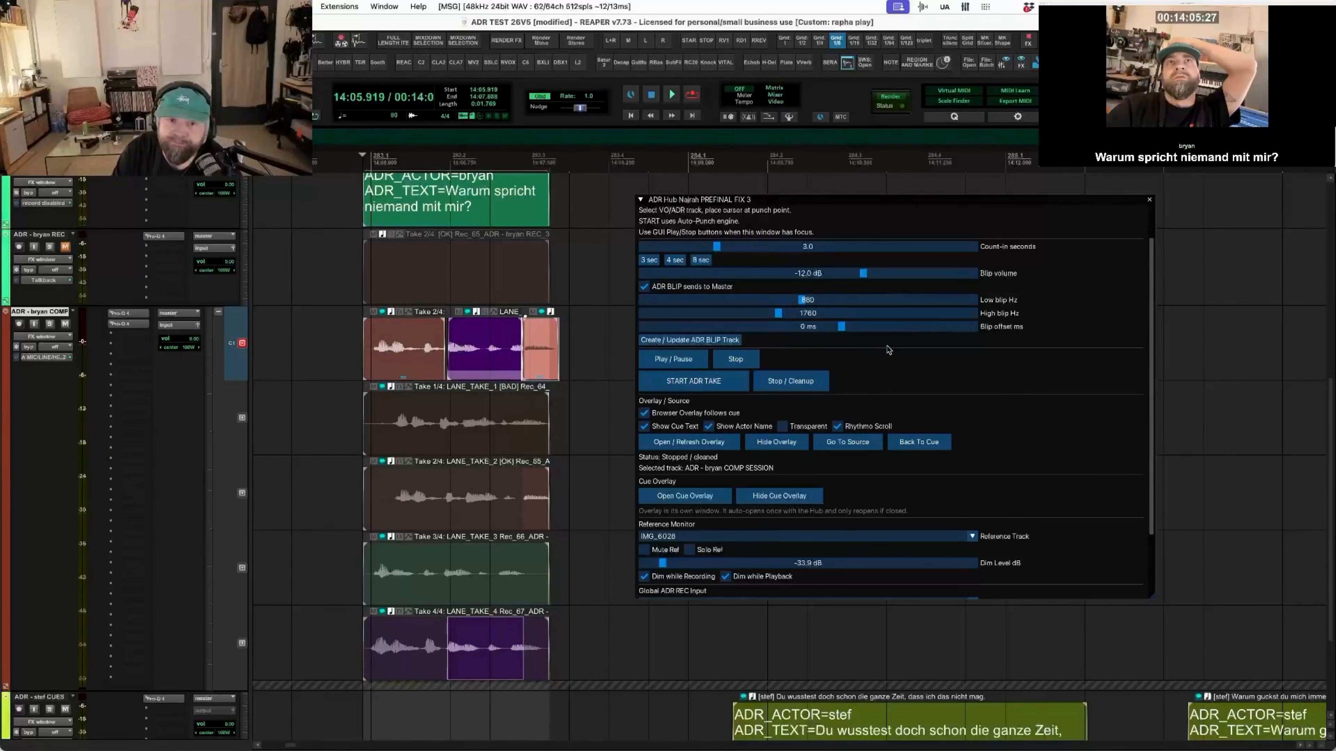
# - Save the finished lane comp as a new take of the cue from the hub's cue browser
pyautogui.scroll(2, 768, 252)
pyautogui.click(661, 215)
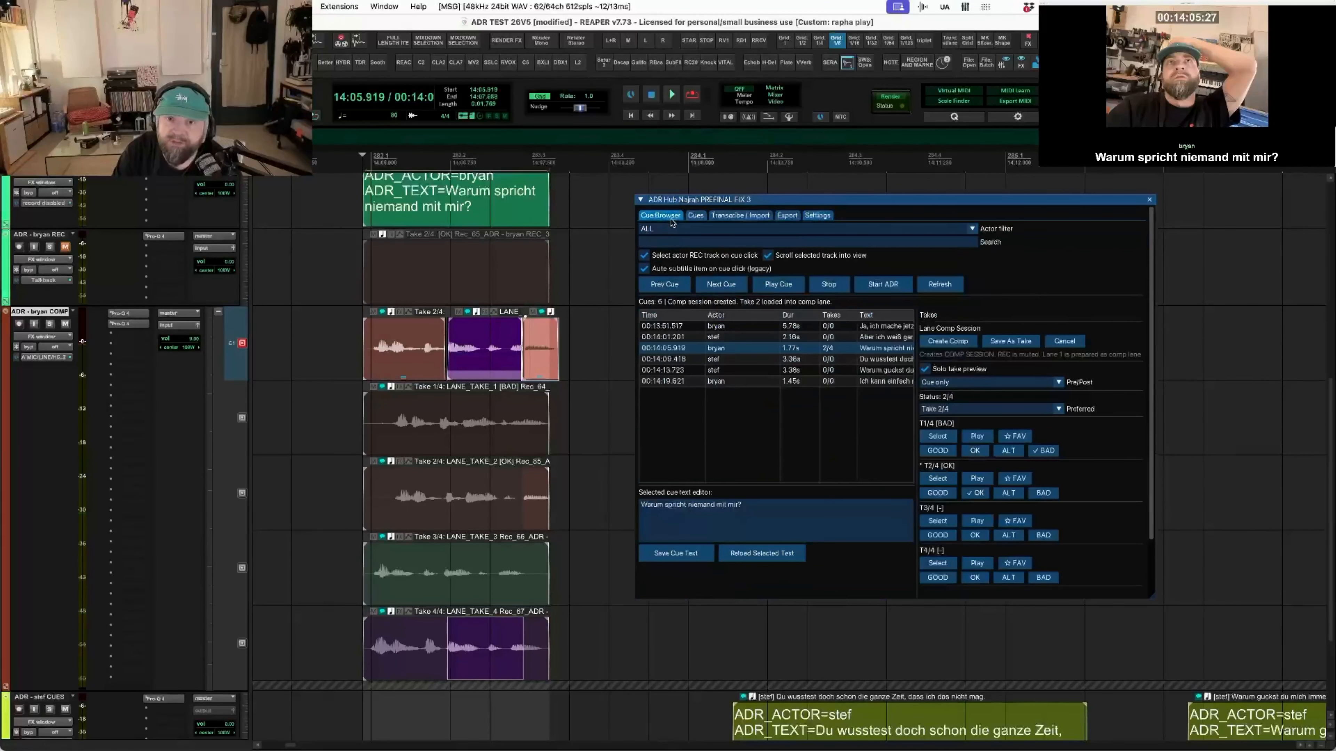
pyautogui.click(1025, 342)
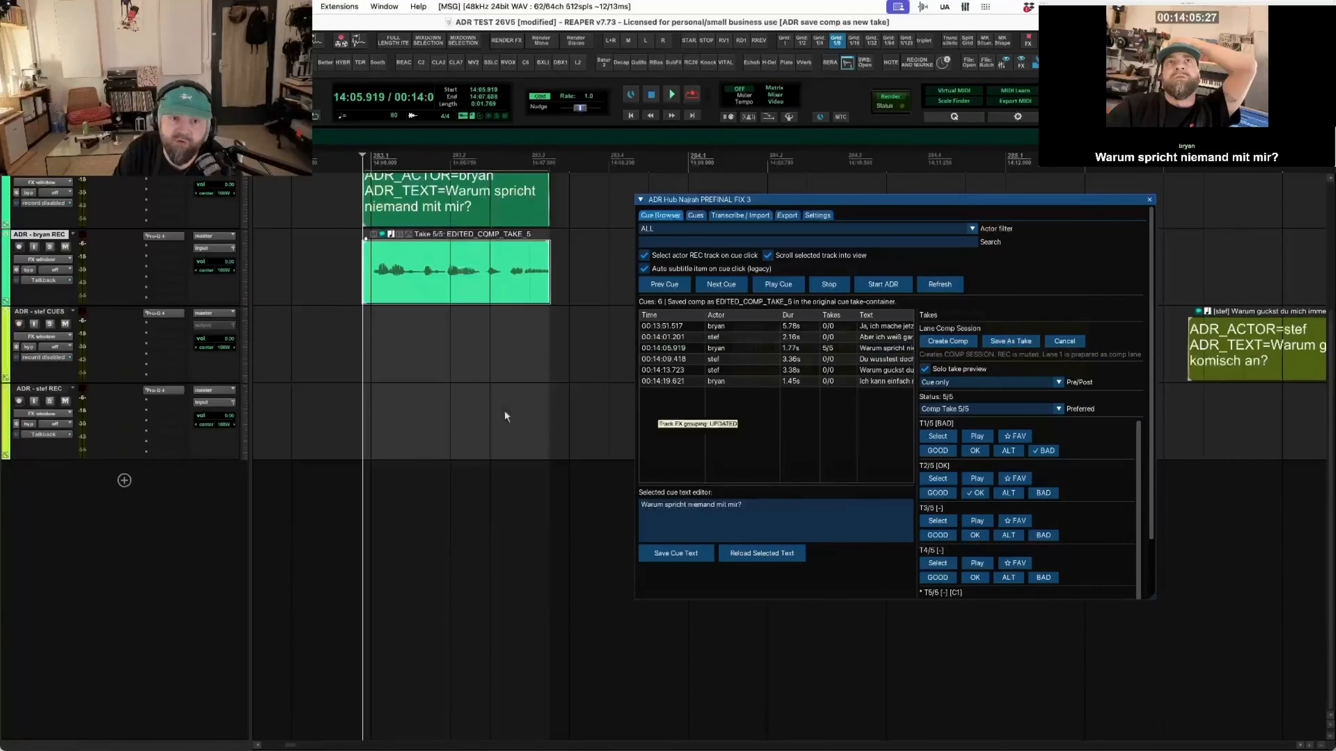
pyautogui.scroll(-1, 1098, 501)
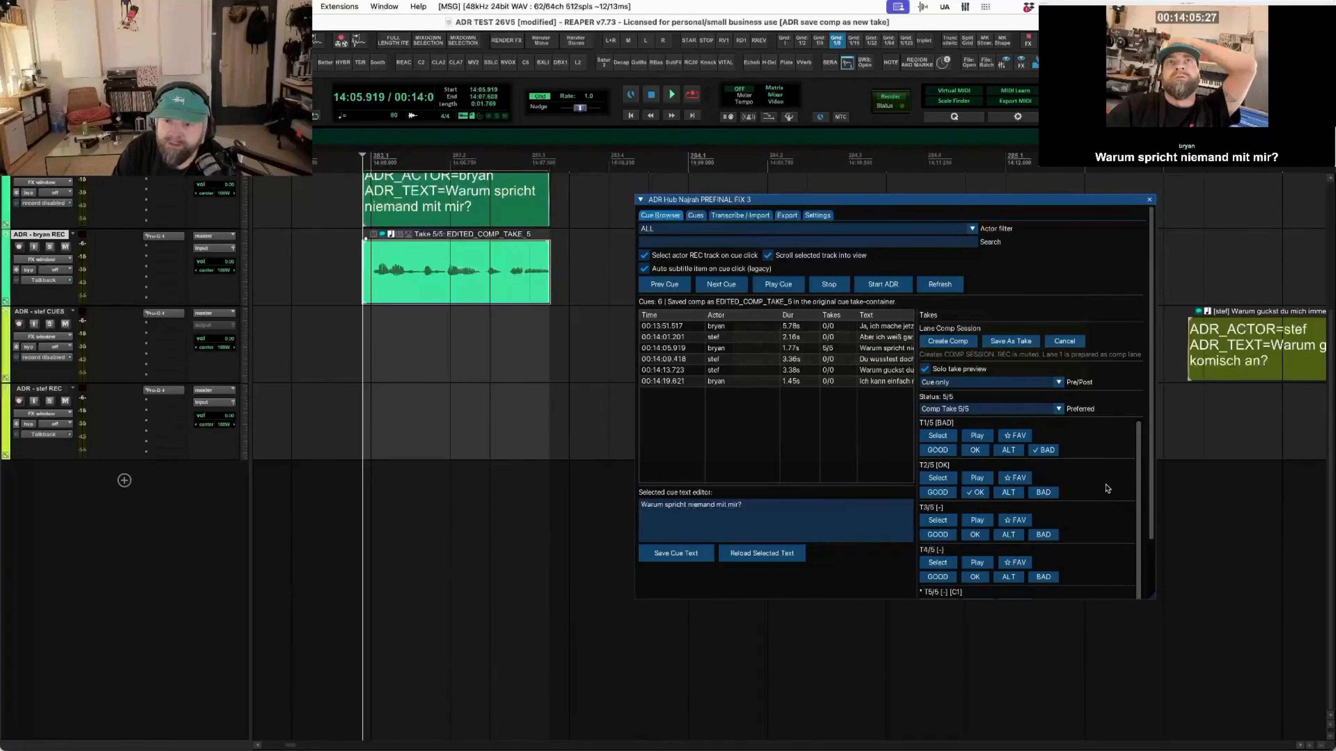
# - Enlarge the hub window to show the whole take list and play the cue with the saved comp take
pyautogui.moveTo(1118, 554); pyautogui.dragTo(965, 551)
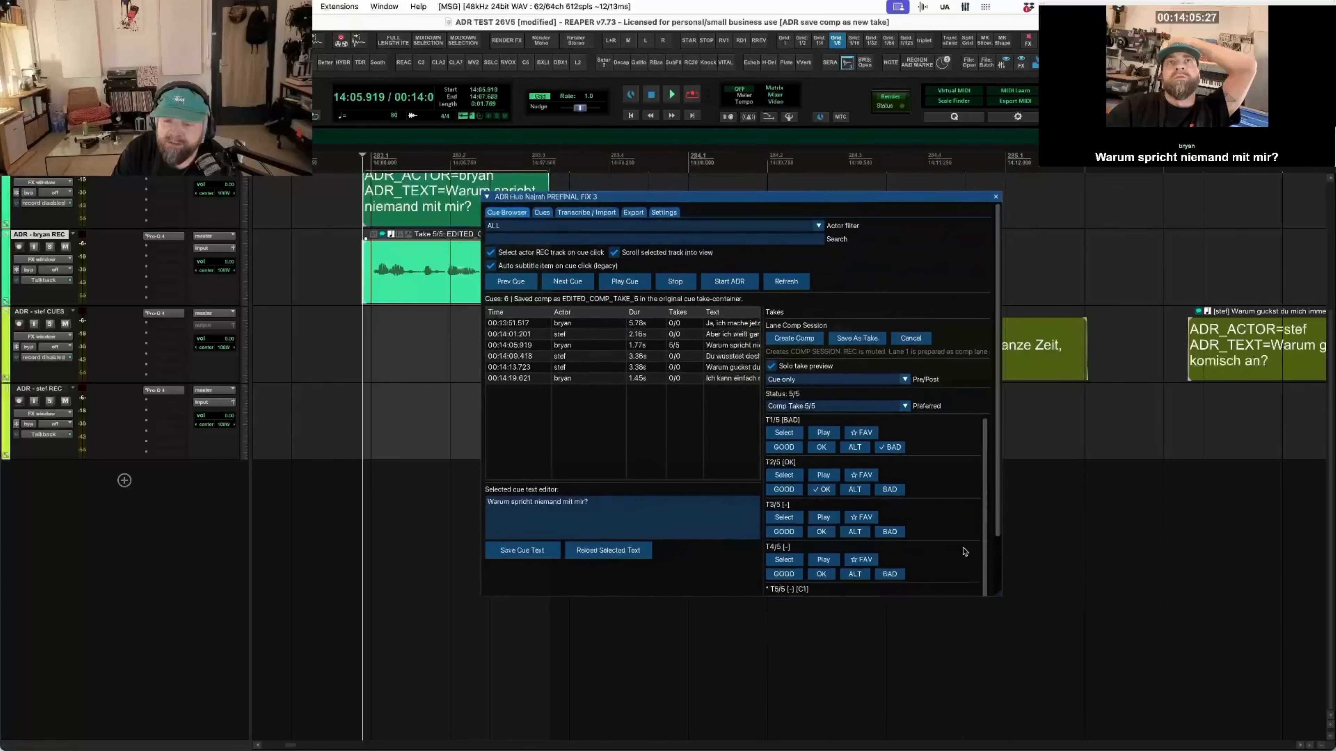
pyautogui.moveTo(1000, 600); pyautogui.dragTo(1057, 700)
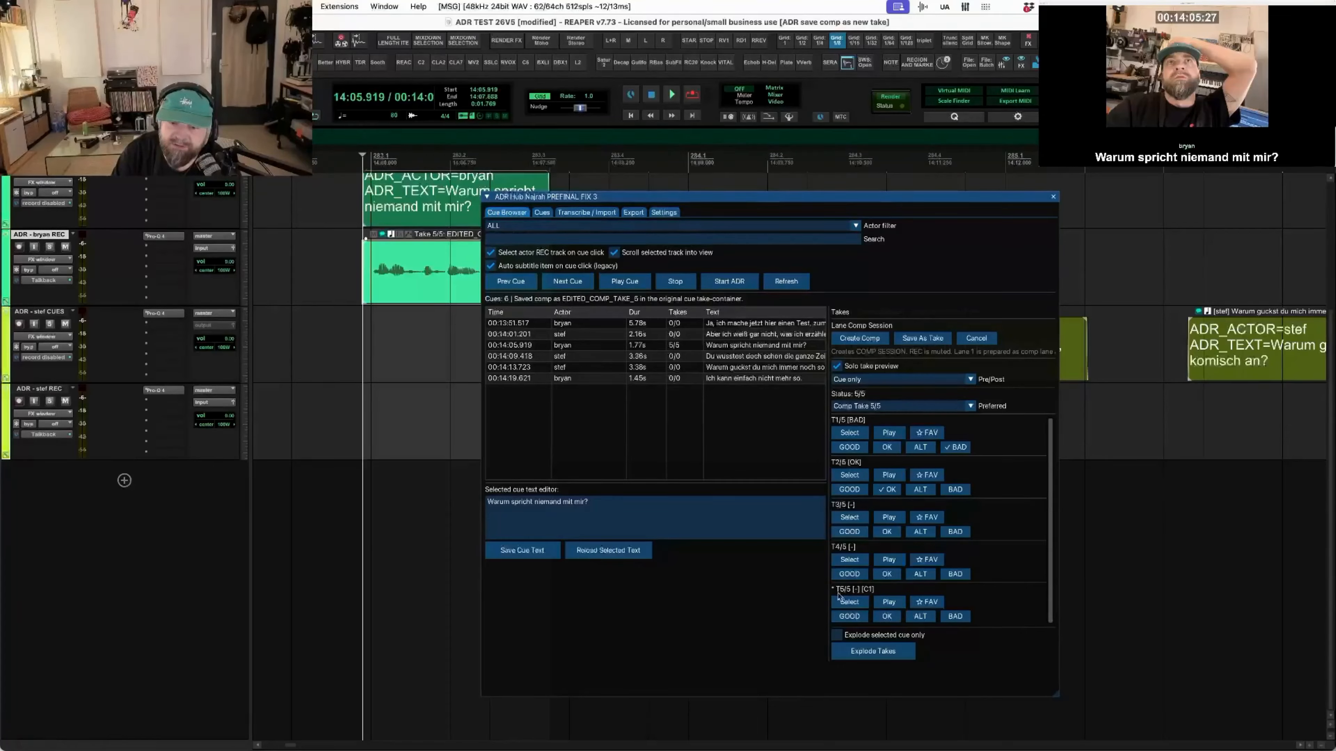
pyautogui.click(660, 348)
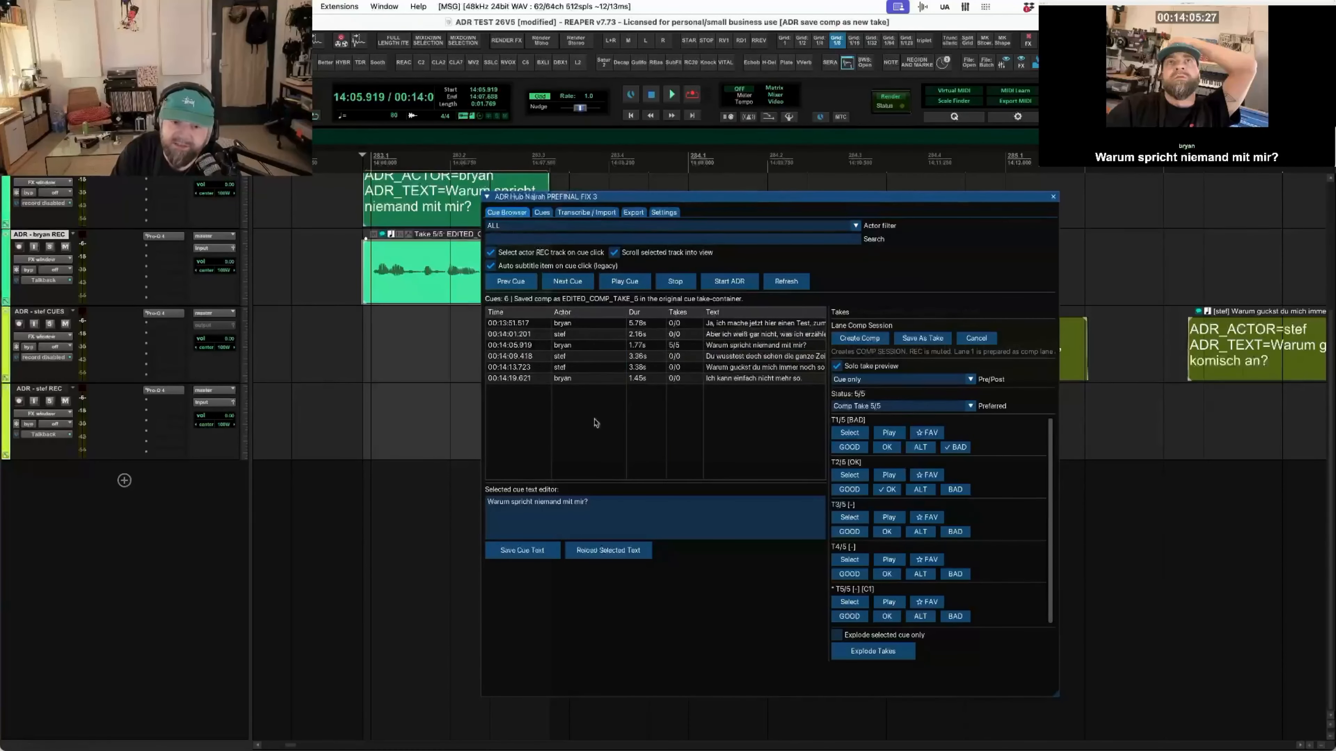
pyautogui.click(637, 284)
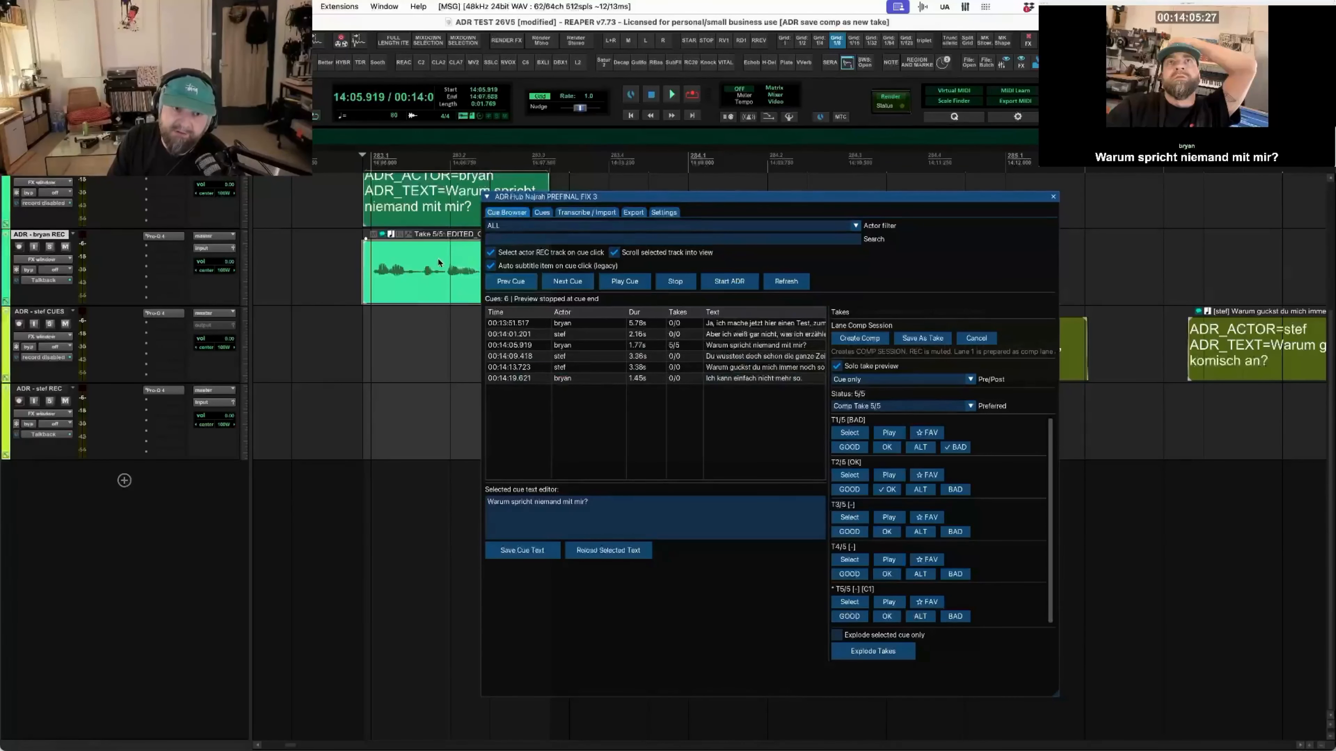
# - Select the "Warum spricht niemand mit mir?" cue item on the timeline and view the hub's cue editing and actor assignment options
pyautogui.scroll(3, 435, 263)
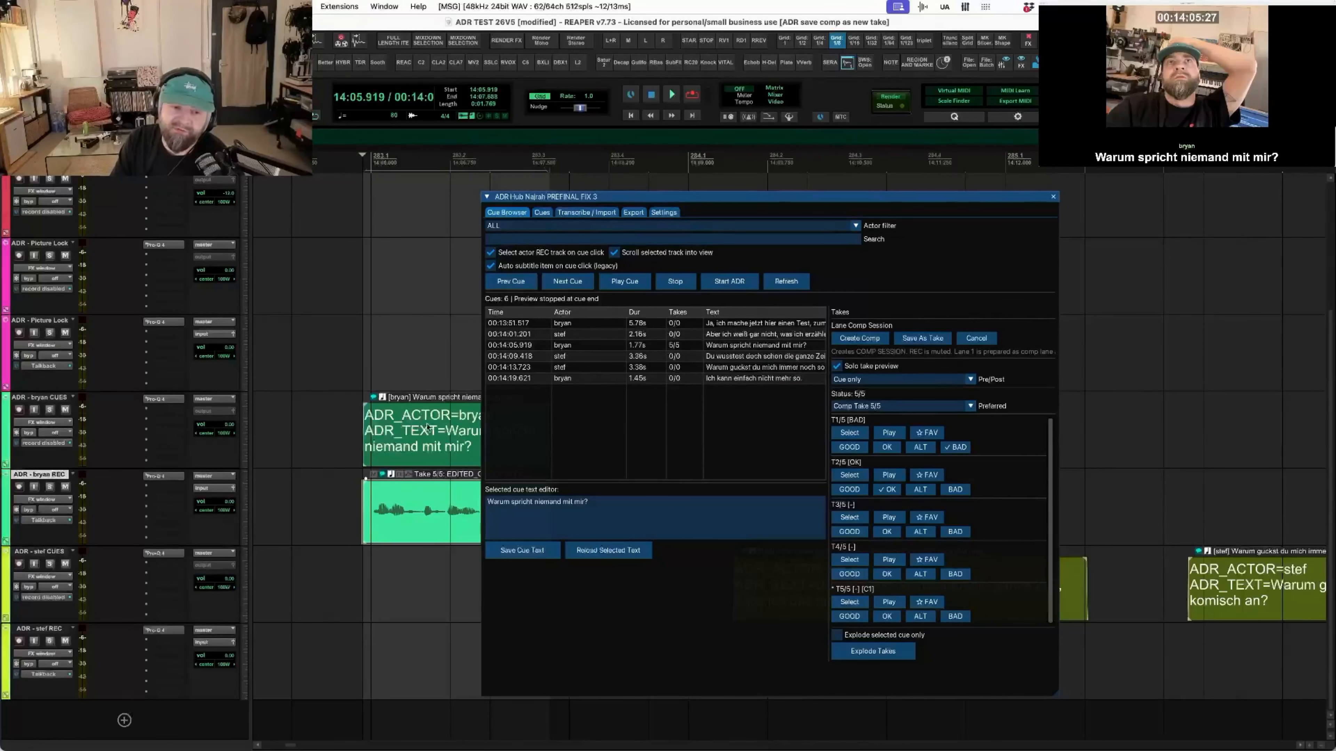
pyautogui.click(428, 428)
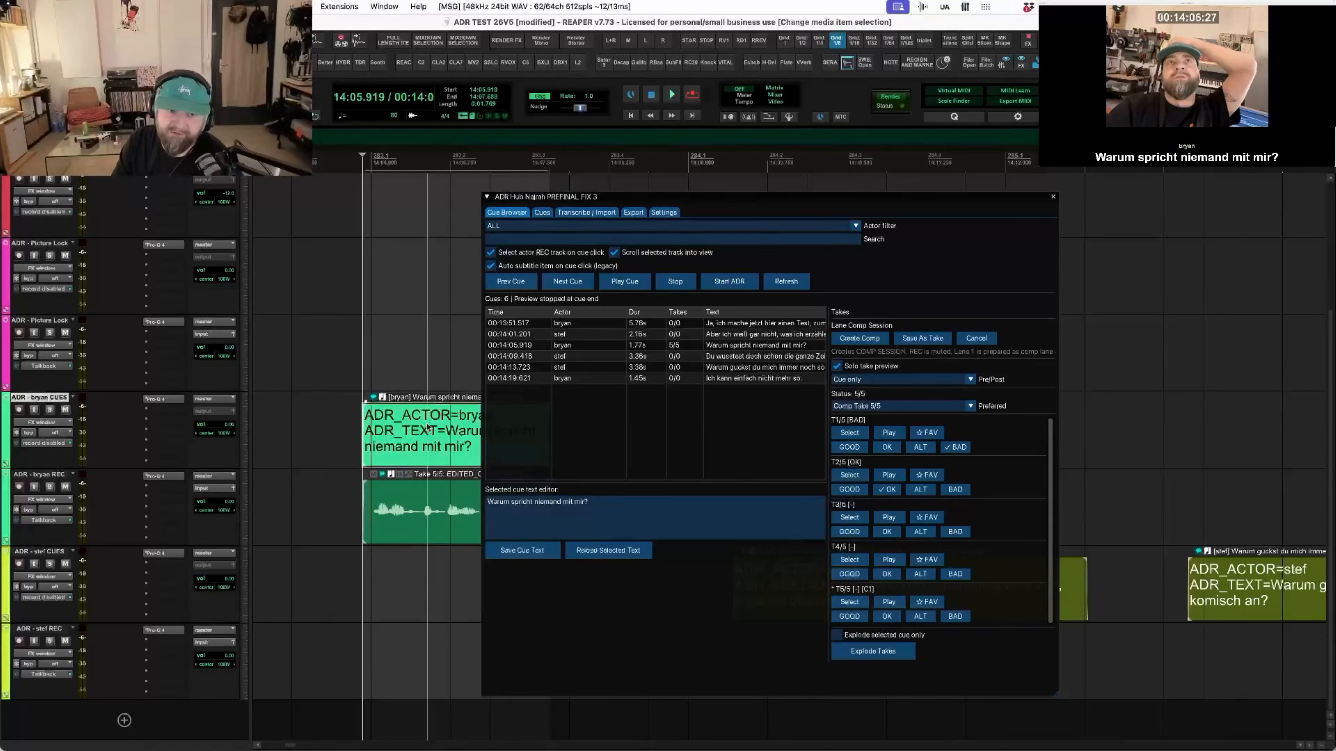
pyautogui.click(674, 212)
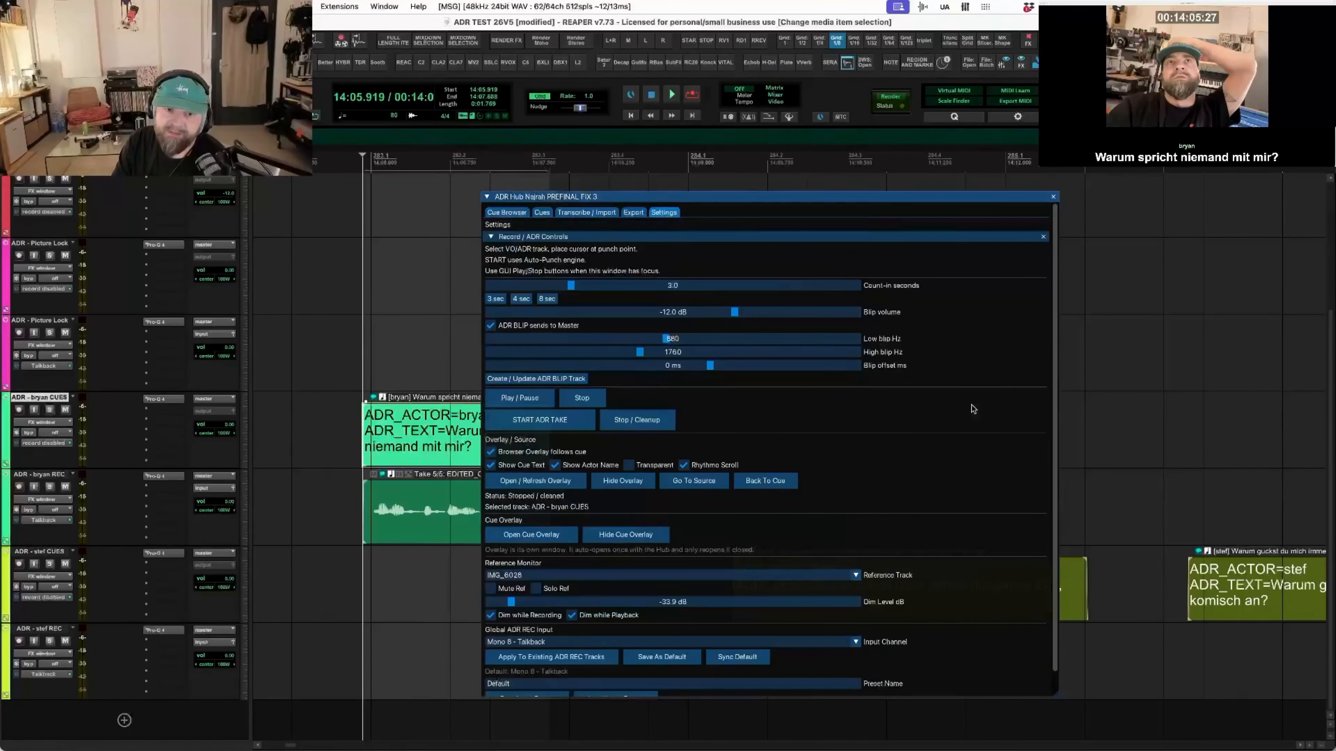
pyautogui.click(542, 212)
pyautogui.moveTo(678, 196); pyautogui.dragTo(807, 192)
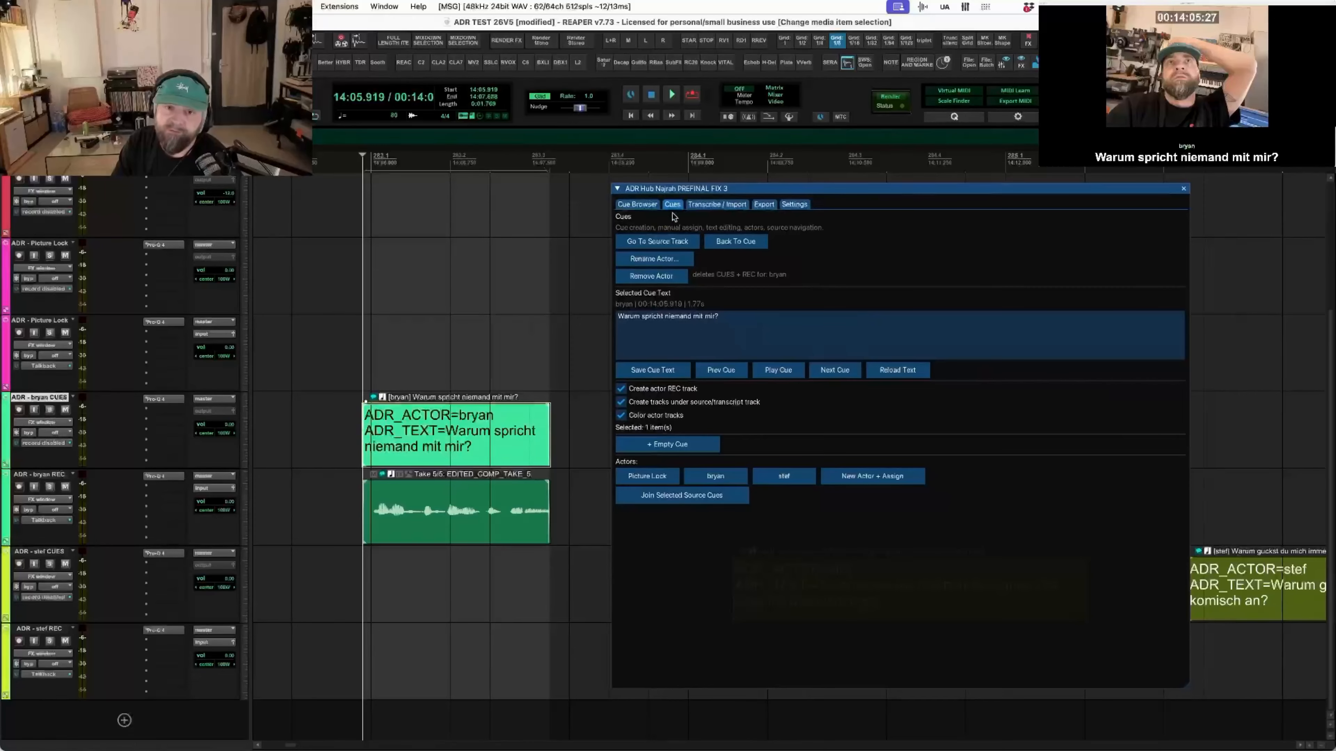
pyautogui.click(637, 204)
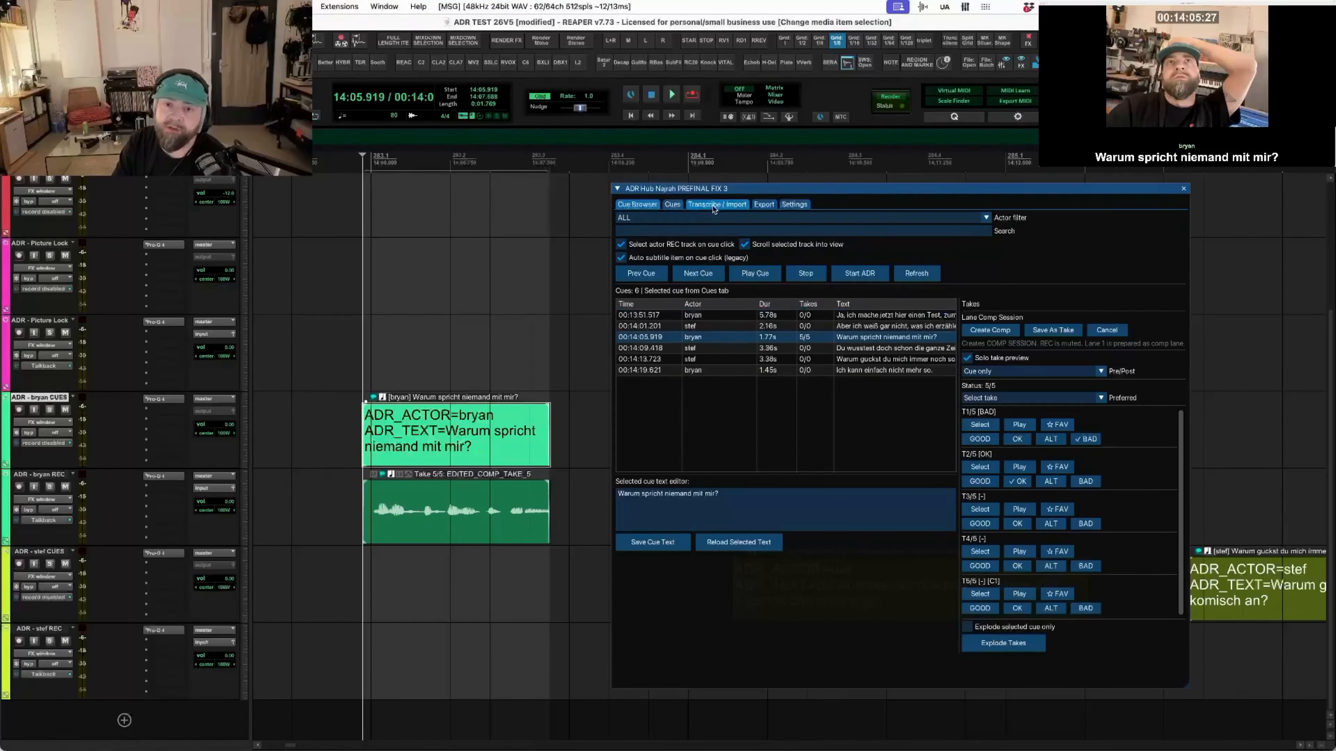
pyautogui.click(673, 205)
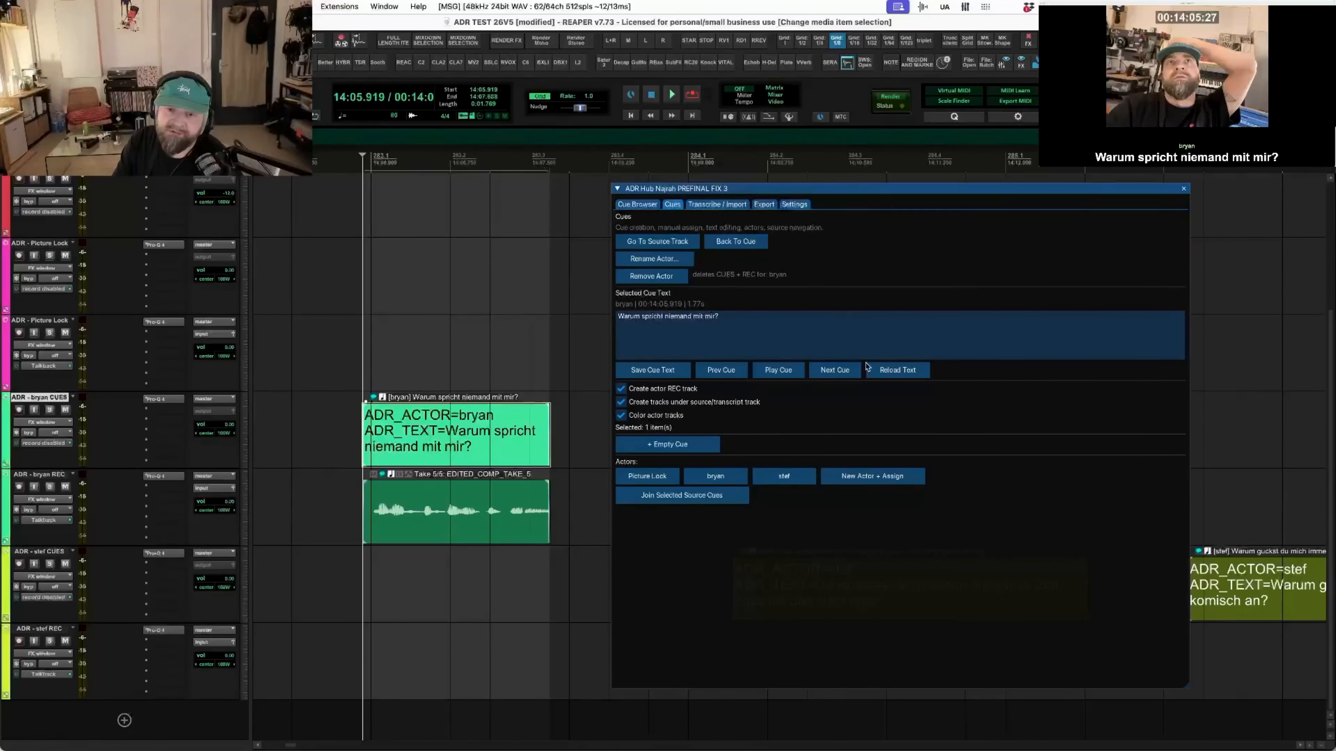
pyautogui.hscroll(-3, 510, 472)
pyautogui.hscroll(3, 510, 472)
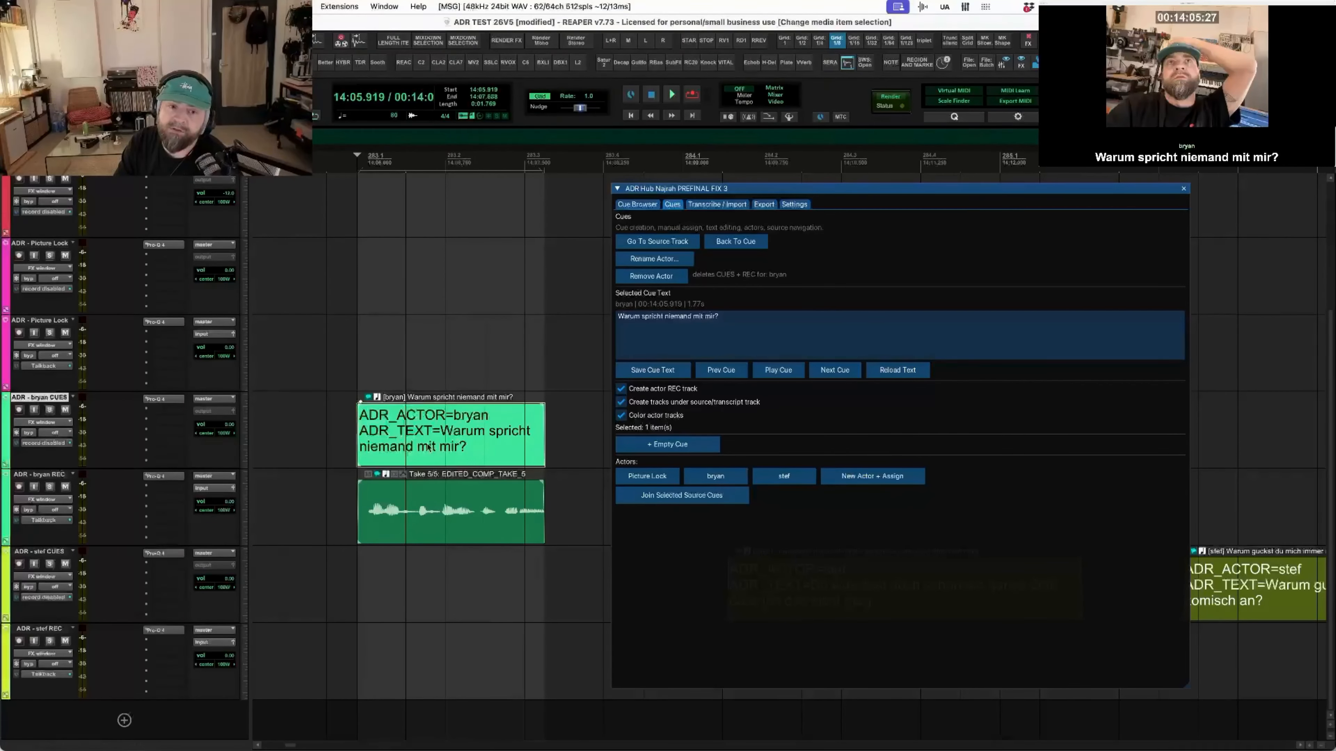
# - Try reassigning the selected cue to the second existing actor, and undo the reassignment
pyautogui.click(425, 429)
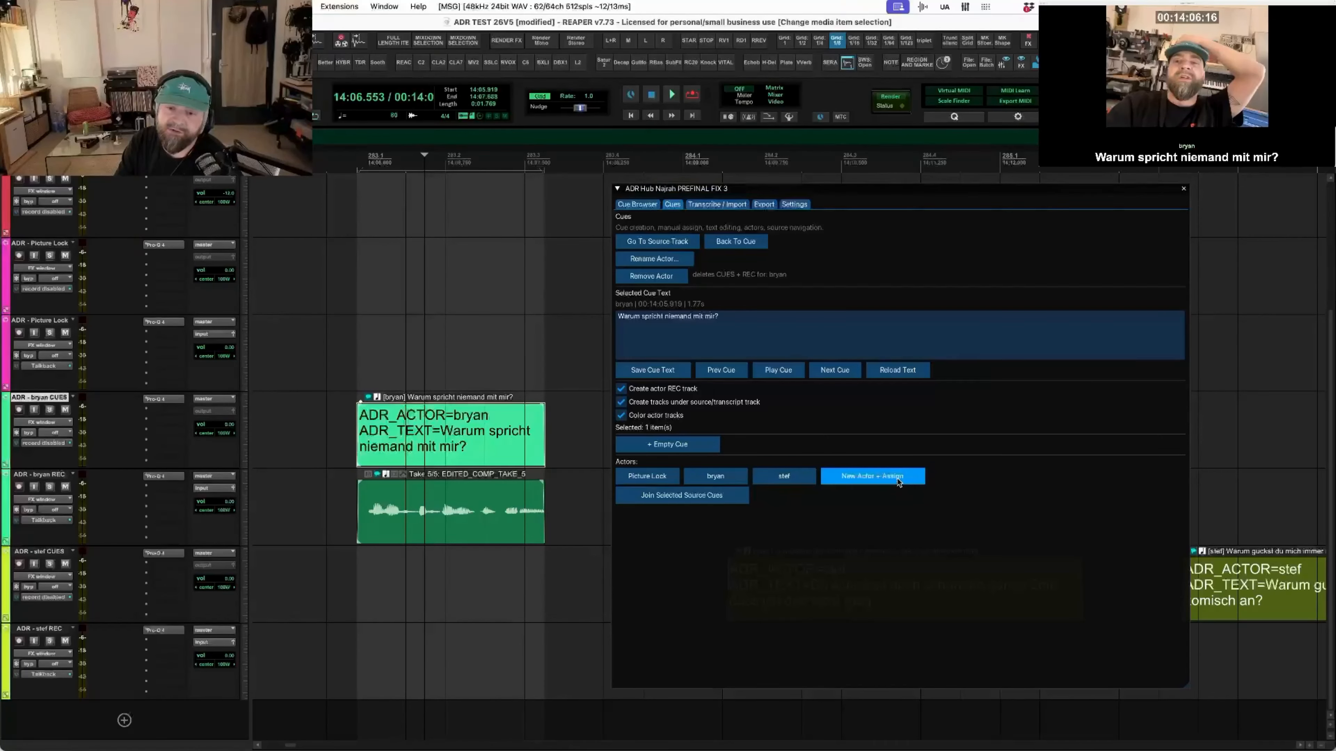
pyautogui.click(791, 478)
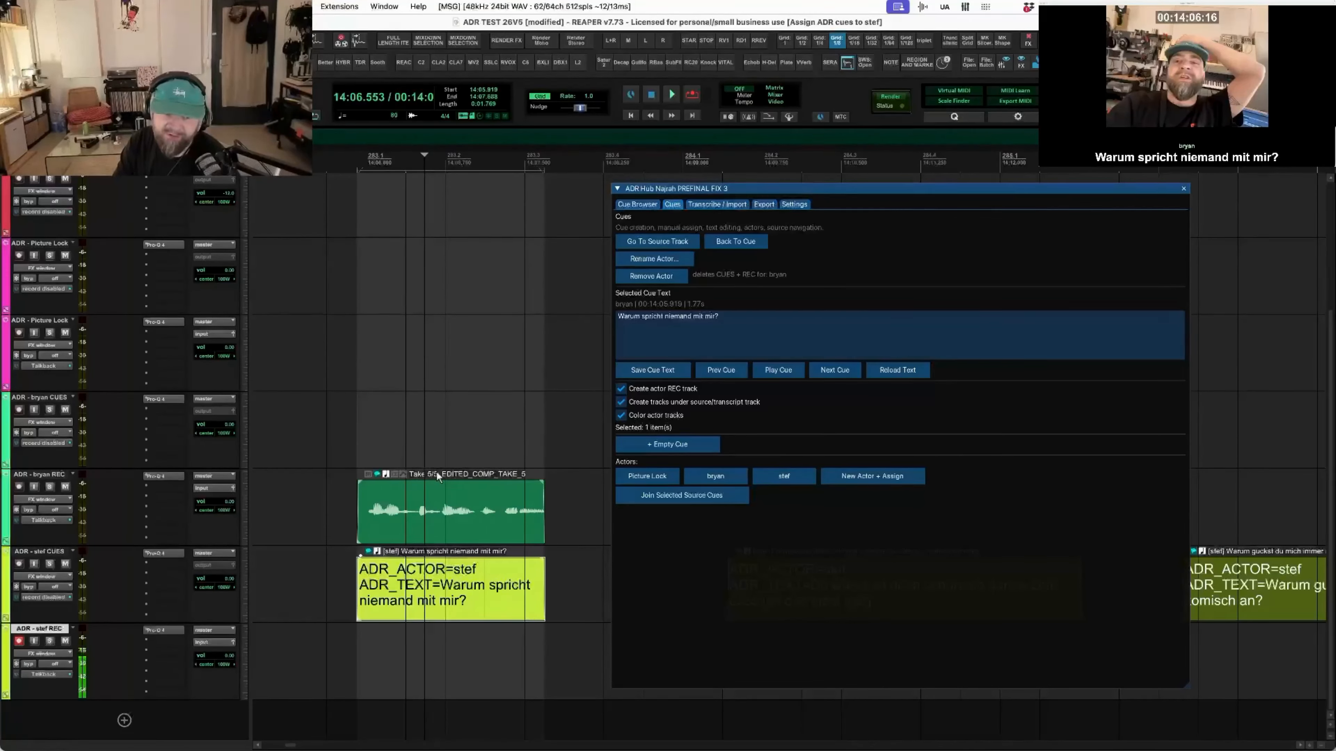
pyautogui.click(423, 496)
pyautogui.press('super+z')
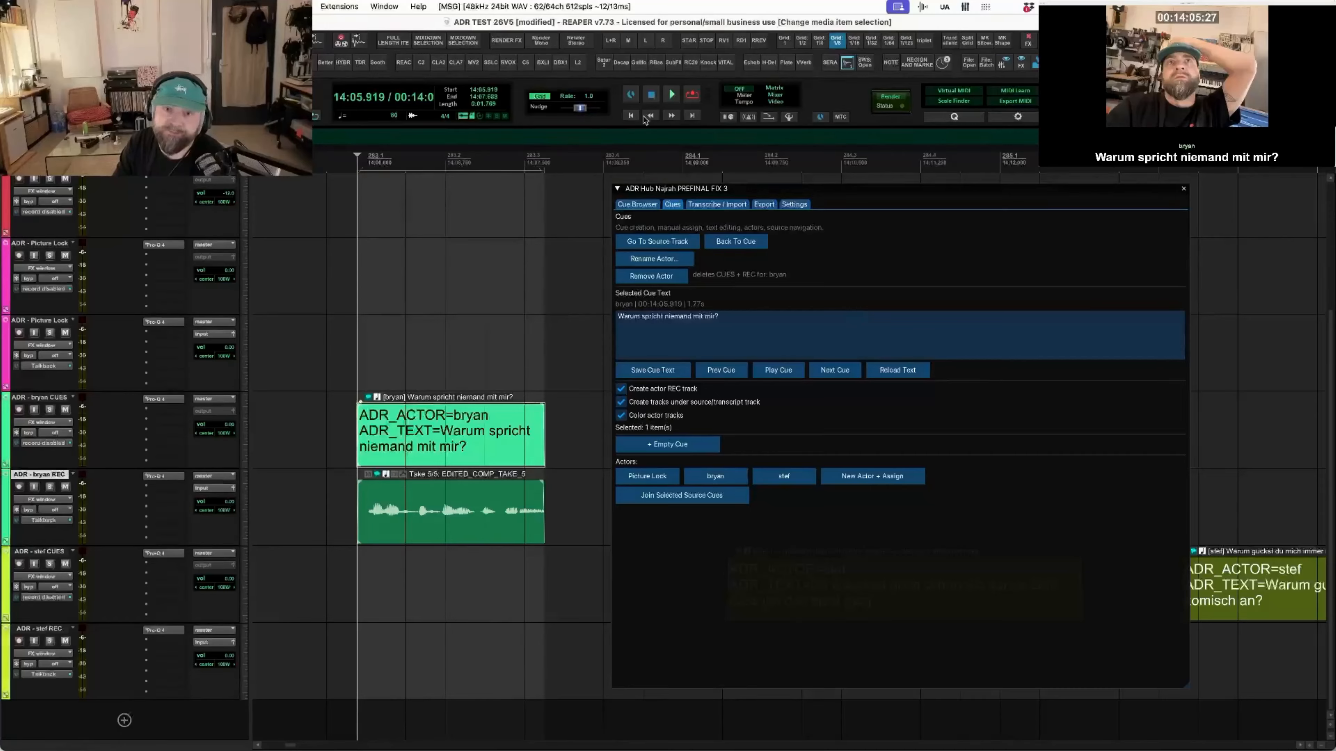
# - Move the cue item later on the timeline to about 14:06.28 and extend its end to a length of about 1.9 s
pyautogui.click(640, 204)
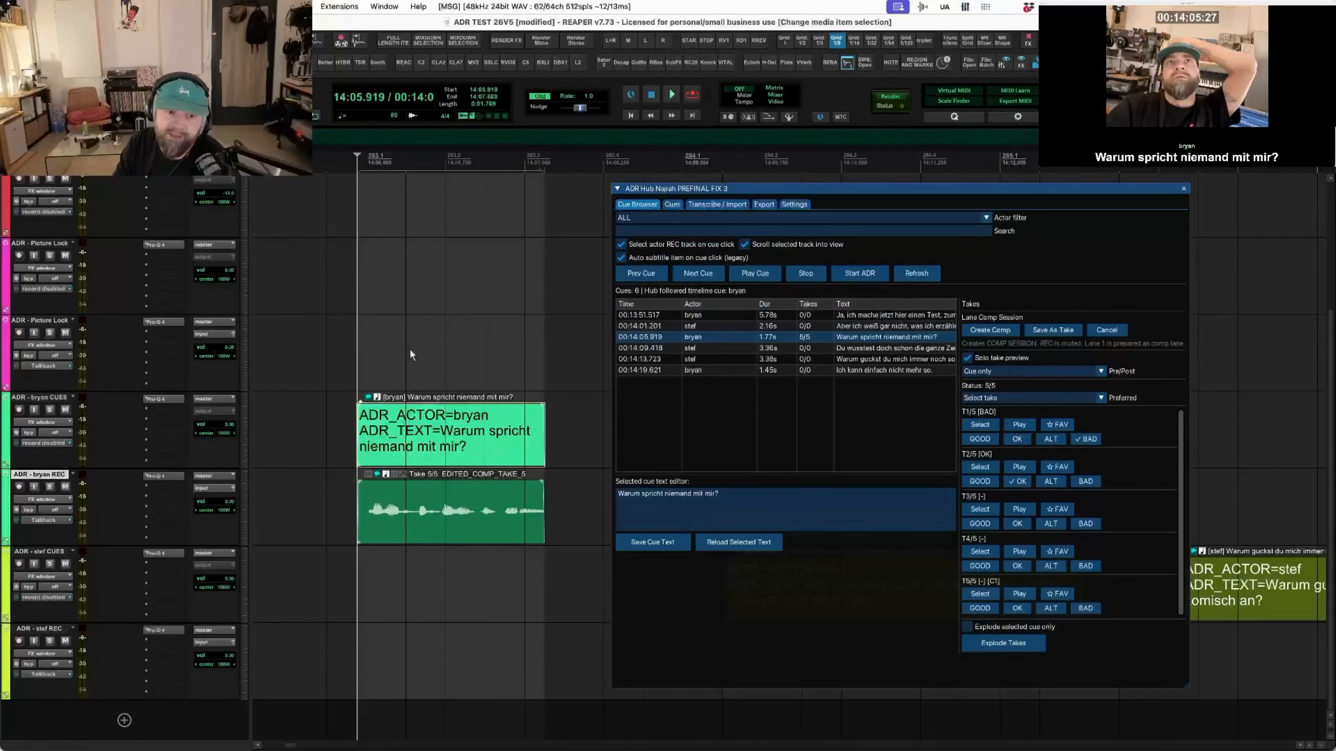
pyautogui.scroll(3, 435, 416)
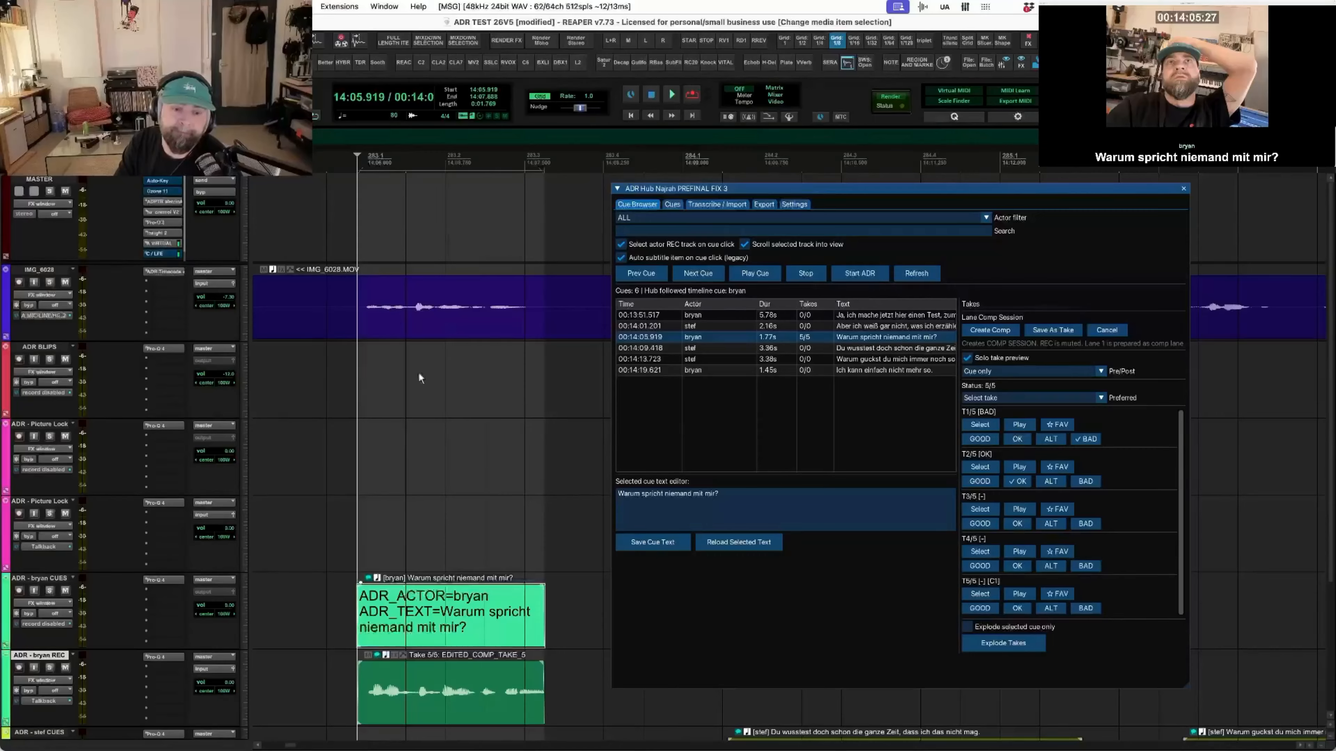
pyautogui.scroll(-3, 474, 440)
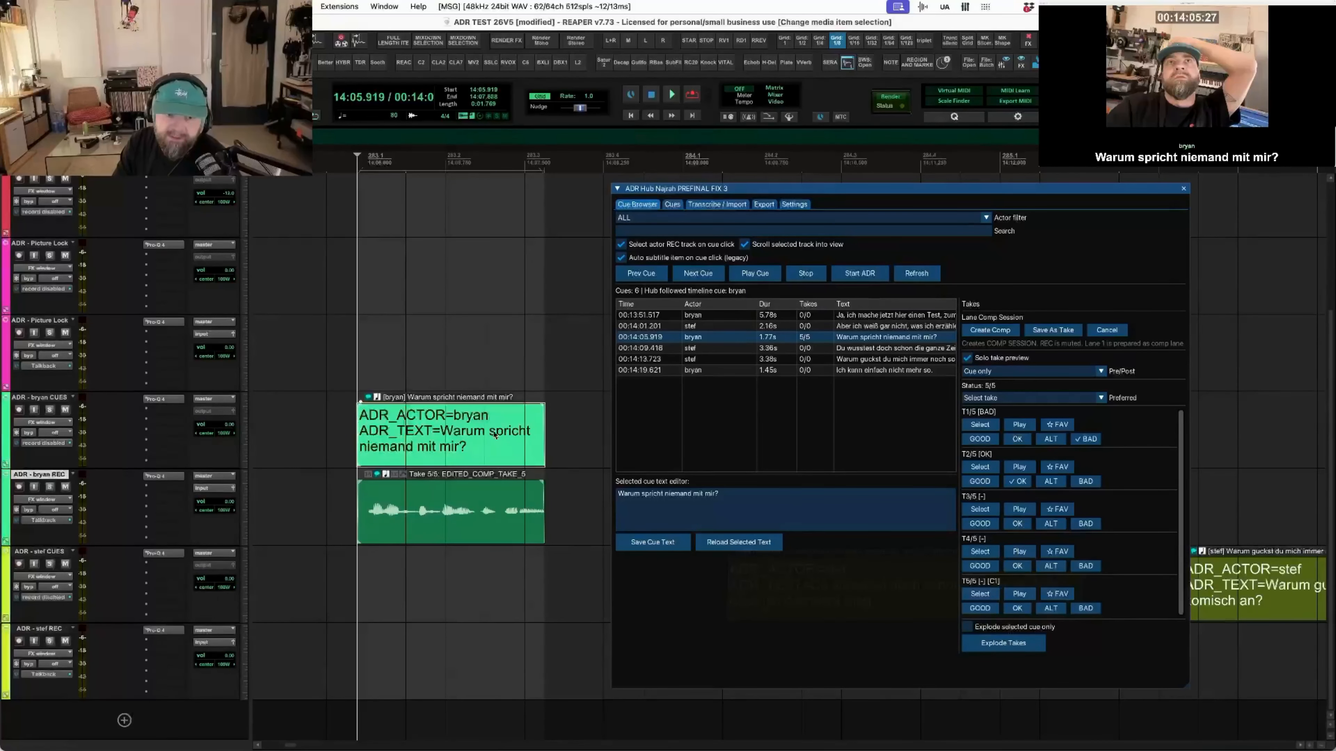
pyautogui.click(411, 441)
pyautogui.scroll(2, 410, 436)
pyautogui.scroll(-3, 411, 434)
pyautogui.moveTo(463, 424)
pyautogui.mouseDown()
pyautogui.moveTo(397, 438)
pyautogui.moveTo(369, 414)
pyautogui.moveTo(462, 426)
pyautogui.moveTo(441, 429)
pyautogui.mouseUp()
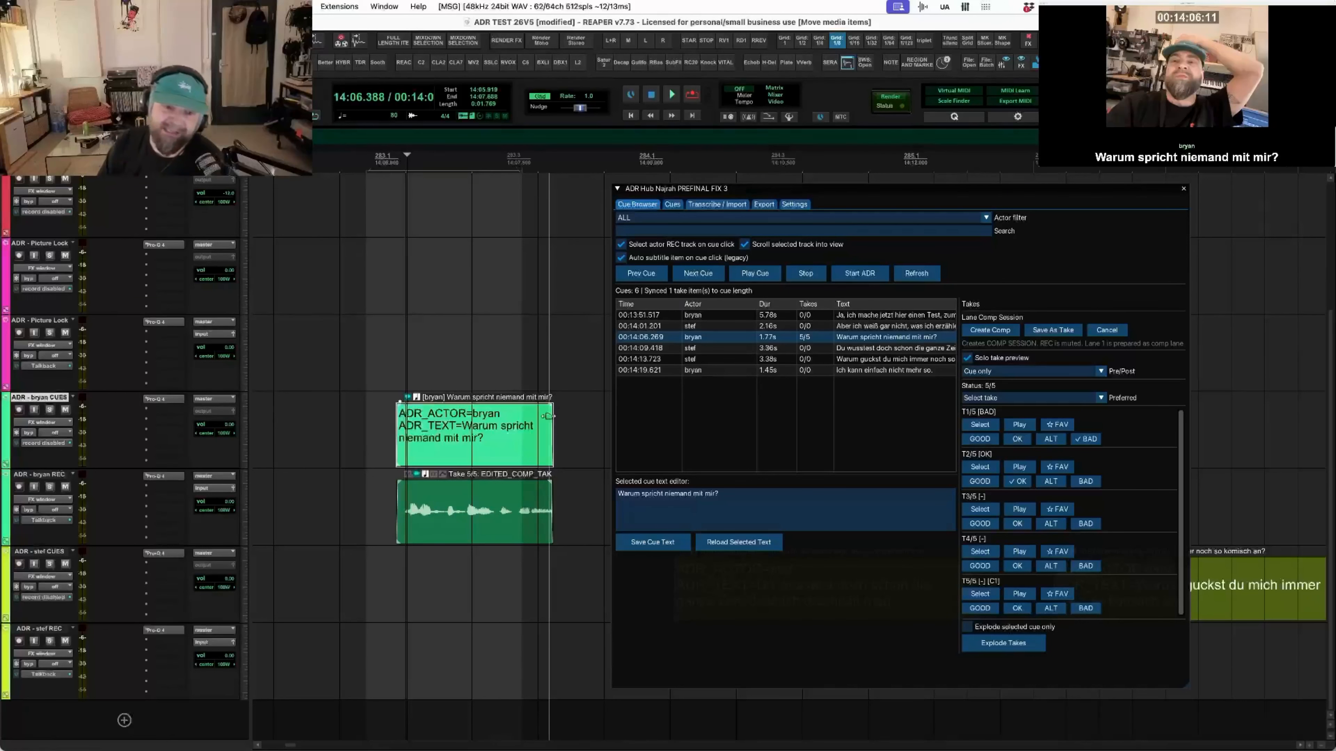
pyautogui.moveTo(551, 423); pyautogui.dragTo(565, 425)
pyautogui.moveTo(397, 432)
pyautogui.mouseDown()
pyautogui.moveTo(380, 433)
pyautogui.moveTo(397, 432)
pyautogui.mouseUp()
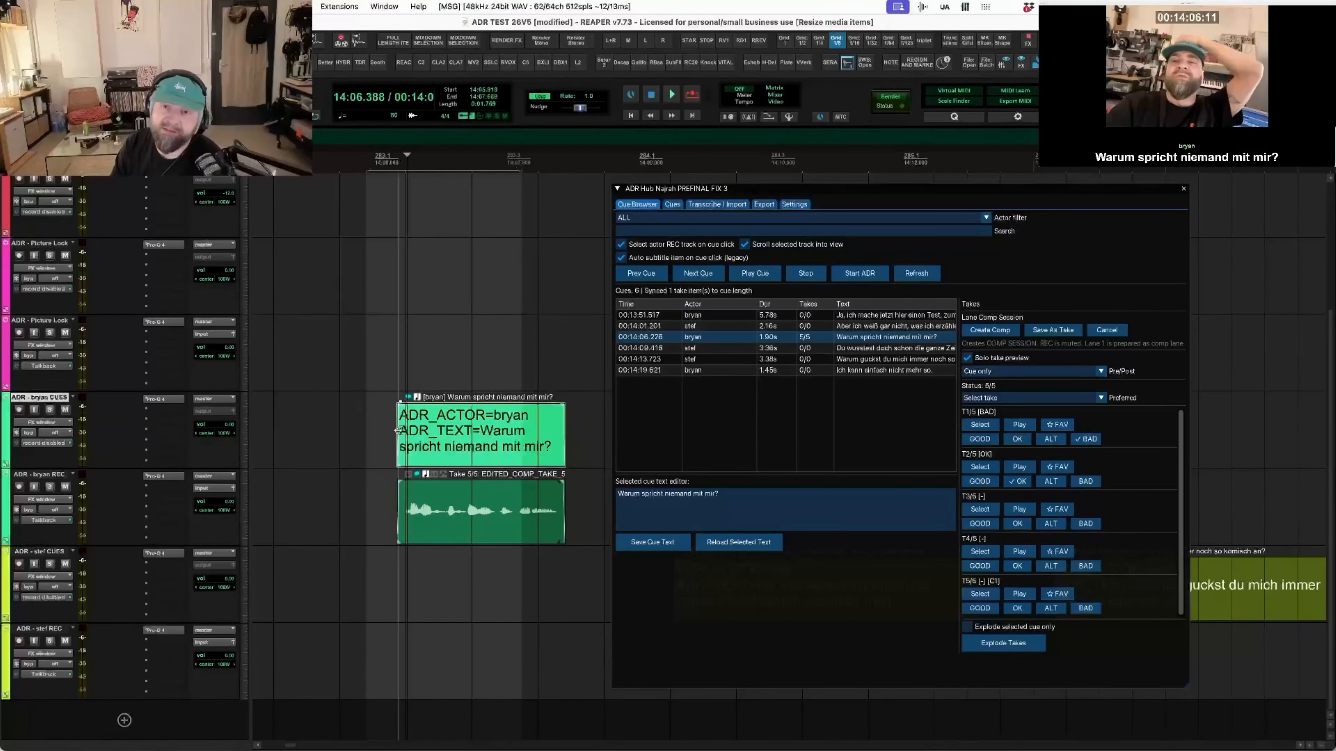
# - Check the transport's record mode options and clear the time selection over the cue
pyautogui.click(638, 358)
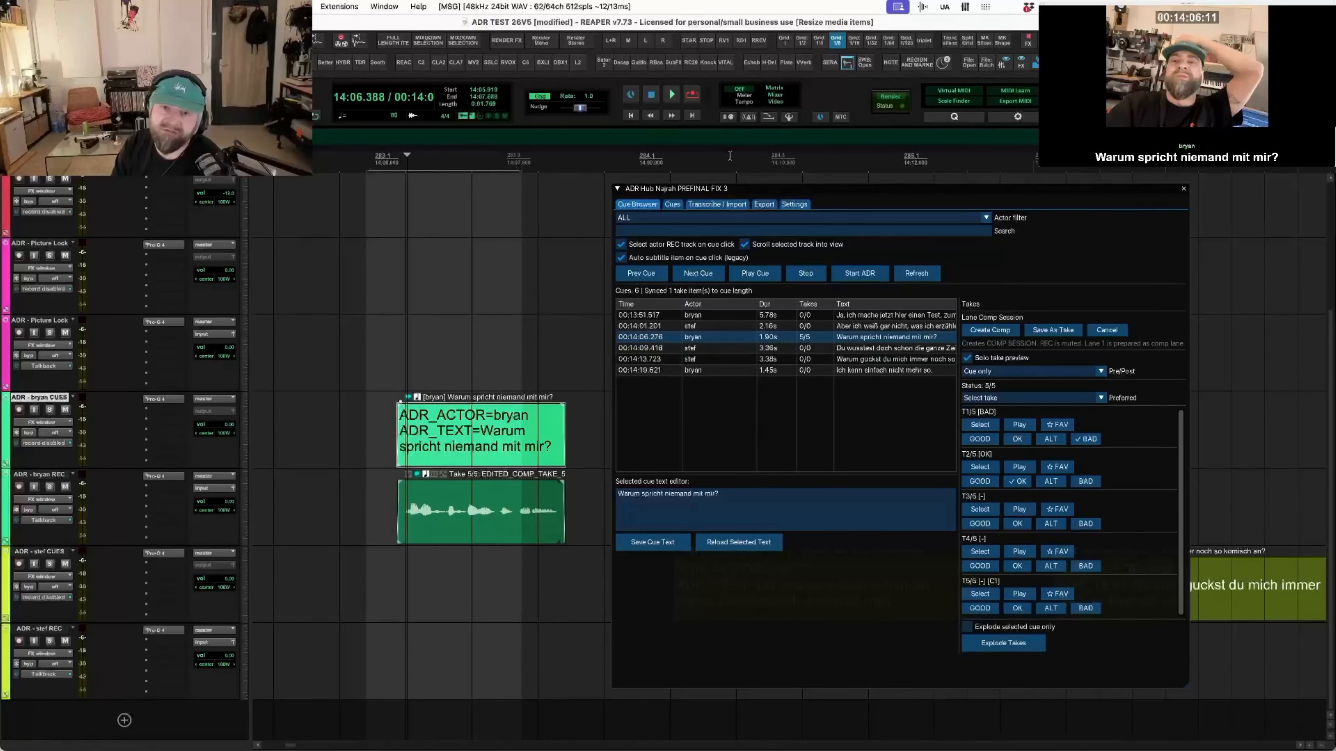
pyautogui.rightClick(693, 98)
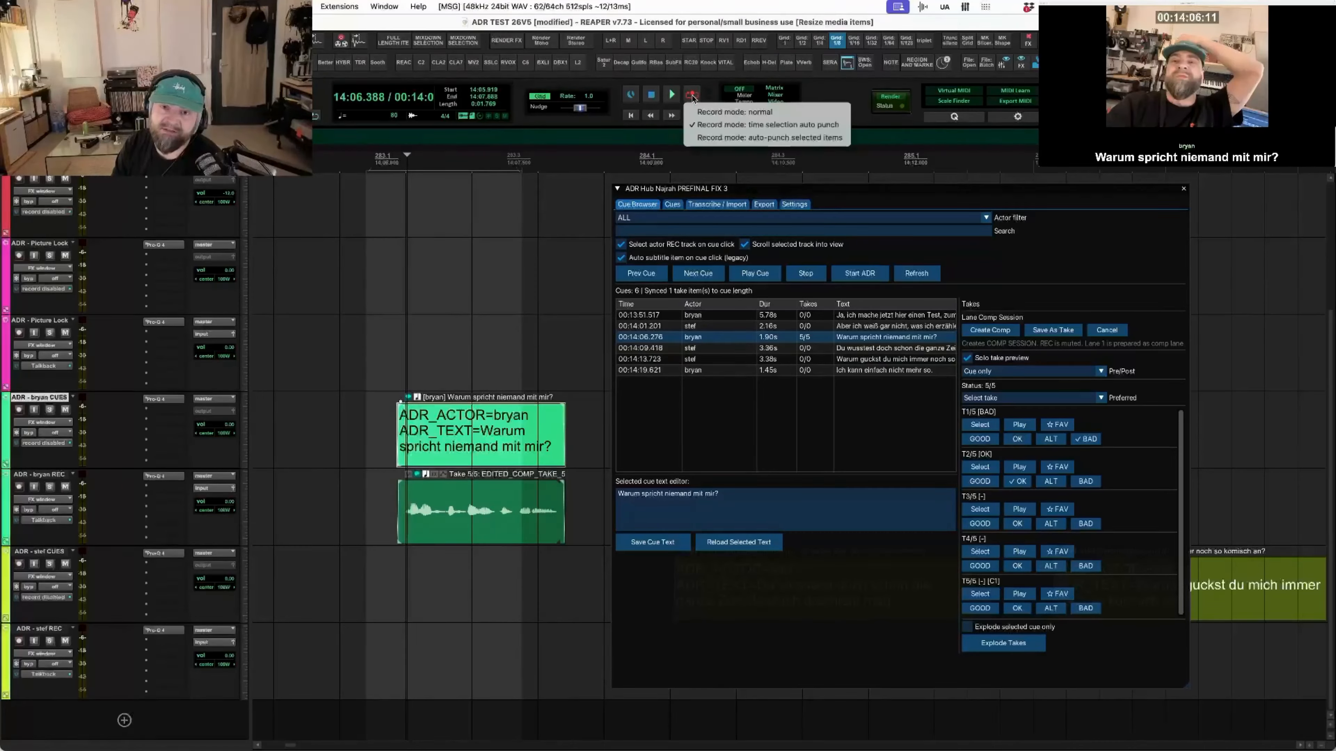
pyautogui.click(461, 441)
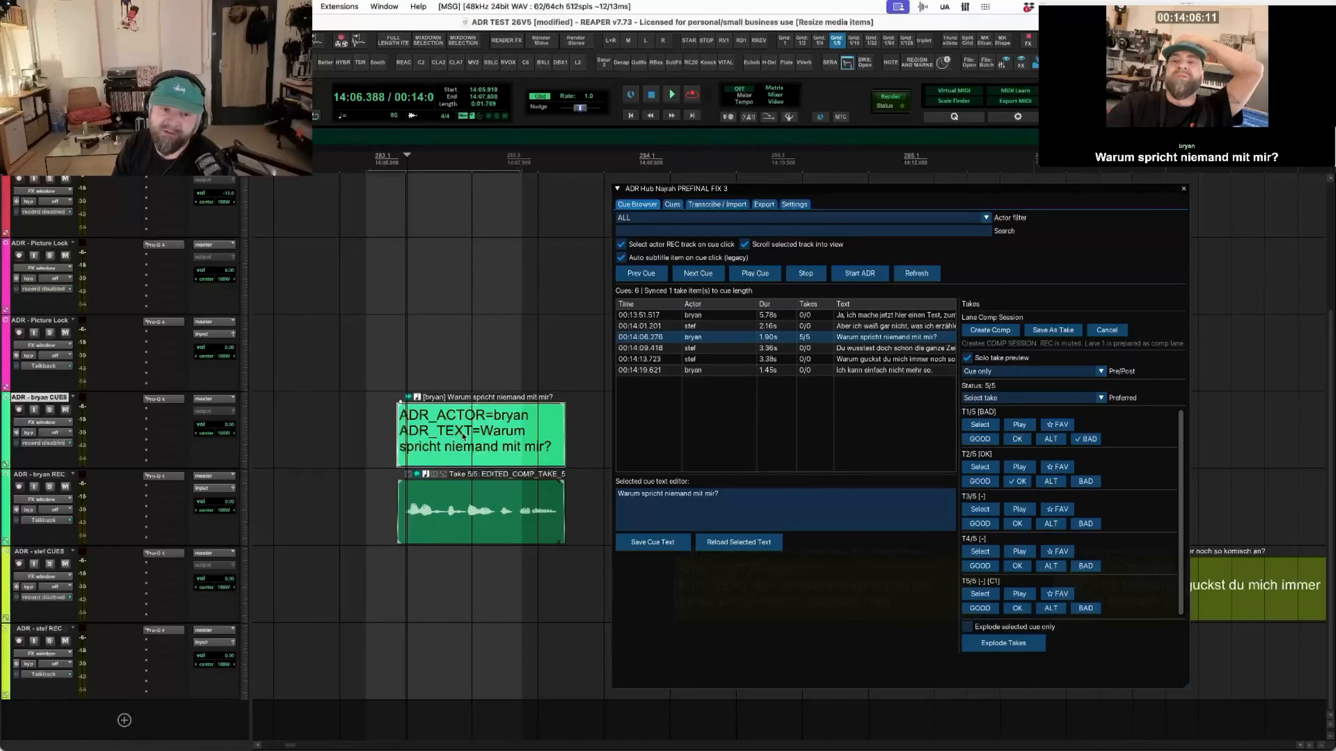
pyautogui.click(451, 441)
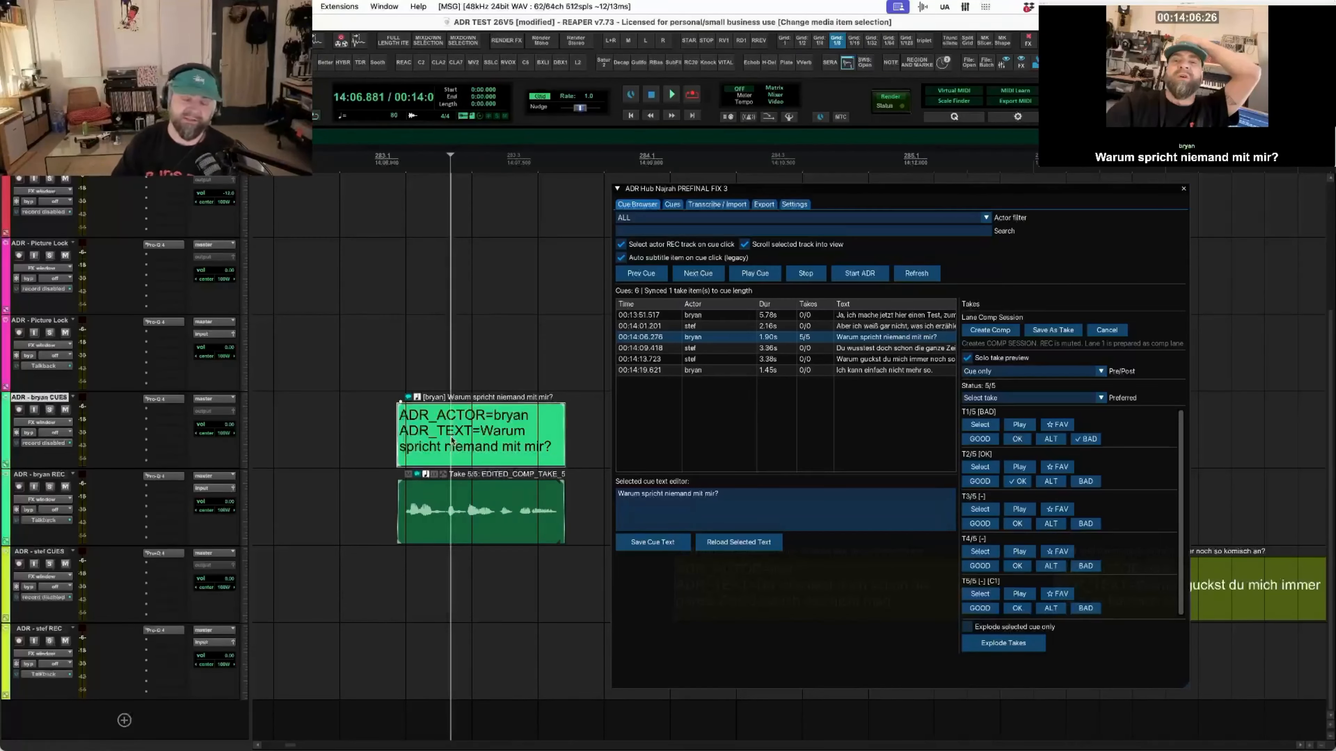
pyautogui.click(506, 442)
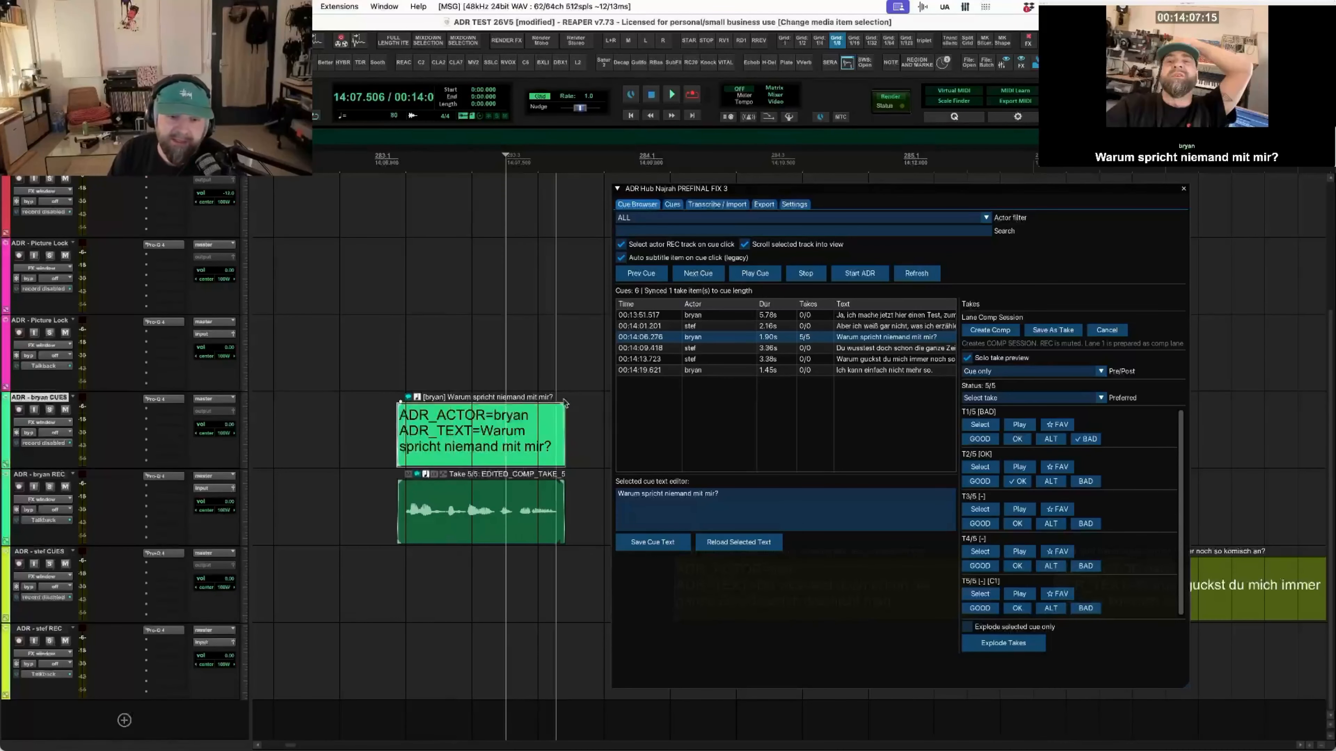
# - Select the resized cue in the cue browser and explode the takes of that cue only
pyautogui.click(744, 338)
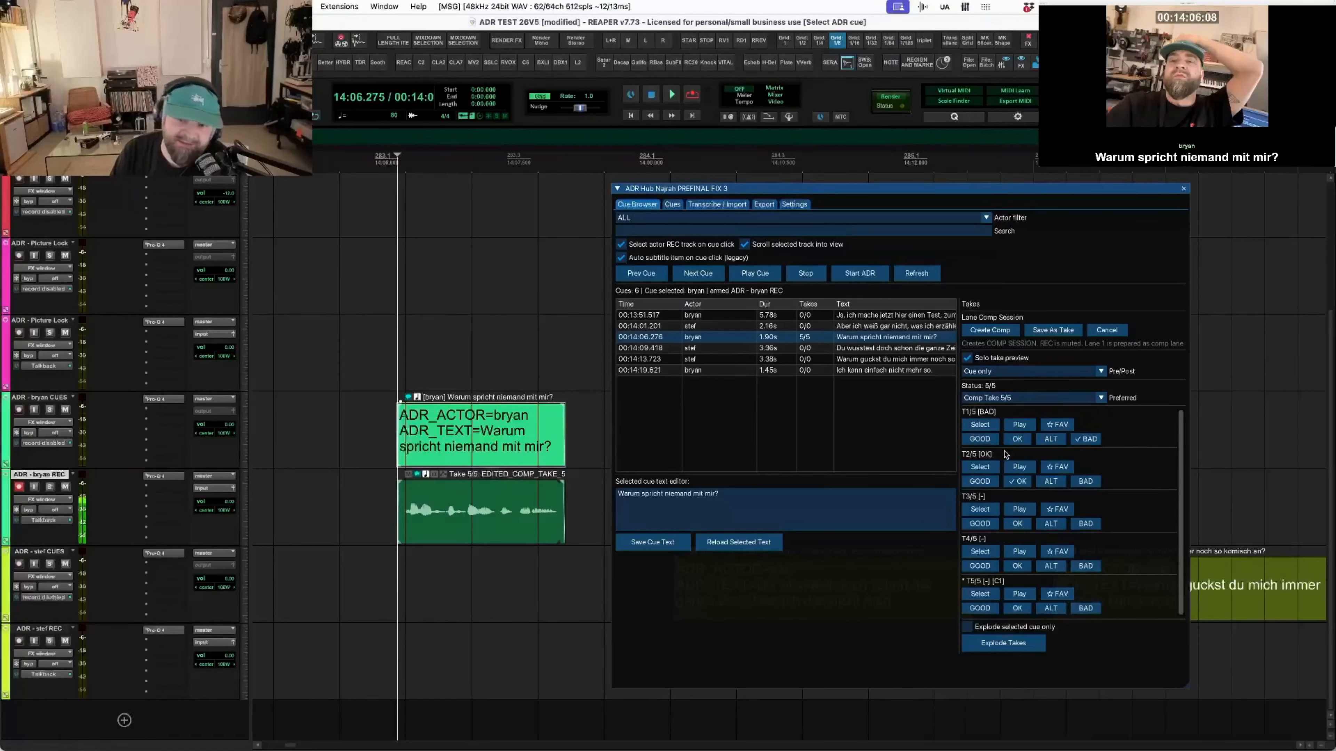
pyautogui.moveTo(920, 193); pyautogui.dragTo(703, 214)
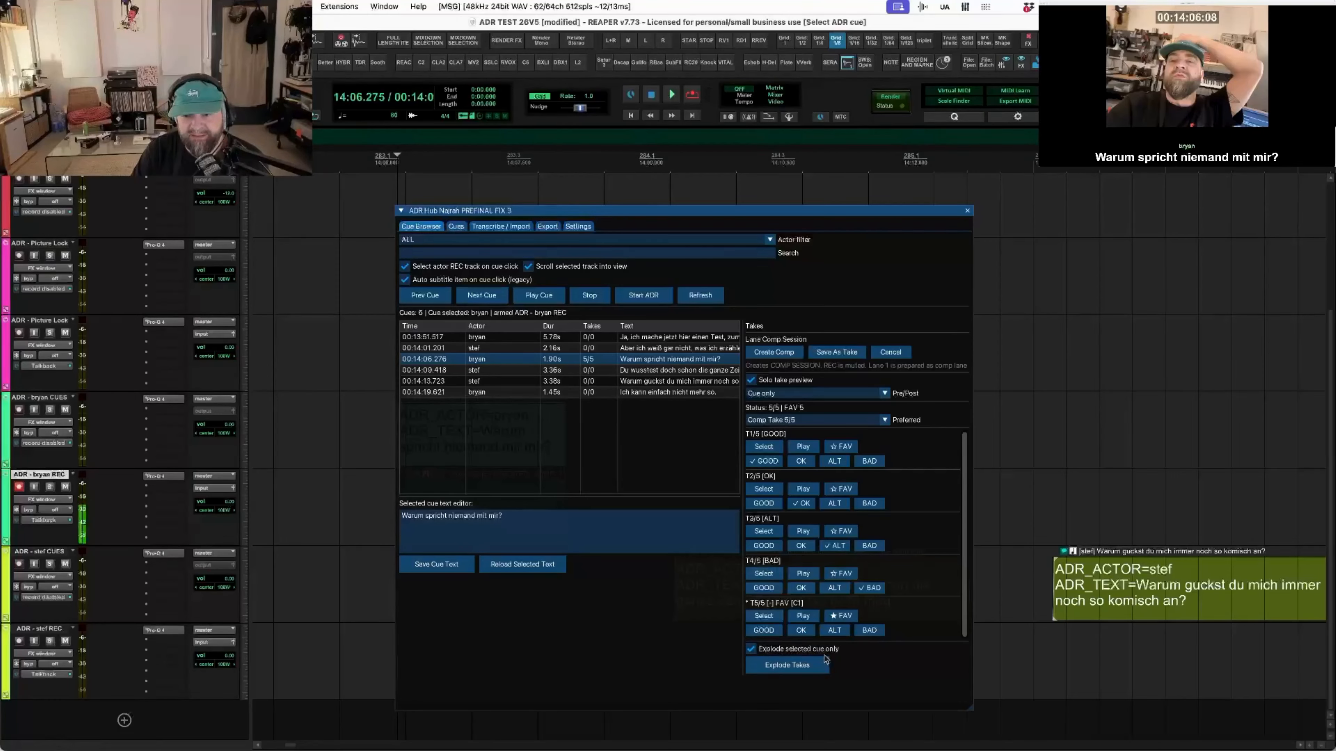
pyautogui.click(804, 667)
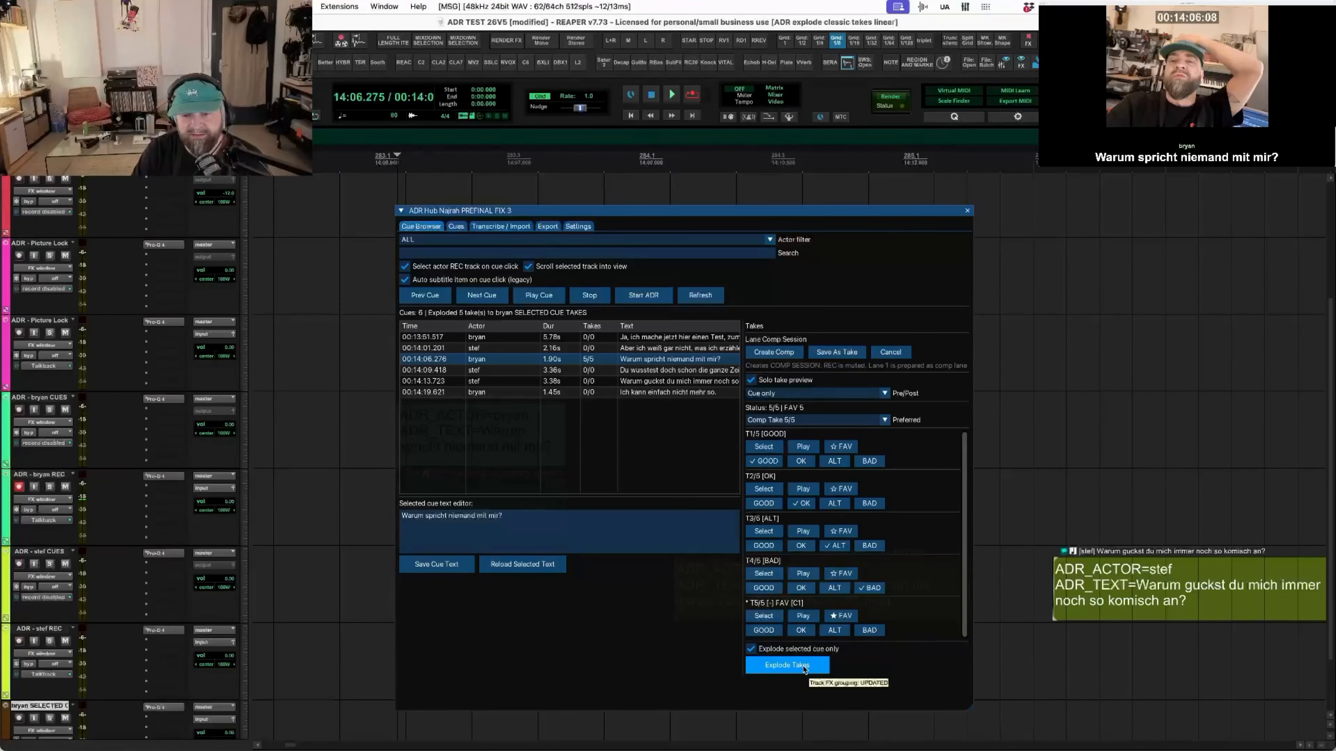
# - Move the ADR Hub window aside and go to the project start to locate the exploded items on the selected-cue takes track
pyautogui.click(374, 662)
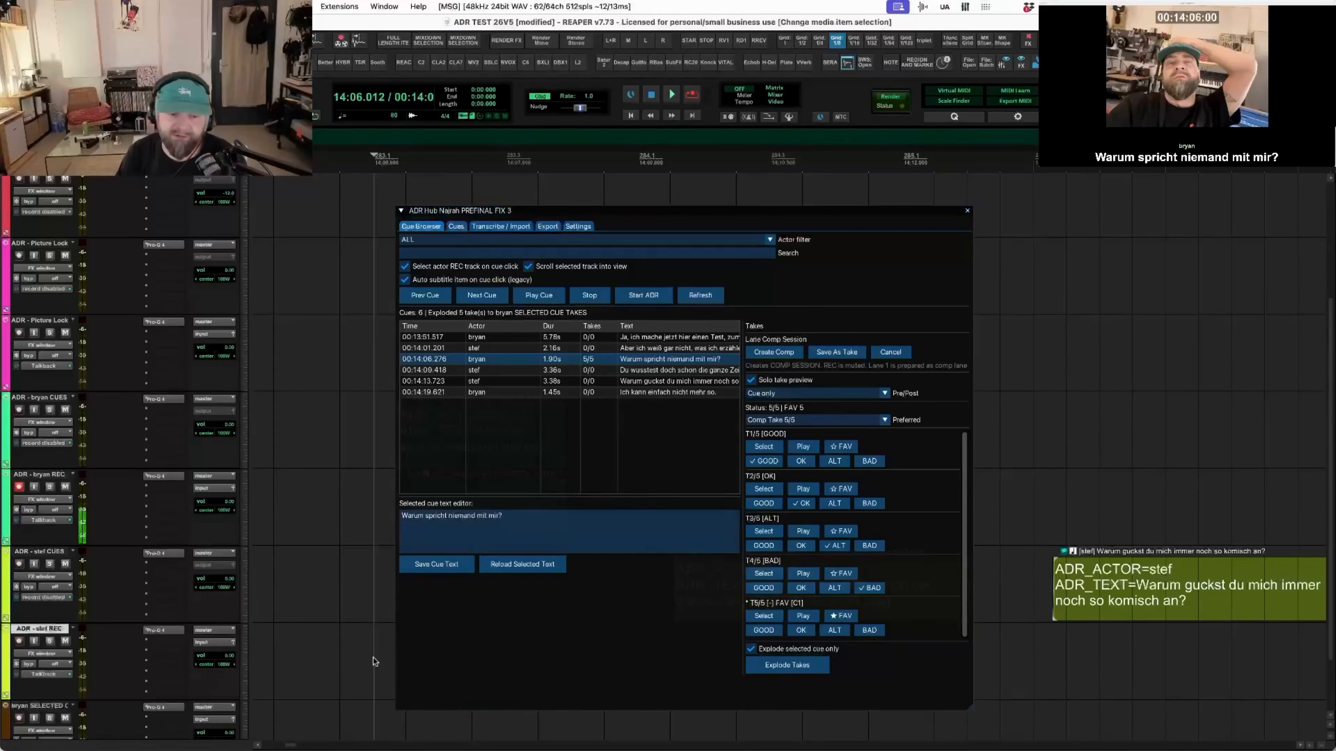
pyautogui.hscroll(5, 373, 662)
pyautogui.moveTo(513, 213); pyautogui.dragTo(951, 307)
pyautogui.scroll(-3, 544, 518)
pyautogui.hscroll(-10, 545, 521)
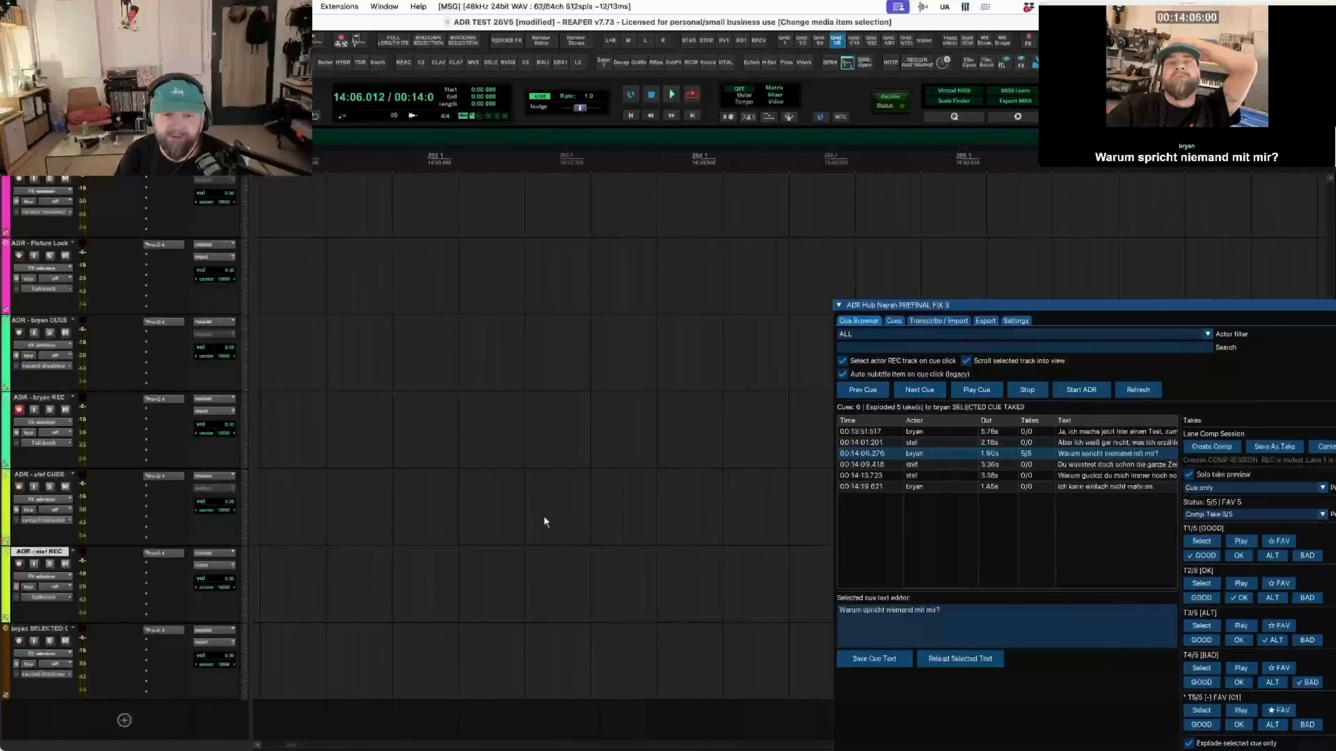
pyautogui.hscroll(-6, 545, 520)
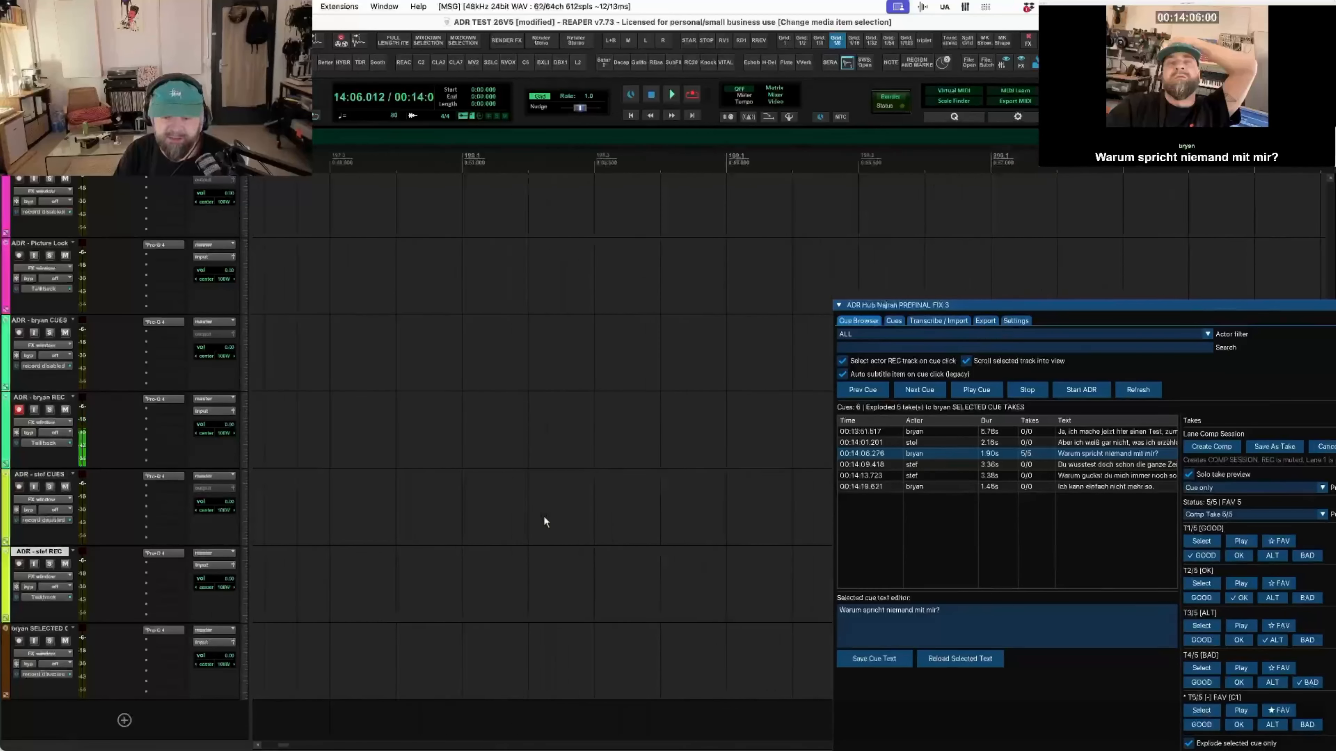
pyautogui.click(493, 652)
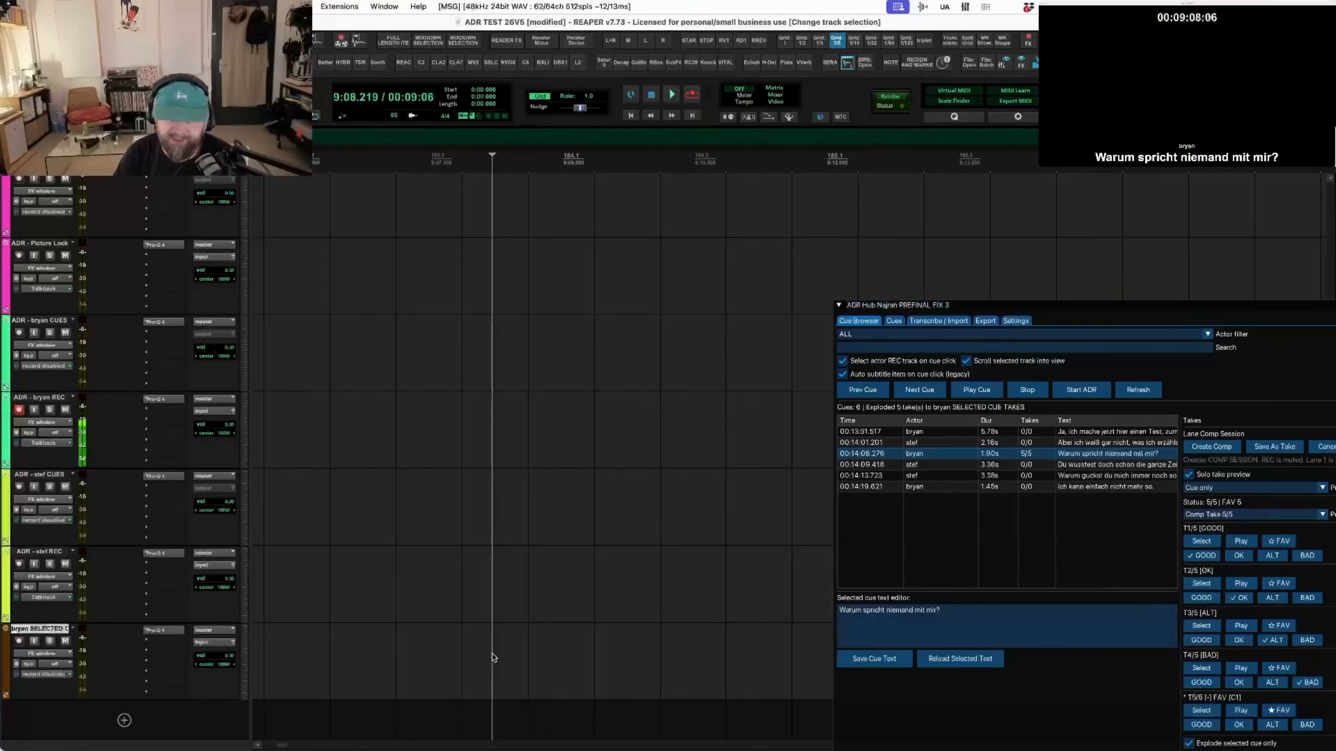
pyautogui.press('Home')
pyautogui.click(606, 652)
pyautogui.scroll(-1, 618, 655)
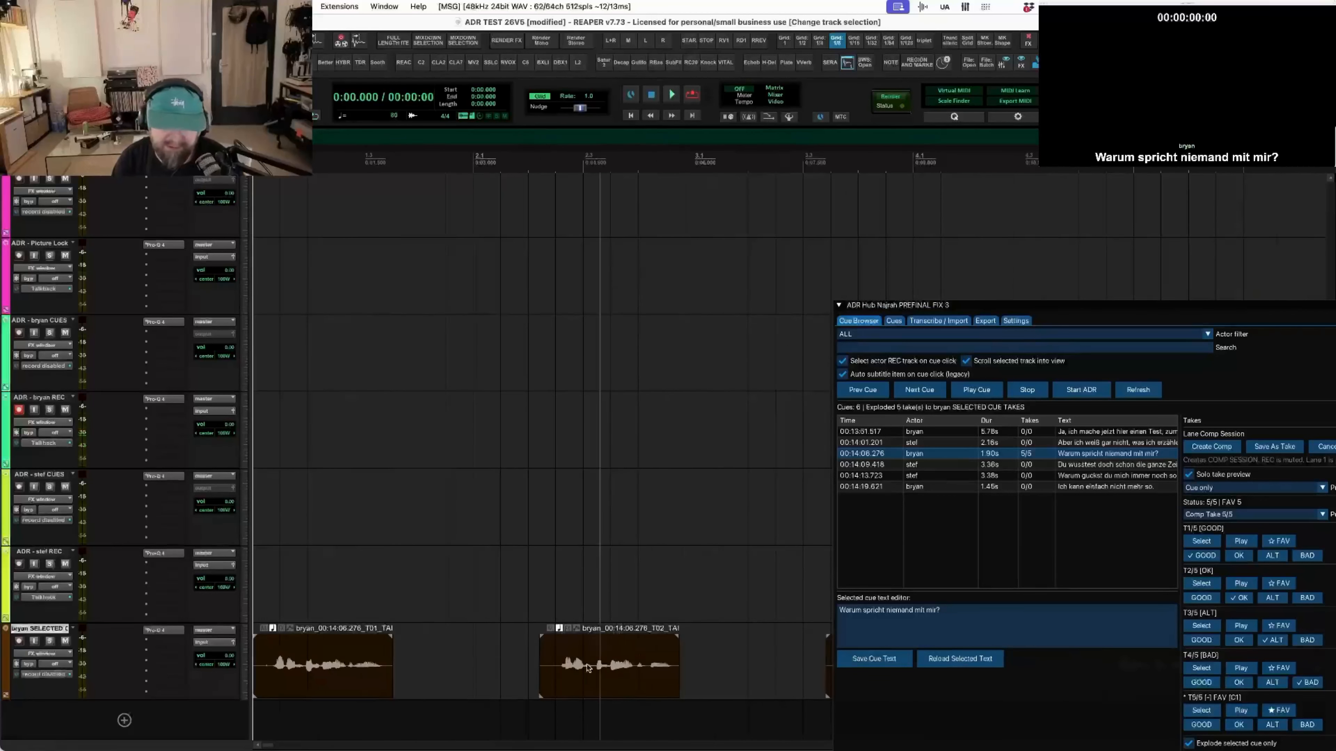
pyautogui.scroll(4, 545, 667)
pyautogui.press('Home')
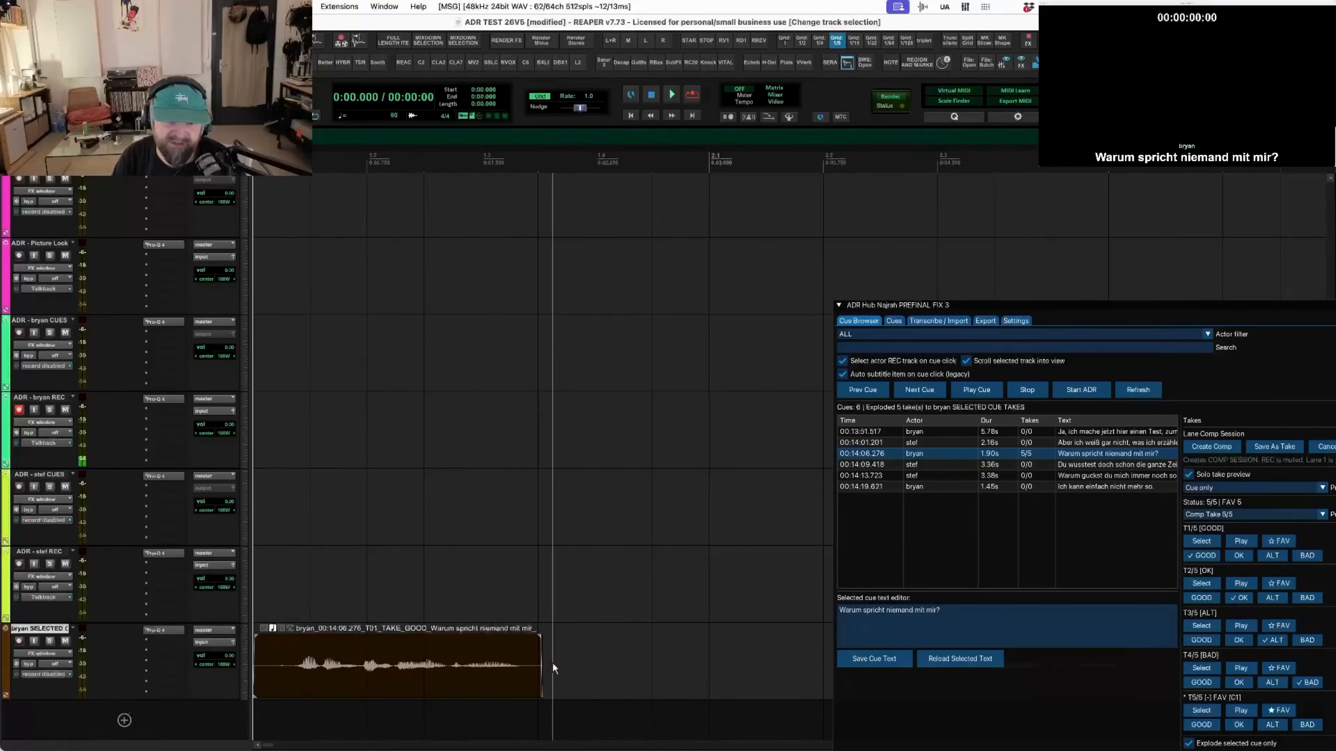
# - Examine the exploded takes one after another along the timeline, checking the rating in each item name, and select the fifth take
pyautogui.hscroll(5, 552, 662)
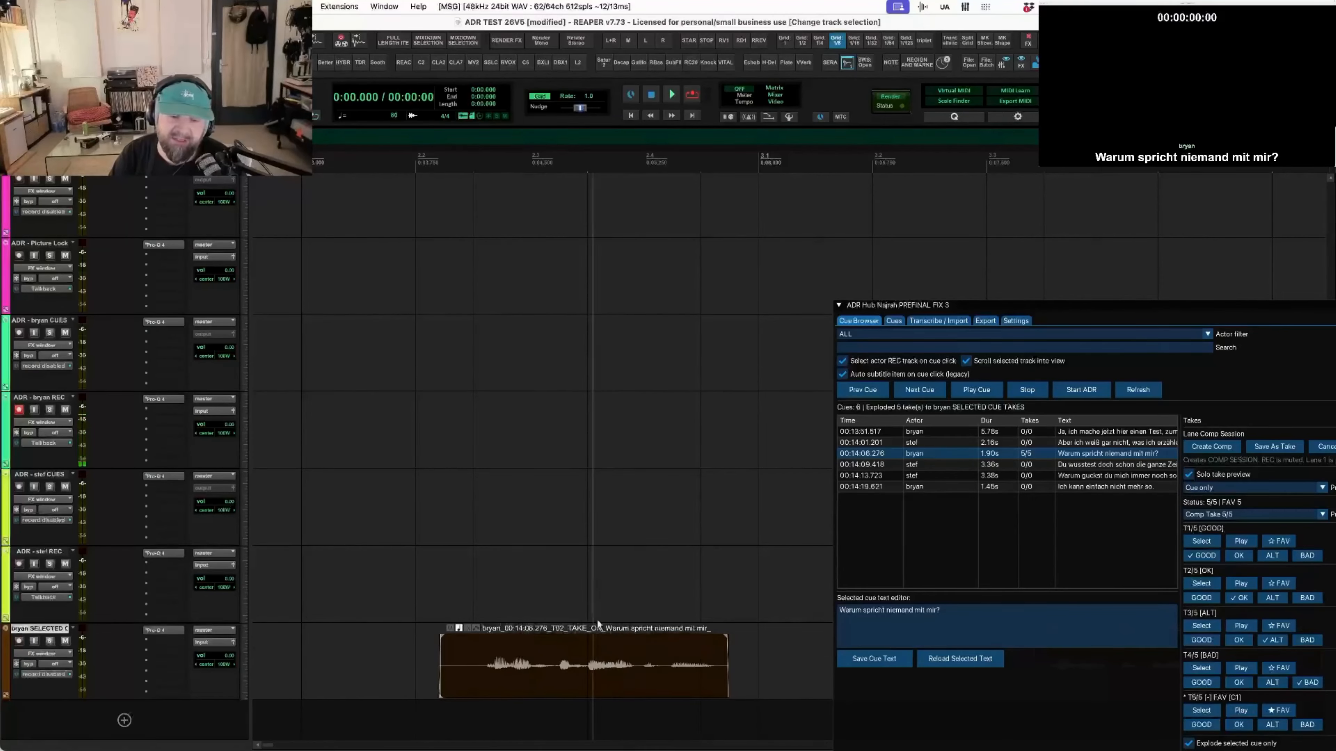
pyautogui.hscroll(5, 654, 658)
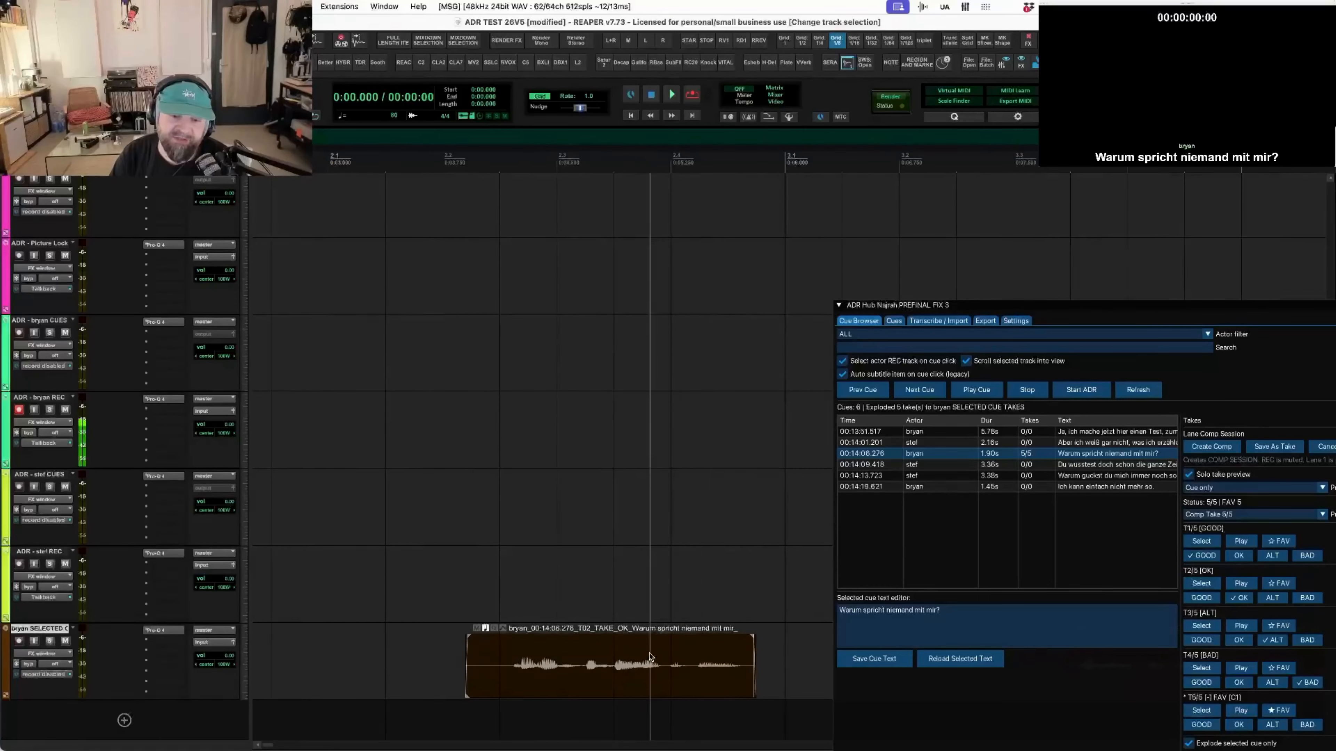
pyautogui.hscroll(4, 647, 659)
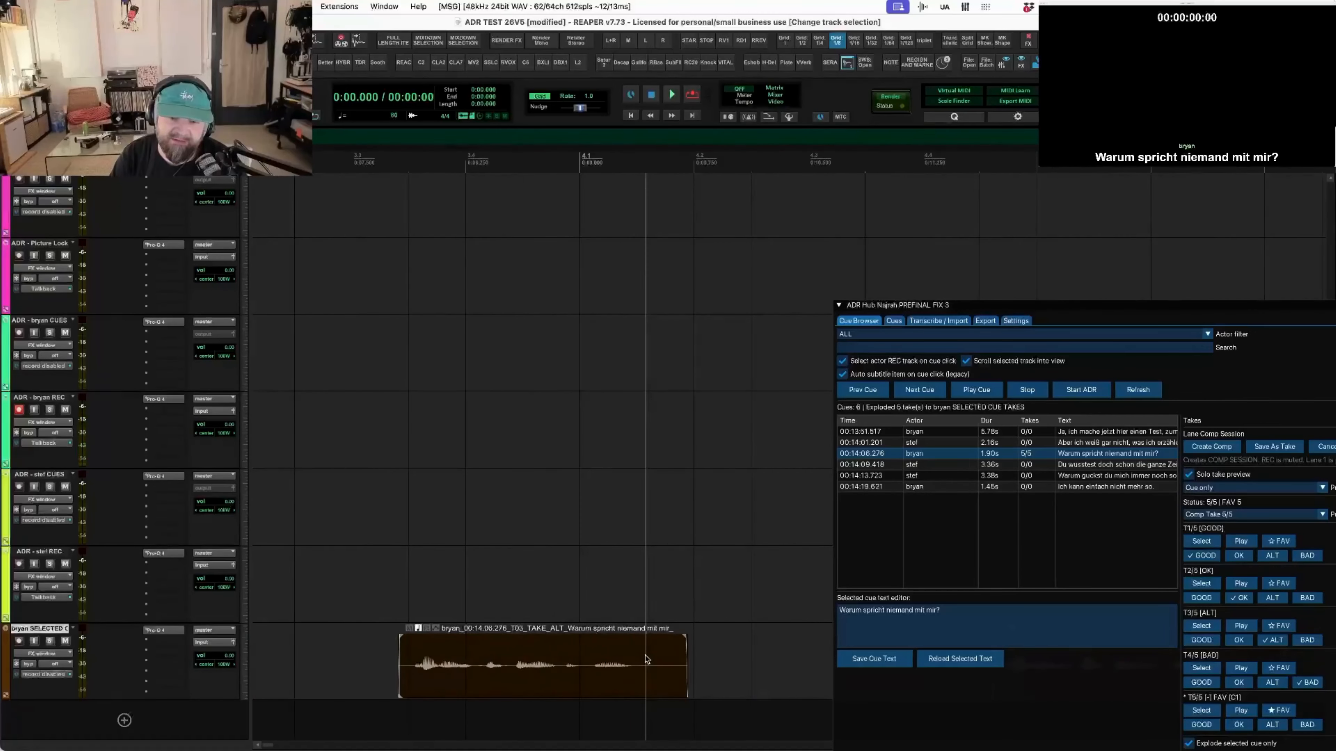
pyautogui.hscroll(4, 647, 659)
pyautogui.hscroll(18, 647, 659)
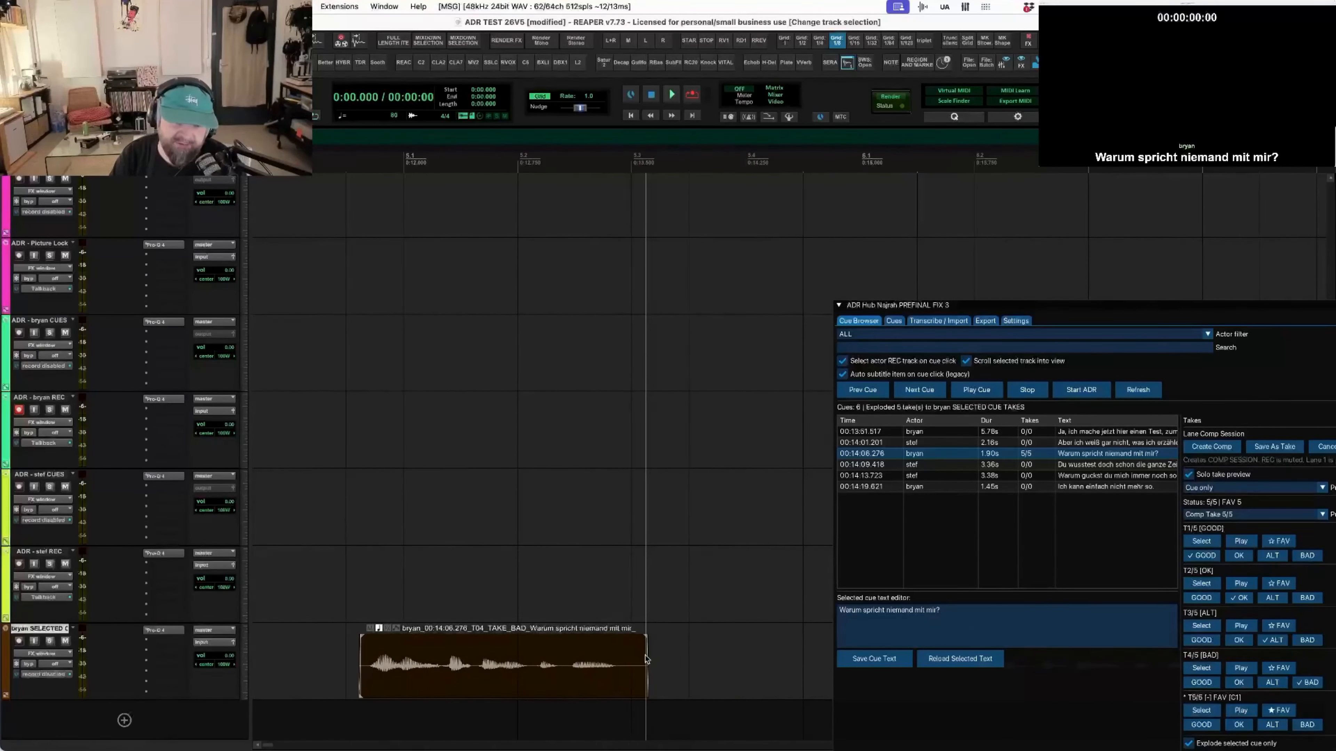
pyautogui.hscroll(3, 646, 660)
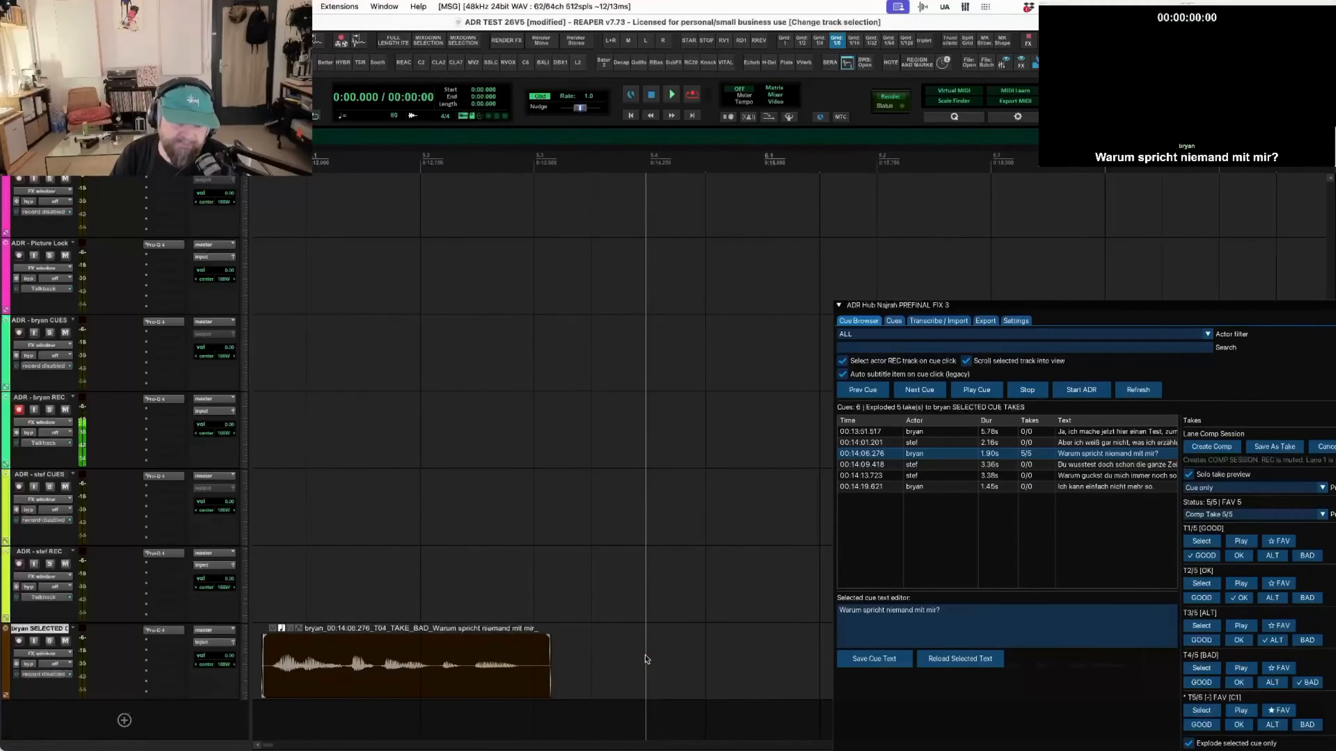
pyautogui.hscroll(15, 647, 659)
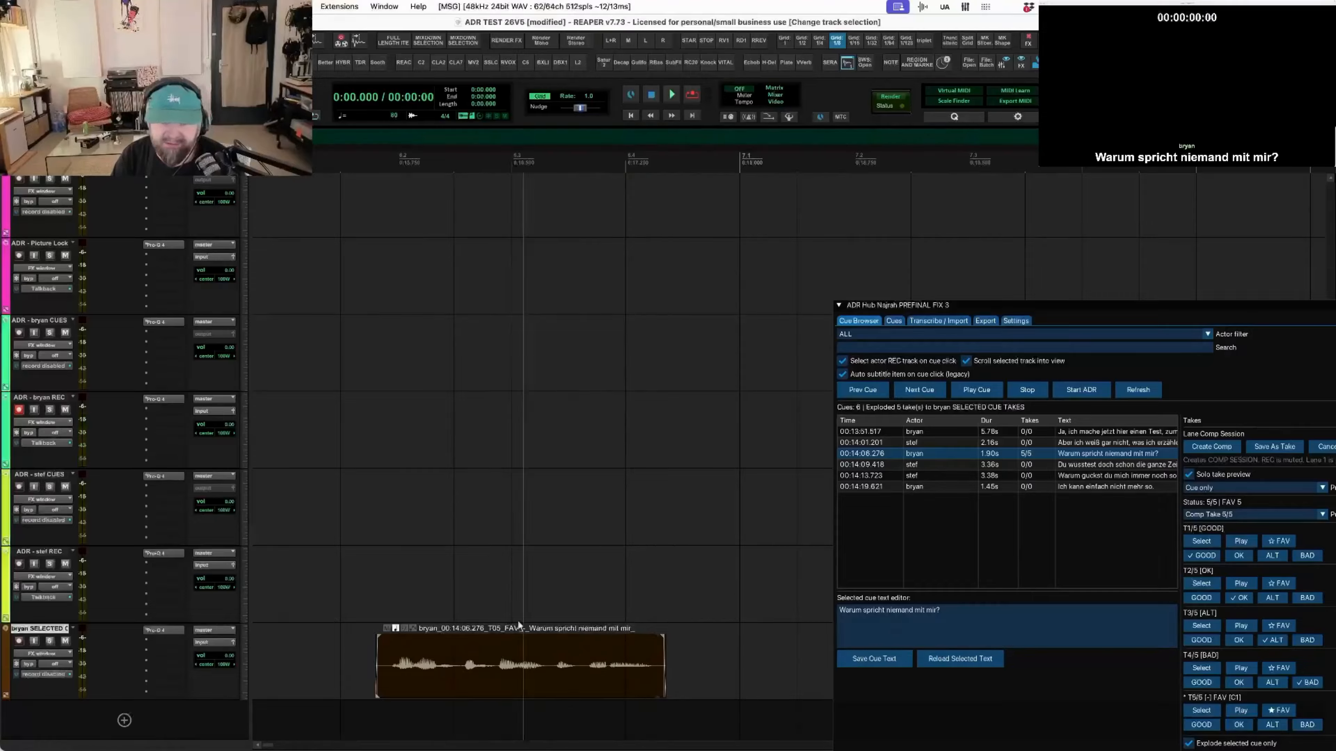
pyautogui.click(539, 662)
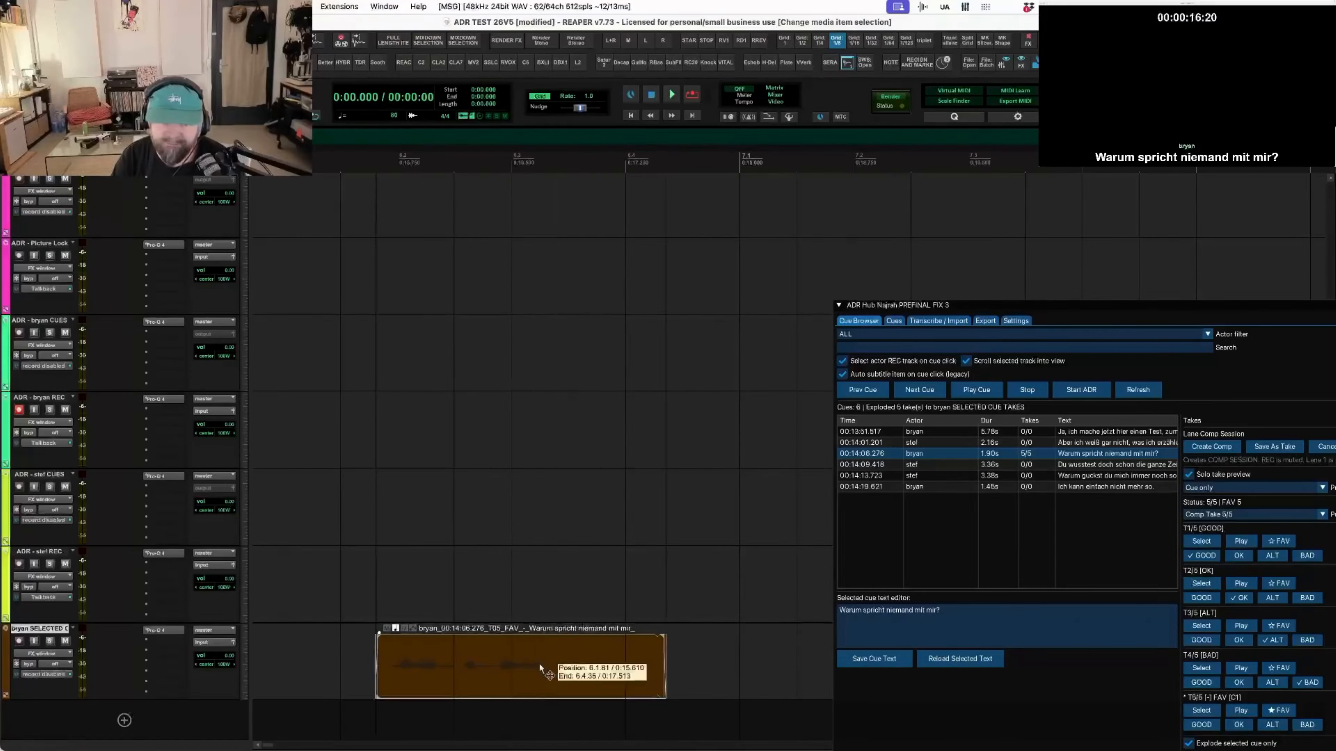
pyautogui.scroll(1, 539, 665)
pyautogui.scroll(2, 539, 667)
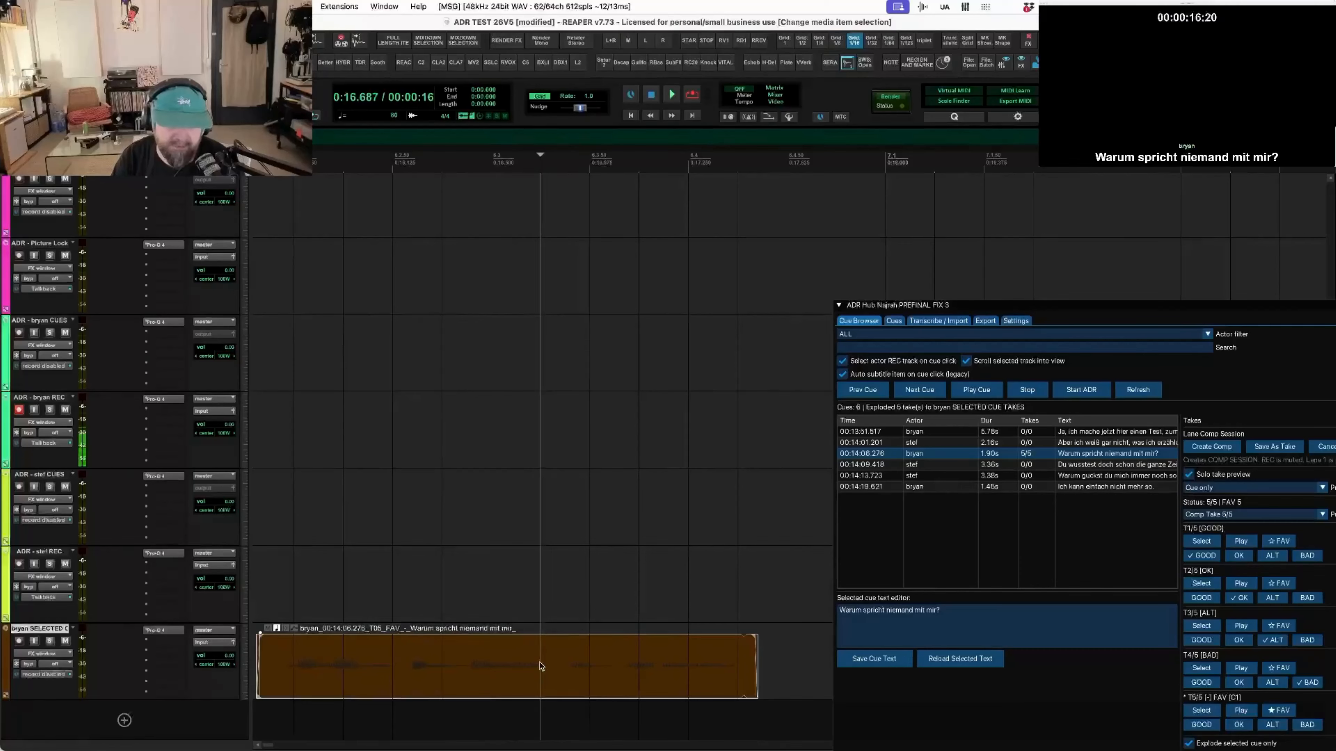
pyautogui.scroll(-5, 540, 662)
# - Bring the ADR Hub window back over the timeline and look through its export and cue management options
pyautogui.moveTo(1235, 304); pyautogui.dragTo(783, 187)
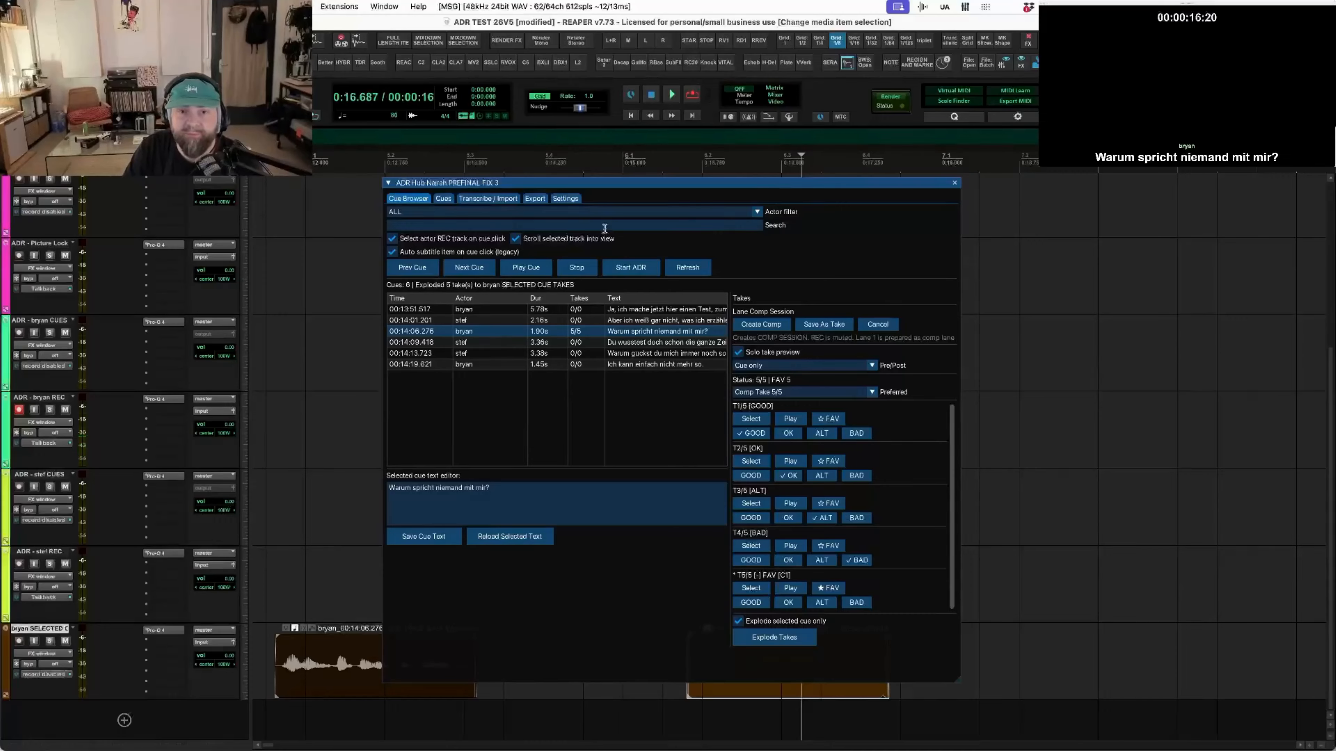
pyautogui.click(500, 199)
pyautogui.click(536, 199)
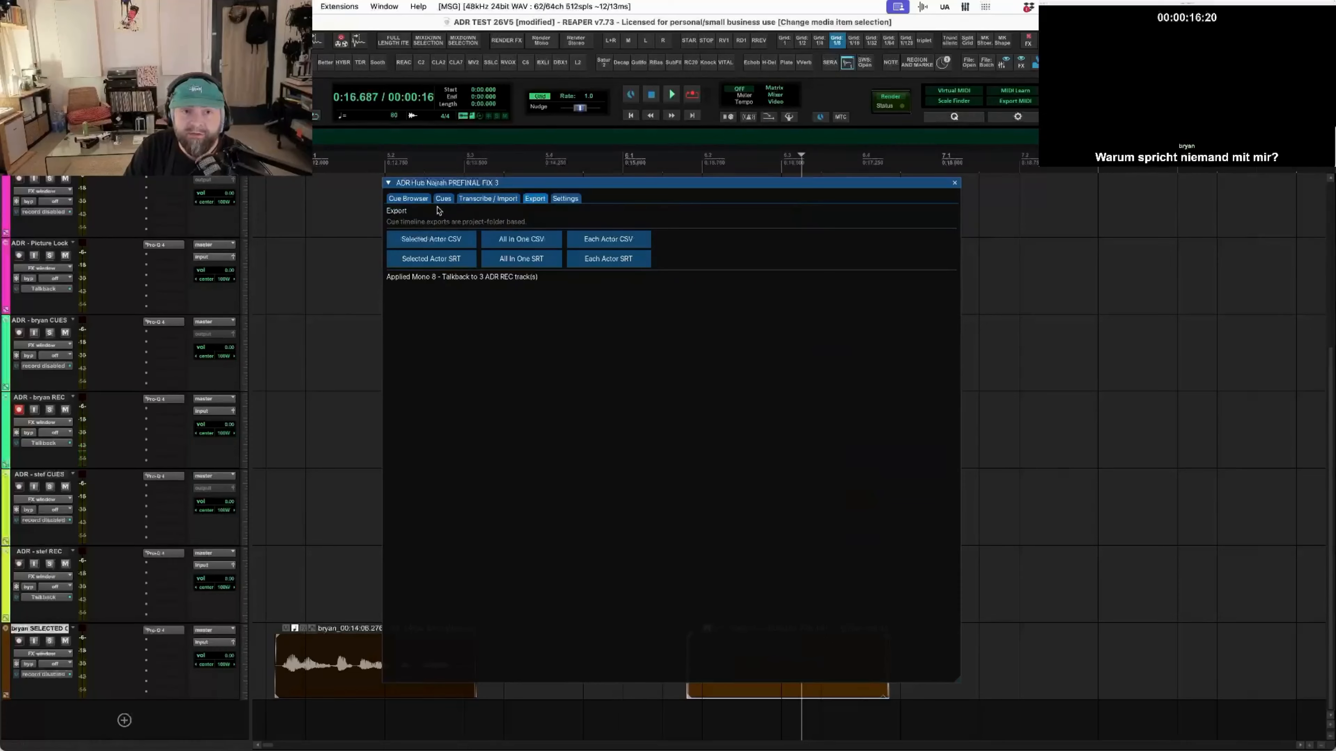
pyautogui.click(409, 199)
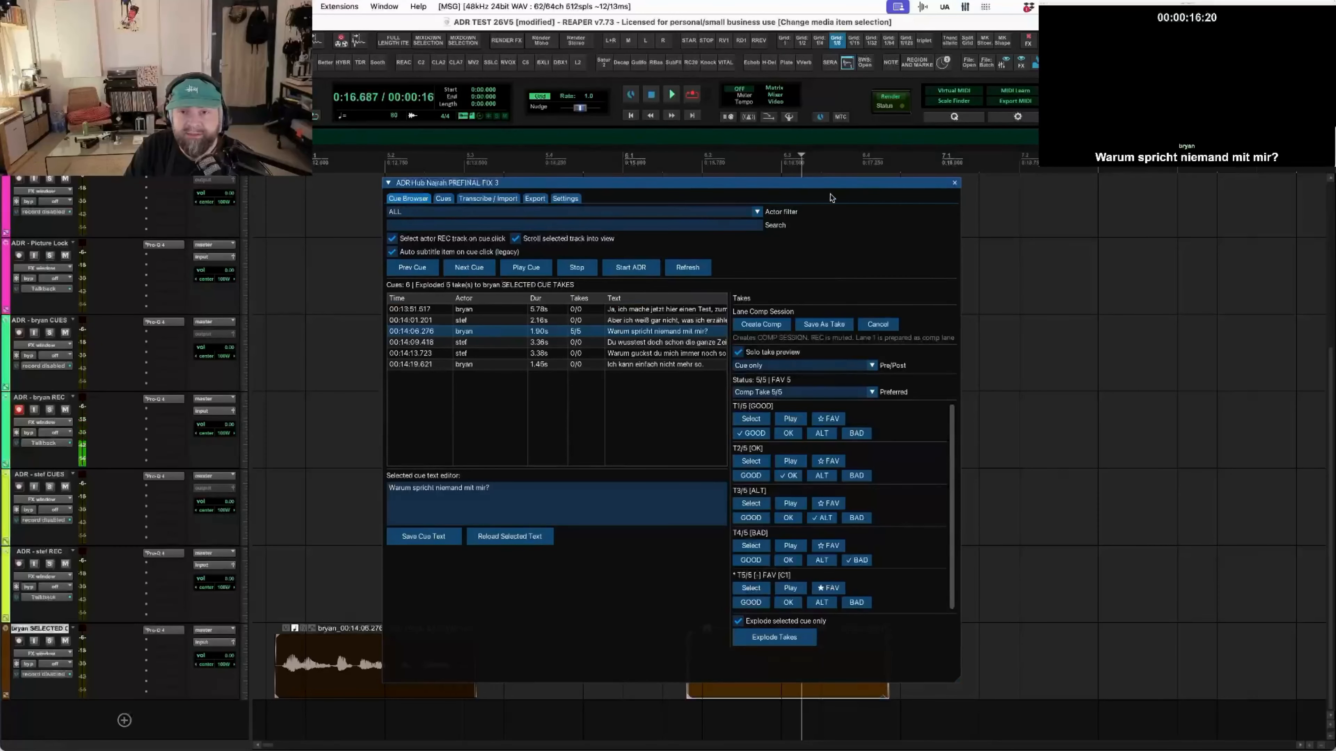
pyautogui.click(535, 199)
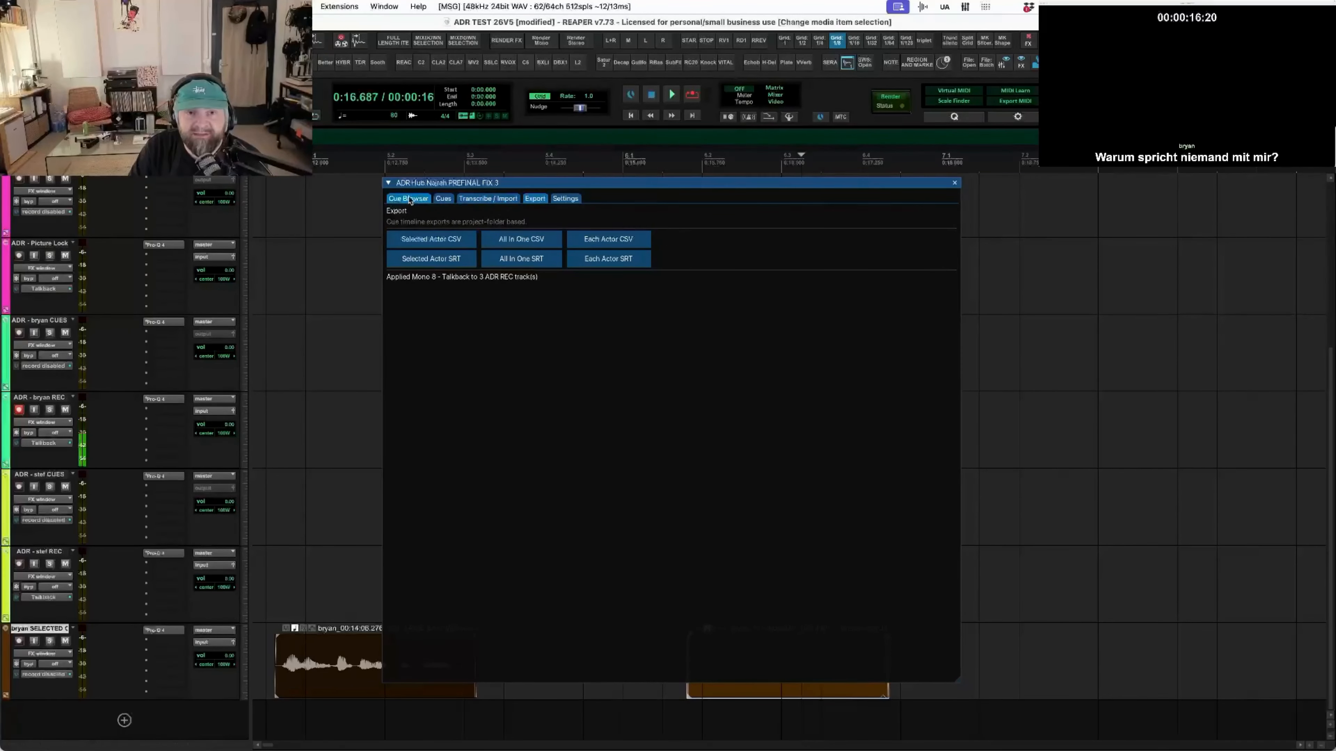
pyautogui.click(445, 199)
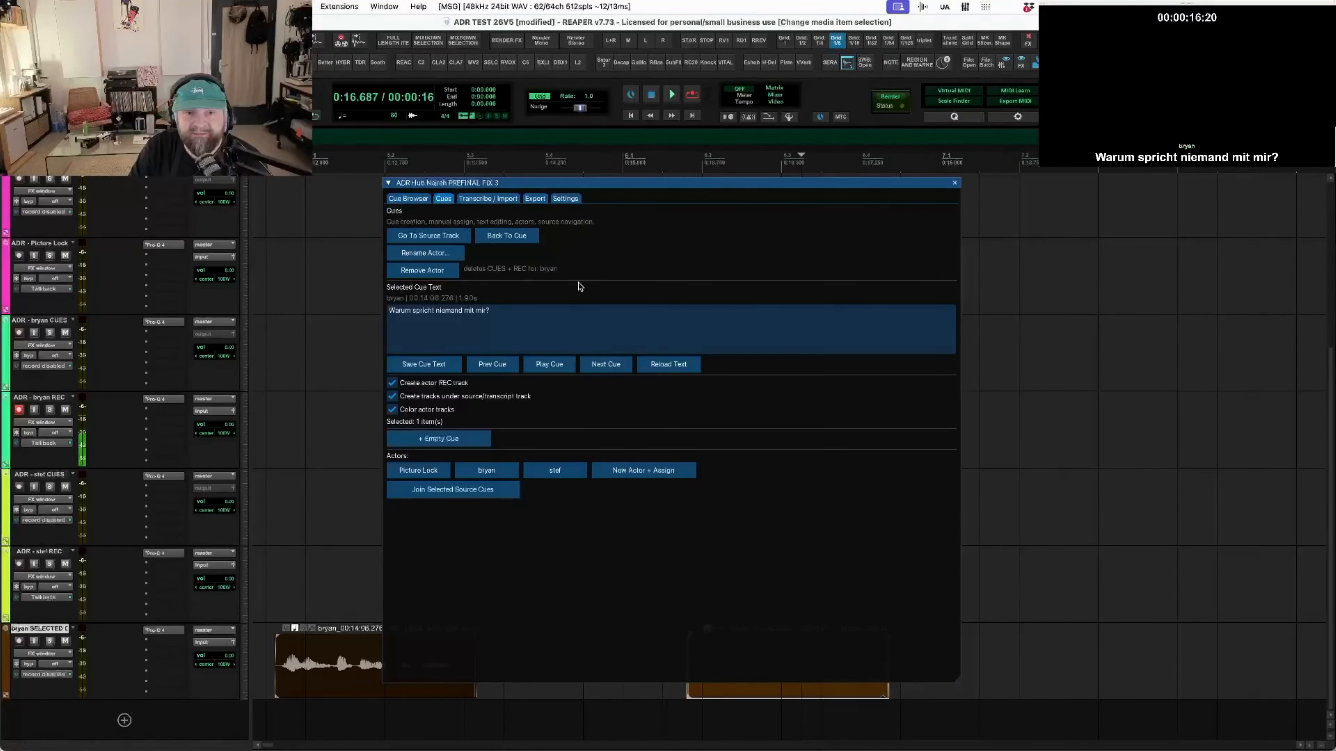
pyautogui.click(412, 199)
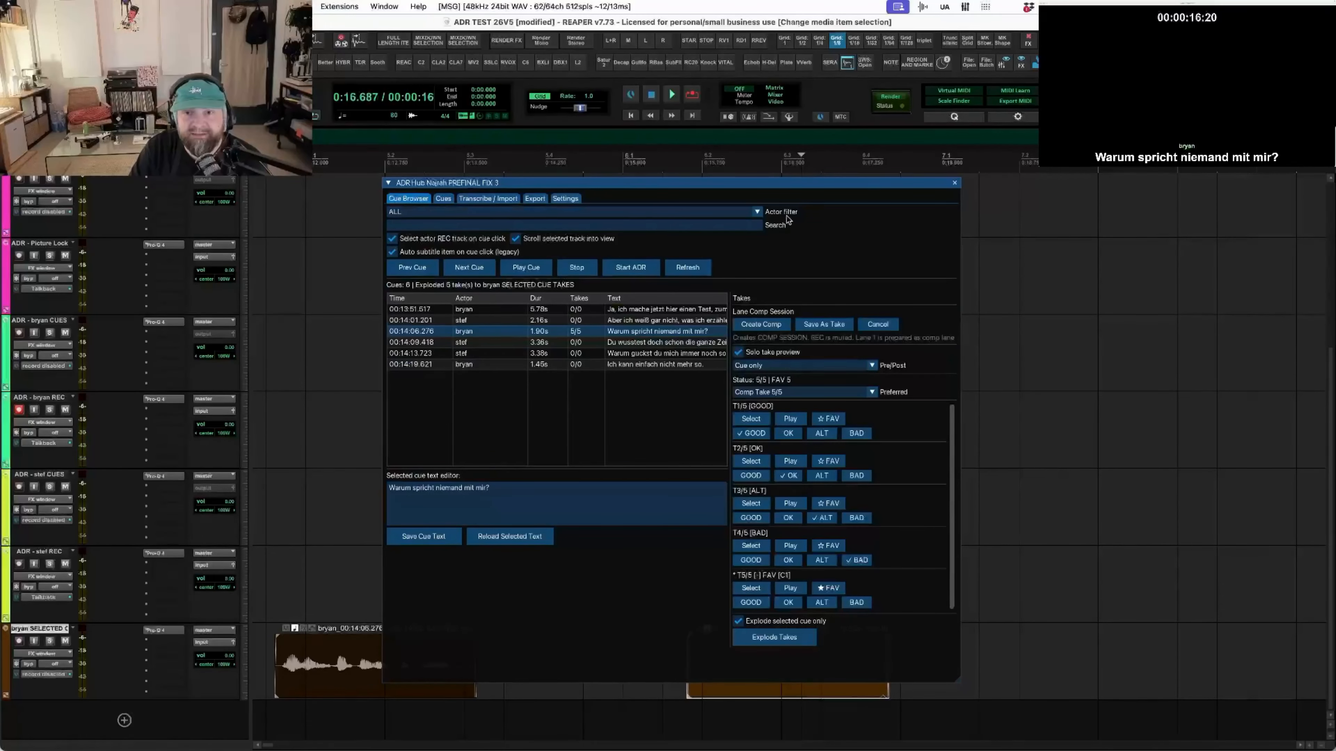
# - Filter the cue list to the selected cue's actor and export only that actor's cues as a CSV file
pyautogui.click(571, 213)
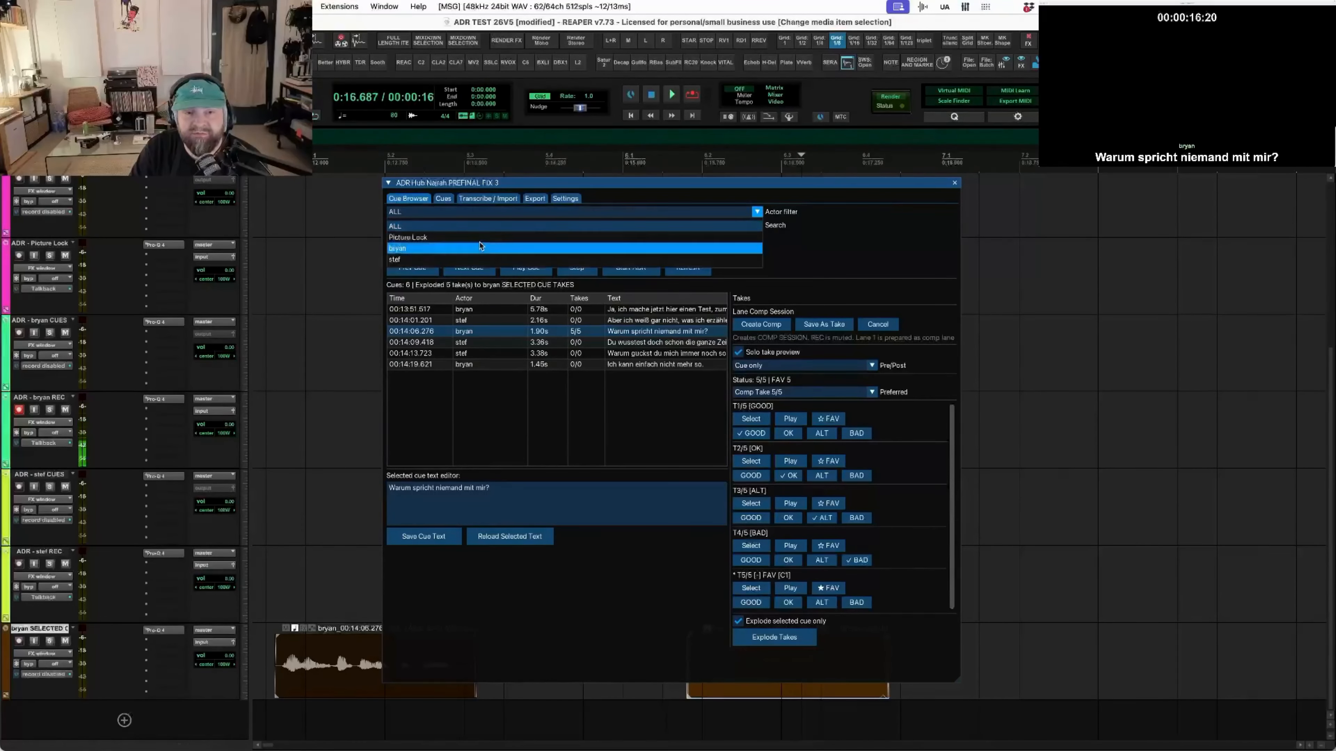
pyautogui.click(480, 247)
pyautogui.click(532, 201)
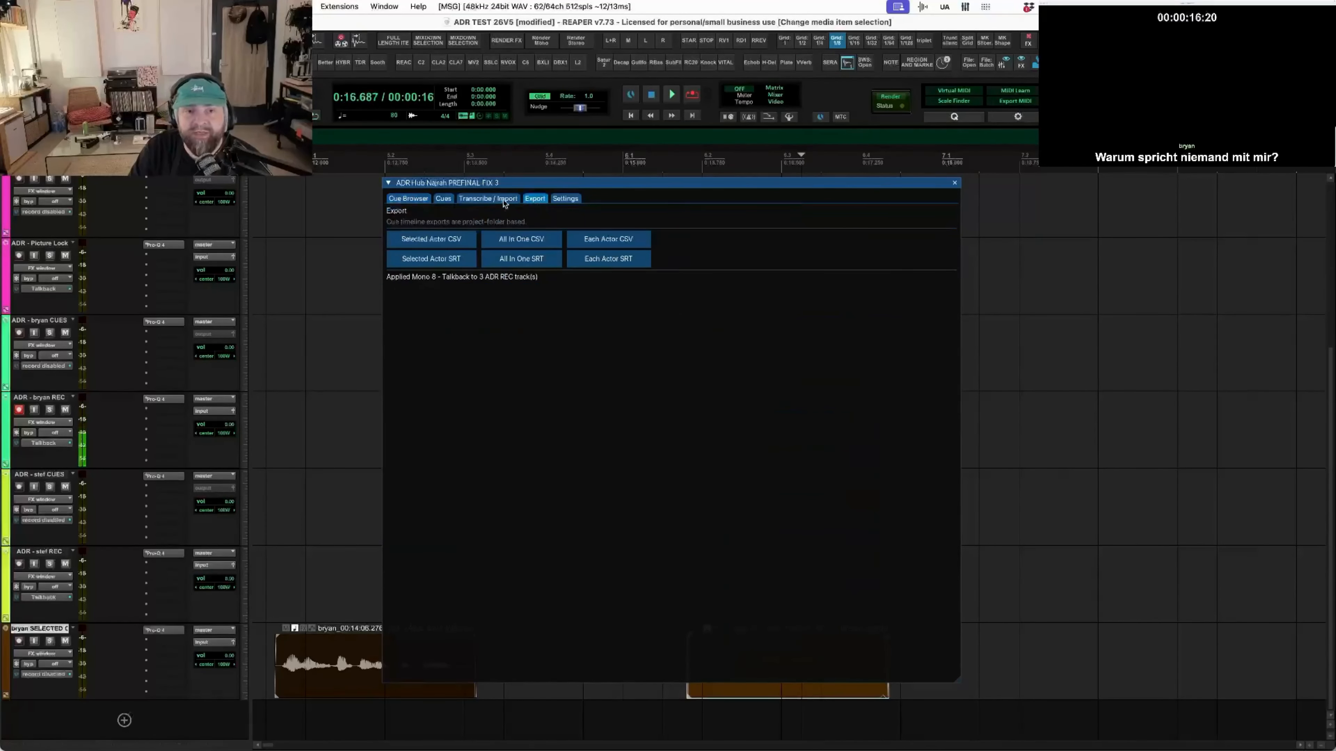
pyautogui.click(415, 240)
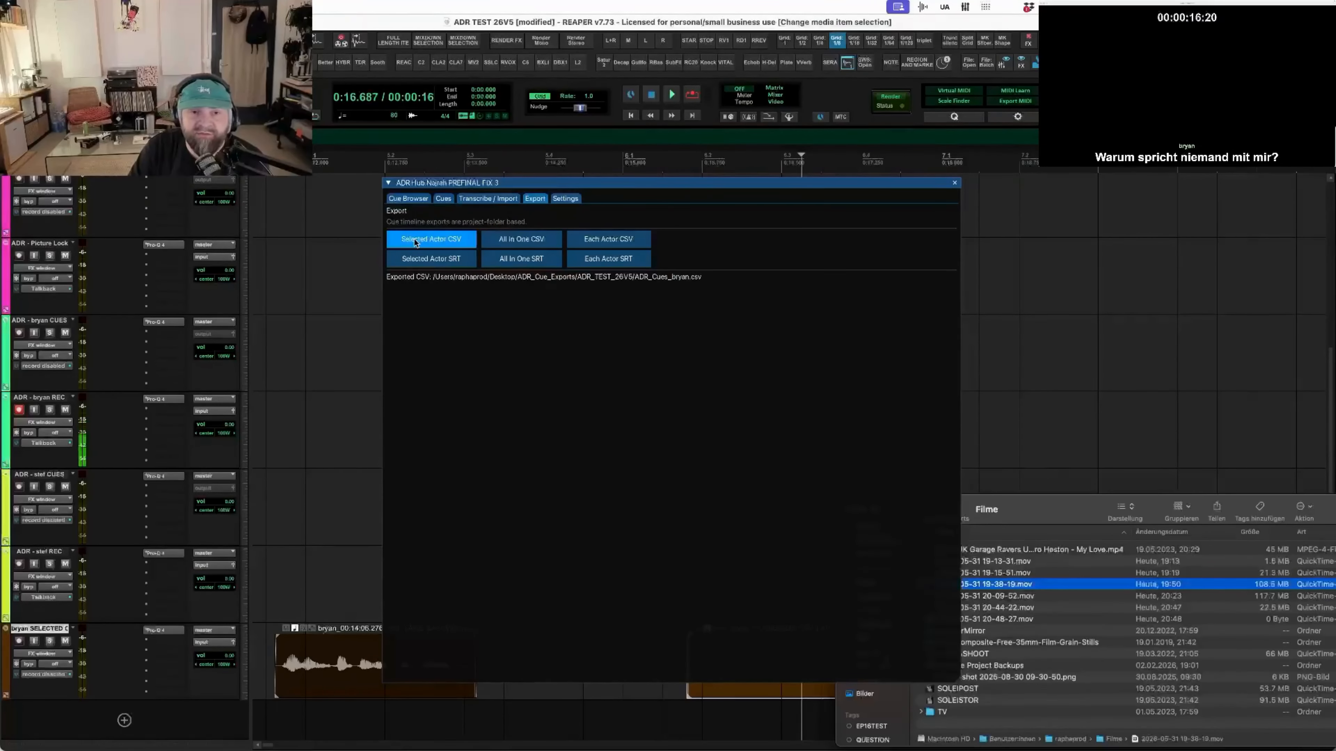
# - Arrange the Finder windows and preview the selected actor's exported CSV in the ADR_TEST_26V5 folder, checking its cue times and text
pyautogui.moveTo(1021, 518); pyautogui.dragTo(1190, 450)
pyautogui.moveTo(239, 38); pyautogui.dragTo(765, 381)
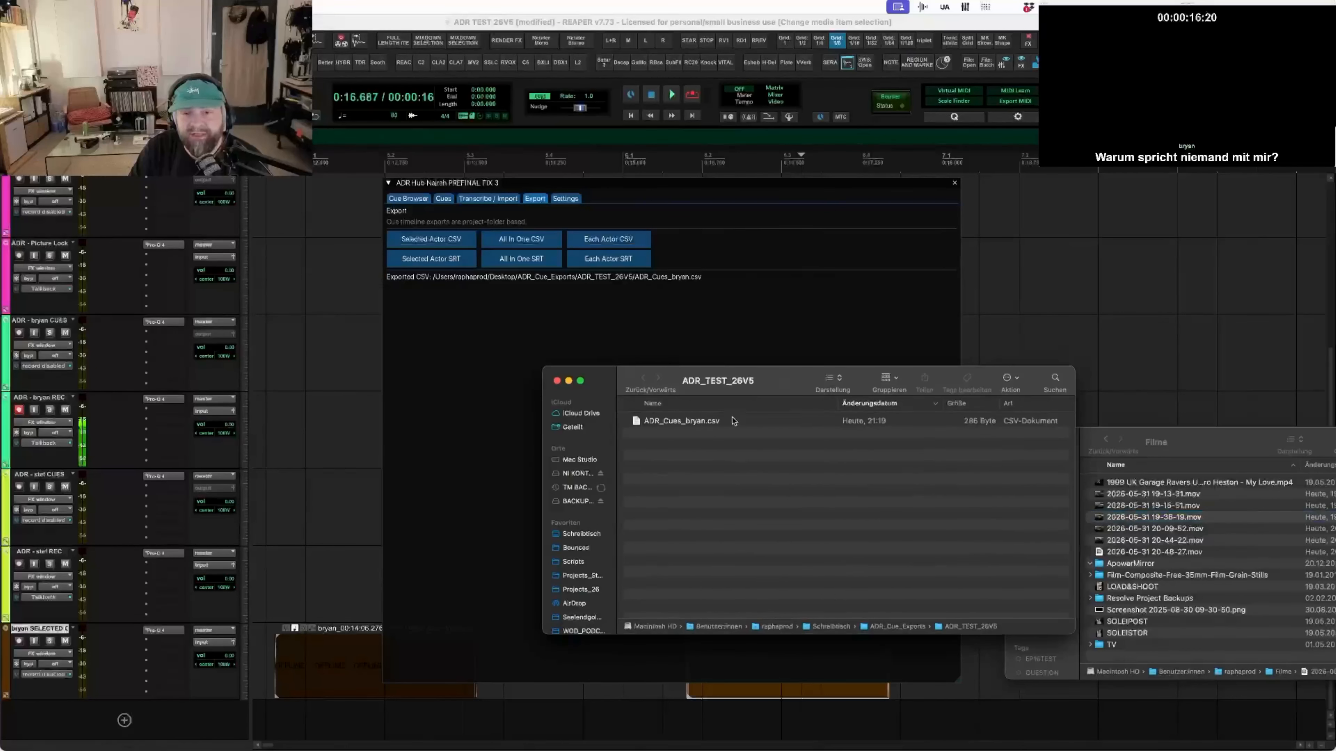
pyautogui.click(707, 424)
pyautogui.press('space')
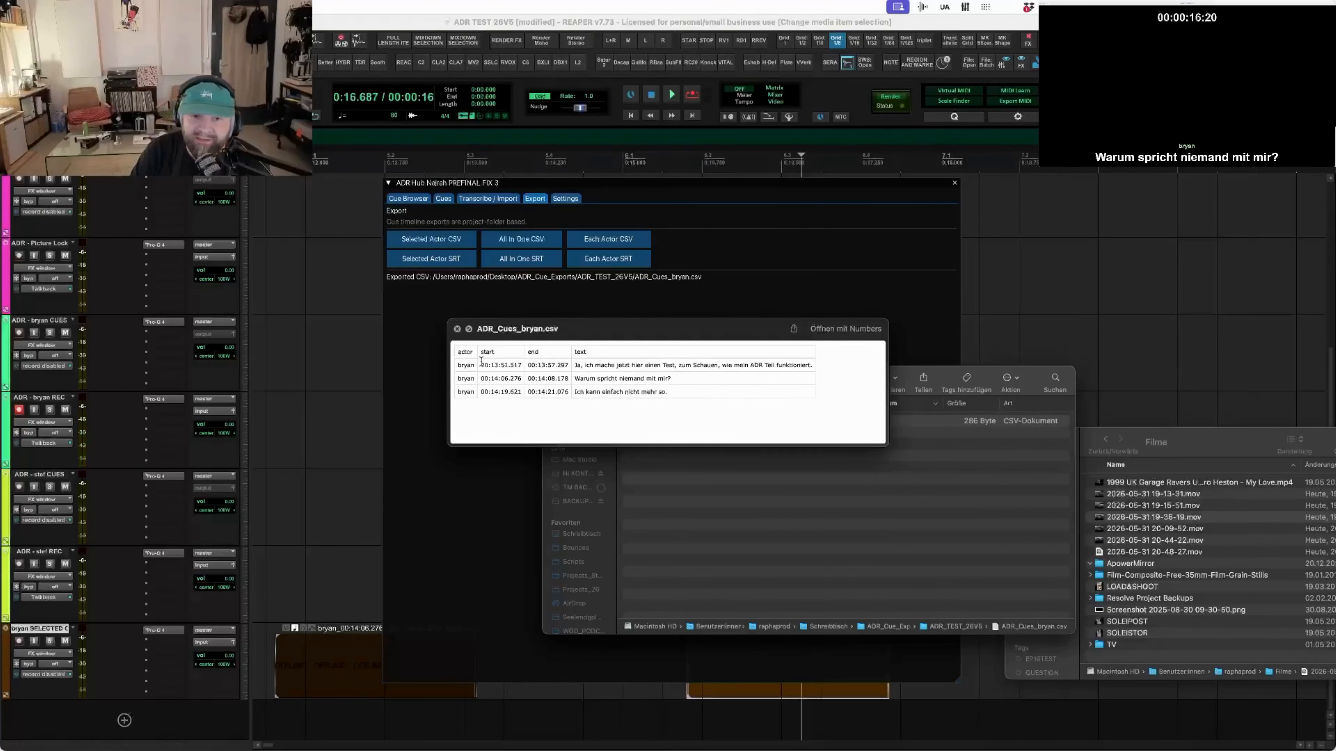
pyautogui.moveTo(660, 331); pyautogui.dragTo(663, 389)
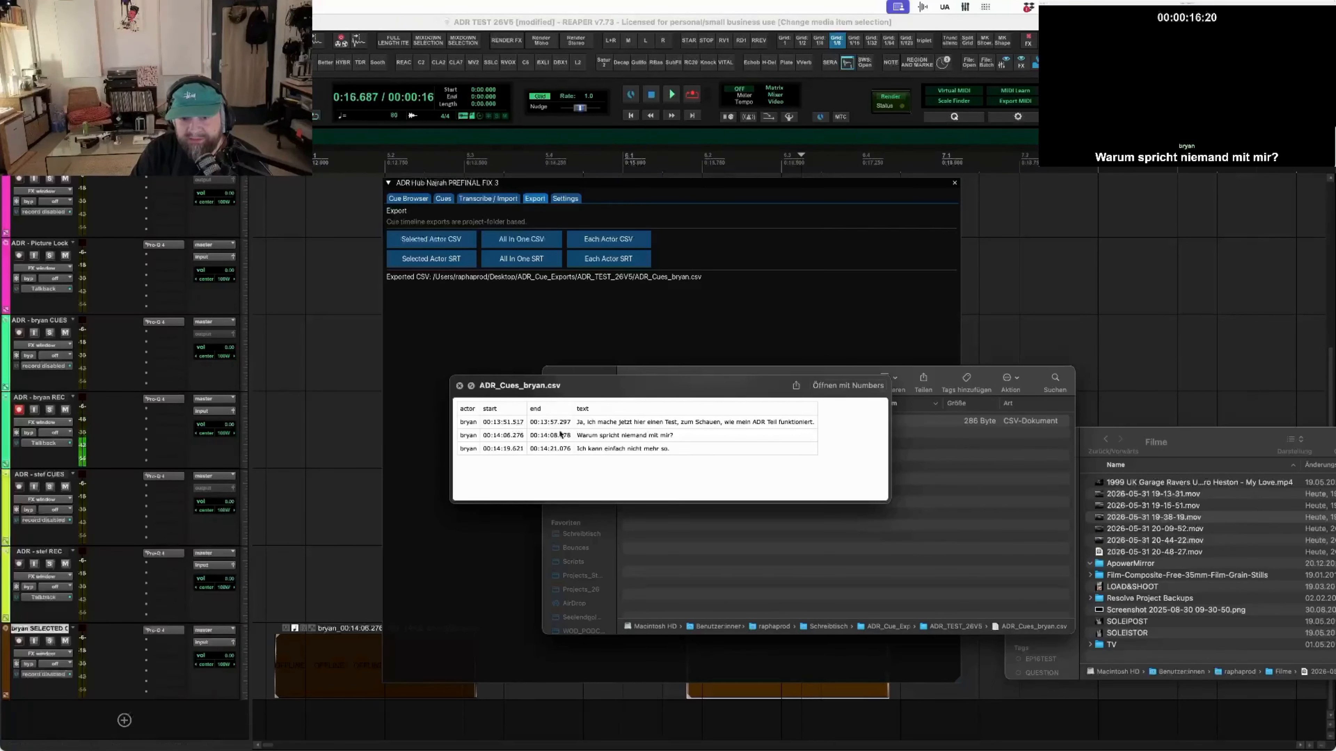
pyautogui.click(460, 386)
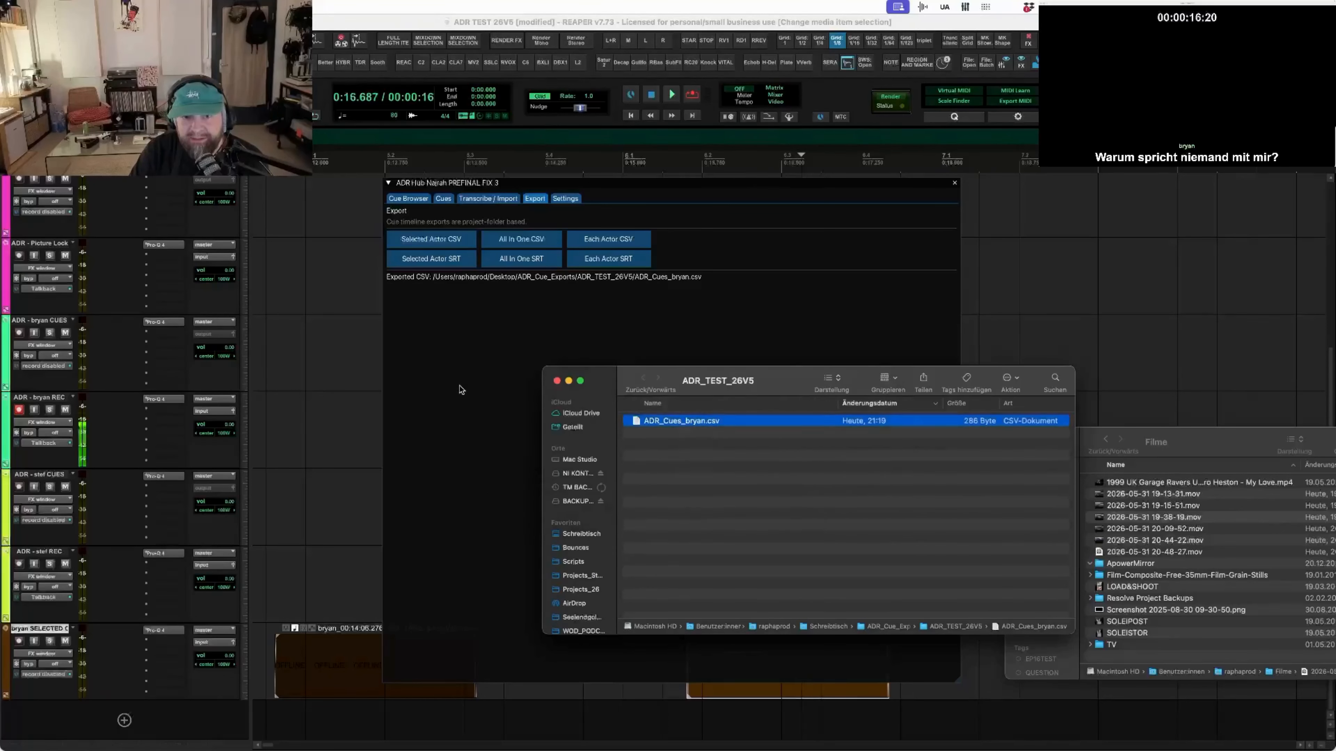
# - Export the cues of all actors into one CSV file and preview ADR_Cues_ALL.csv
pyautogui.click(534, 242)
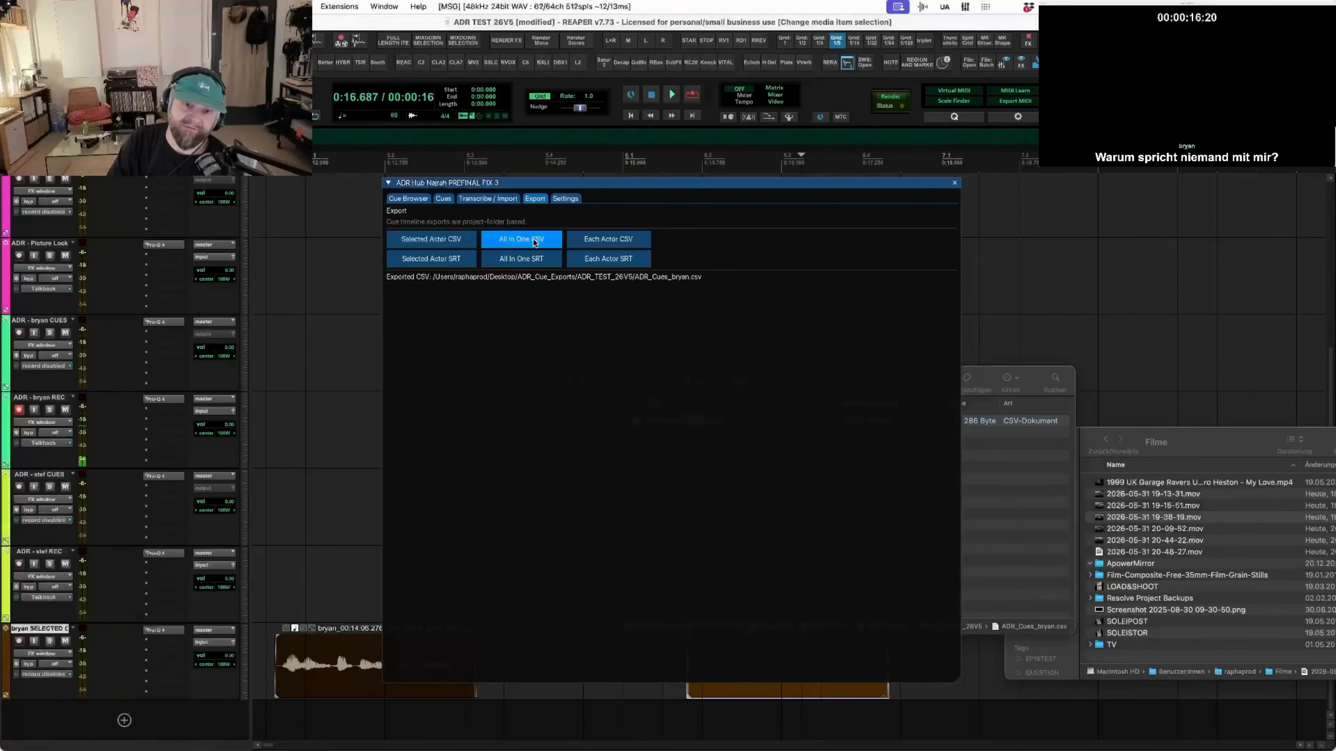
pyautogui.click(723, 423)
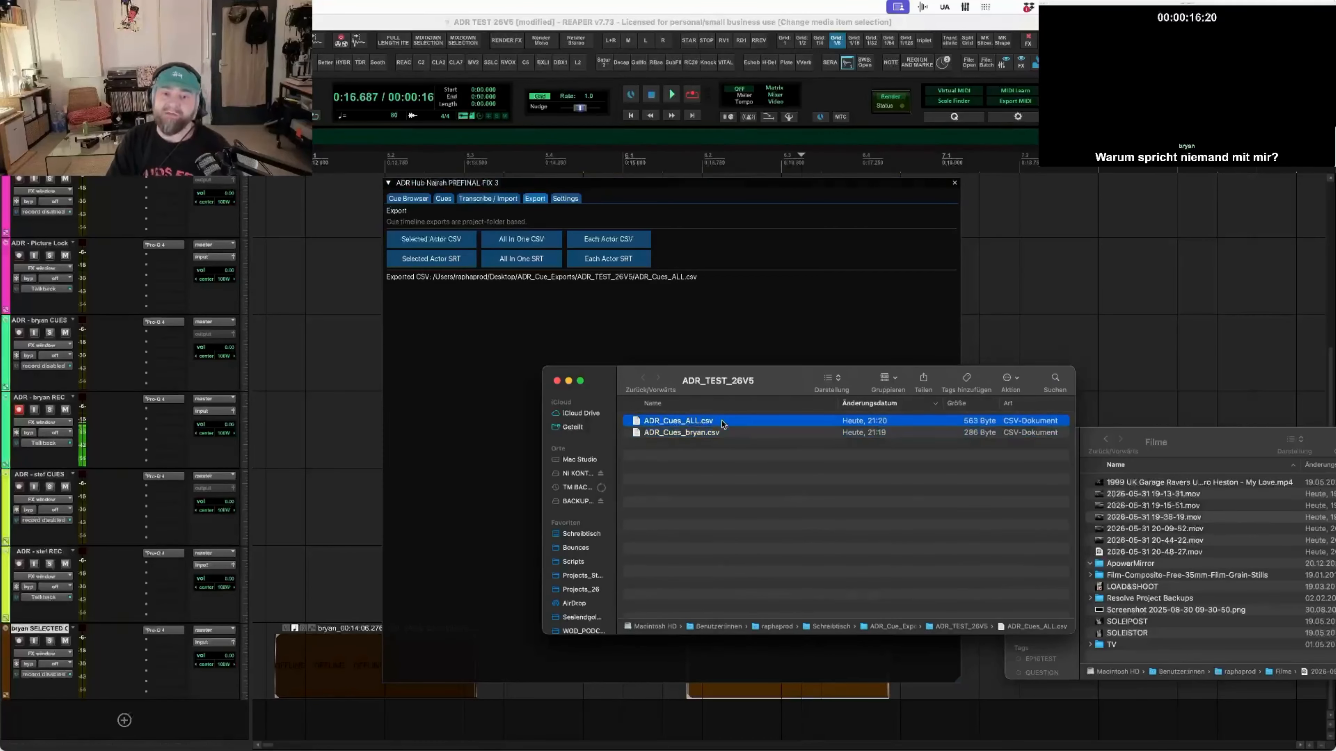
pyautogui.press('space')
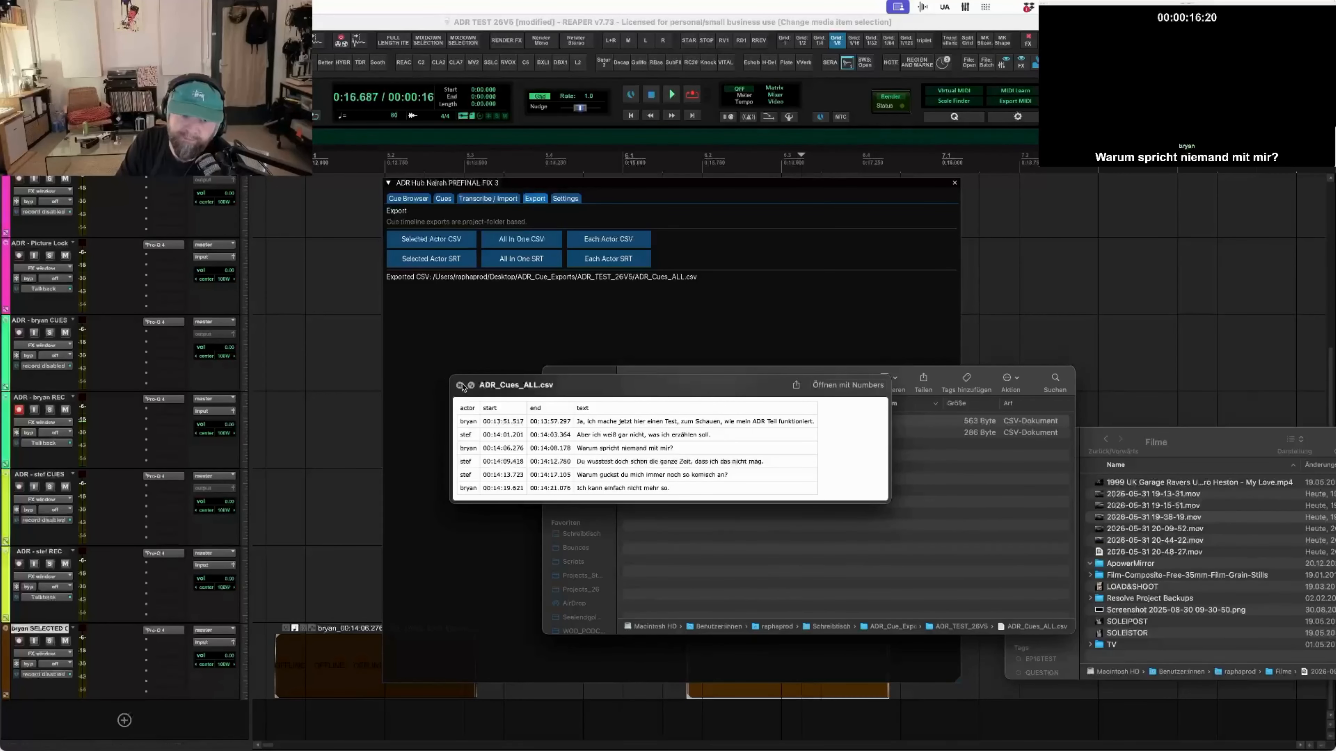
pyautogui.click(459, 386)
# - Export a separate CSV file for each actor and preview both actor files and ADR_Cues_ALL.csv for comparison
pyautogui.click(608, 239)
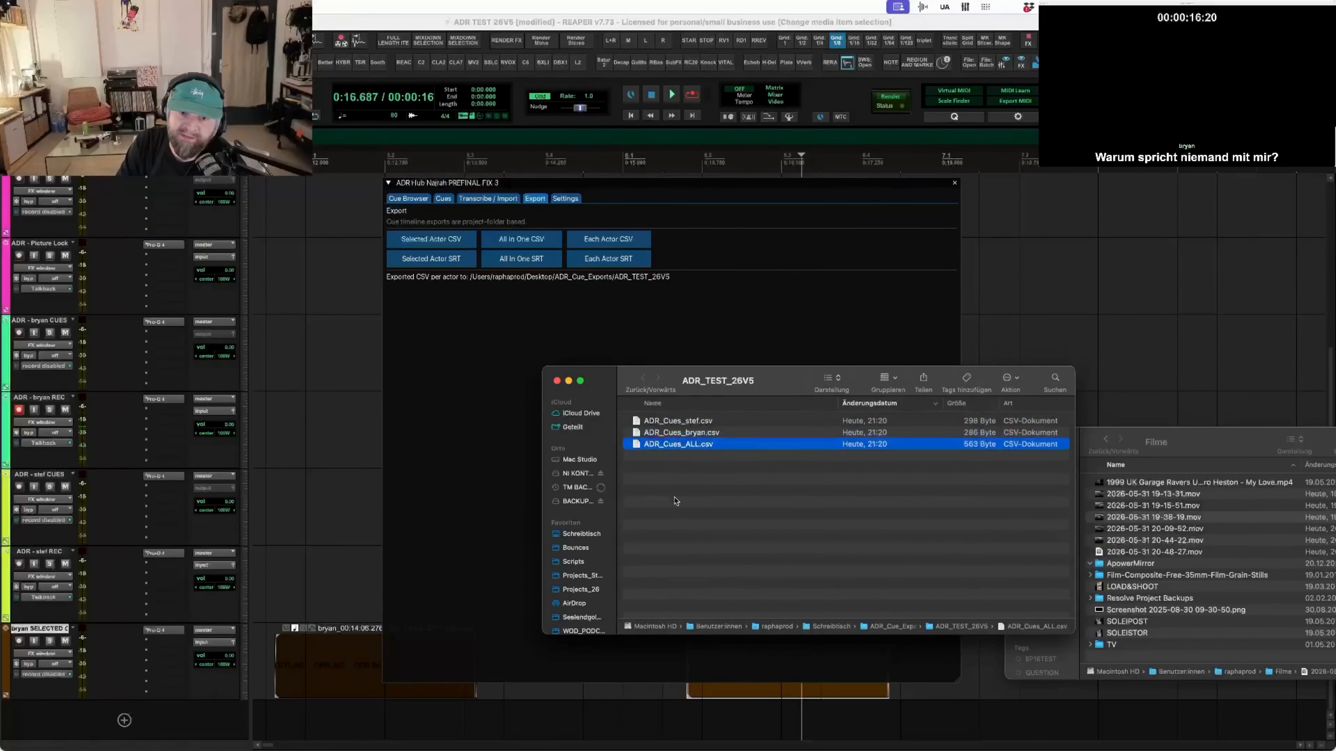
pyautogui.click(739, 421)
pyautogui.press('space')
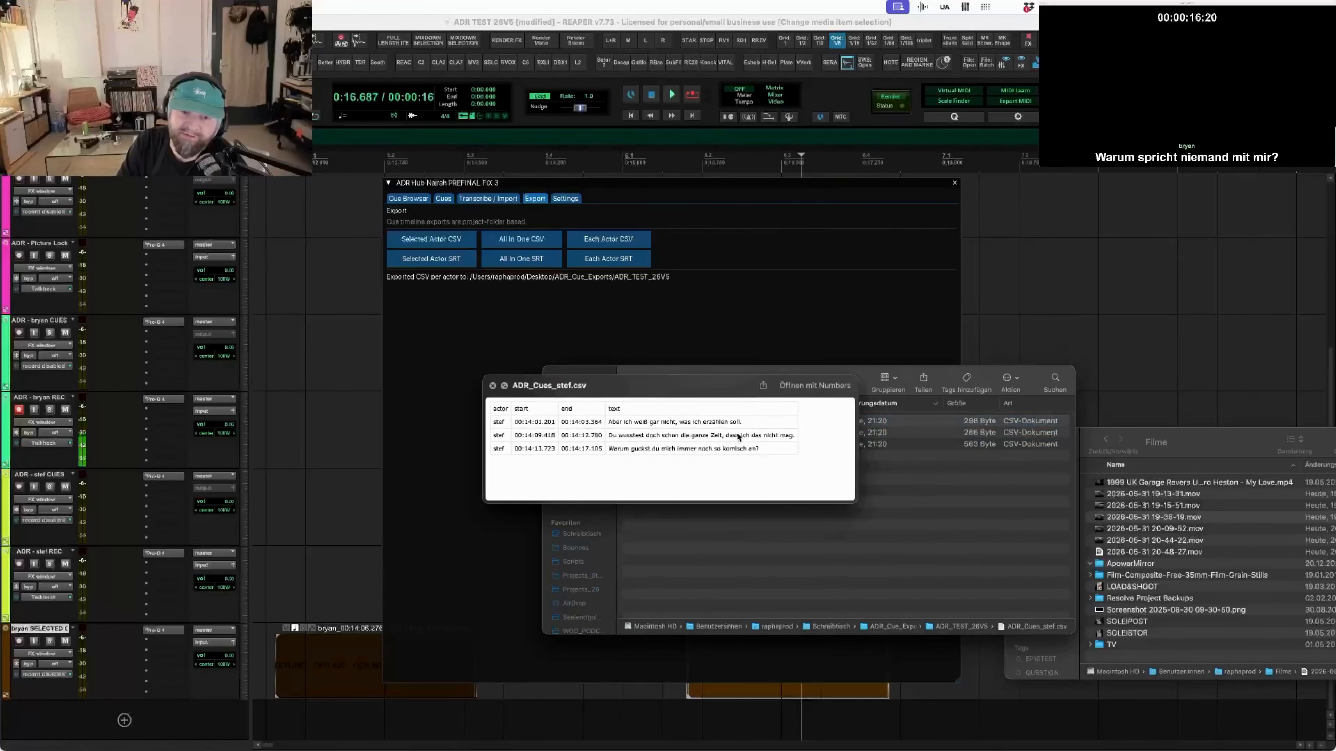
pyautogui.press('space')
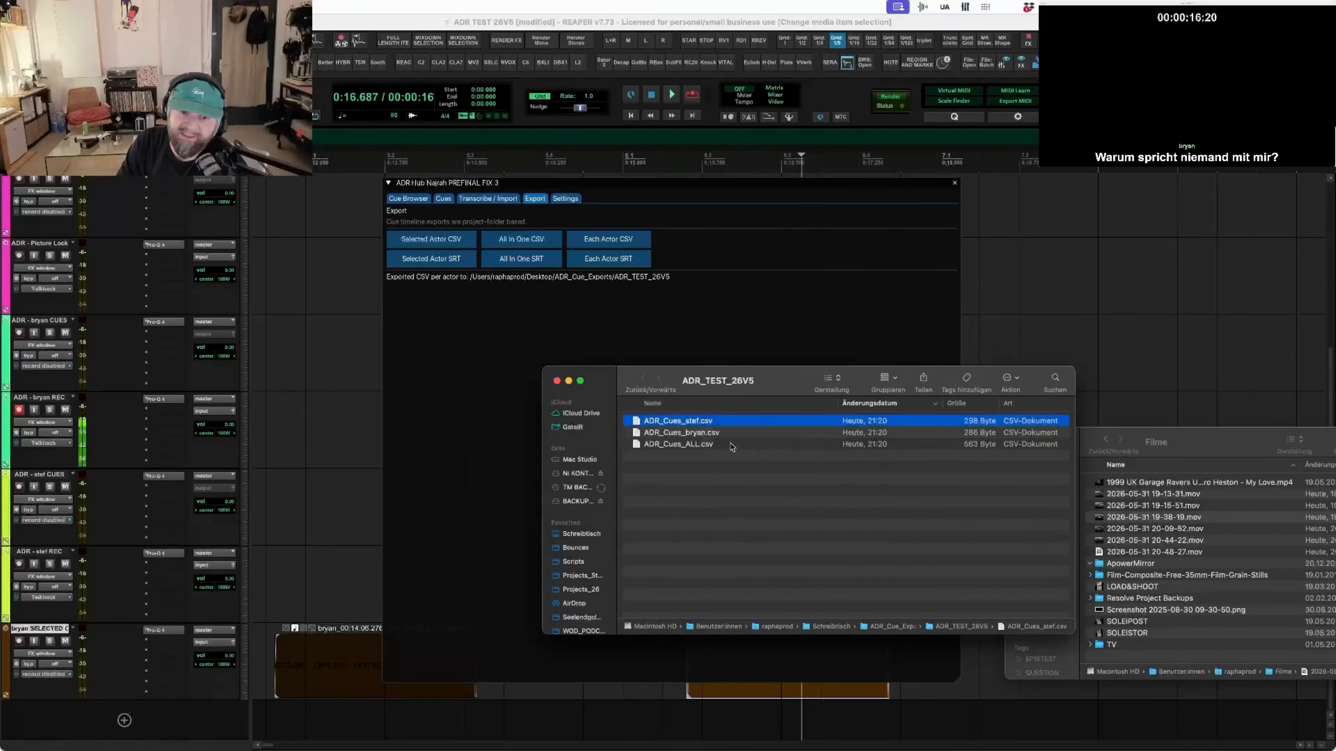
pyautogui.click(718, 433)
pyautogui.press('space')
pyautogui.press('space')
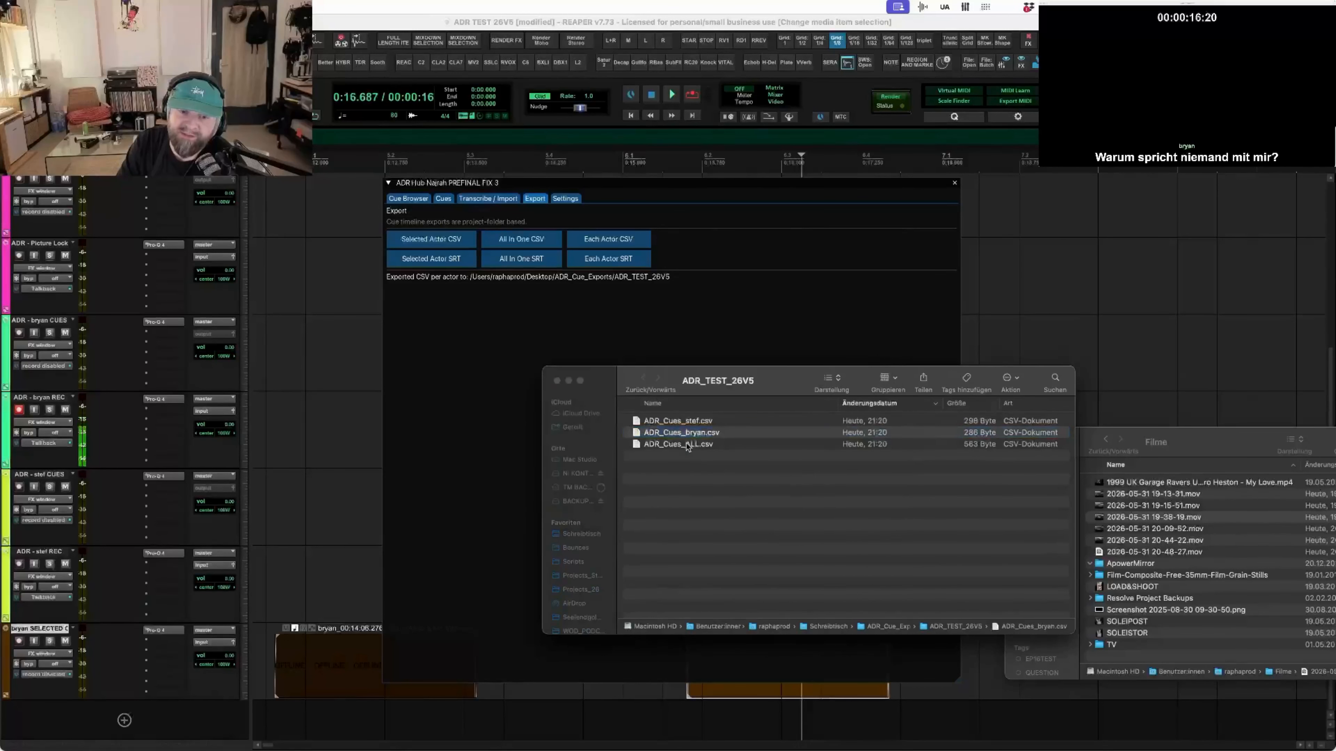
pyautogui.click(731, 444)
pyautogui.press('space')
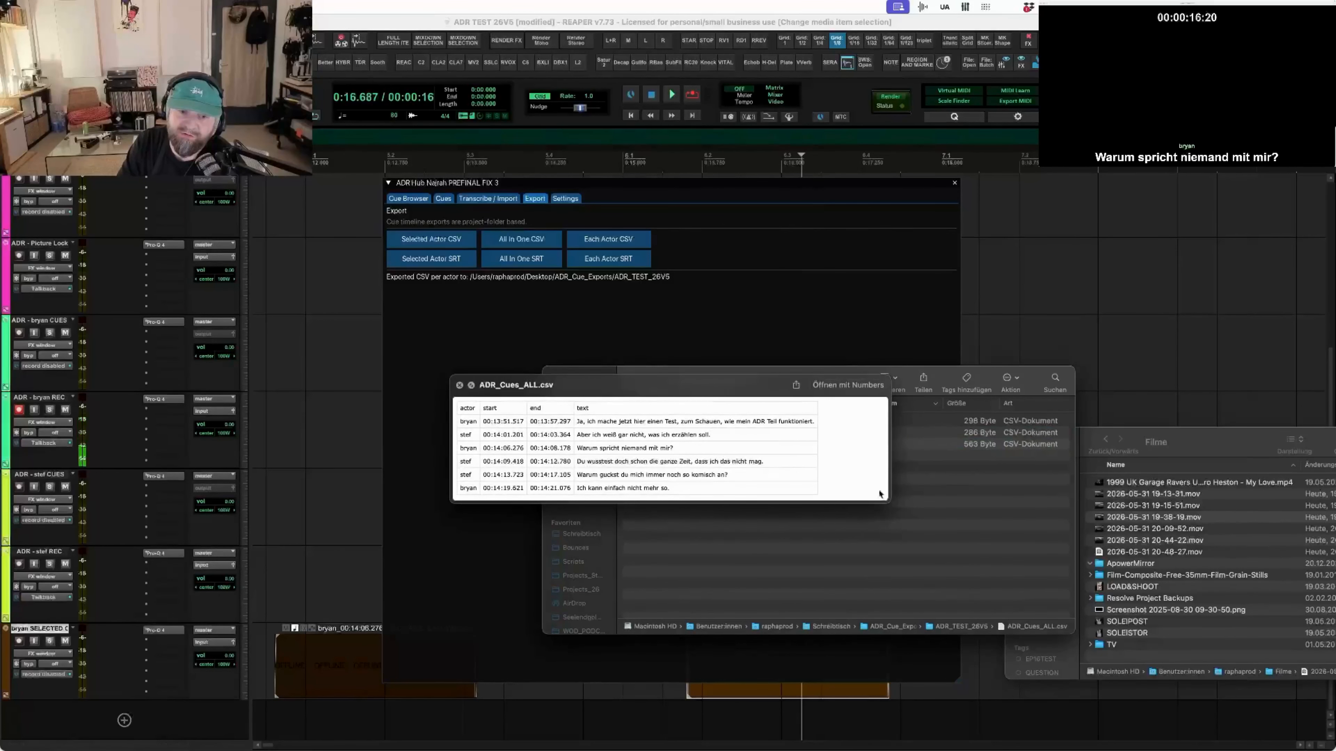
# - Close the CSV preview and its export folder window, and review the ADR Hub's recording, overlay, reference monitor and input settings
pyautogui.click(460, 387)
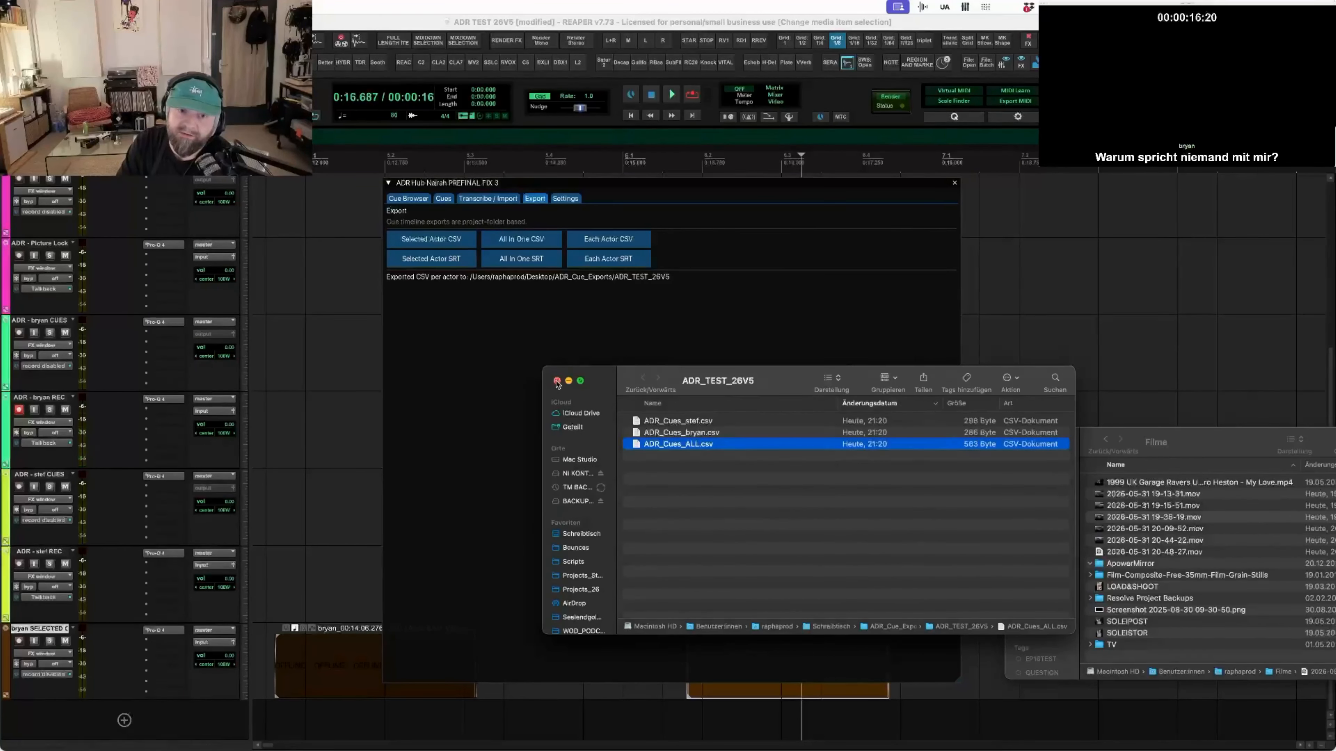
pyautogui.click(557, 382)
pyautogui.click(532, 192)
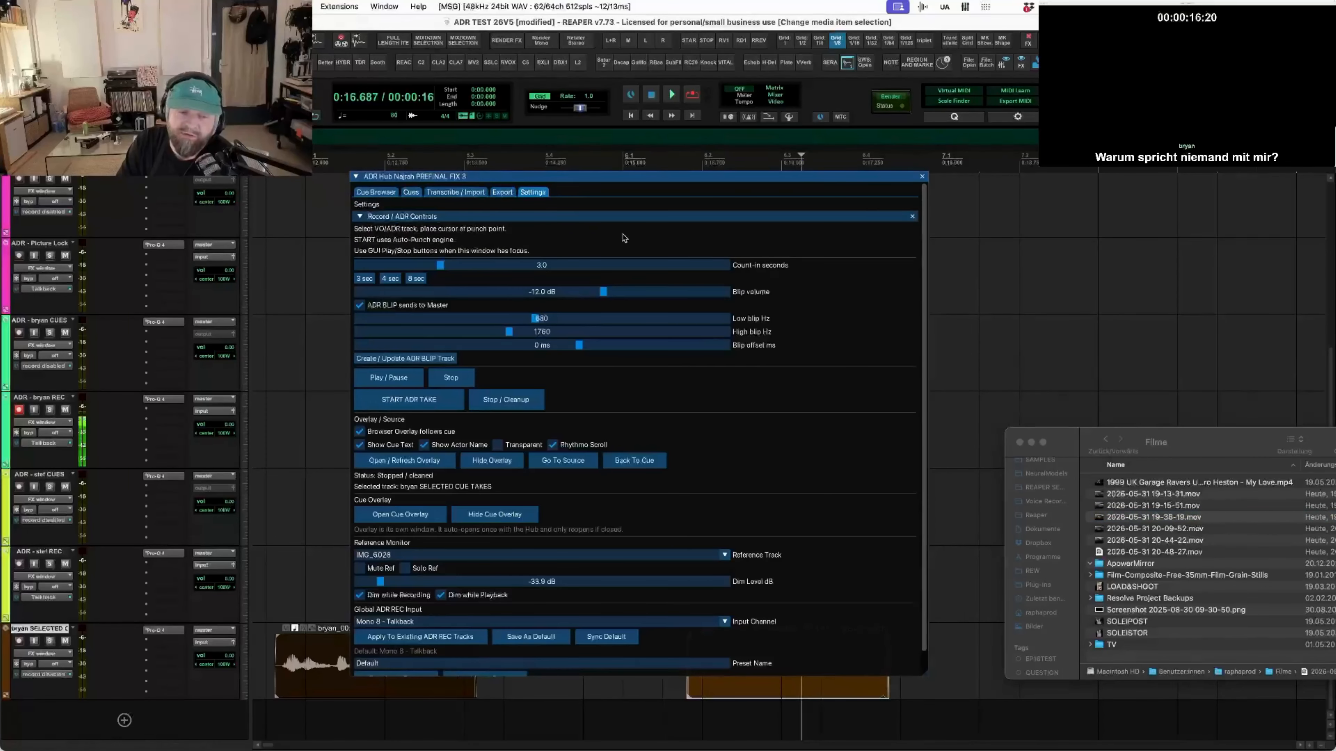
pyautogui.scroll(-1, 810, 473)
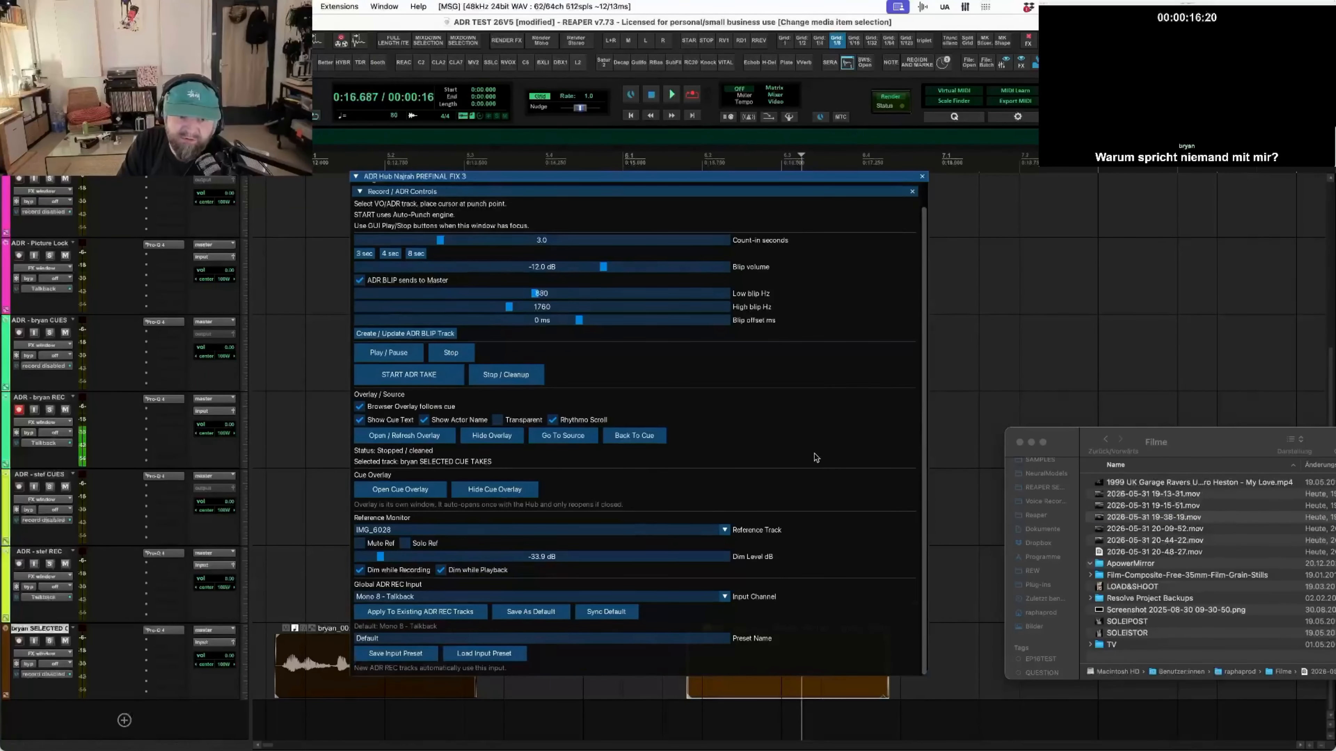
pyautogui.scroll(1, 813, 463)
# - Revisit the Cue Browser and the Cues page with its actor options, and move the ADR Hub window farther right over the timeline
pyautogui.click(376, 193)
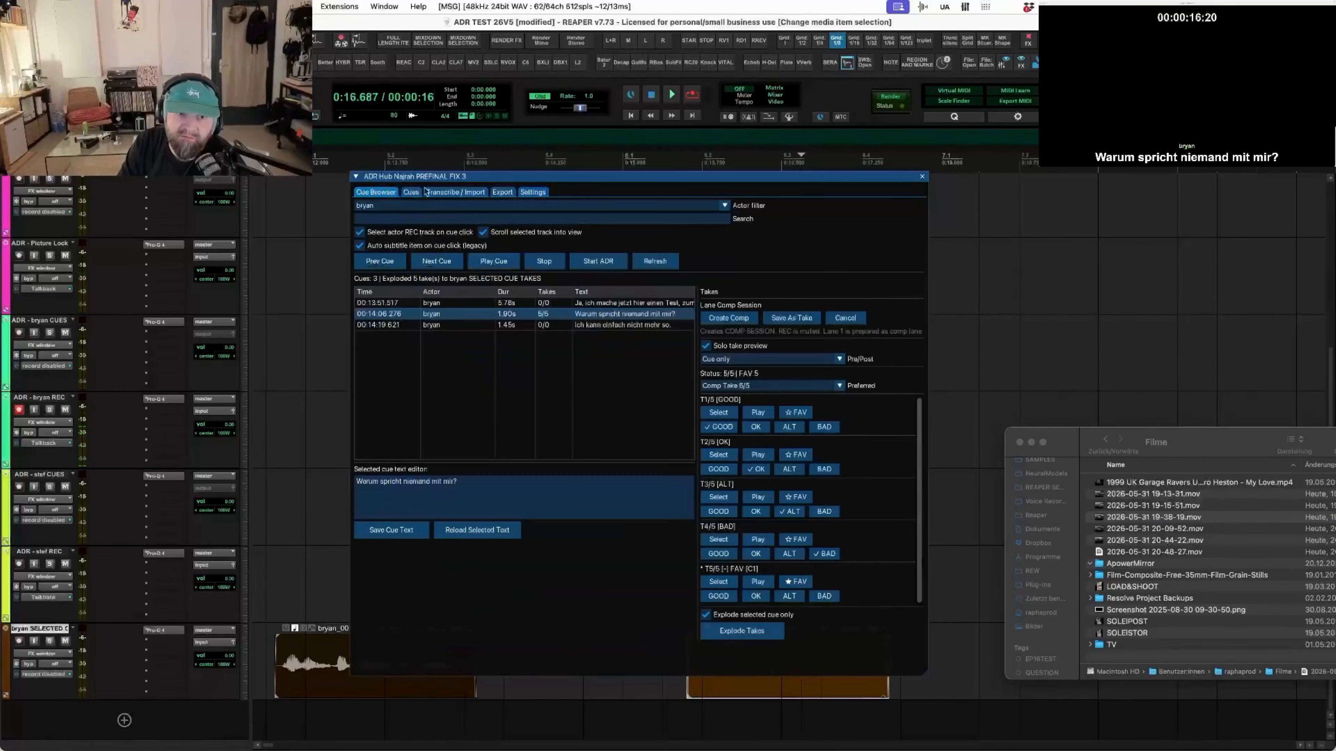
pyautogui.click(411, 193)
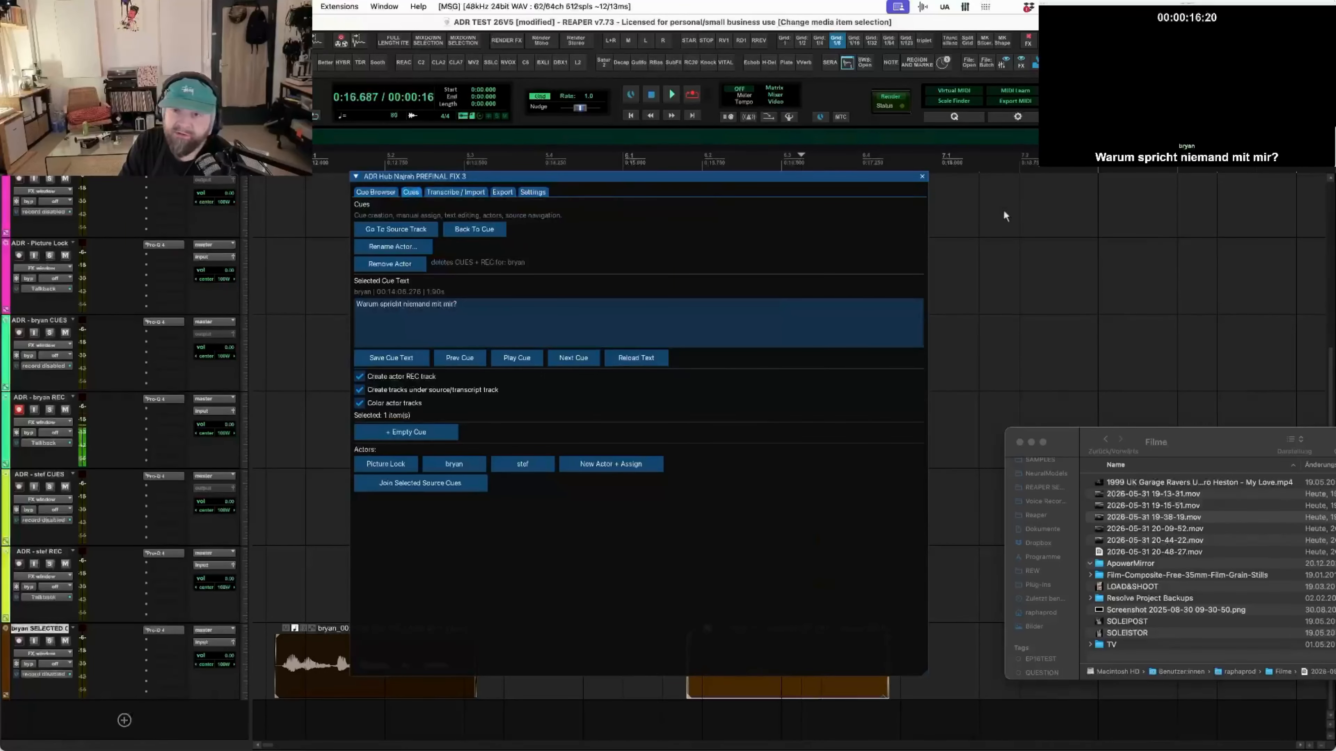
pyautogui.moveTo(778, 188); pyautogui.dragTo(949, 184)
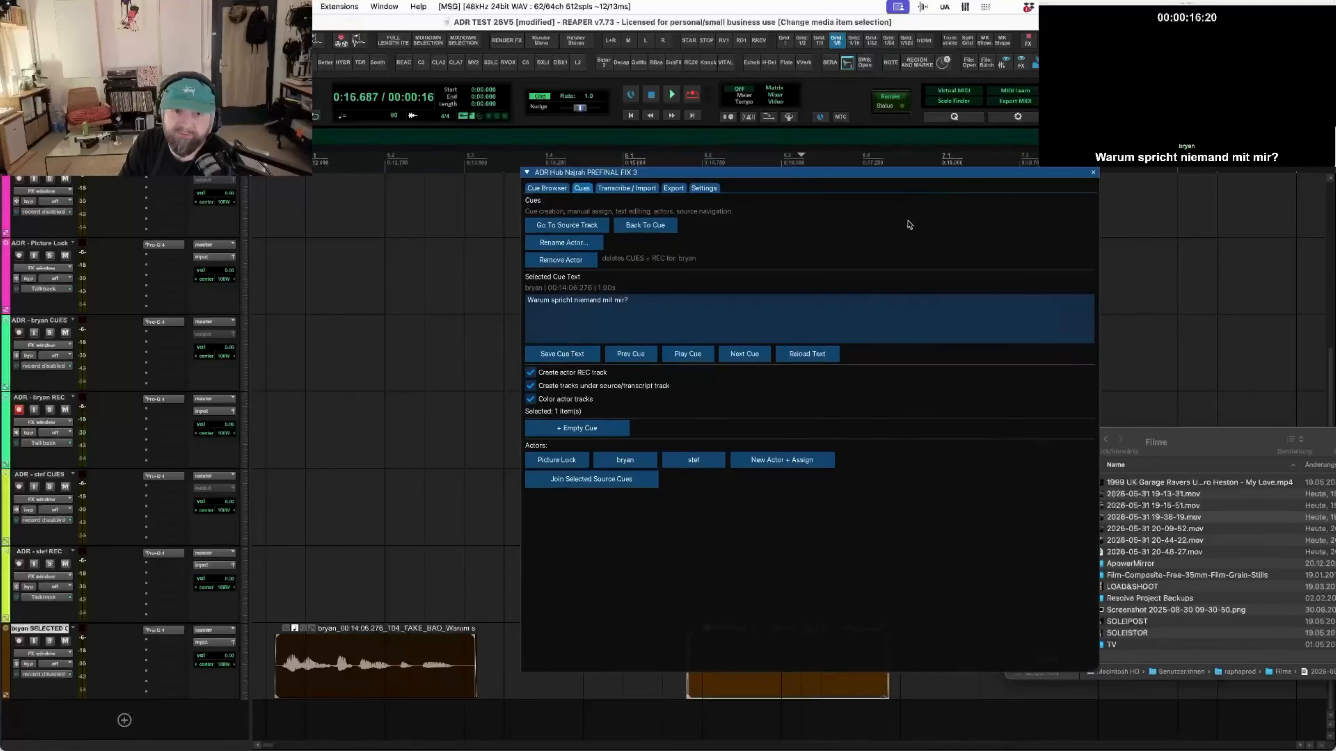